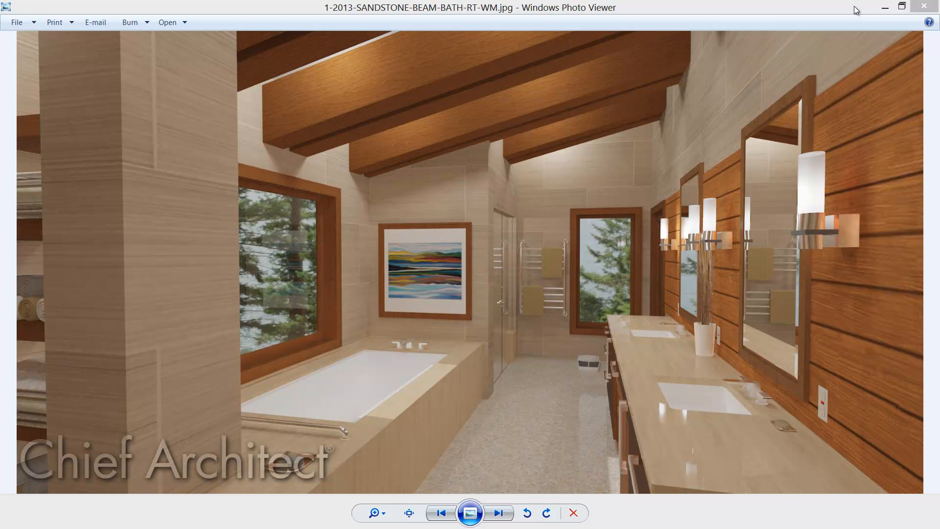
# - Page through the sandstone beam bath images in the photo viewer, comparing the rendered, watercolor, line drawing, technical illustration and vector styles
pyautogui.click(854, 6)
pyautogui.press('Right')
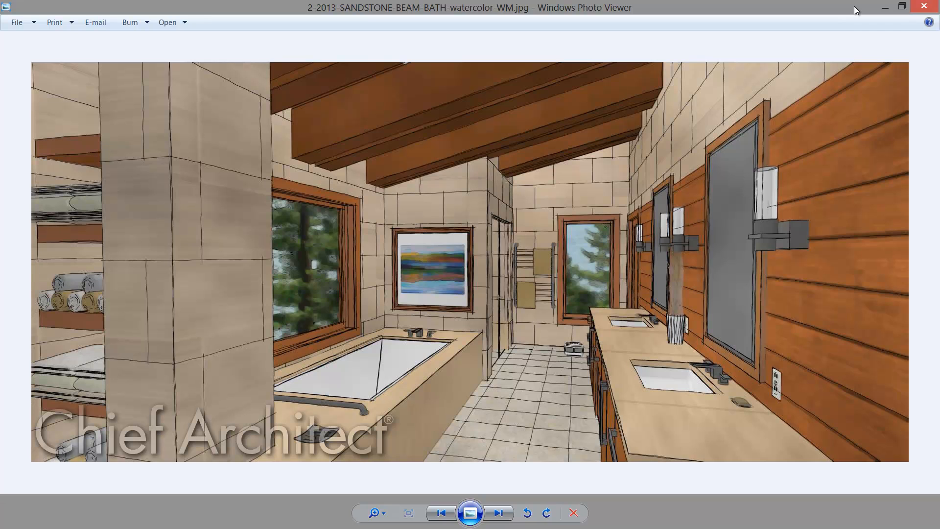
pyautogui.press('Right')
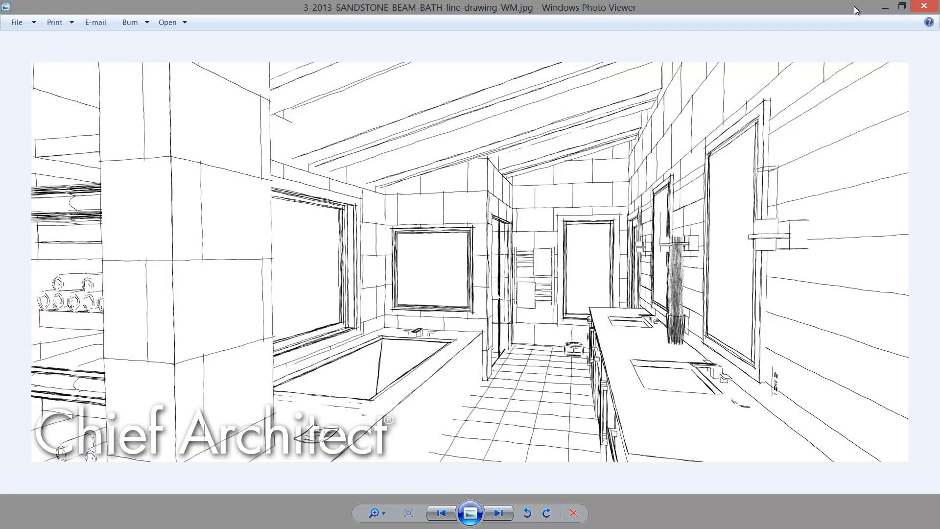
pyautogui.press('Right')
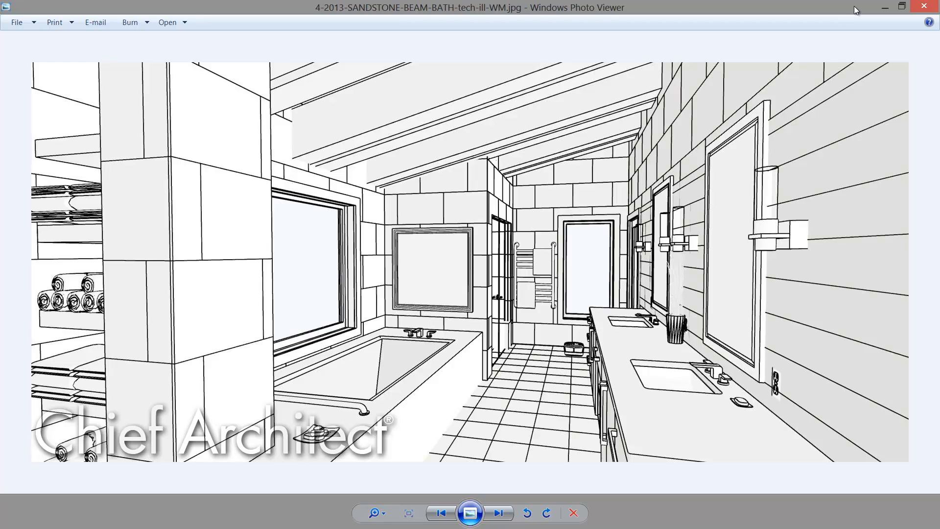
pyautogui.press('Right')
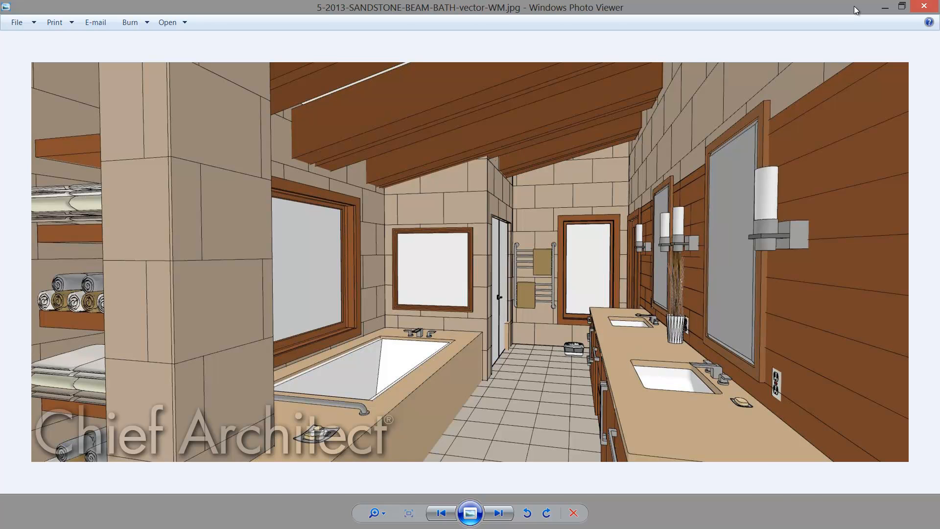
pyautogui.press('Right')
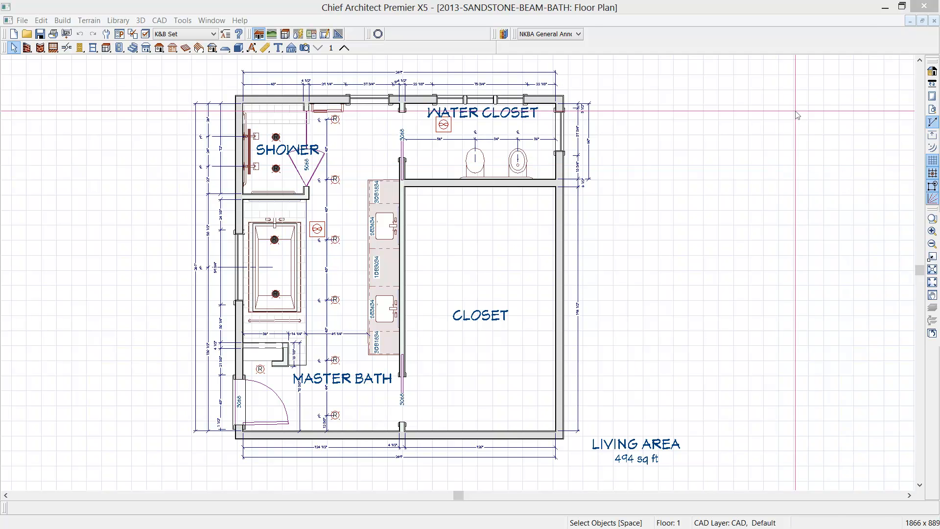
# - Close the finished bath plan and draw a closed rectangle of straight exterior walls about 25'-9" by 24'-10" in the empty plan
pyautogui.click(934, 22)
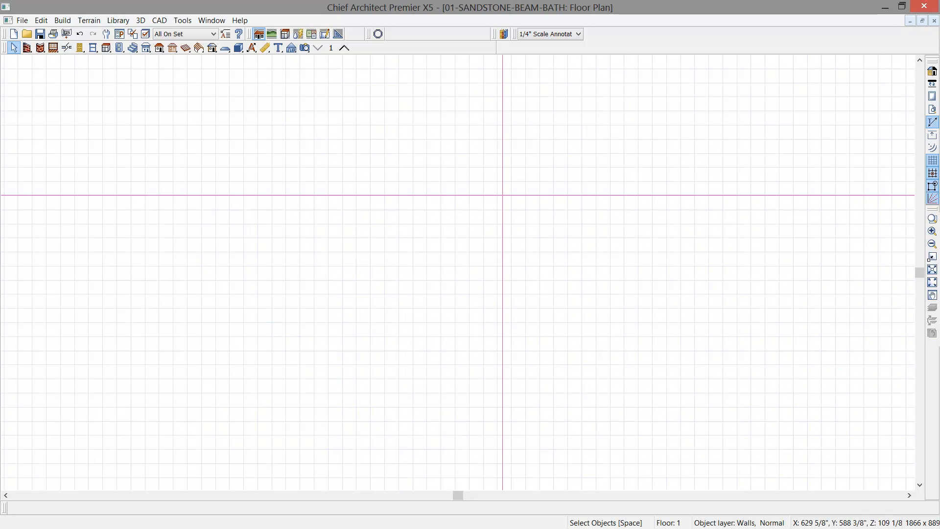
pyautogui.click(27, 48)
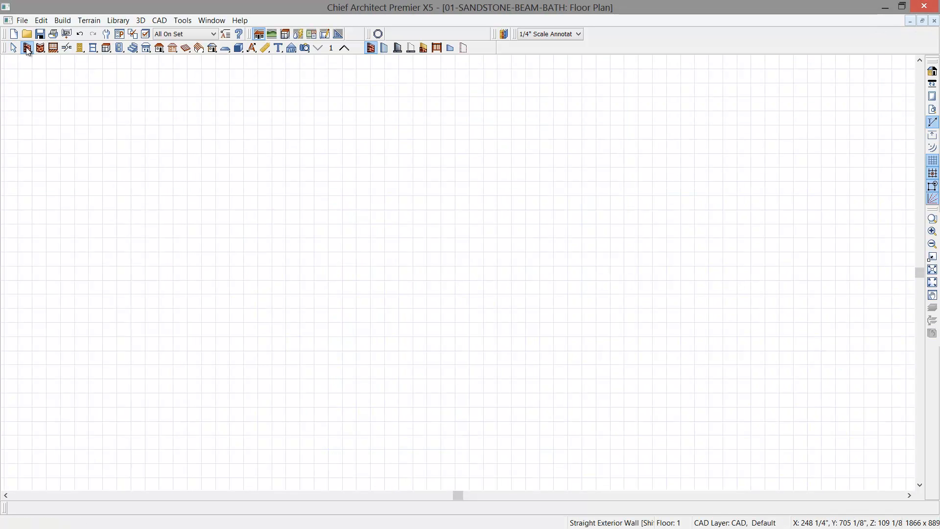
pyautogui.click(370, 48)
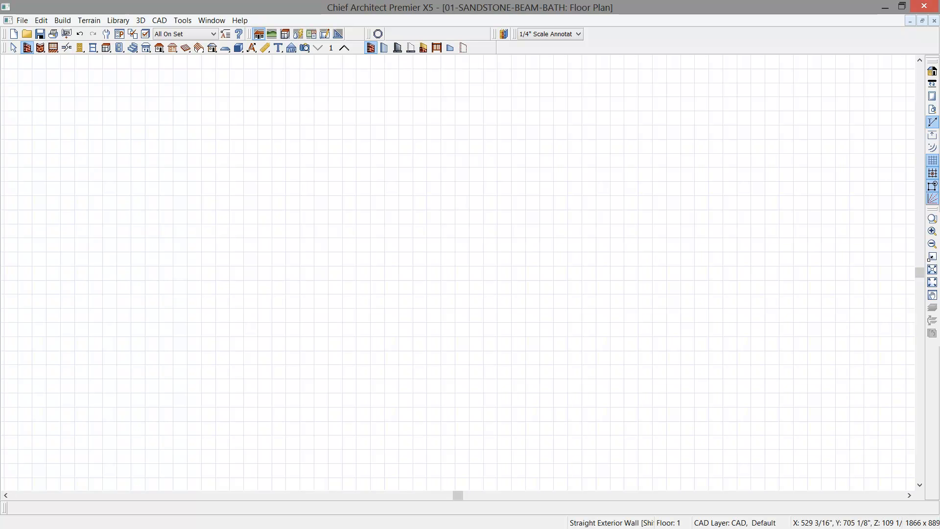
pyautogui.moveTo(226, 103)
pyautogui.mouseDown()
pyautogui.moveTo(589, 105)
pyautogui.moveTo(590, 459)
pyautogui.mouseUp()
pyautogui.moveTo(589, 459)
pyautogui.mouseDown()
pyautogui.moveTo(227, 448)
pyautogui.moveTo(227, 460)
pyautogui.mouseUp()
pyautogui.moveTo(227, 460)
pyautogui.mouseDown()
pyautogui.moveTo(203, 267)
pyautogui.moveTo(223, 120)
pyautogui.mouseUp()
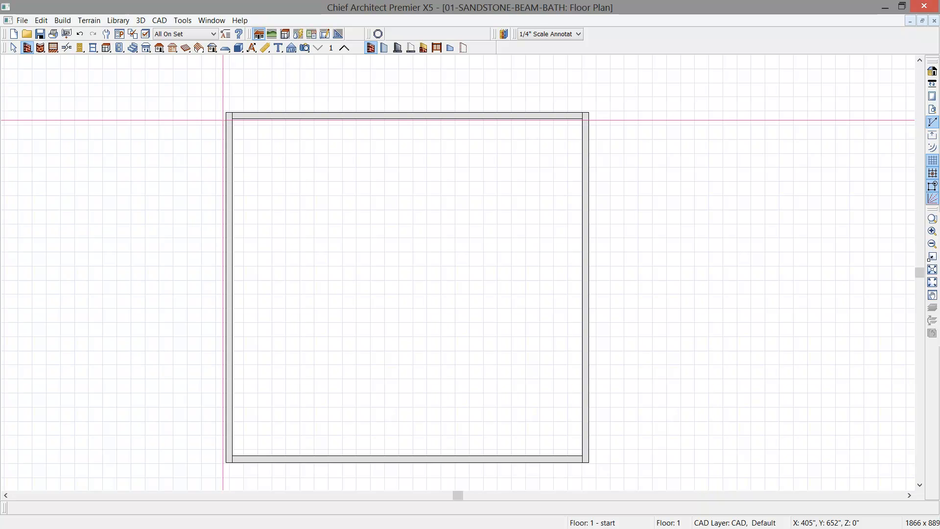
# - Add automatic exterior dimensions and set the building's overall width to 21'-9" by moving the right exterior wall
pyautogui.click(252, 48)
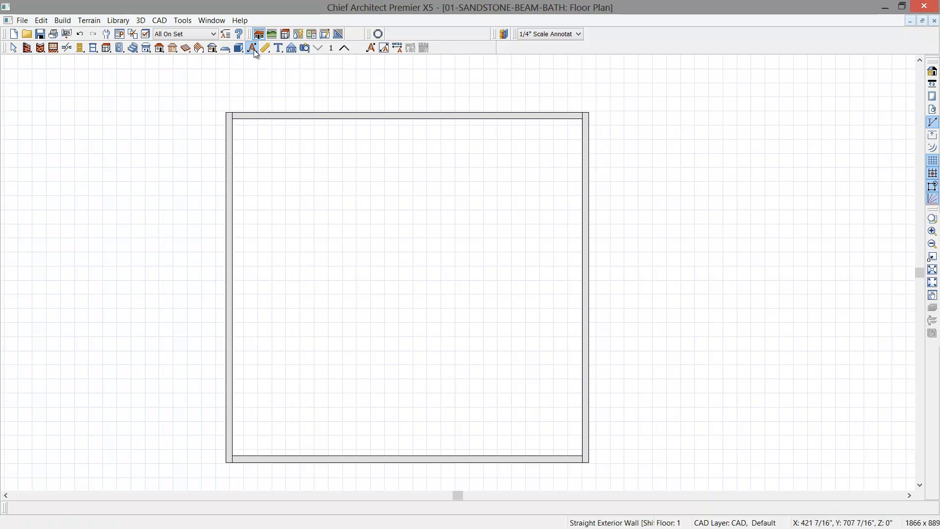
pyautogui.click(371, 47)
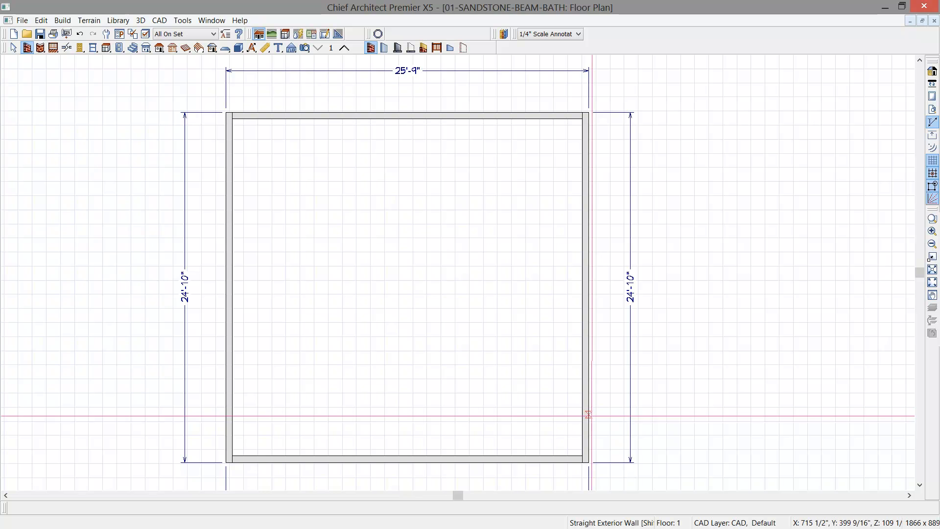
pyautogui.click(589, 418)
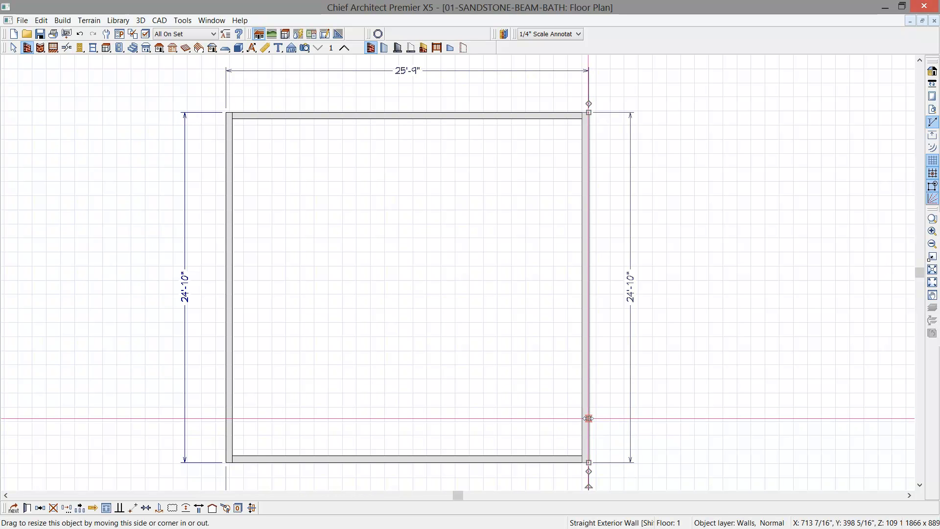
pyautogui.moveTo(589, 418); pyautogui.dragTo(563, 419)
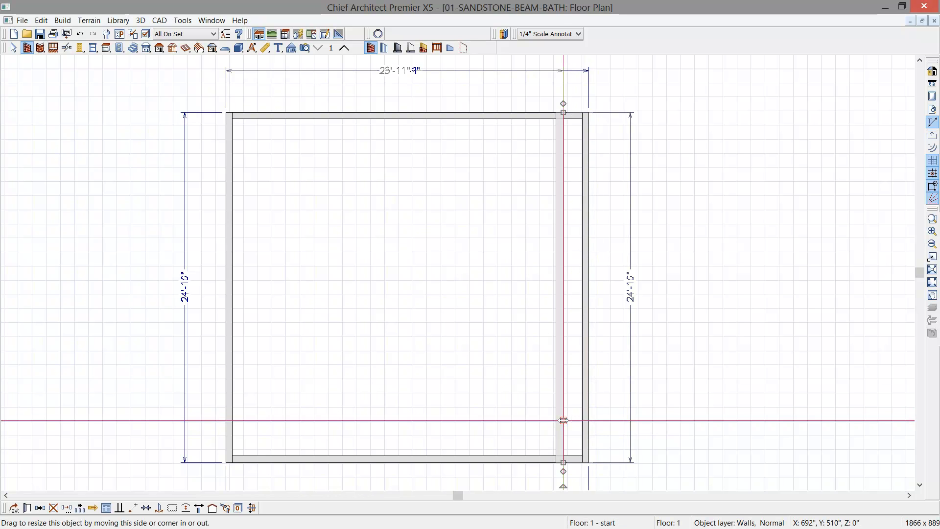
pyautogui.click(390, 71)
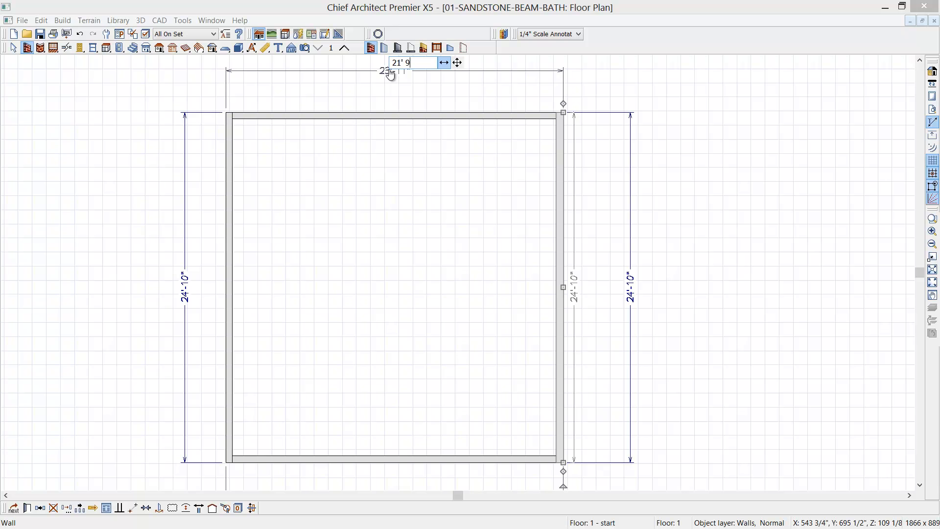
pyautogui.write("21' 9")
pyautogui.press('Return')
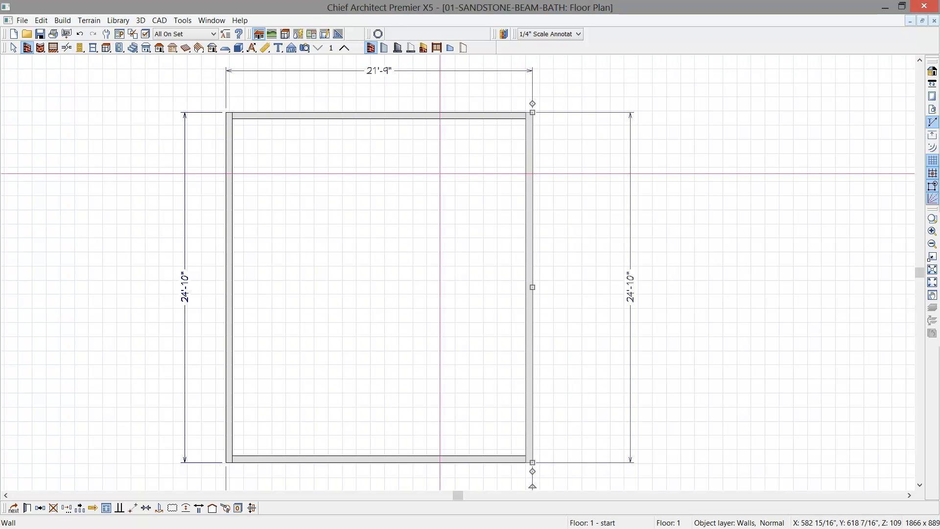
# - Set the building's overall depth to 22'-9" by moving the lower exterior wall
pyautogui.click(497, 461)
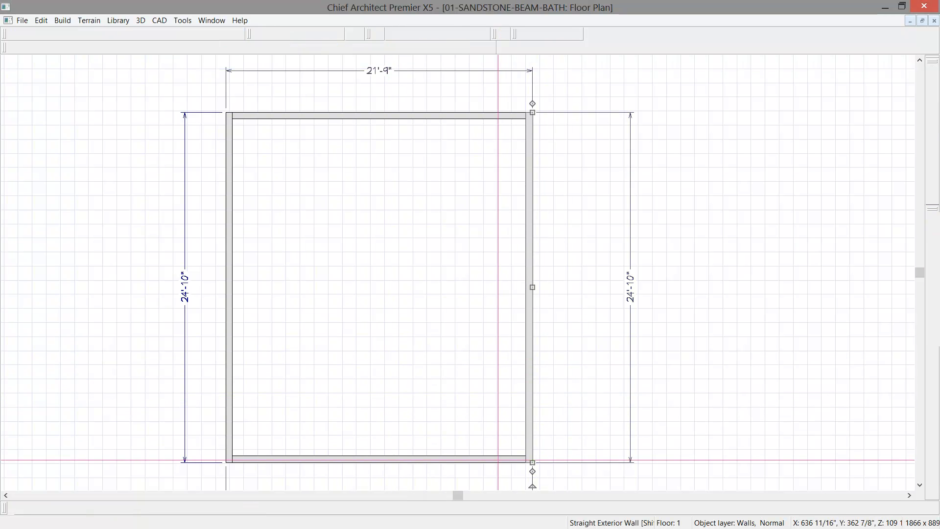
pyautogui.moveTo(497, 461); pyautogui.dragTo(497, 444)
pyautogui.click(631, 279)
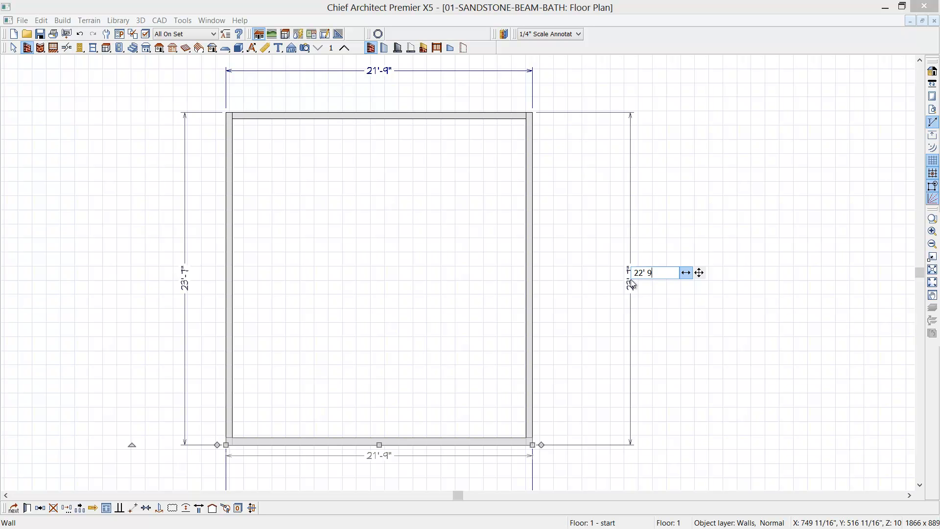
pyautogui.write("22' 9")
pyautogui.press('Return')
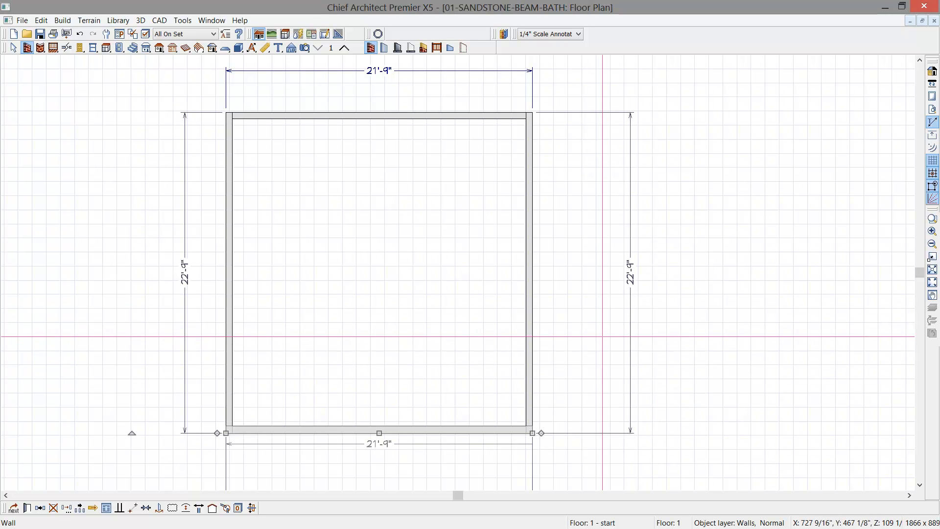
pyautogui.press('Escape')
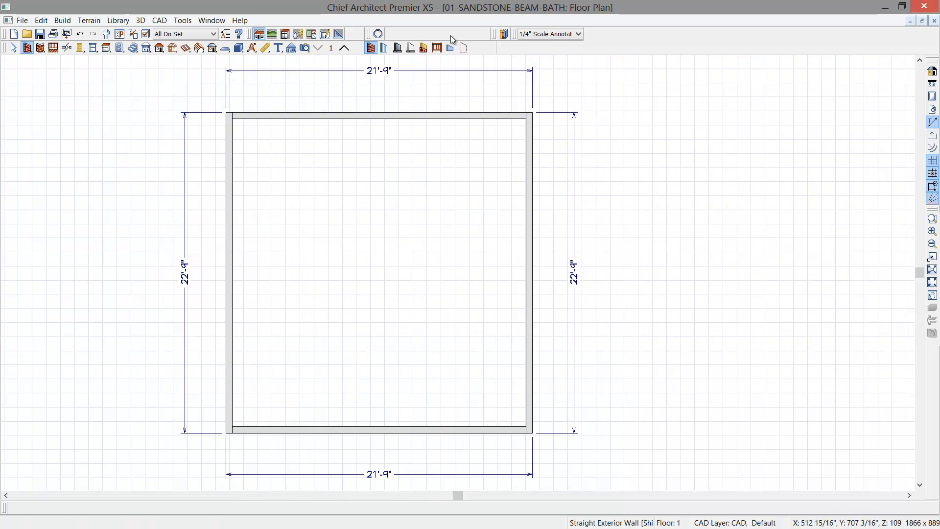
# - Switch the annotation set to NKBA General Annotations and place a horizontal interior dimension just above the upper wall
pyautogui.click(583, 35)
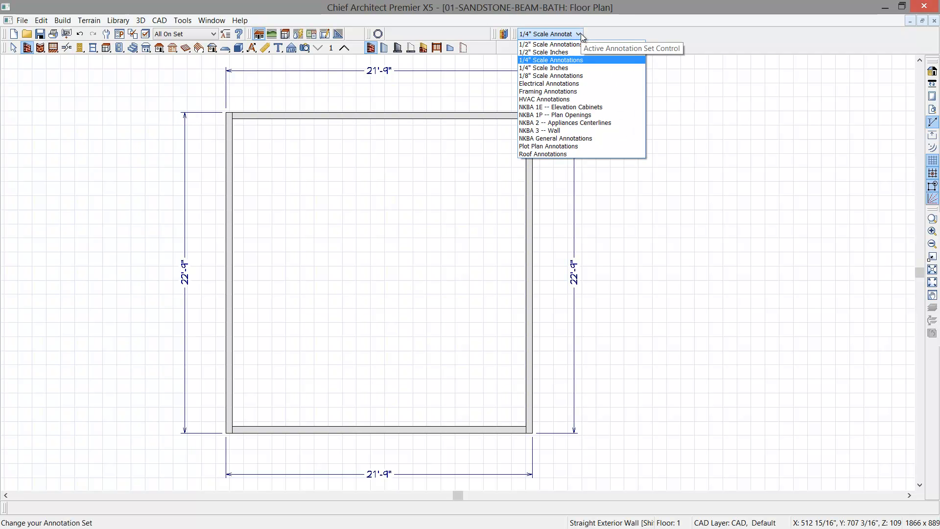
pyautogui.click(565, 139)
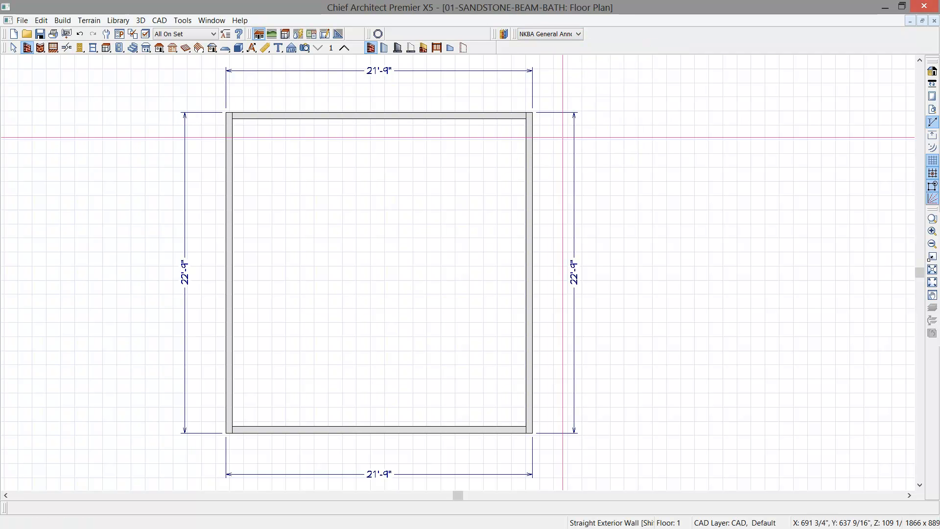
pyautogui.click(265, 48)
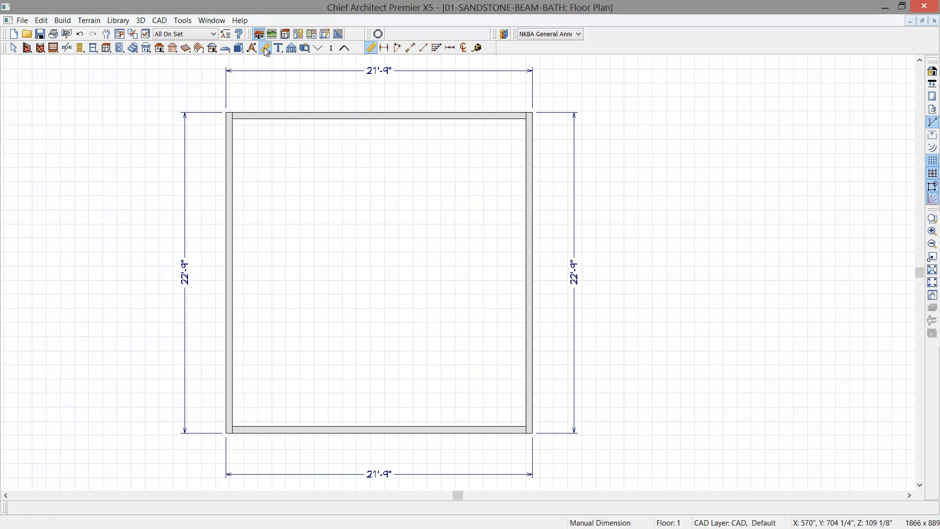
pyautogui.click(411, 48)
pyautogui.moveTo(220, 136); pyautogui.dragTo(469, 94)
pyautogui.scroll(3, 350, 104)
pyautogui.press('space')
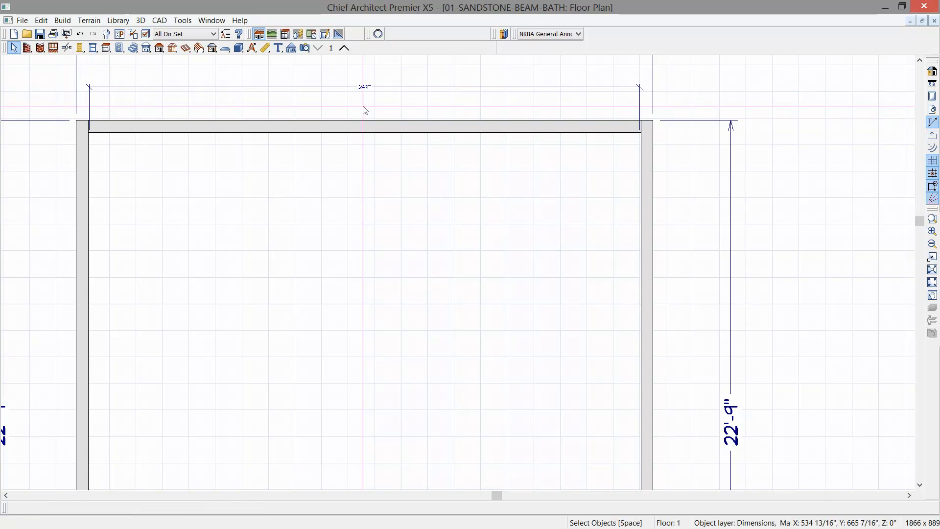
# - Examine the interior dimension line above the upper wall against the overall exterior dimension and the rest of the plan
pyautogui.scroll(1, 365, 110)
pyautogui.moveTo(364, 110); pyautogui.dragTo(478, 130, button='middle')
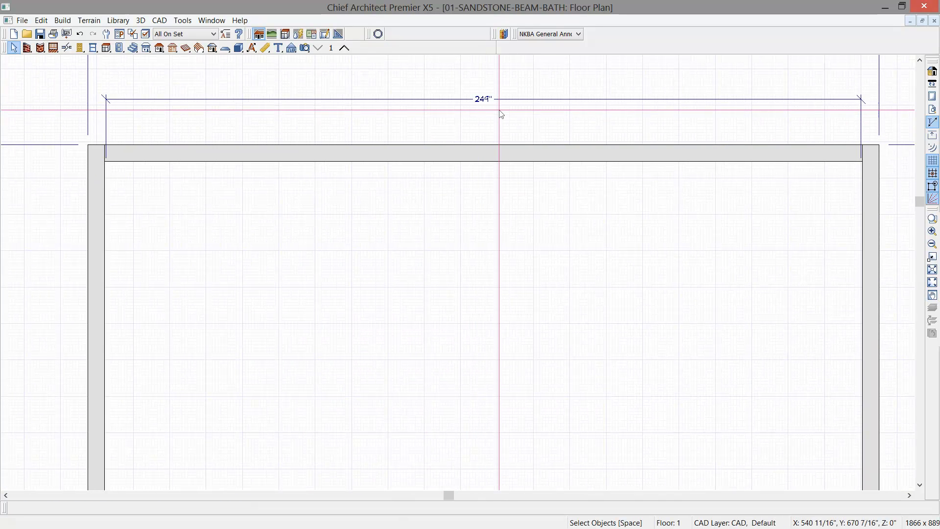
pyautogui.scroll(-2, 525, 127)
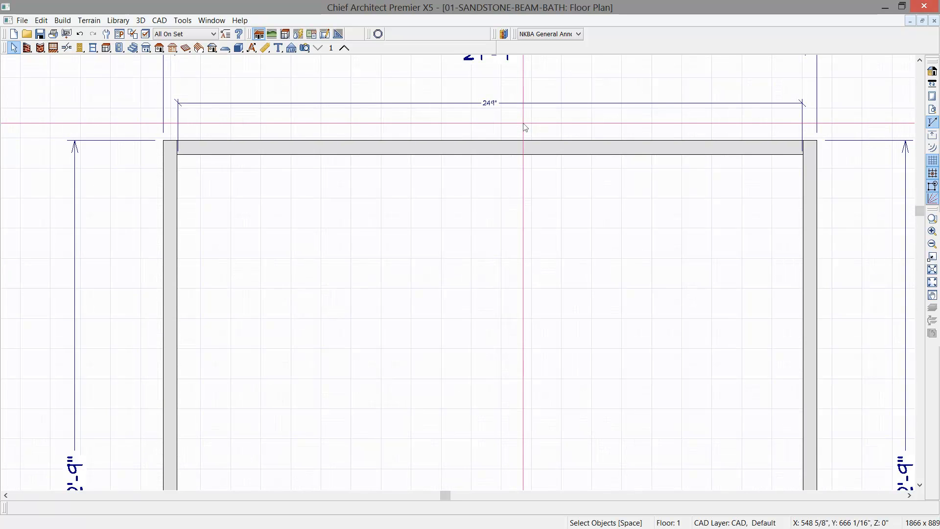
pyautogui.moveTo(468, 86); pyautogui.dragTo(457, 120, button='middle')
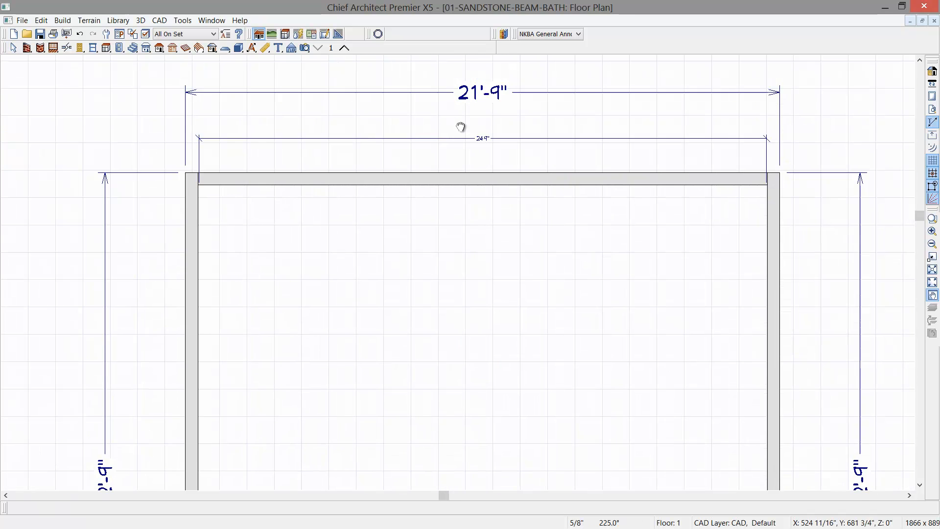
pyautogui.scroll(-1, 517, 102)
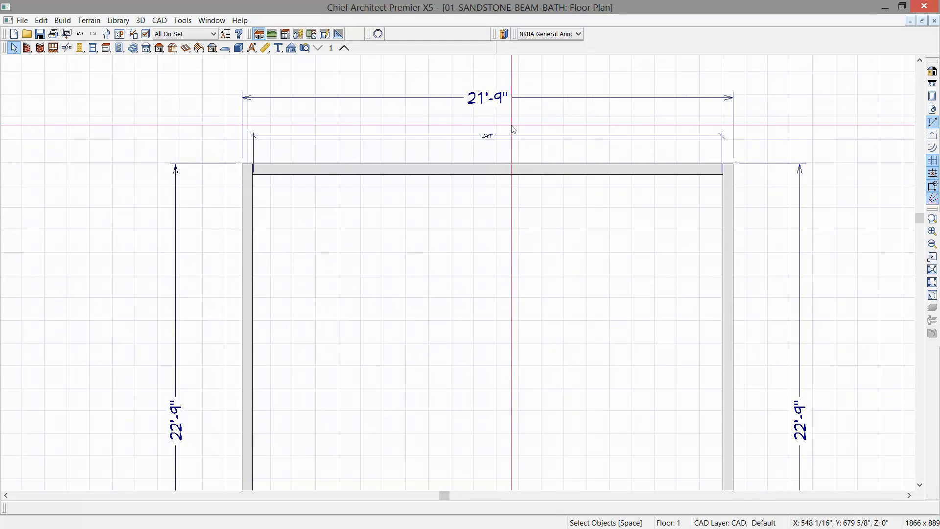
pyautogui.scroll(-1, 506, 254)
pyautogui.moveTo(499, 321); pyautogui.dragTo(477, 246, button='middle')
pyautogui.scroll(-1, 476, 246)
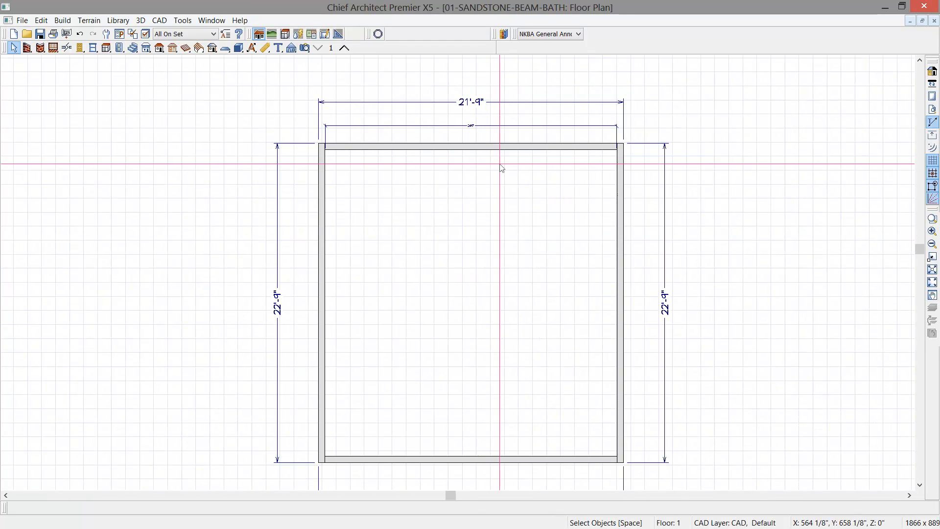
# - Add a vertical interior dimension of the room's depth and place it outside the left wall, inside the overall dimension
pyautogui.click(266, 49)
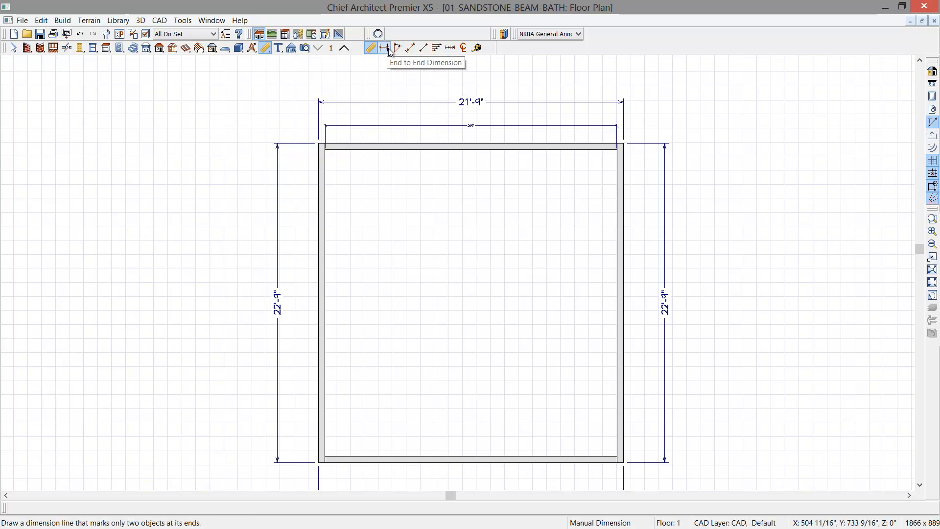
pyautogui.click(411, 47)
pyautogui.moveTo(368, 214); pyautogui.dragTo(368, 465)
pyautogui.click(369, 382)
pyautogui.moveTo(368, 381); pyautogui.dragTo(300, 381)
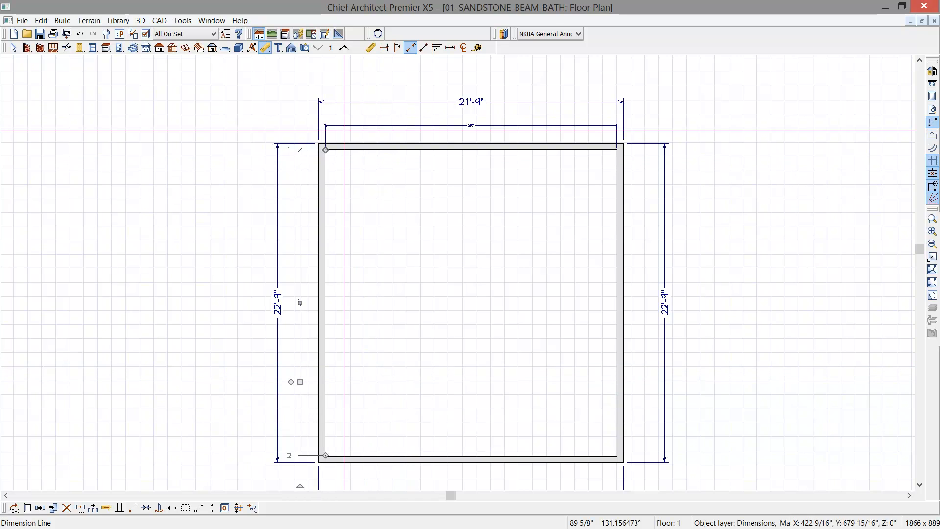
# - Draw two straight interior walls enclosing a small rectangular room in the plan's upper-left corner
pyautogui.click(29, 49)
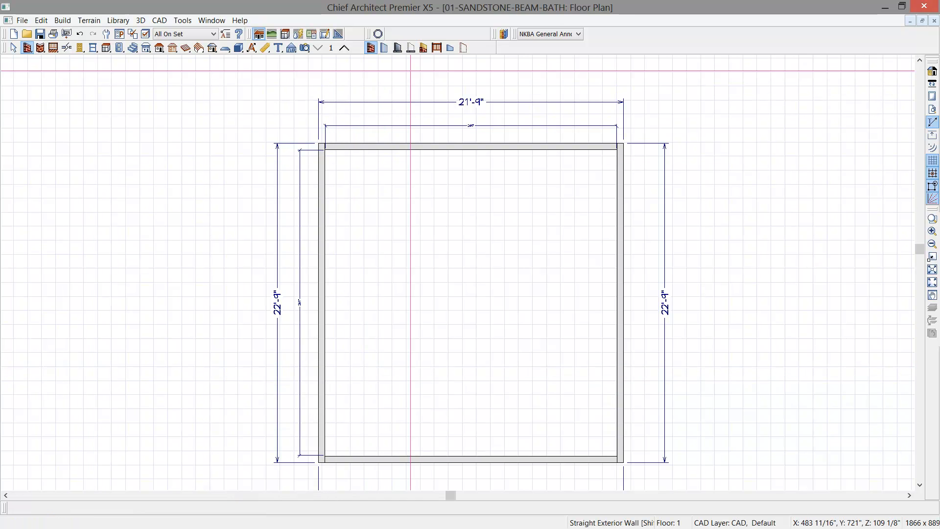
pyautogui.click(385, 48)
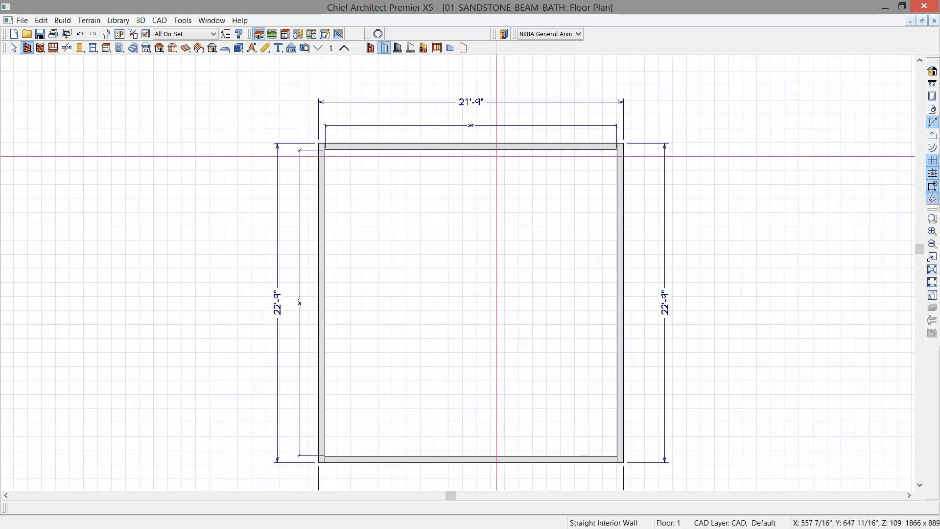
pyautogui.moveTo(388, 146)
pyautogui.mouseDown()
pyautogui.moveTo(388, 230)
pyautogui.moveTo(325, 229)
pyautogui.mouseUp()
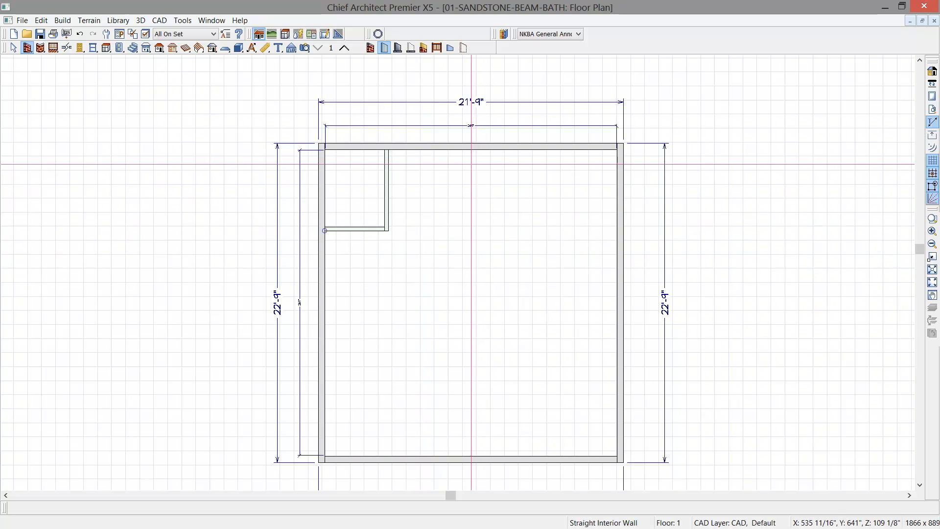
# - Draw a full-depth interior wall down the plan's middle and a horizontal exterior wall from it to the right wall, below the upper-right area
pyautogui.moveTo(467, 146); pyautogui.dragTo(480, 458)
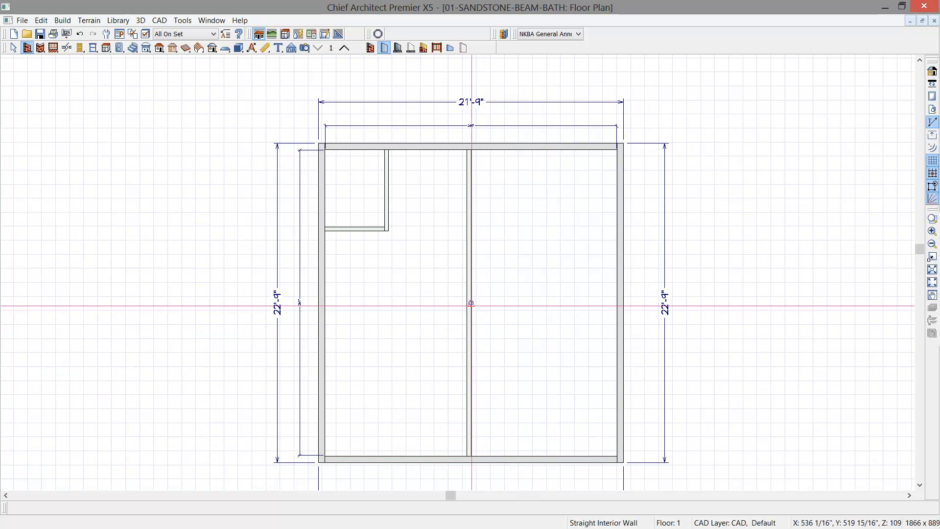
pyautogui.click(371, 47)
pyautogui.moveTo(470, 215); pyautogui.dragTo(621, 223)
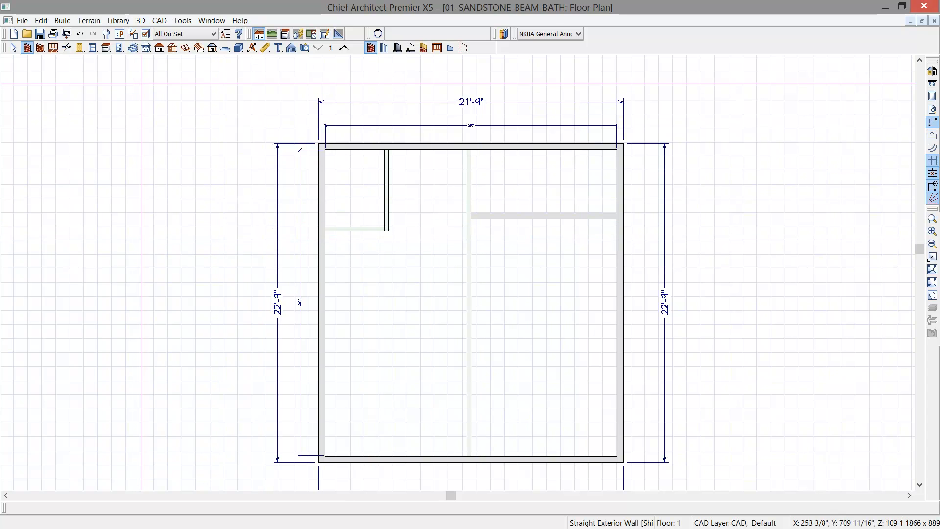
# - Draw two straight interior walls forming a small L off the left exterior wall, near the plan's lower-left corner
pyautogui.click(384, 47)
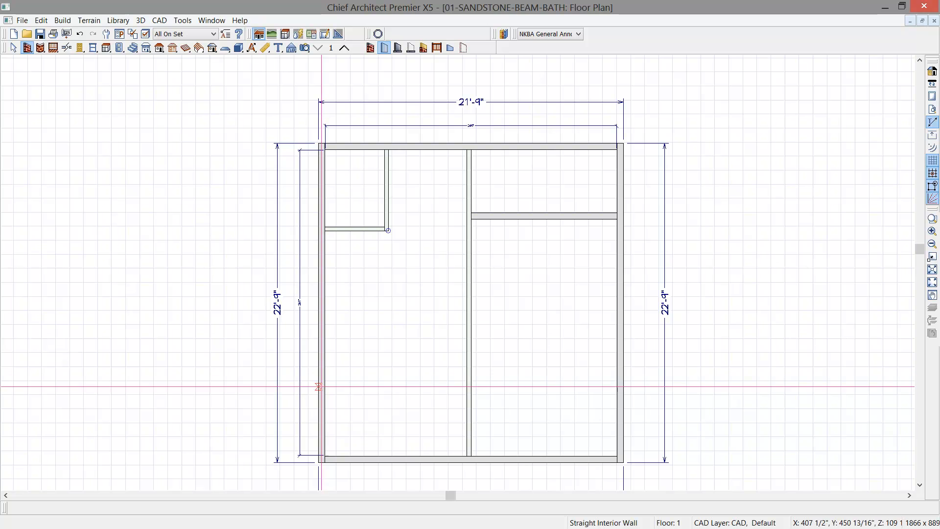
pyautogui.moveTo(328, 381)
pyautogui.mouseDown()
pyautogui.moveTo(368, 380)
pyautogui.moveTo(371, 403)
pyautogui.mouseUp()
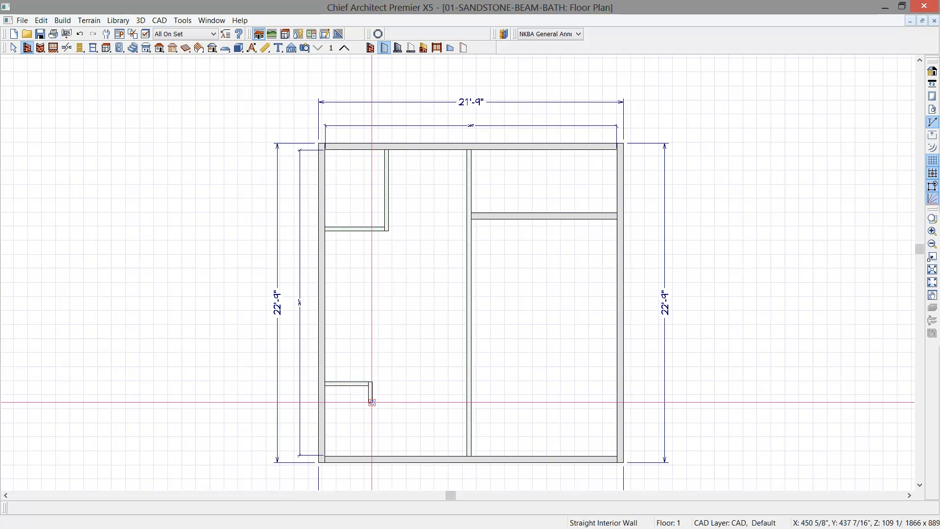
# - Add a horizontal interior dimension across the three upper areas and place it above the upper wall, inside the existing dimensions
pyautogui.click(265, 48)
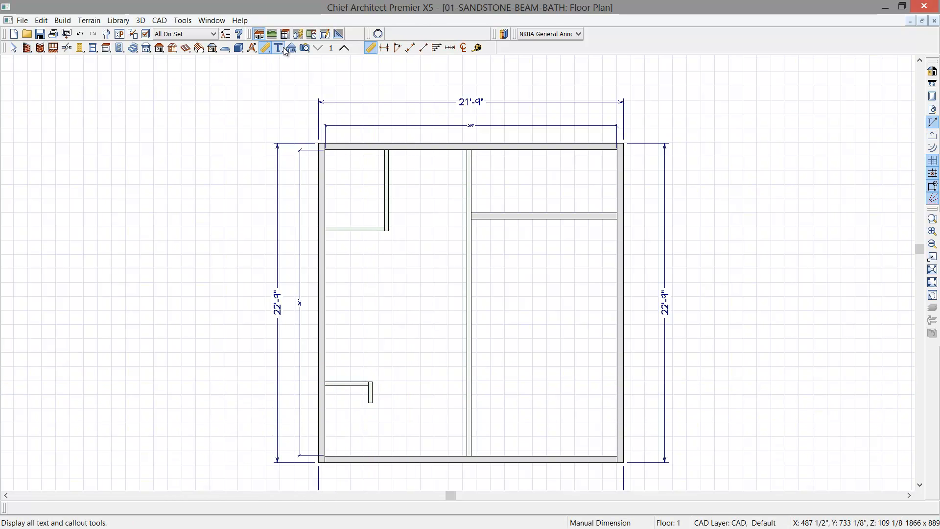
pyautogui.click(386, 48)
pyautogui.click(412, 48)
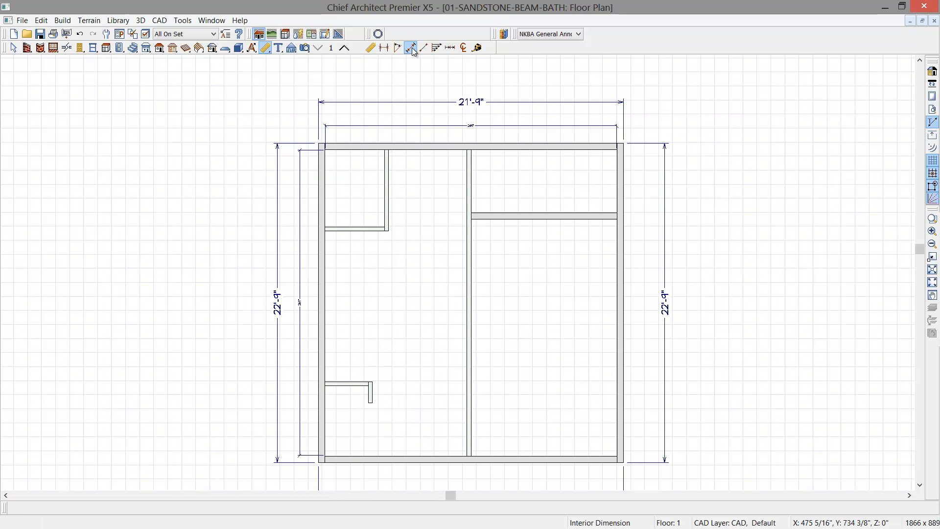
pyautogui.moveTo(321, 183); pyautogui.dragTo(615, 183)
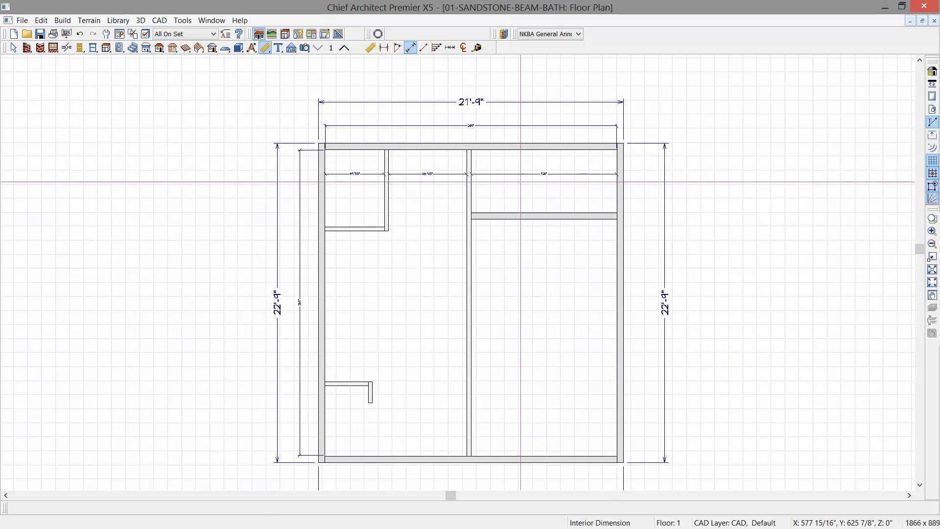
pyautogui.click(520, 174)
pyautogui.moveTo(519, 173); pyautogui.dragTo(516, 134)
# - Move the vertical wall of the upper-left room so the room's interior width is 48 inches
pyautogui.scroll(3, 437, 154)
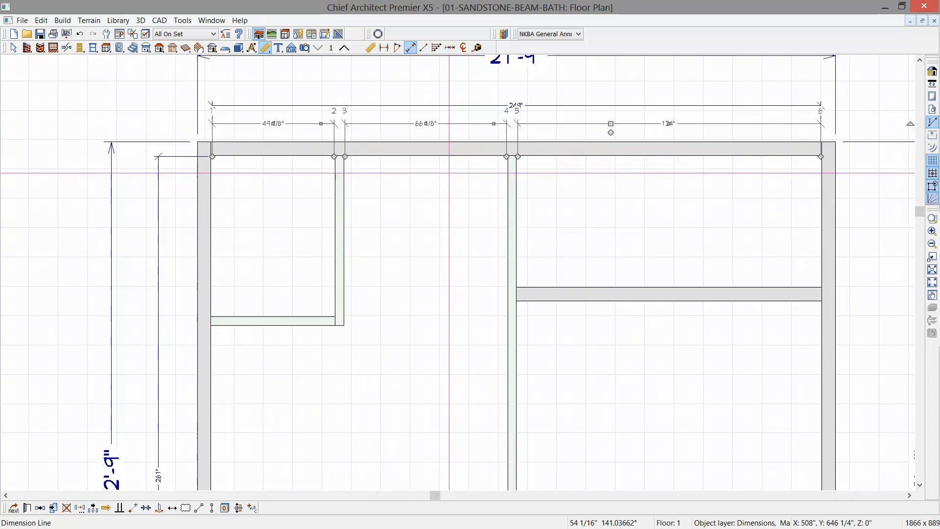
pyautogui.click(329, 224)
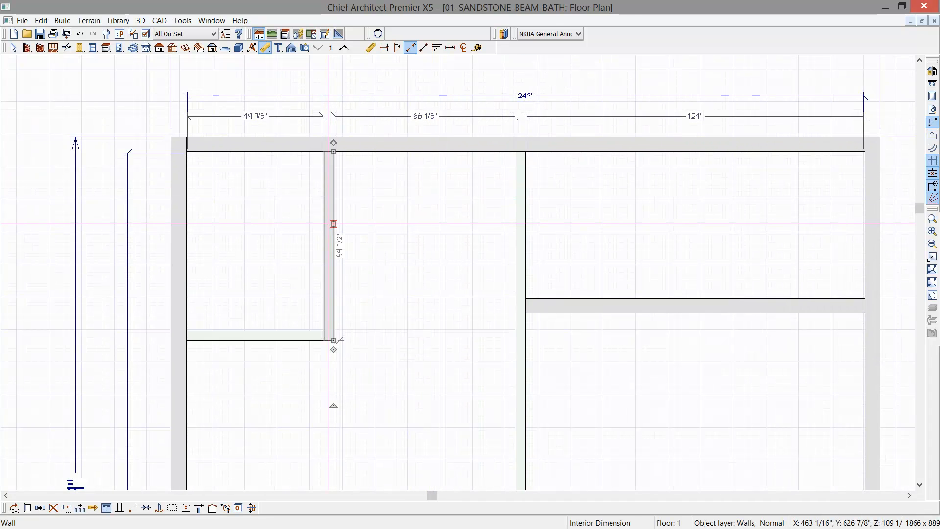
pyautogui.moveTo(334, 224); pyautogui.dragTo(345, 223)
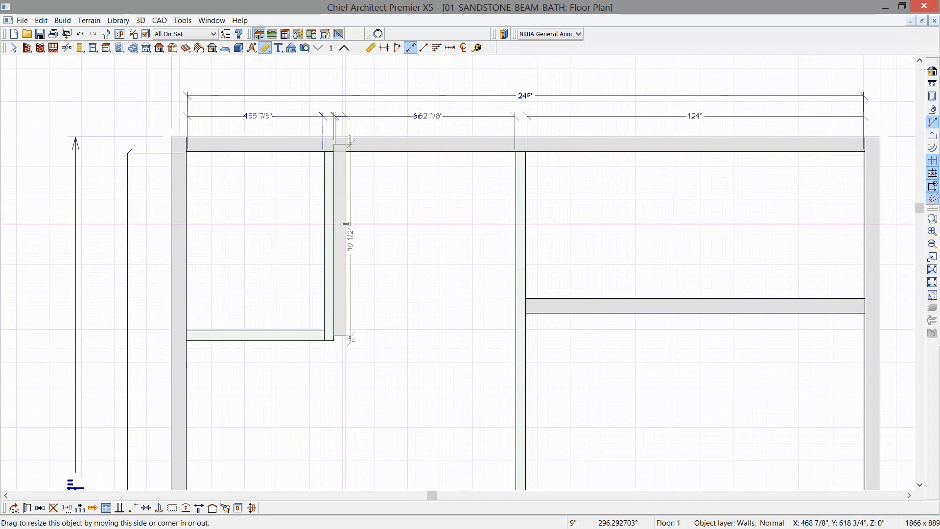
pyautogui.click(257, 116)
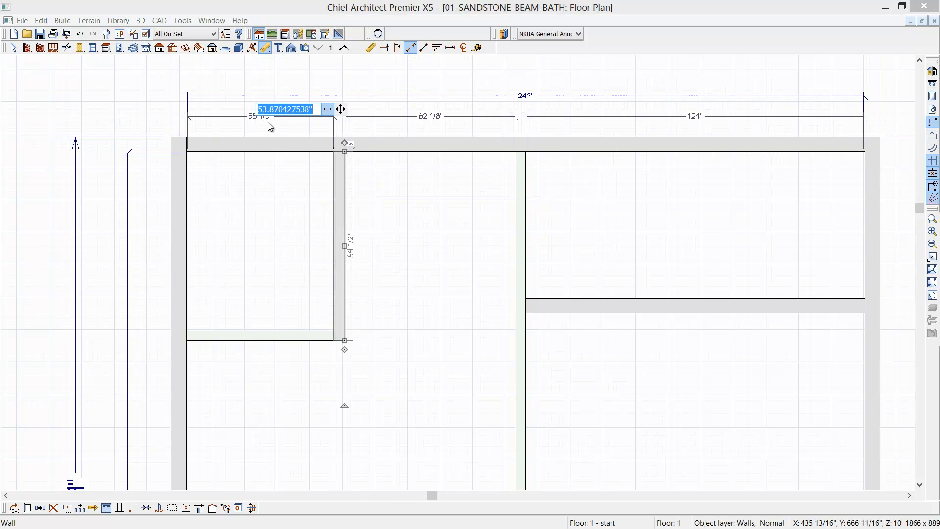
pyautogui.write('48')
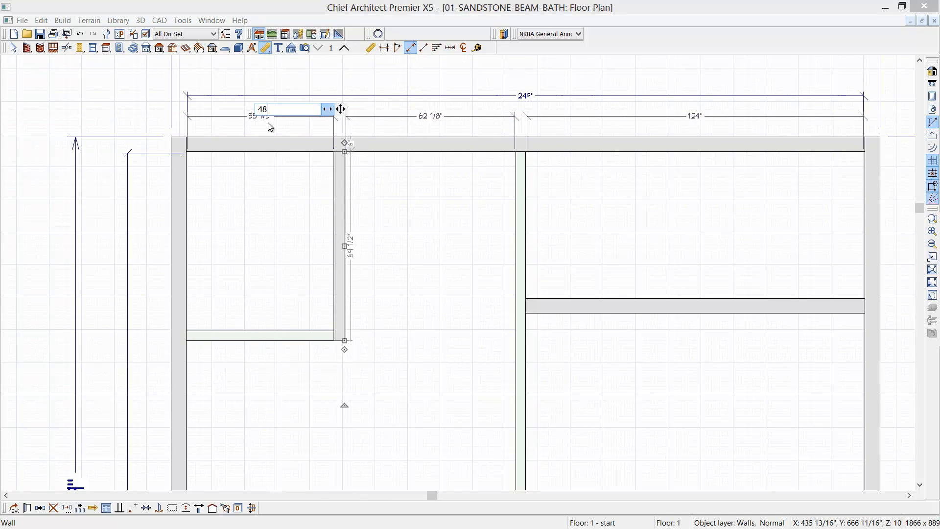
pyautogui.press('Return')
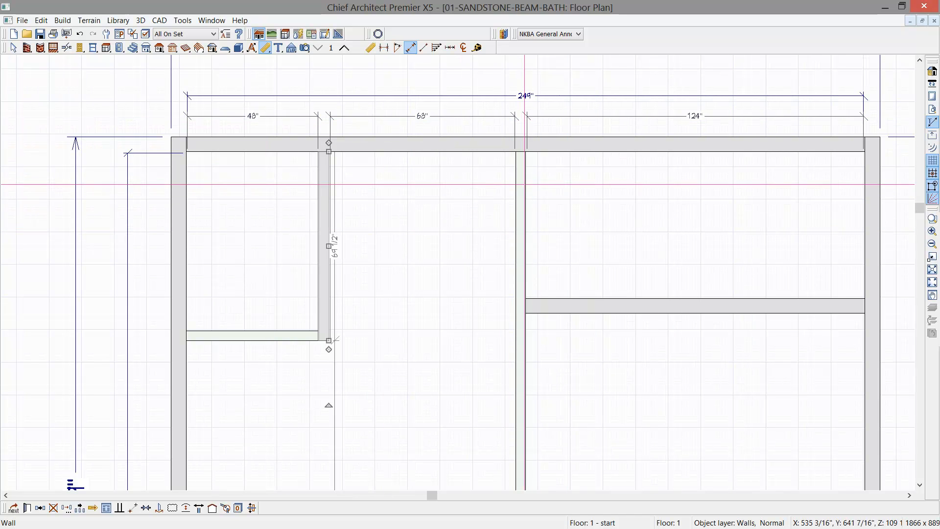
# - Move the full-depth middle wall so it is 72 inches clear of the upper-left room's vertical wall
pyautogui.click(520, 184)
pyautogui.click(423, 116)
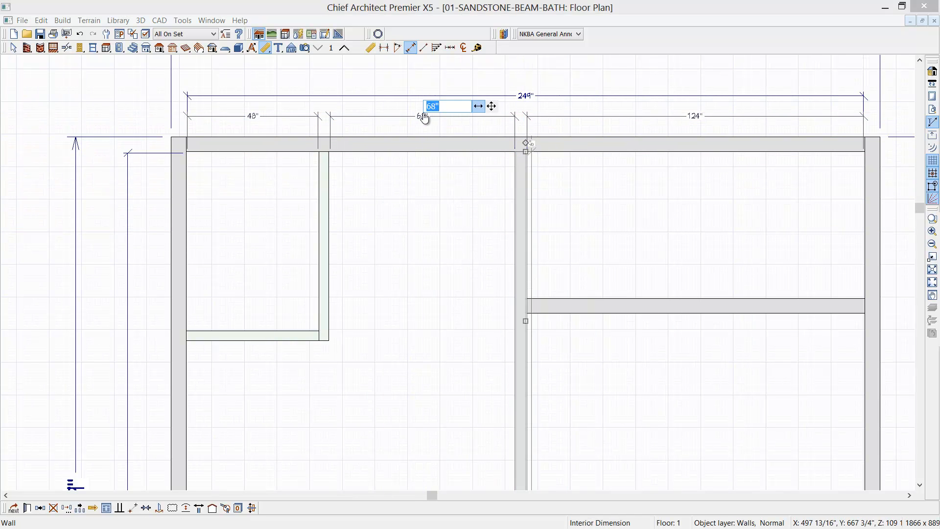
pyautogui.write('72')
pyautogui.press('Return')
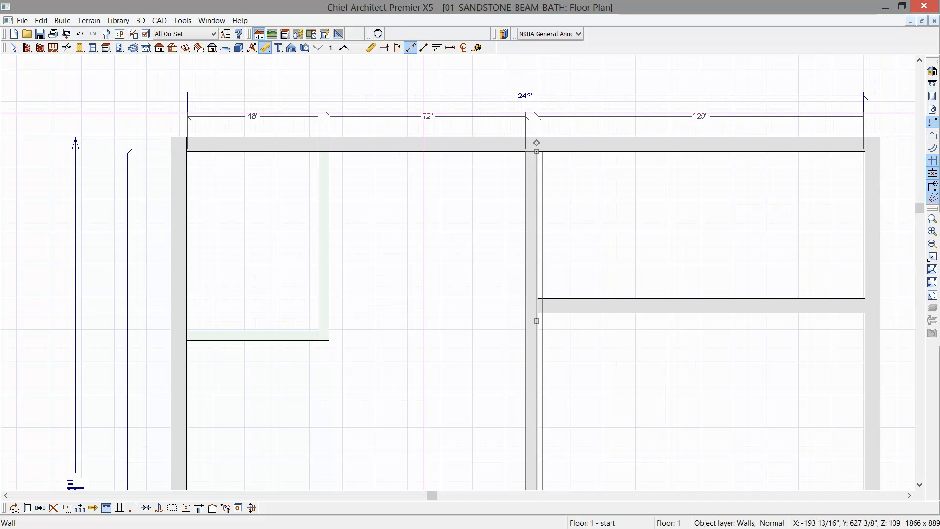
# - Add a vertical interior dimension through the right-hand areas and place it outside the right wall, inside the overall dimension
pyautogui.moveTo(706, 374); pyautogui.dragTo(680, 254, button='middle')
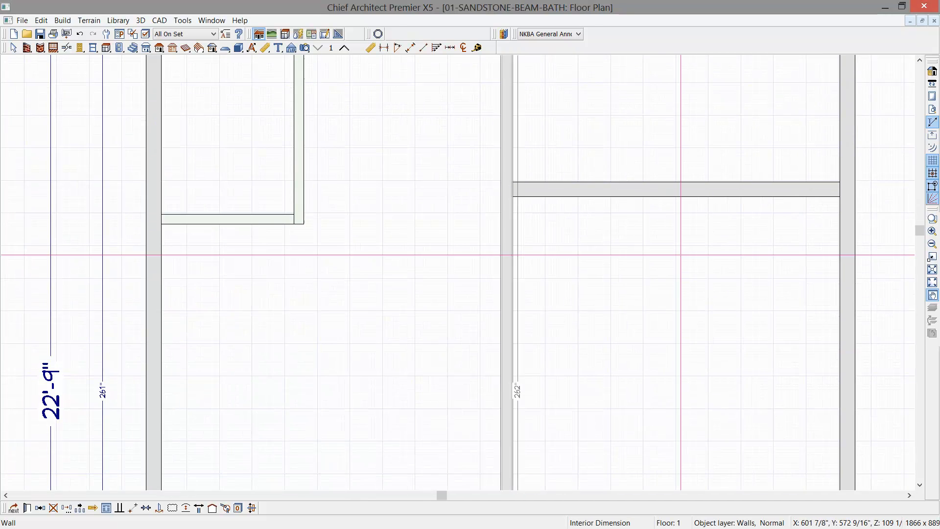
pyautogui.scroll(-4, 681, 254)
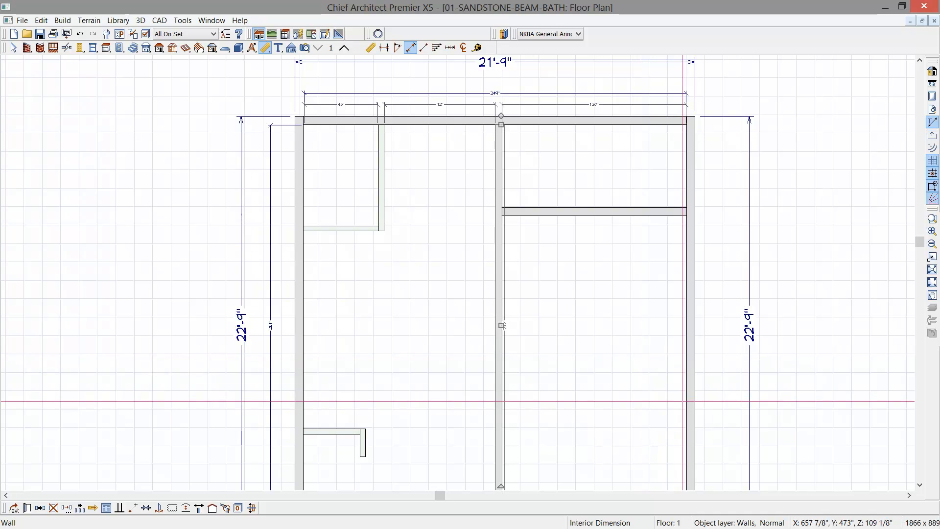
pyautogui.scroll(-2, 503, 325)
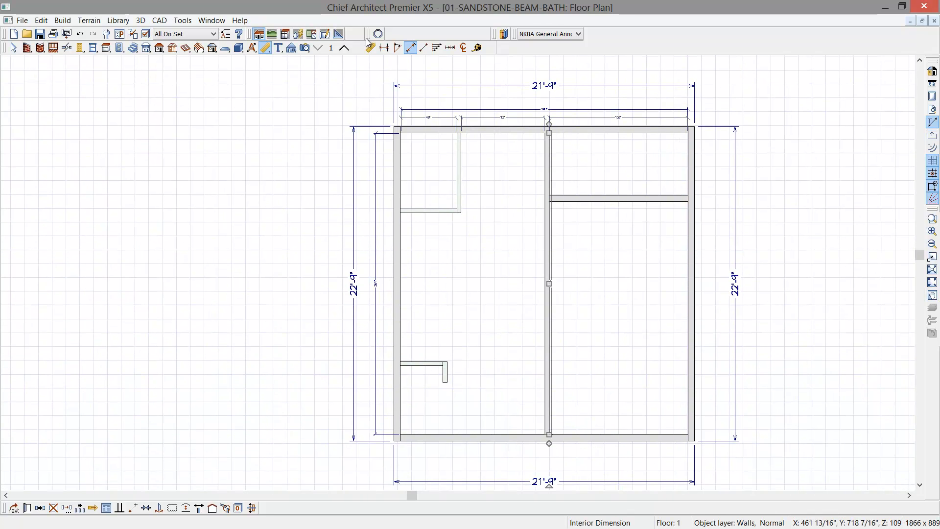
pyautogui.click(410, 48)
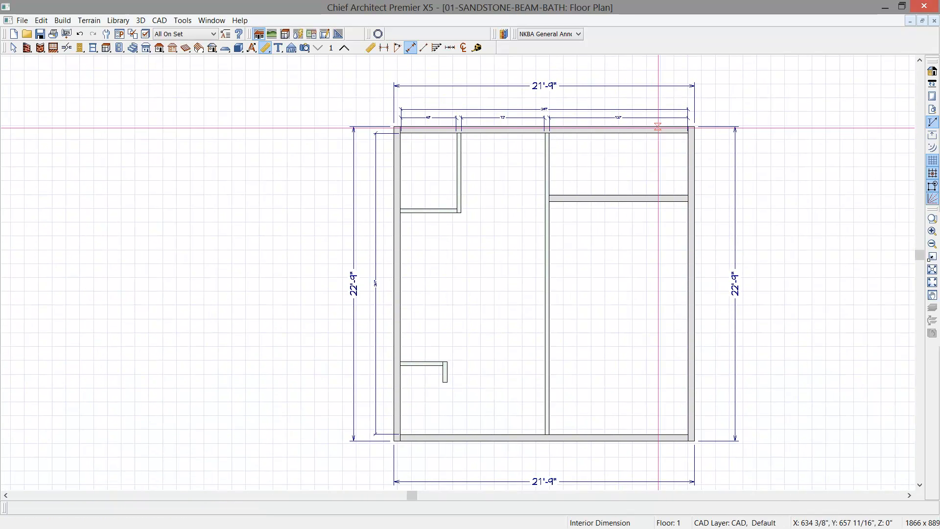
pyautogui.moveTo(664, 130); pyautogui.dragTo(670, 439)
pyautogui.moveTo(663, 391); pyautogui.dragTo(714, 390)
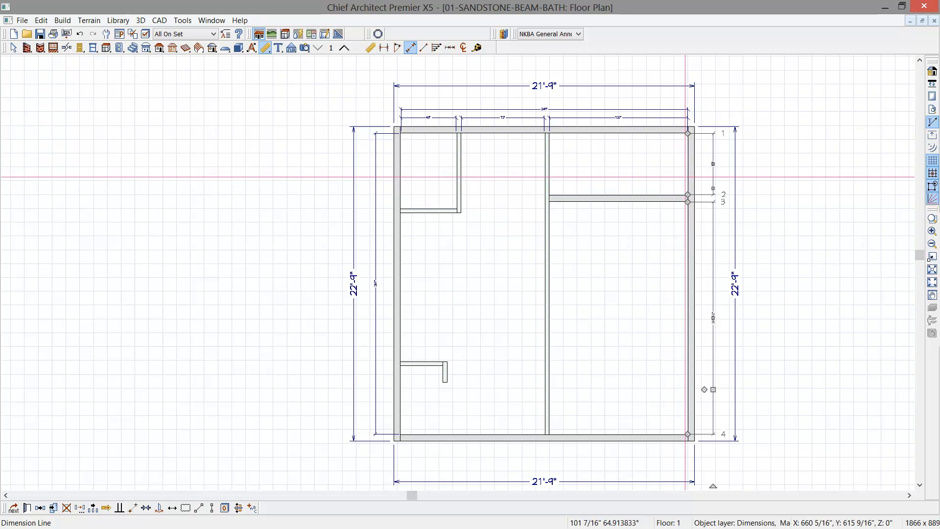
# - Move the horizontal exterior wall on the right so the upper-right area's interior depth is 60 inches
pyautogui.click(645, 196)
pyautogui.click(714, 165)
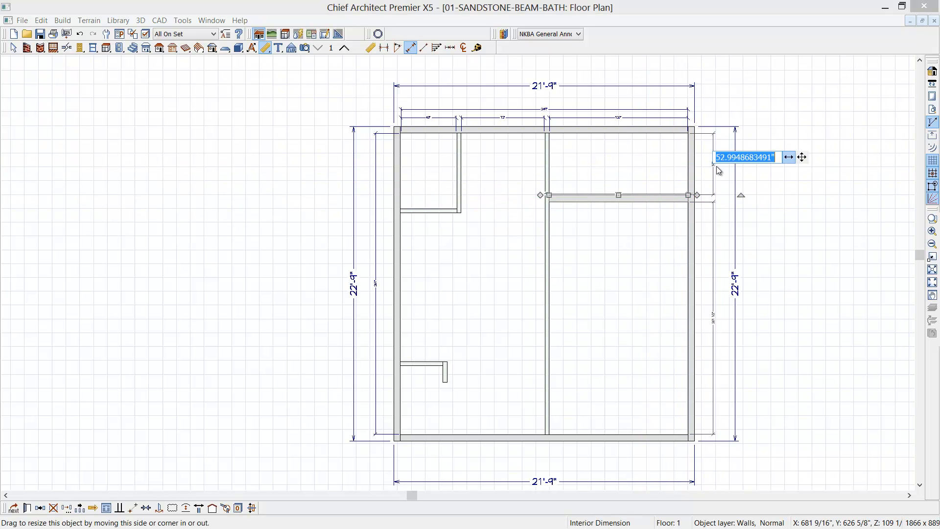
pyautogui.write('60')
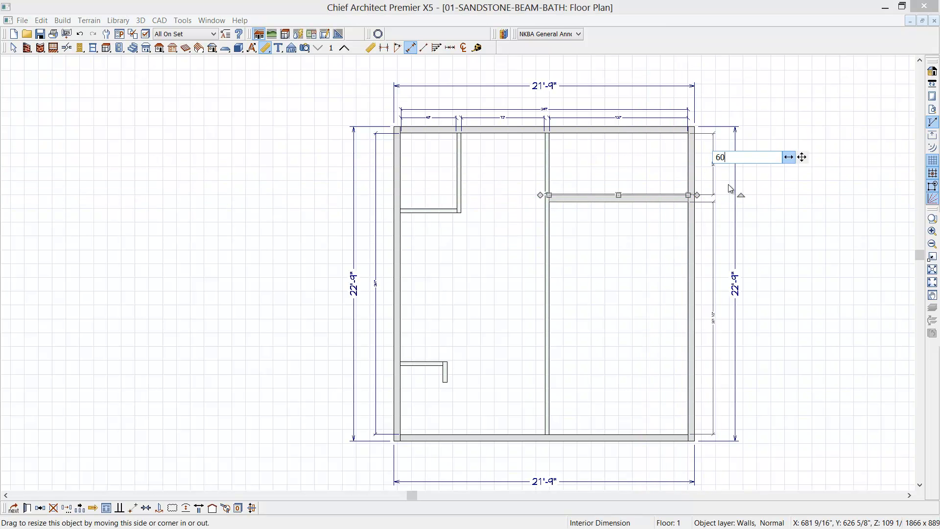
pyautogui.press('Return')
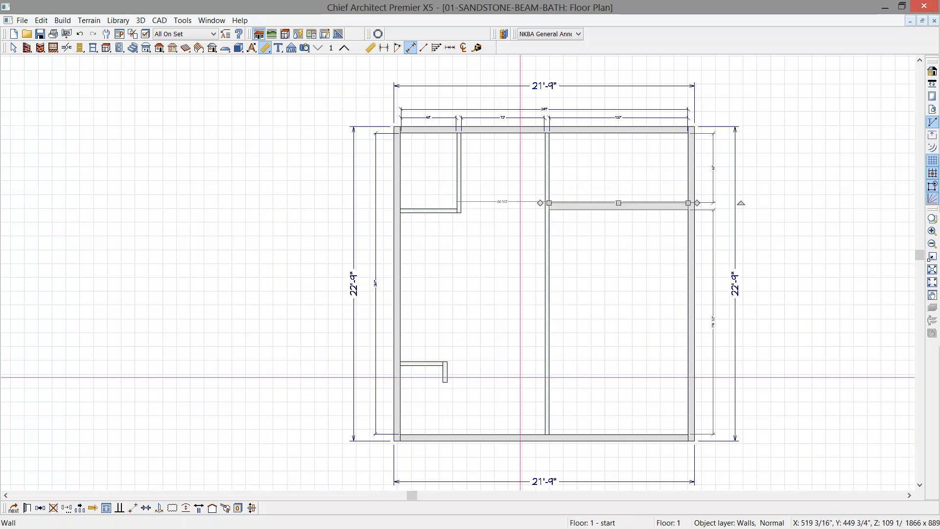
# - Add a vertical interior dimension through the left-hand walls and place it just outside the left exterior wall
pyautogui.click(412, 49)
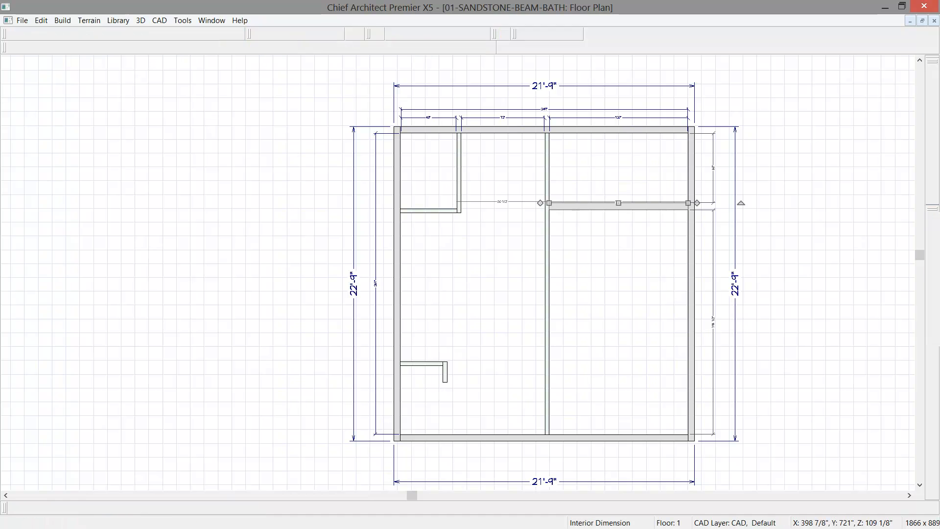
pyautogui.moveTo(421, 120); pyautogui.dragTo(430, 450)
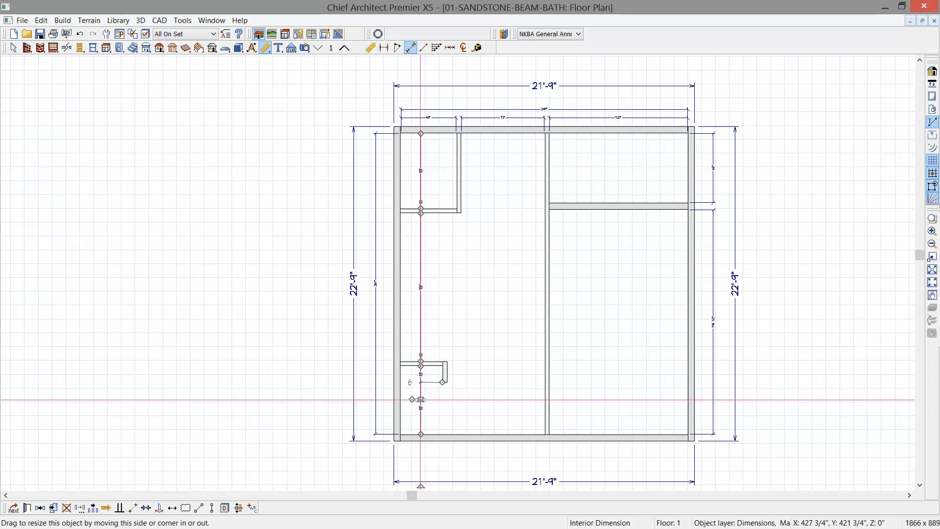
pyautogui.moveTo(421, 400); pyautogui.dragTo(382, 400)
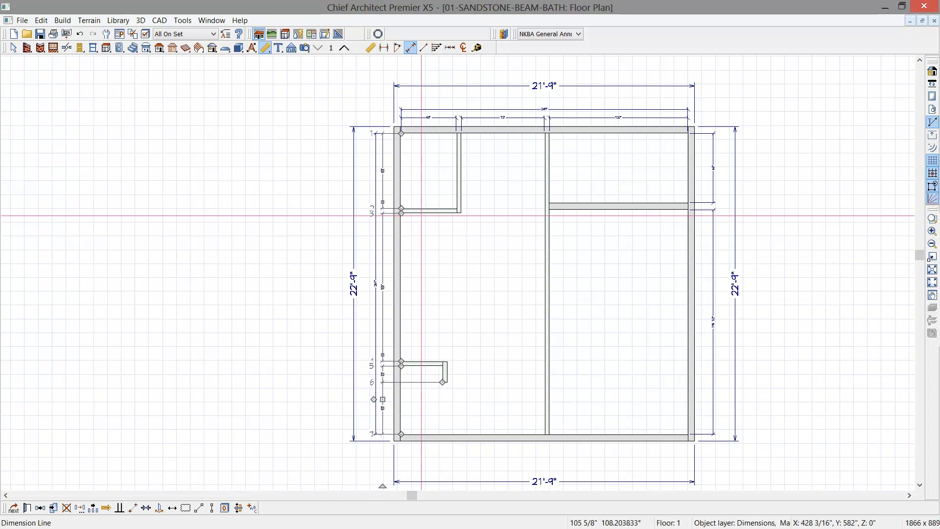
# - Move the horizontal wall of the upper-left room so the room's interior depth is 72 inches
pyautogui.click(395, 209)
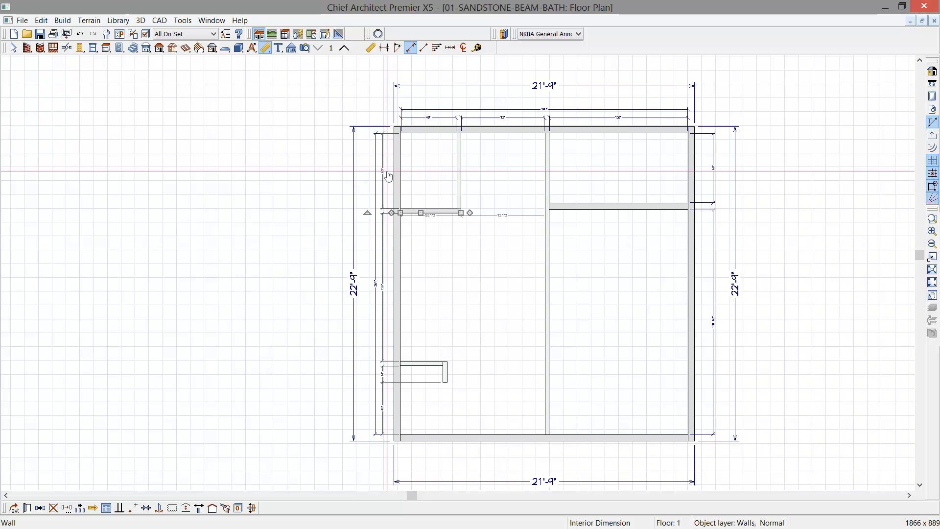
pyautogui.click(386, 173)
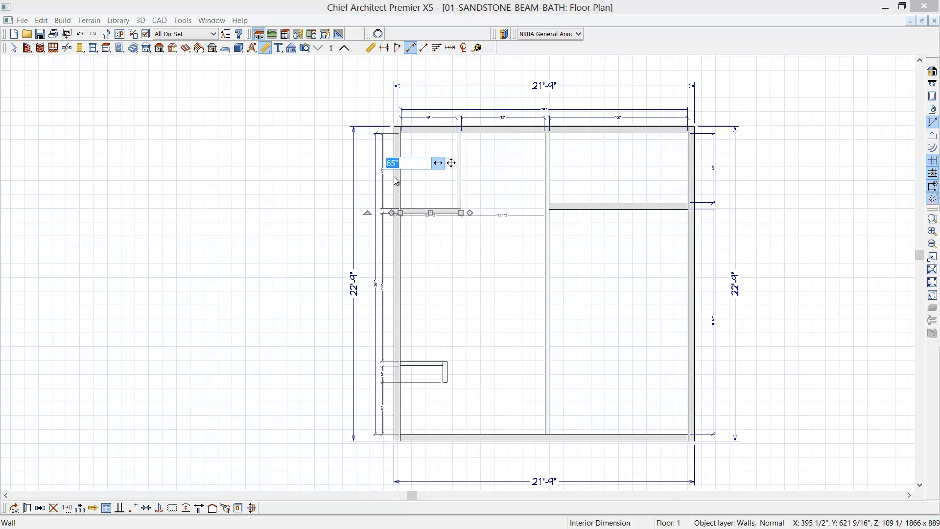
pyautogui.write('72')
pyautogui.press('Return')
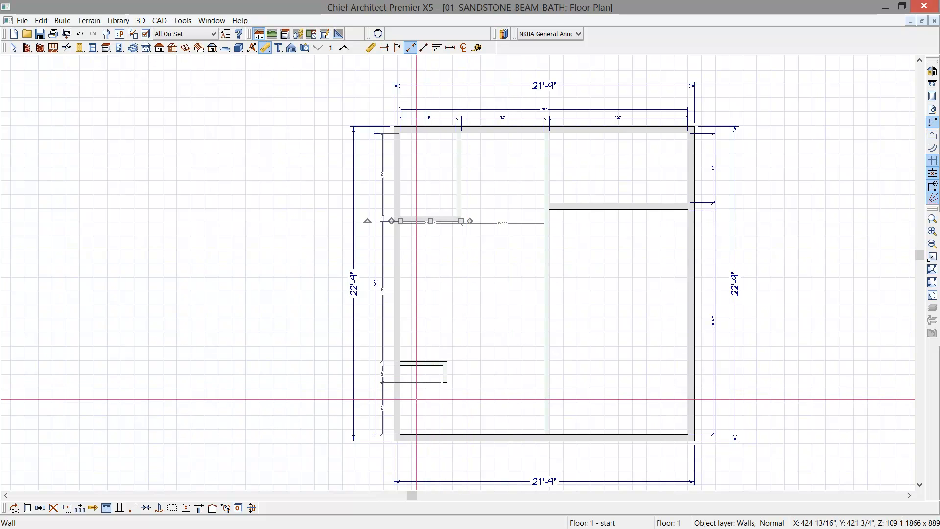
# - Remove the extension line to the short vertical wall's end from the left interior dimension, leaving one span down to the lower wall
pyautogui.moveTo(443, 407); pyautogui.dragTo(460, 355, button='middle')
pyautogui.scroll(7, 392, 328)
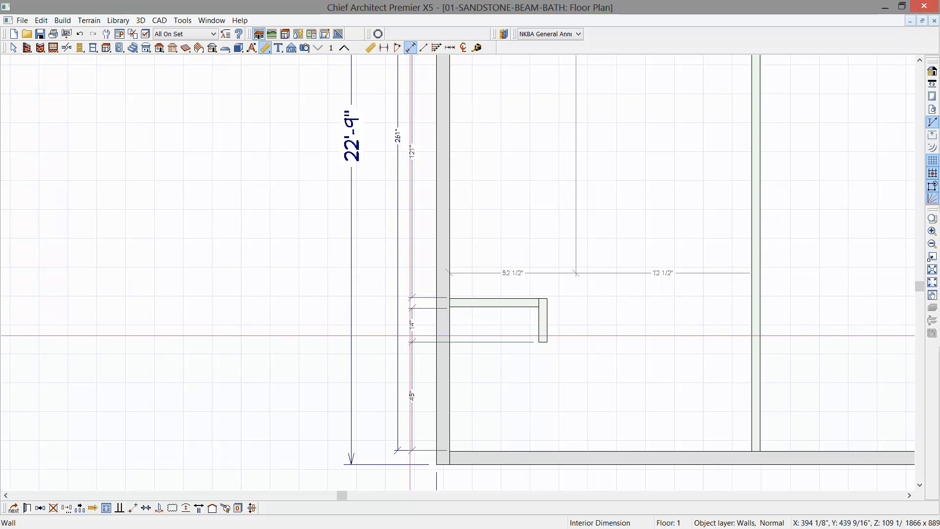
pyautogui.click(411, 336)
pyautogui.click(413, 376)
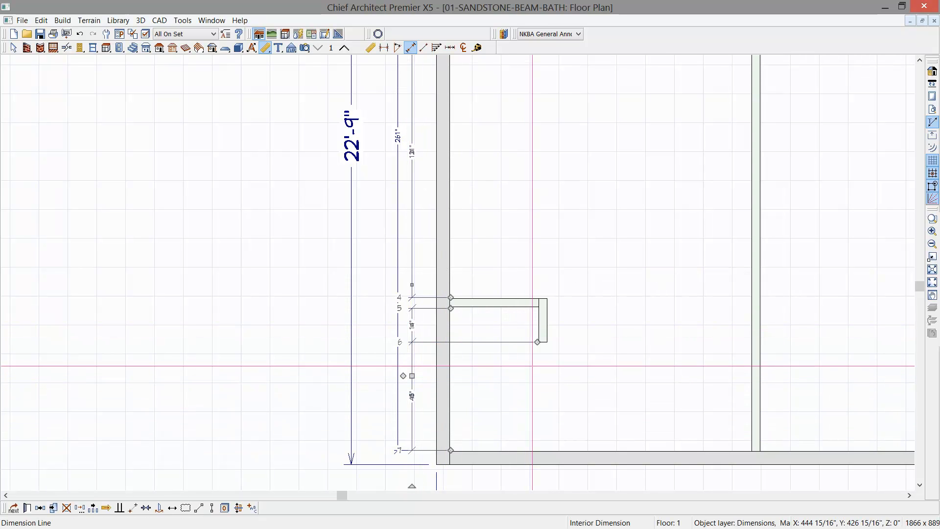
pyautogui.scroll(1, 529, 367)
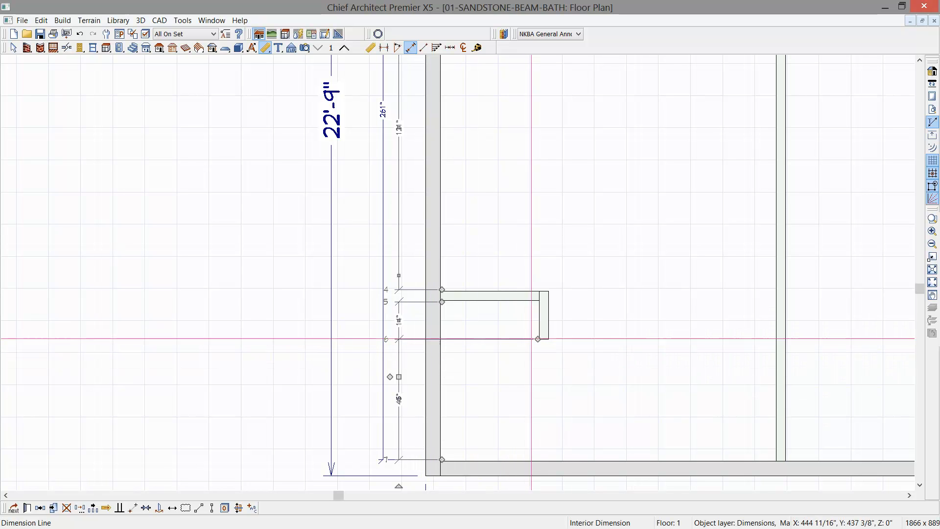
pyautogui.moveTo(538, 339); pyautogui.dragTo(536, 367)
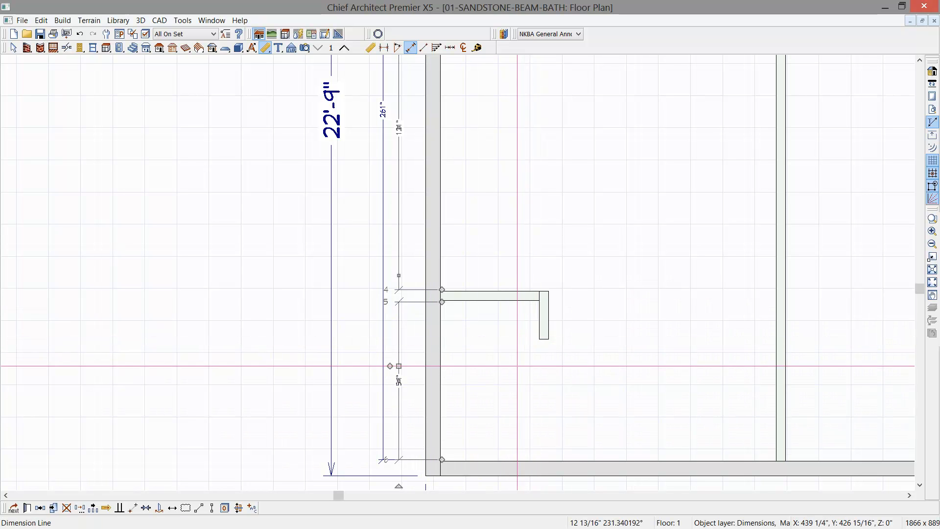
# - Move the horizontal wall of the lower-left L so it is 65 7/8 inches clear of the lower exterior wall
pyautogui.click(476, 295)
pyautogui.click(401, 387)
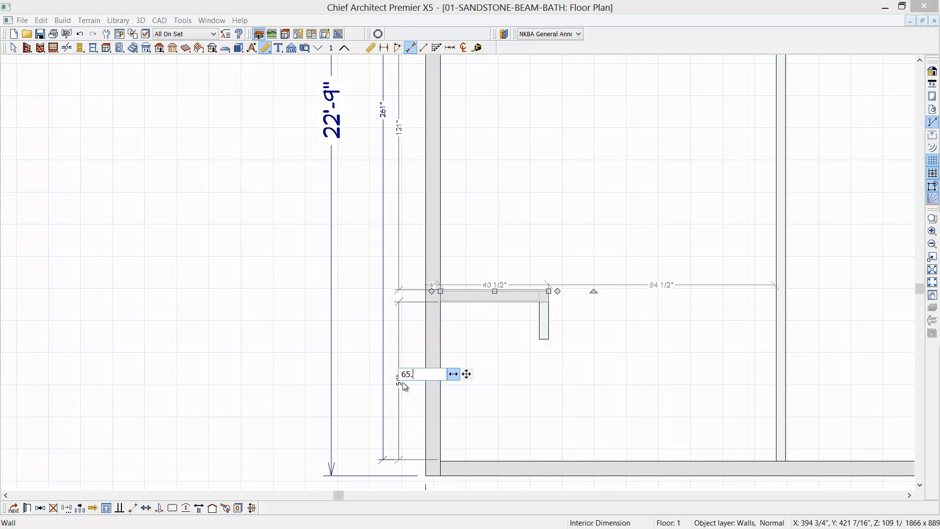
pyautogui.press('Return')
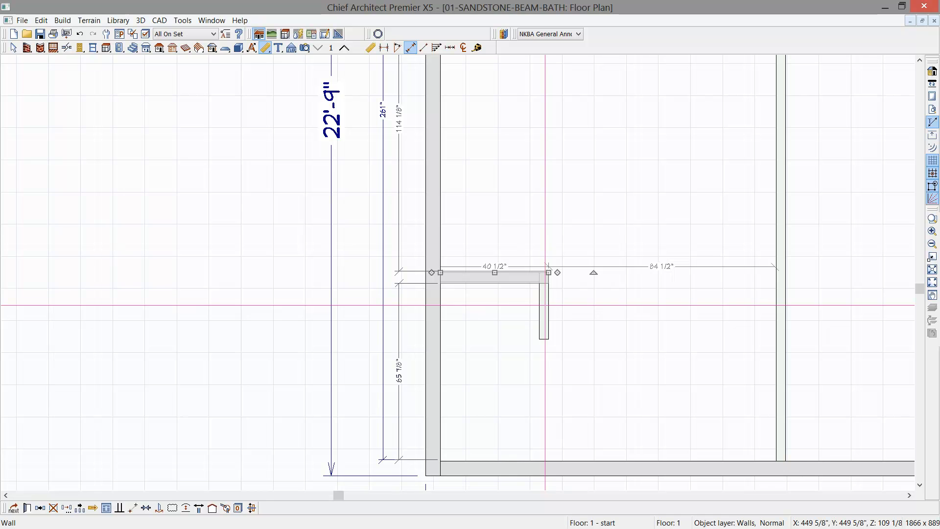
# - Set the lower-left L's short vertical wall 36 inches out using an end-to-end dimension from the left exterior wall, and shorten it to about 12 inches
pyautogui.click(544, 308)
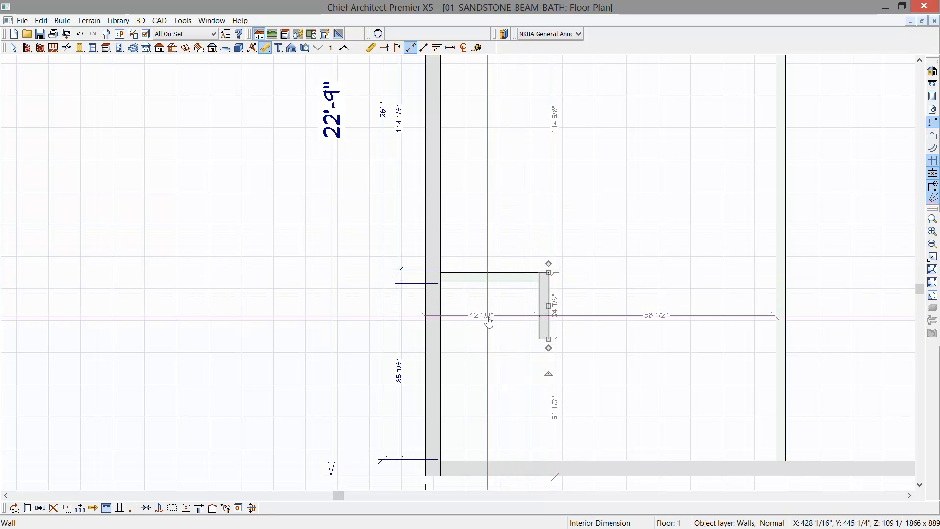
pyautogui.click(410, 48)
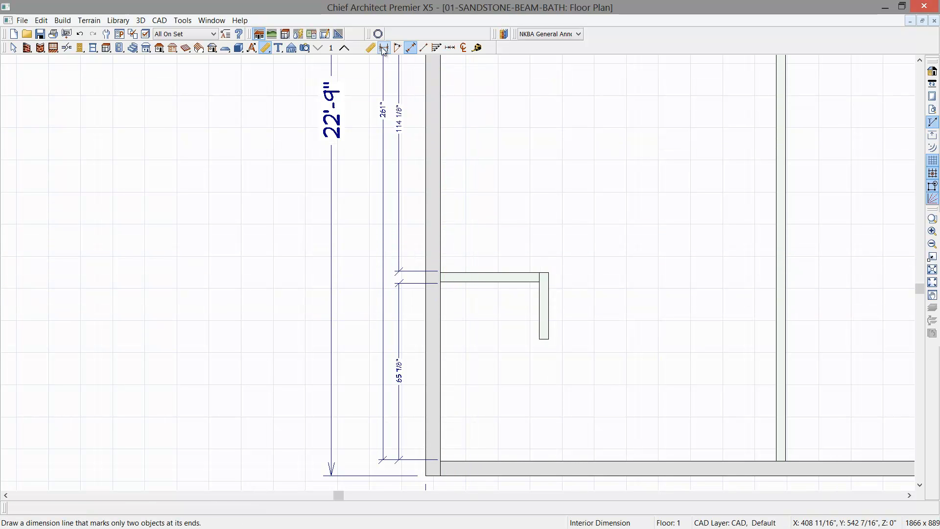
pyautogui.click(384, 48)
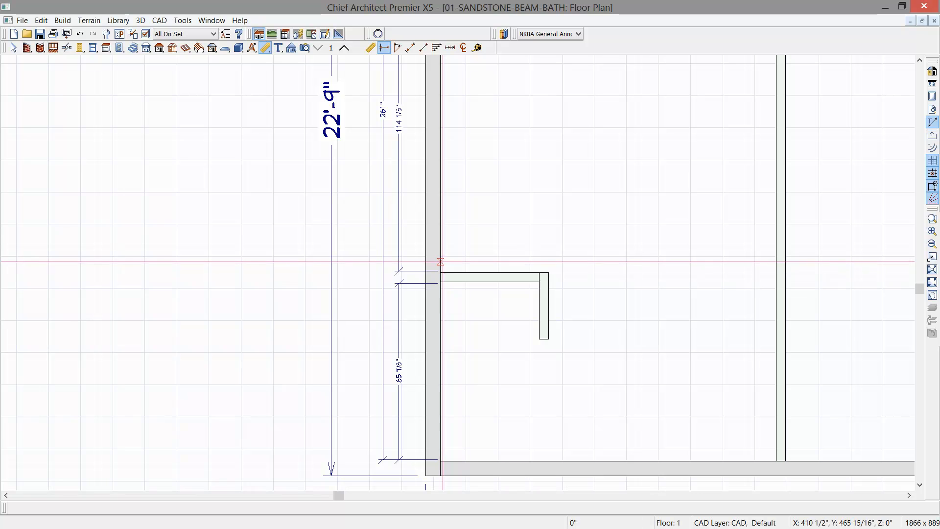
pyautogui.click(546, 305)
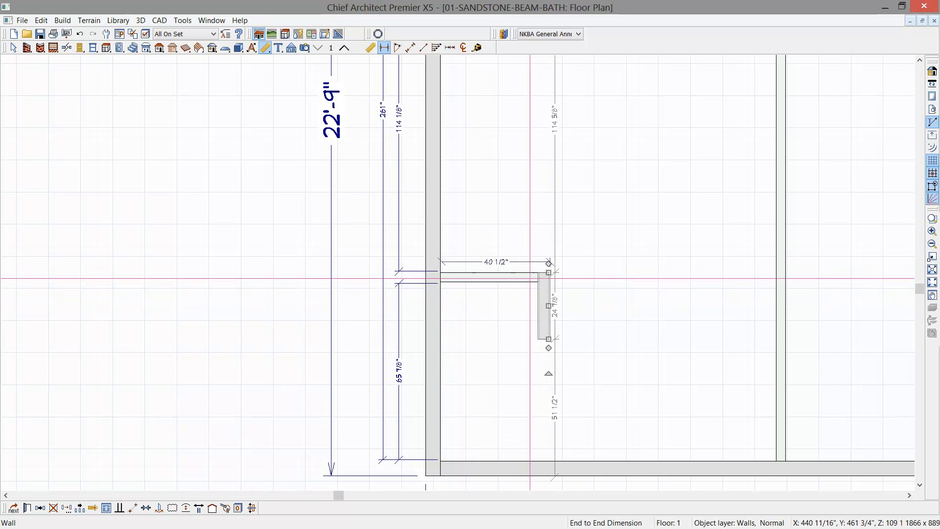
pyautogui.click(504, 263)
pyautogui.write('36')
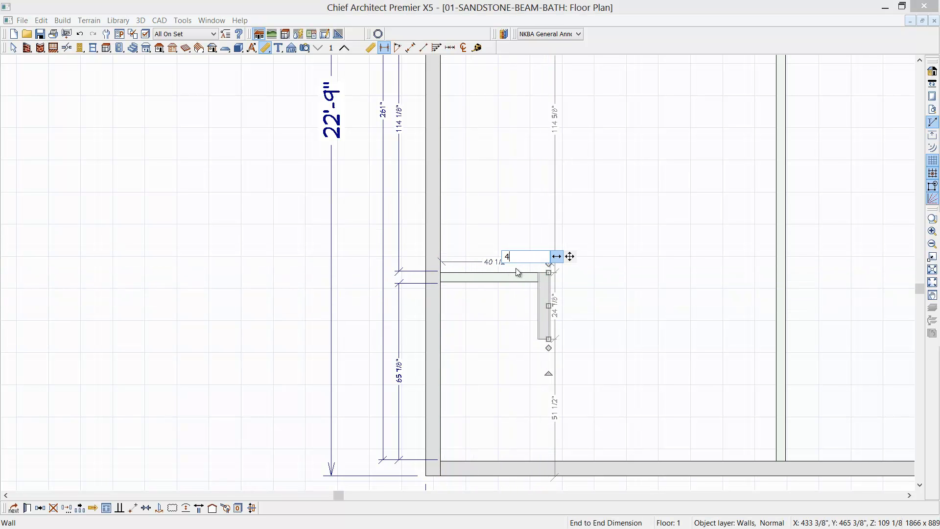
pyautogui.press('Return')
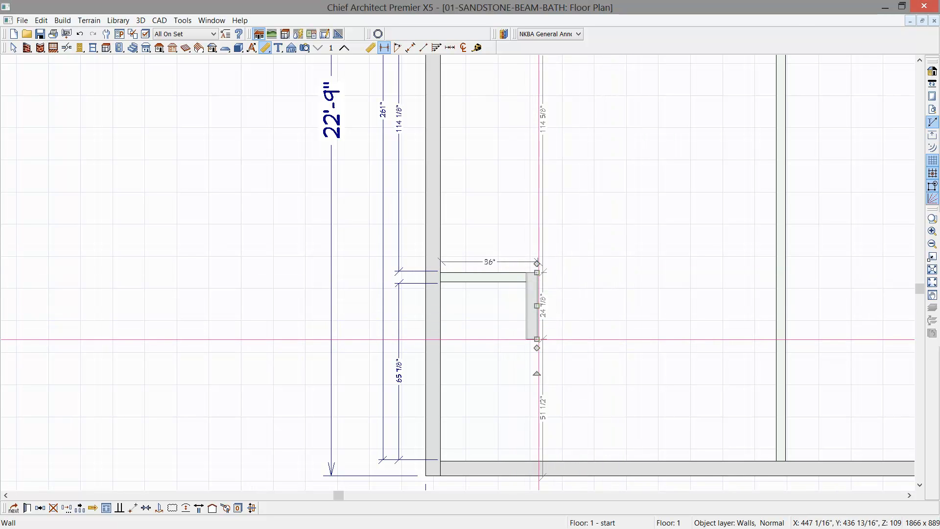
pyautogui.moveTo(538, 338); pyautogui.dragTo(536, 307)
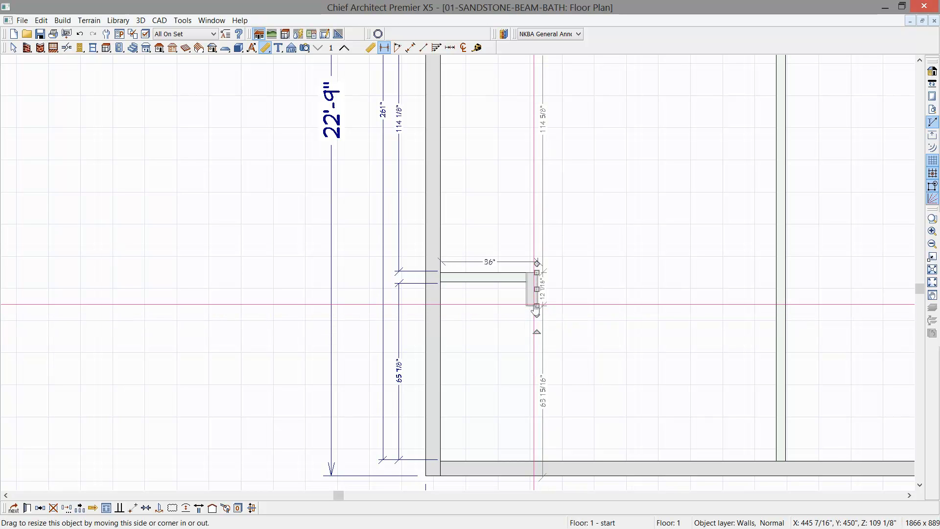
# - Create a perspective floor overview of the plan and orbit it to look down into the rooms
pyautogui.press('F6')
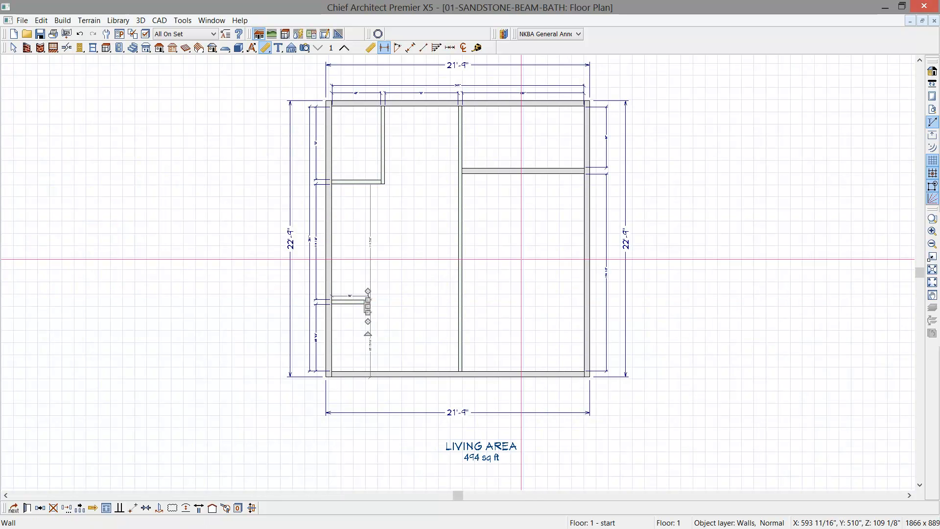
pyautogui.click(306, 51)
pyautogui.click(410, 50)
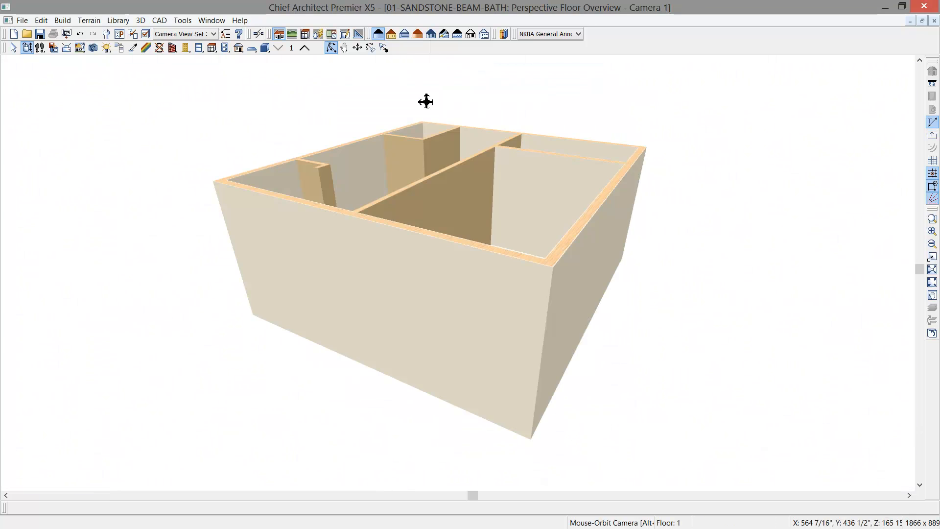
pyautogui.moveTo(474, 191); pyautogui.dragTo(503, 279)
pyautogui.scroll(2, 510, 280)
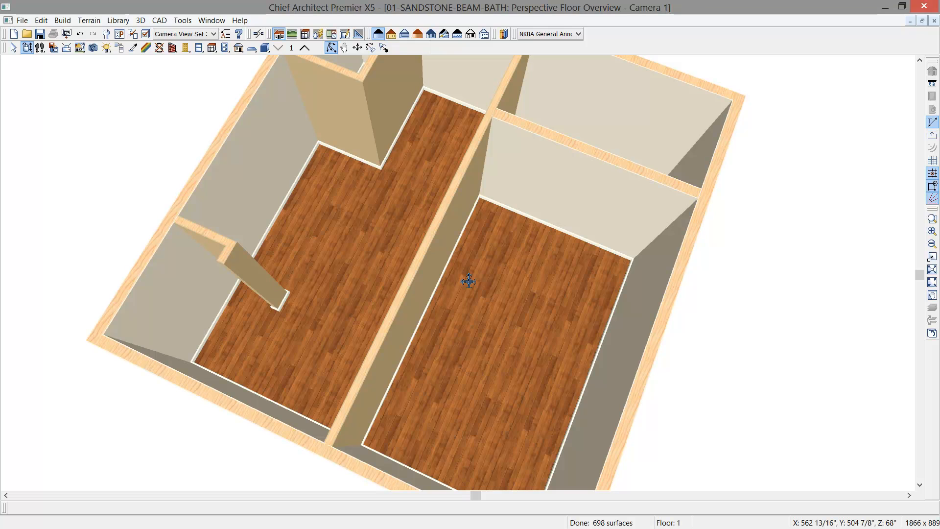
# - Set the large right-hand room's type to Closet and turn off the ceiling over it
pyautogui.click(489, 284)
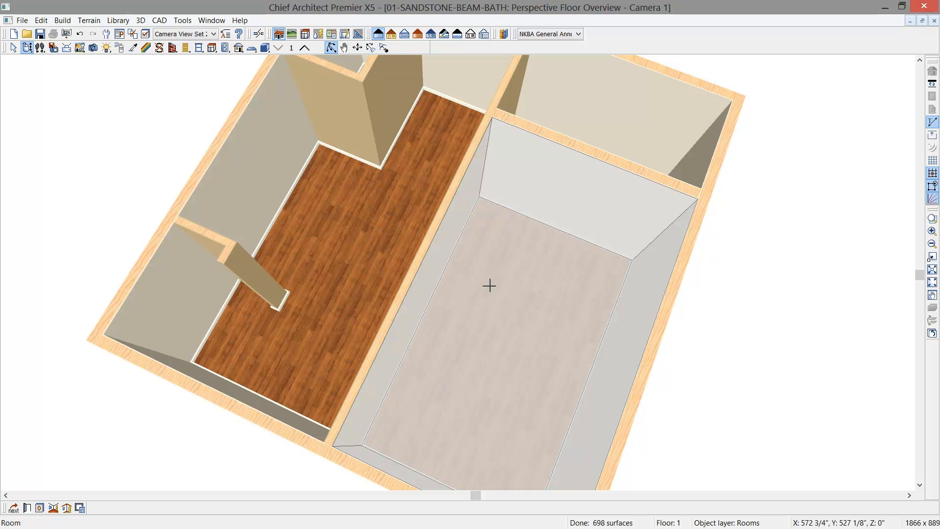
pyautogui.doubleClick(489, 283)
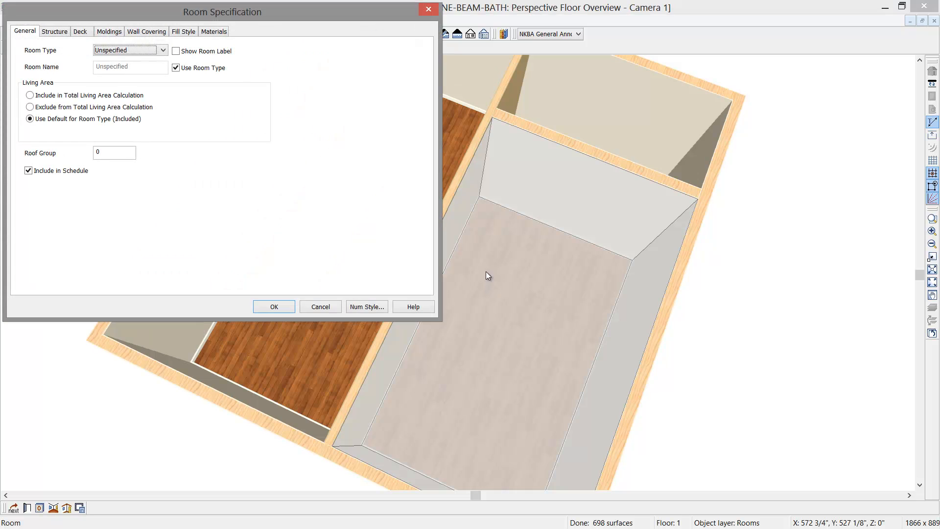
pyautogui.click(165, 49)
pyautogui.click(111, 91)
pyautogui.click(55, 31)
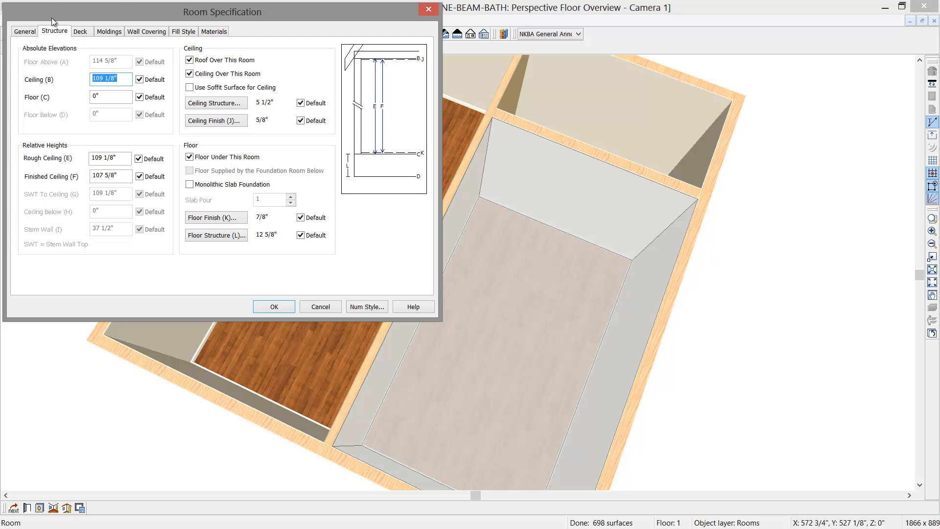
pyautogui.click(190, 74)
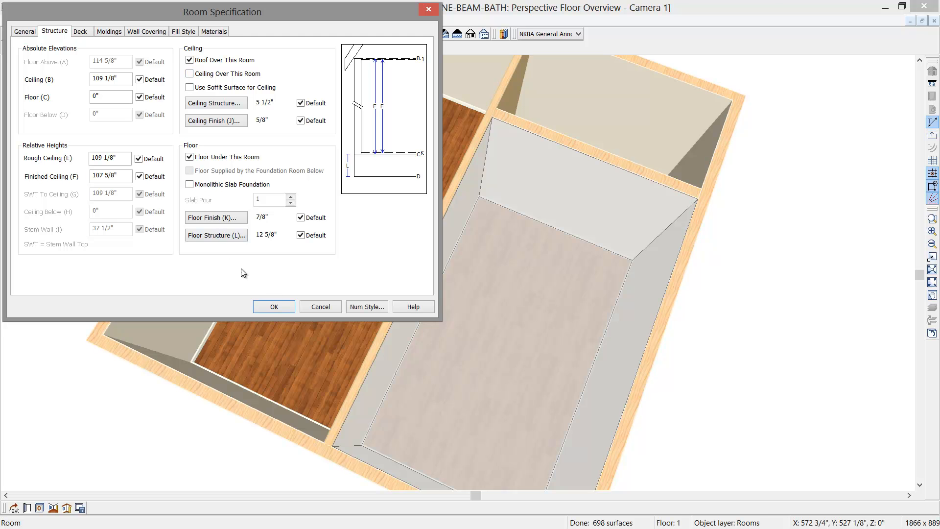
pyautogui.click(274, 306)
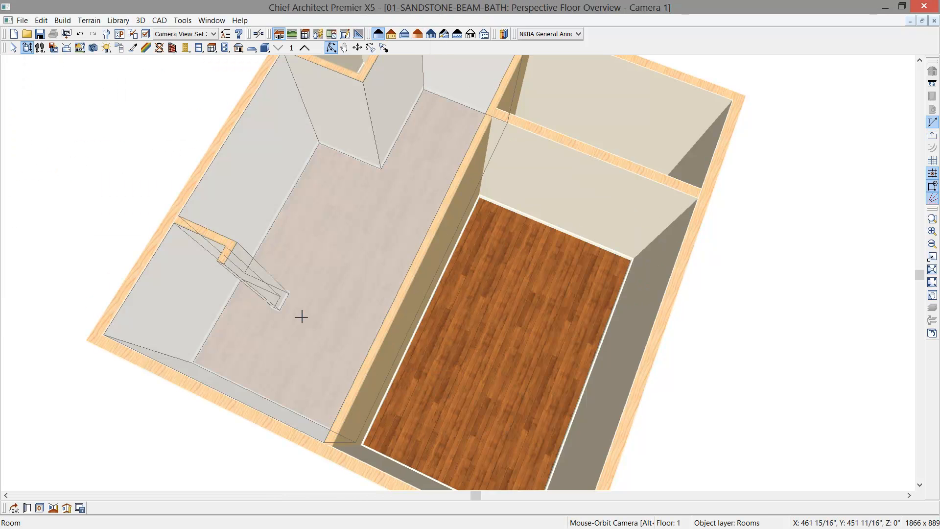
# - Set the large left-hand room's type to Master Bath and turn off the ceiling over it
pyautogui.doubleClick(273, 281)
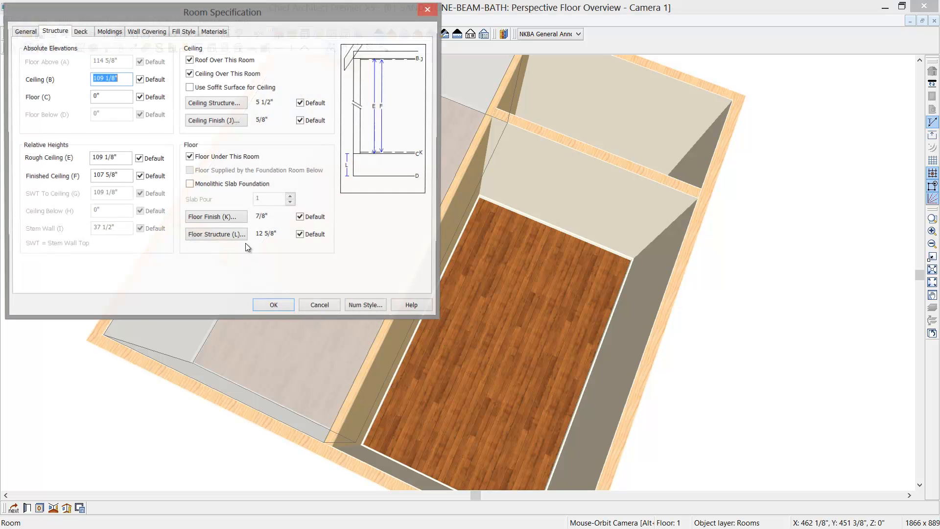
pyautogui.click(24, 32)
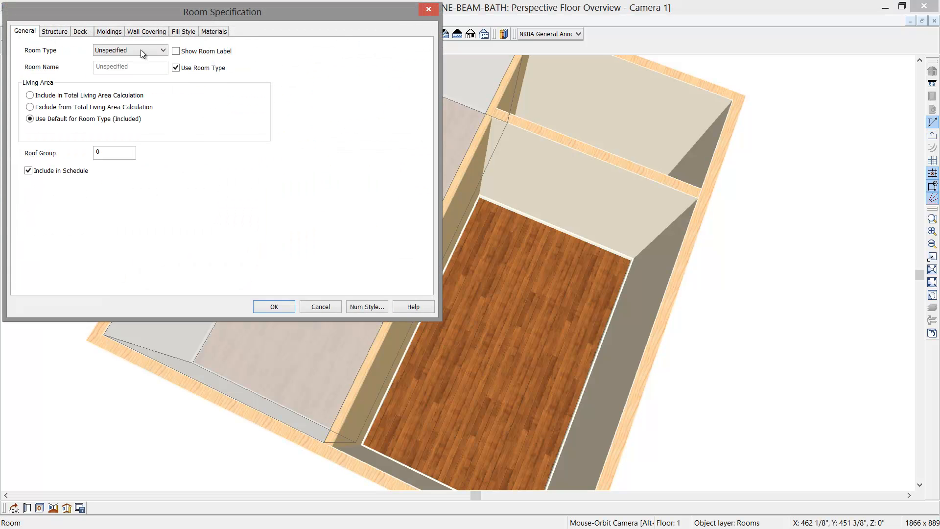
pyautogui.click(163, 50)
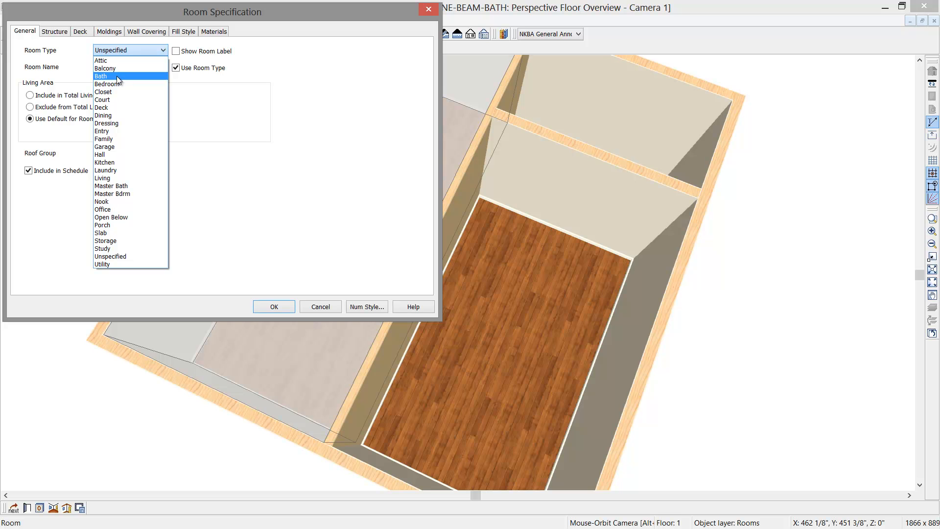
pyautogui.click(125, 187)
pyautogui.click(53, 33)
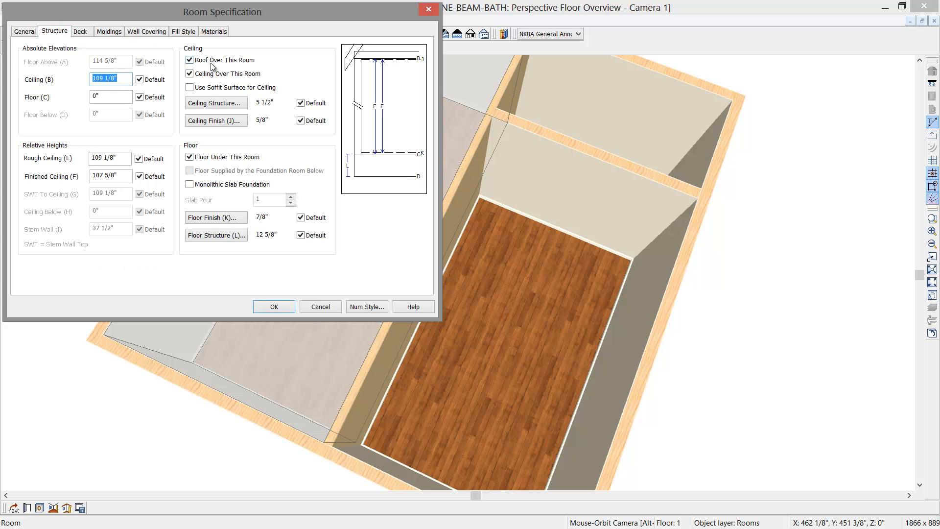
pyautogui.click(189, 74)
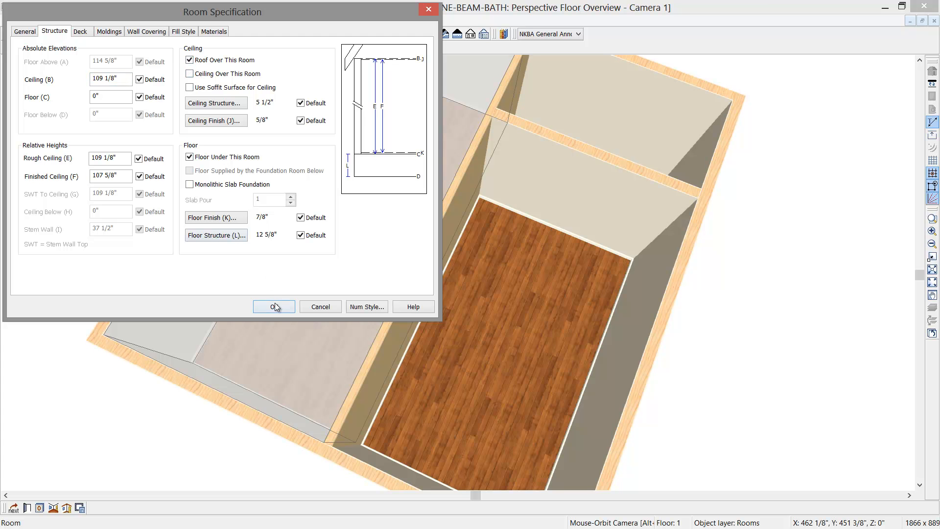
pyautogui.click(275, 307)
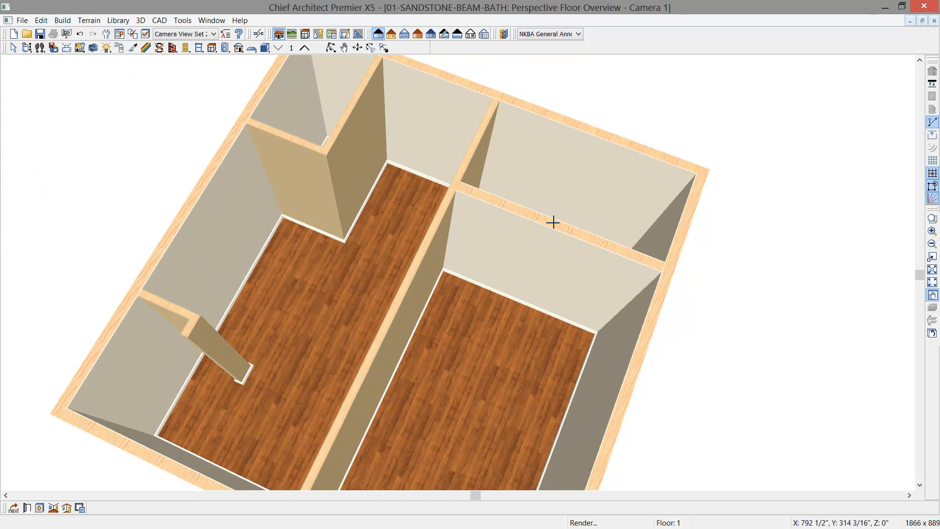
# - Set the upper-right room's type to Bath and give it the custom room name WATER CLOSET
pyautogui.doubleClick(562, 208)
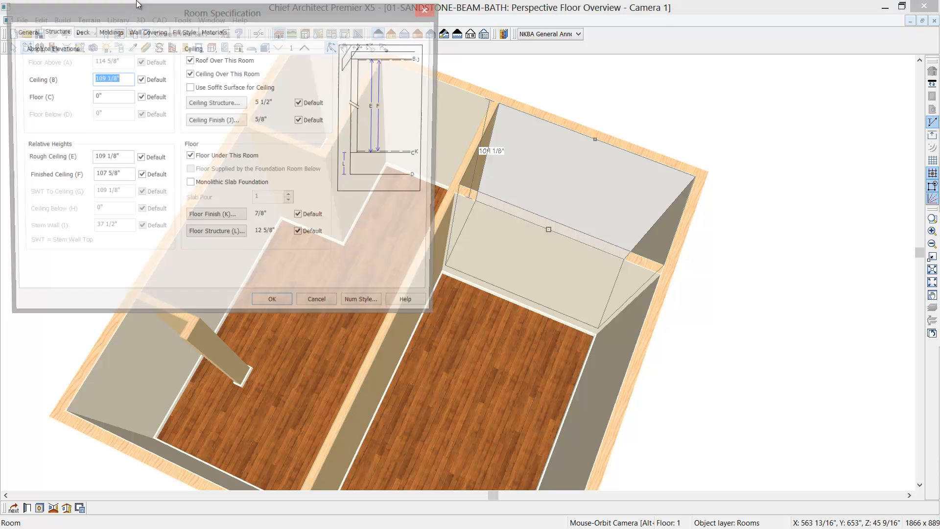
pyautogui.click(39, 33)
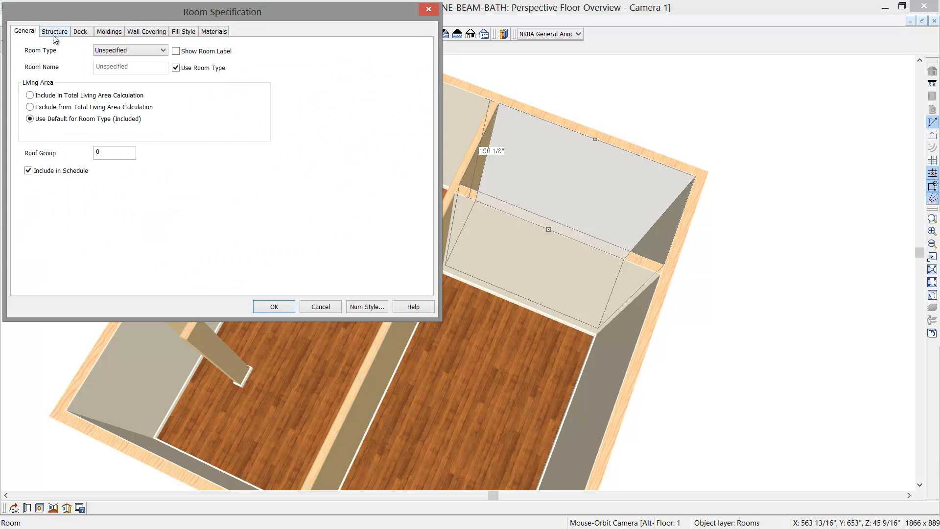
pyautogui.click(160, 49)
pyautogui.click(147, 67)
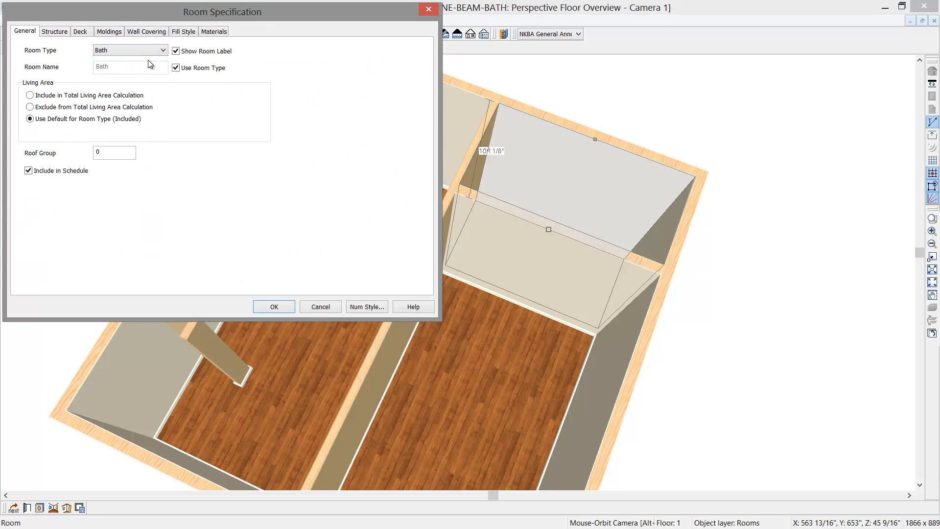
pyautogui.click(176, 68)
pyautogui.moveTo(136, 69); pyautogui.dragTo(42, 70)
pyautogui.click(274, 307)
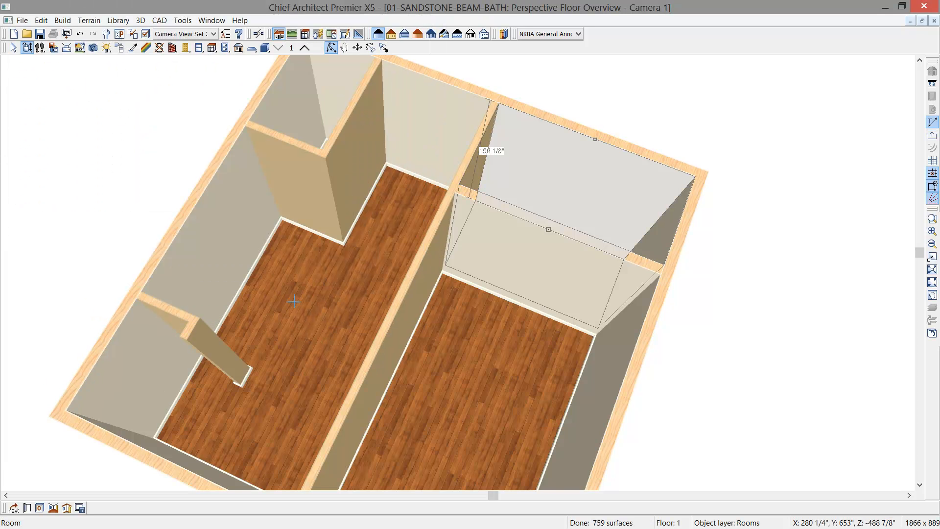
# - Set the small upper-left room's type to Bath and give it the custom room name SHOWER
pyautogui.click(323, 115)
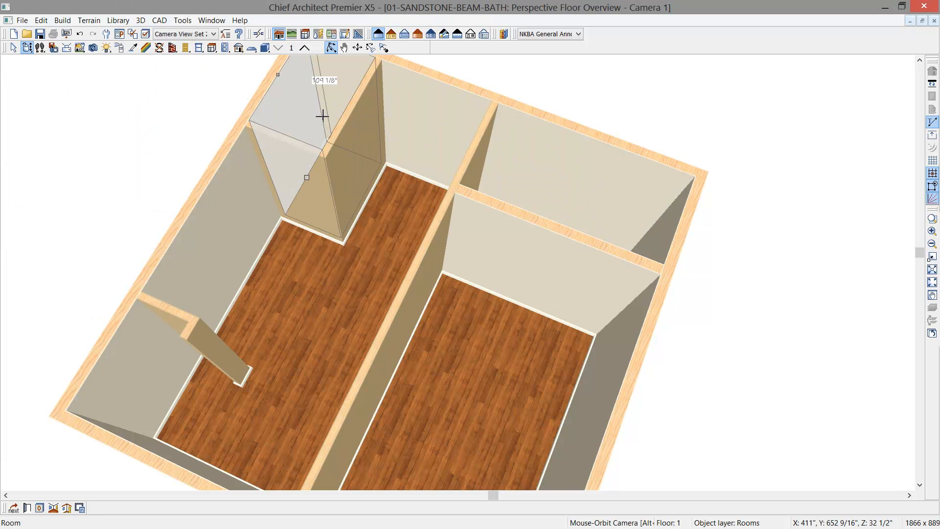
pyautogui.doubleClick(323, 116)
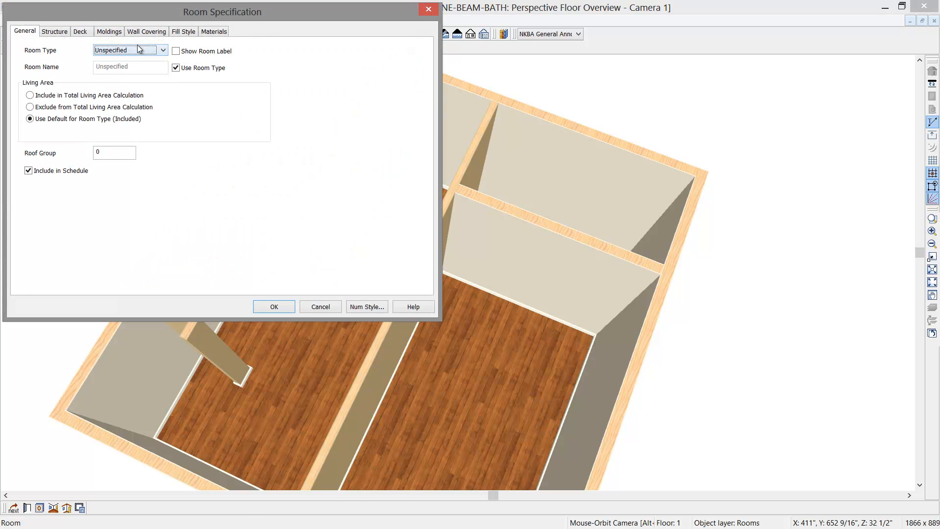
pyautogui.press('b')
pyautogui.click(181, 67)
pyautogui.doubleClick(141, 70)
pyautogui.write('SHOWER')
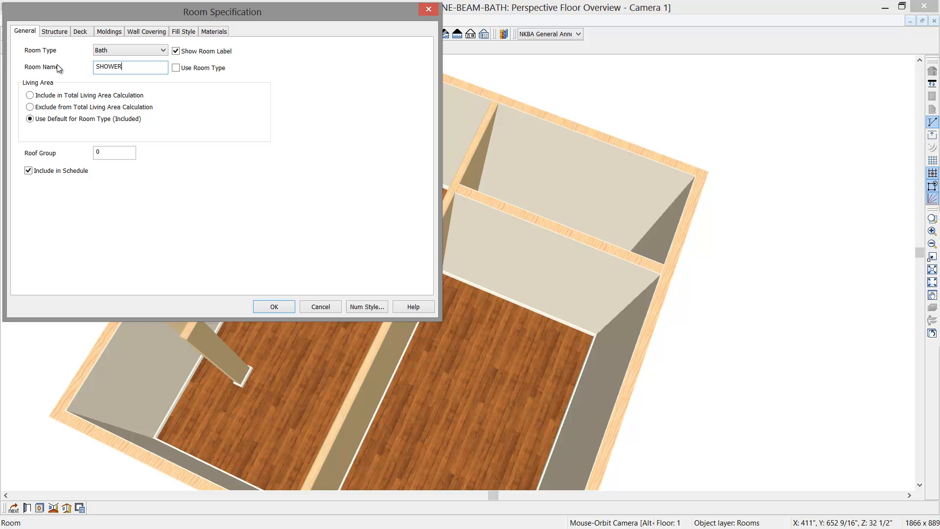
pyautogui.click(58, 33)
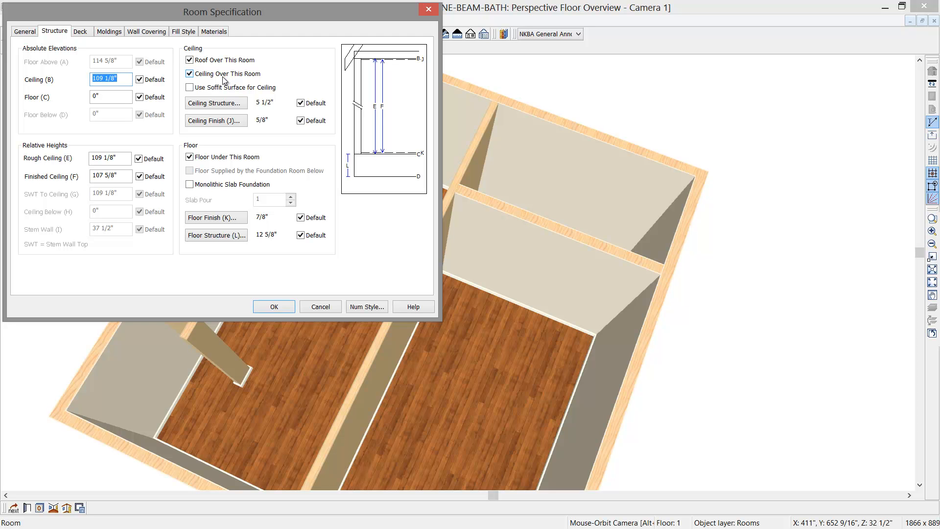
pyautogui.click(276, 306)
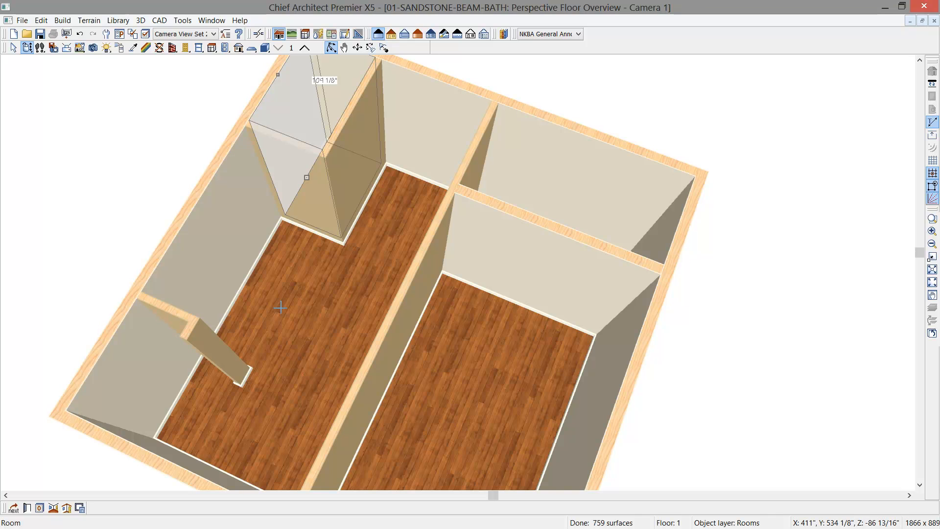
# - Add a 32" by 64" window to the Master Bath's short exterior wall, between the shower and the long partition
pyautogui.press('space')
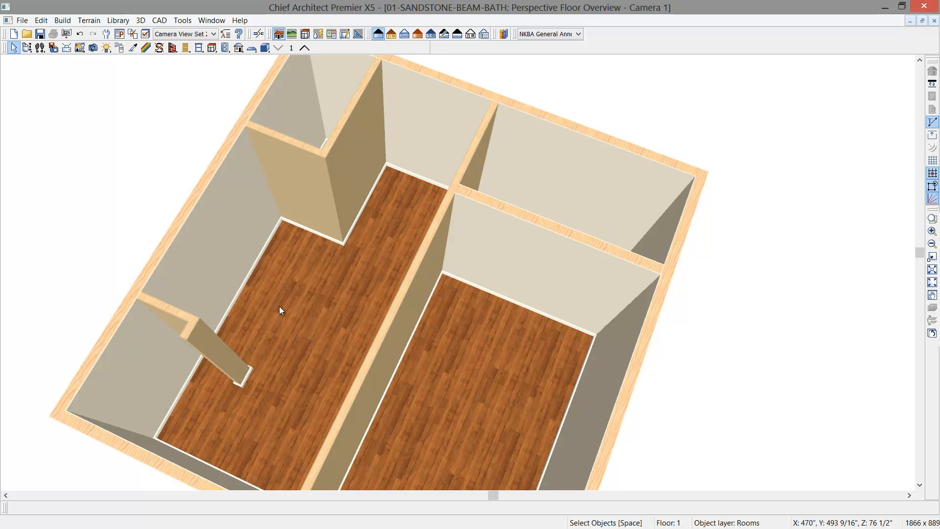
pyautogui.click(27, 48)
pyautogui.moveTo(147, 162); pyautogui.dragTo(303, 192)
pyautogui.scroll(2, 297, 192)
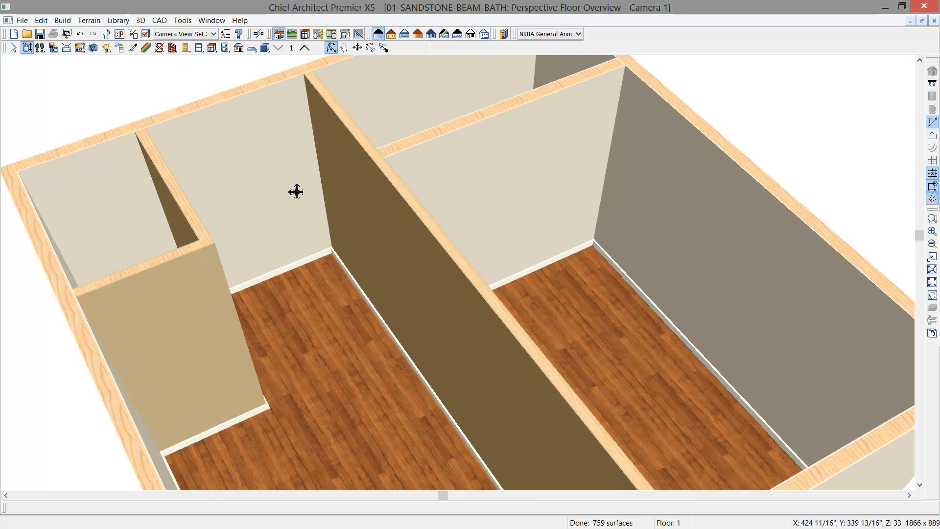
pyautogui.click(199, 49)
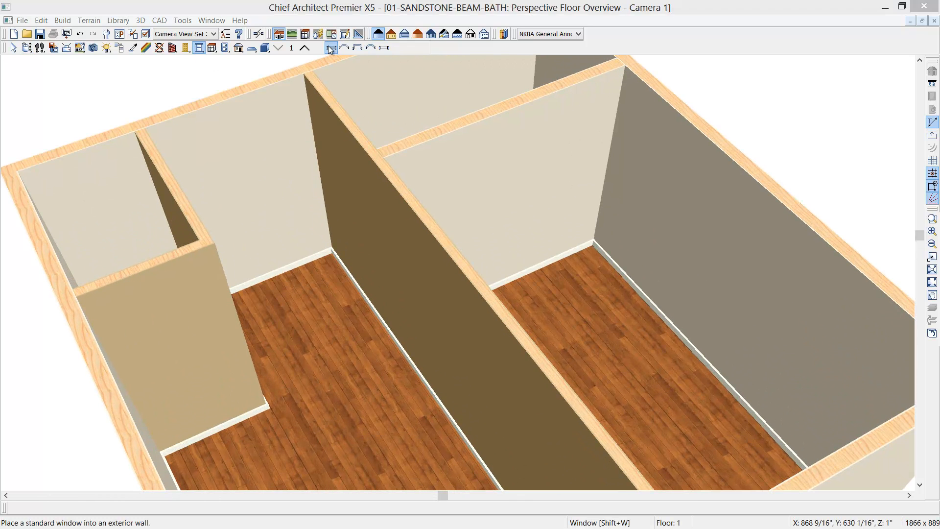
pyautogui.click(264, 159)
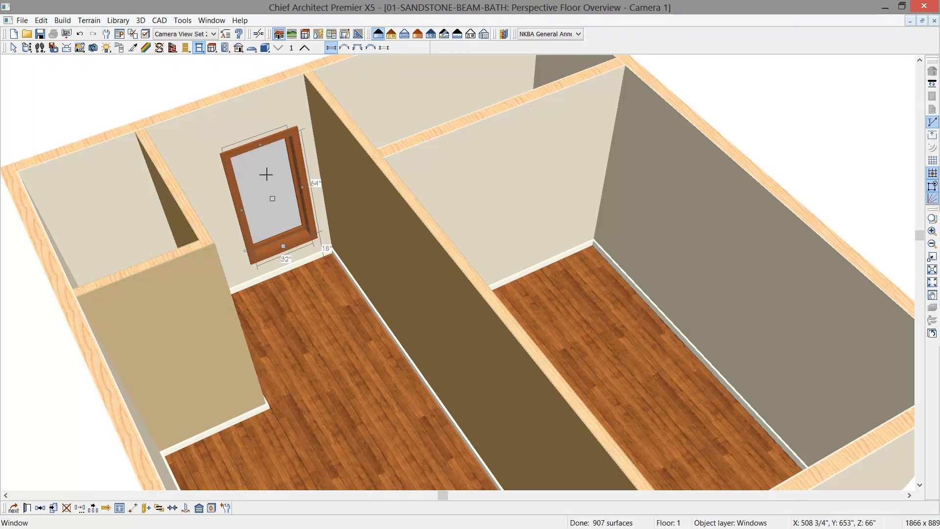
# - Review the new window's available types, size and position values, and casing settings
pyautogui.doubleClick(266, 174)
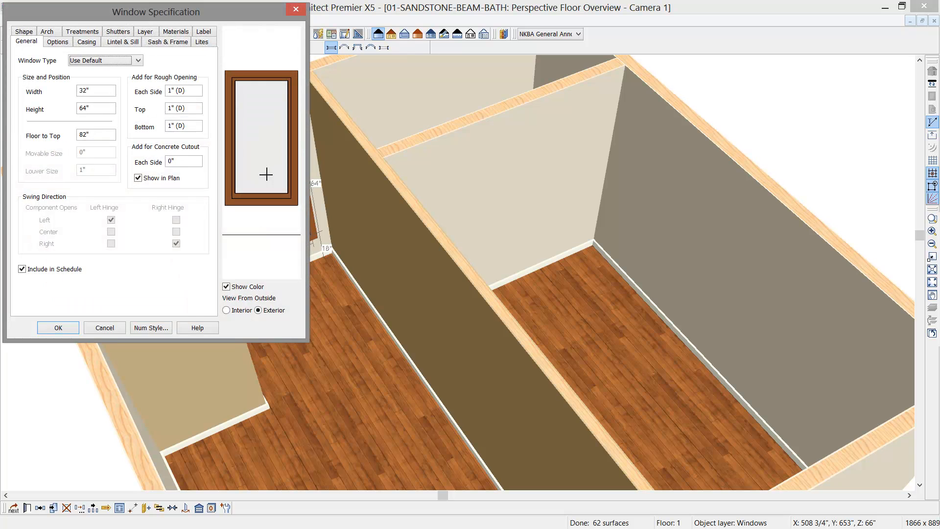
pyautogui.moveTo(221, 13); pyautogui.dragTo(624, 70)
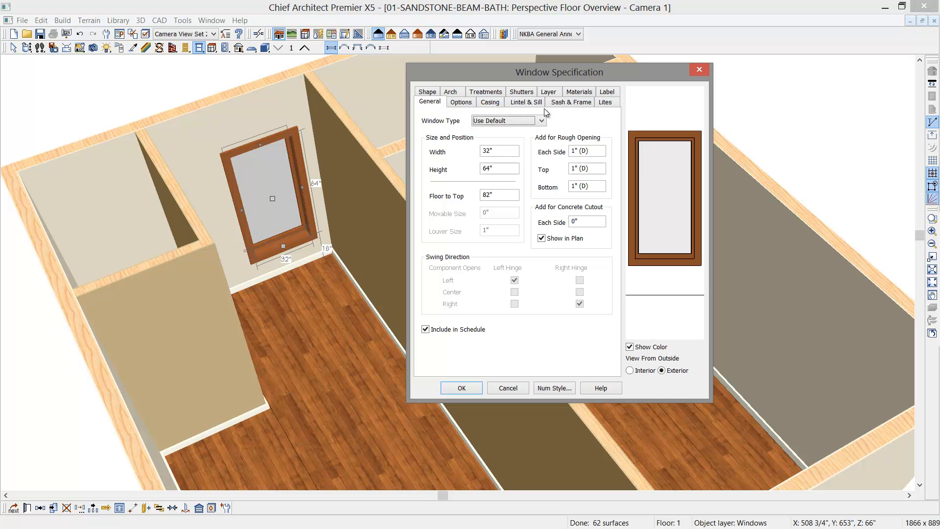
pyautogui.click(542, 121)
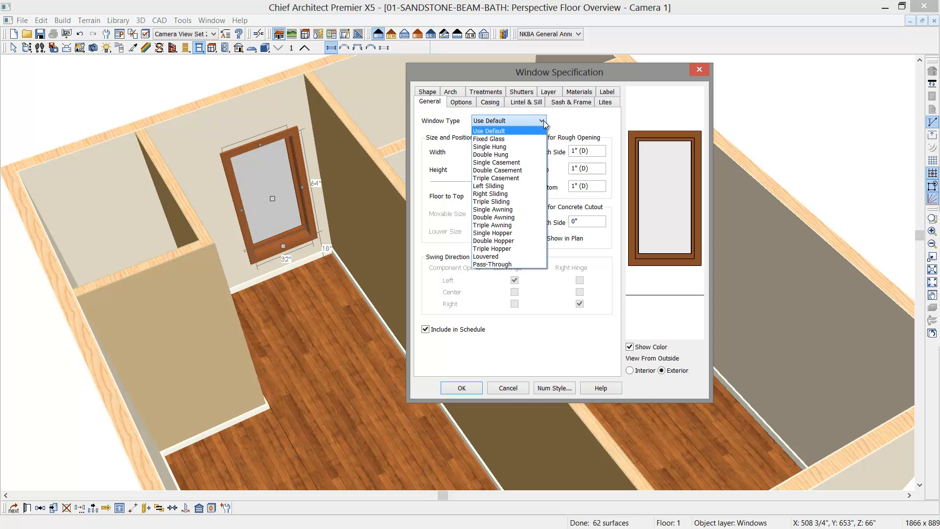
pyautogui.click(503, 122)
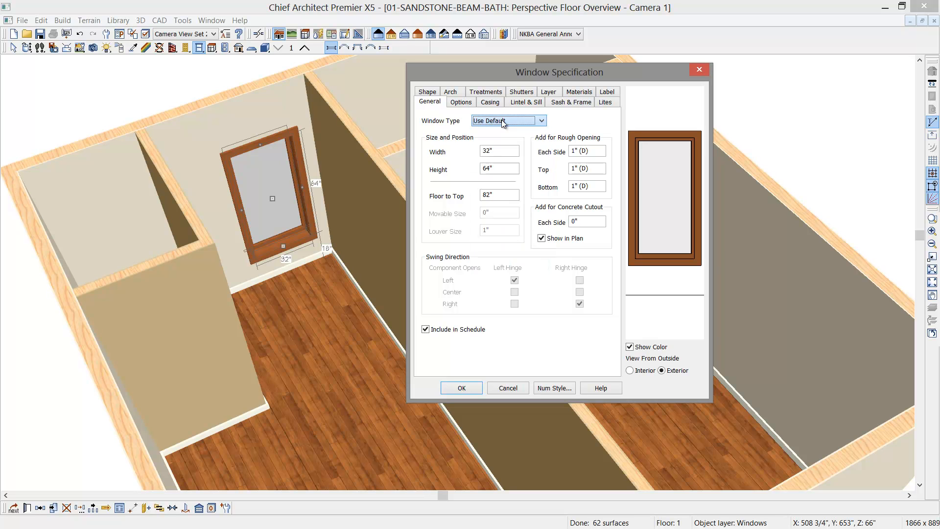
pyautogui.click(495, 152)
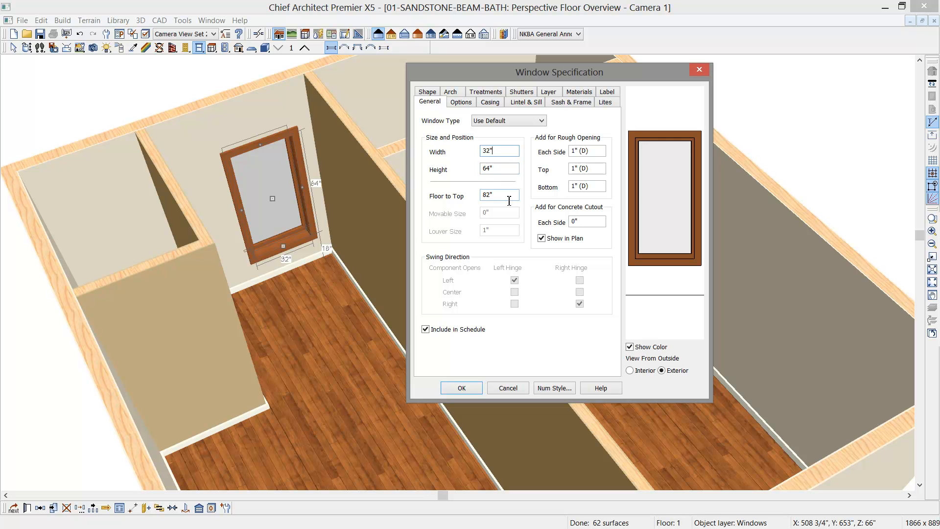
pyautogui.click(465, 102)
pyautogui.click(499, 106)
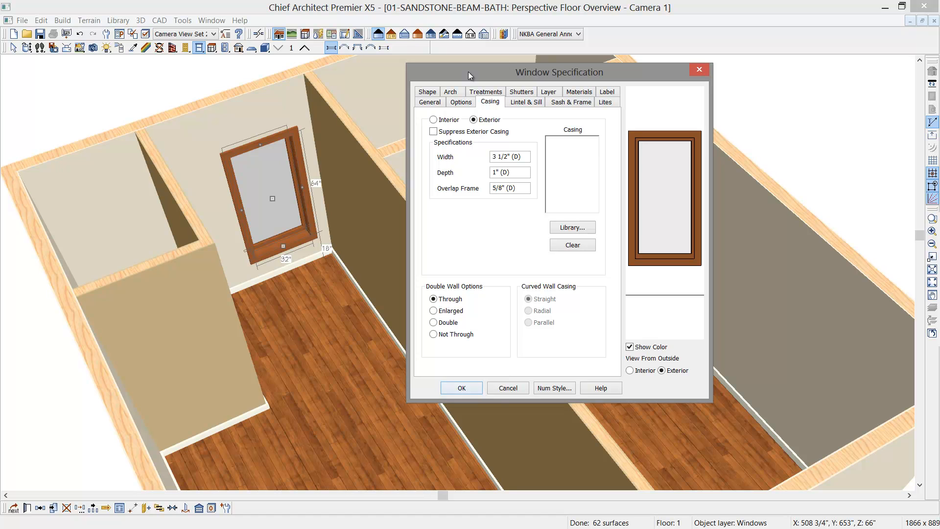
pyautogui.click(430, 102)
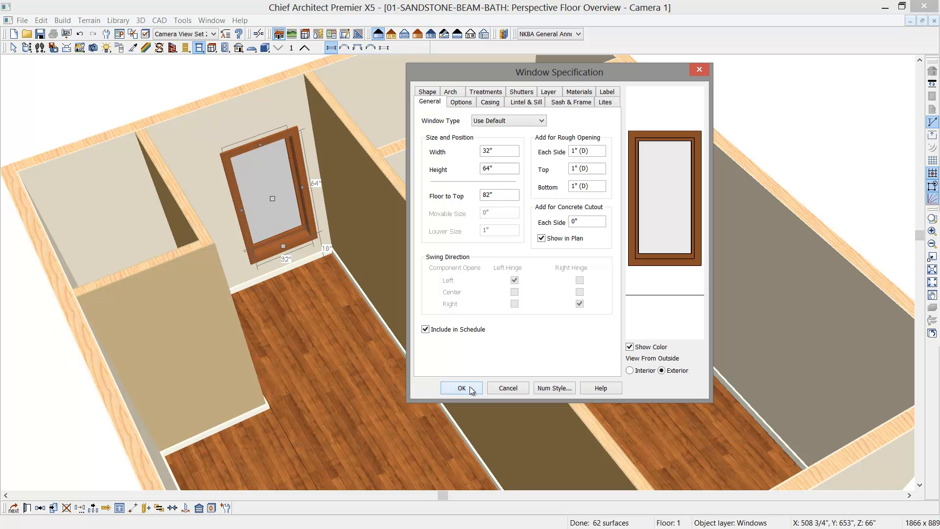
pyautogui.click(469, 386)
# - Add a window to the water closet's side exterior wall and shift it slightly toward the closet partition
pyautogui.click(27, 48)
pyautogui.moveTo(113, 131); pyautogui.dragTo(265, 172)
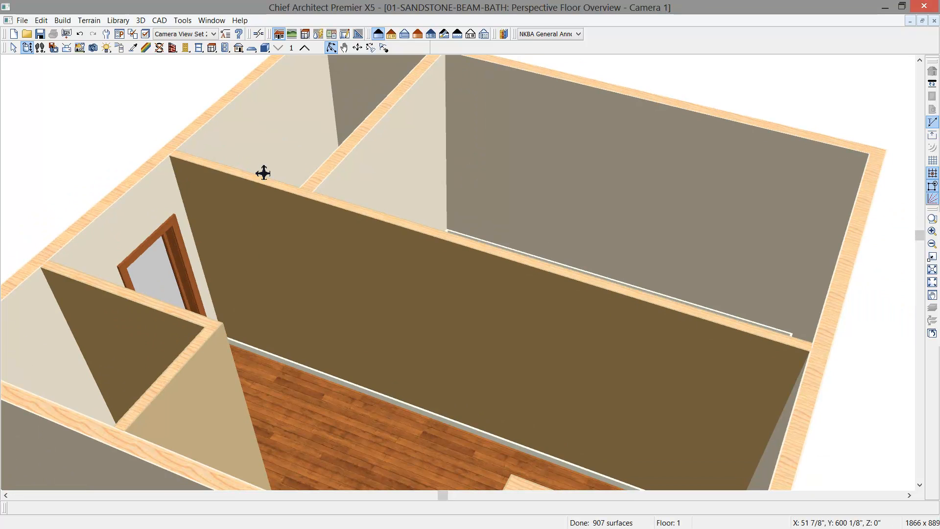
pyautogui.click(199, 48)
pyautogui.click(356, 80)
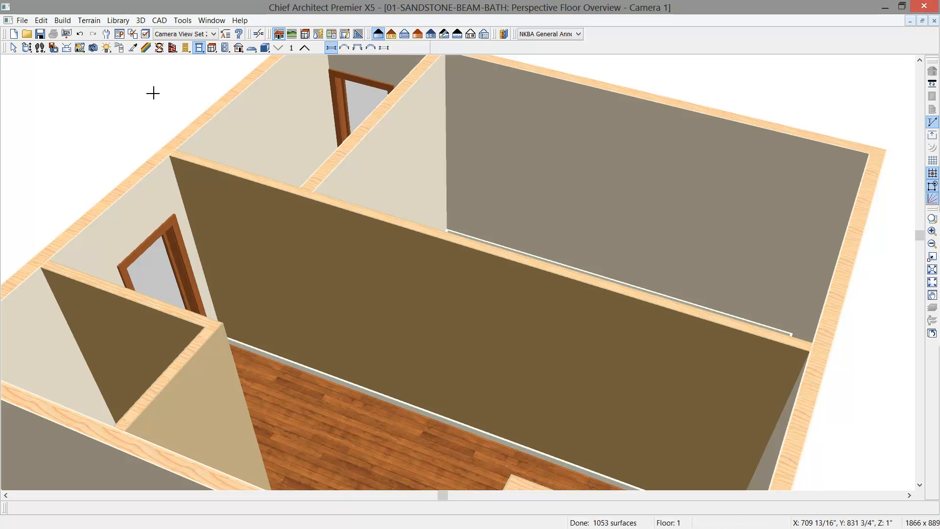
pyautogui.click(27, 47)
pyautogui.moveTo(264, 202); pyautogui.dragTo(330, 207)
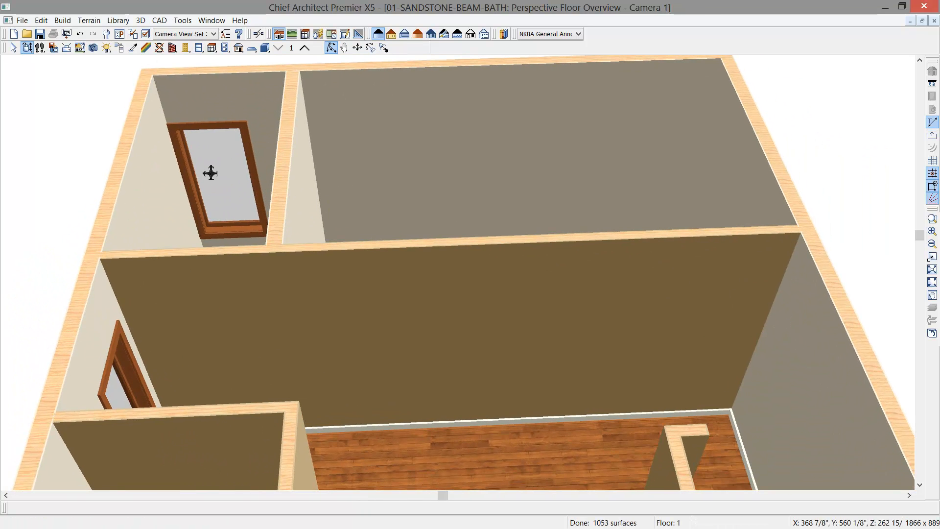
pyautogui.click(219, 178)
pyautogui.moveTo(233, 181); pyautogui.dragTo(234, 182)
# - Add a window to the Master Bath's long exterior wall, sized 60" wide by 50" high with its top at 82"
pyautogui.click(28, 48)
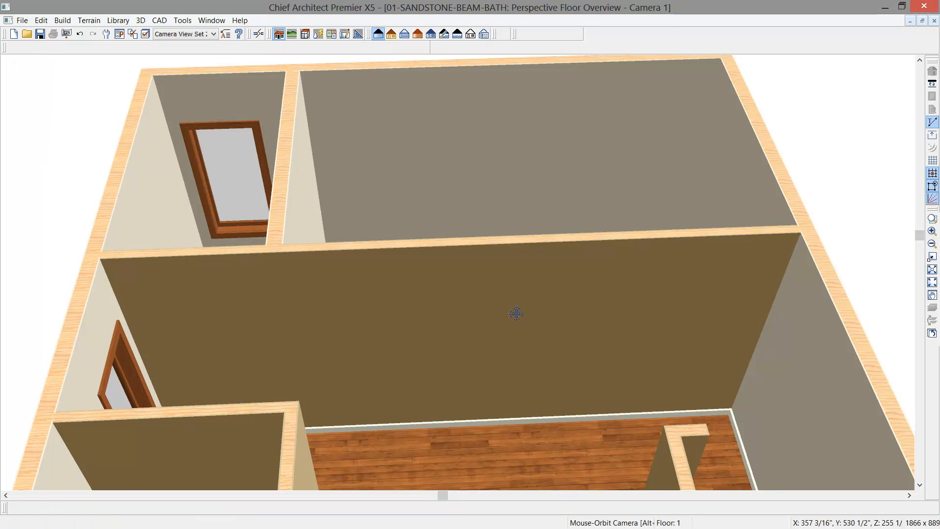
pyautogui.moveTo(517, 342); pyautogui.dragTo(426, 260)
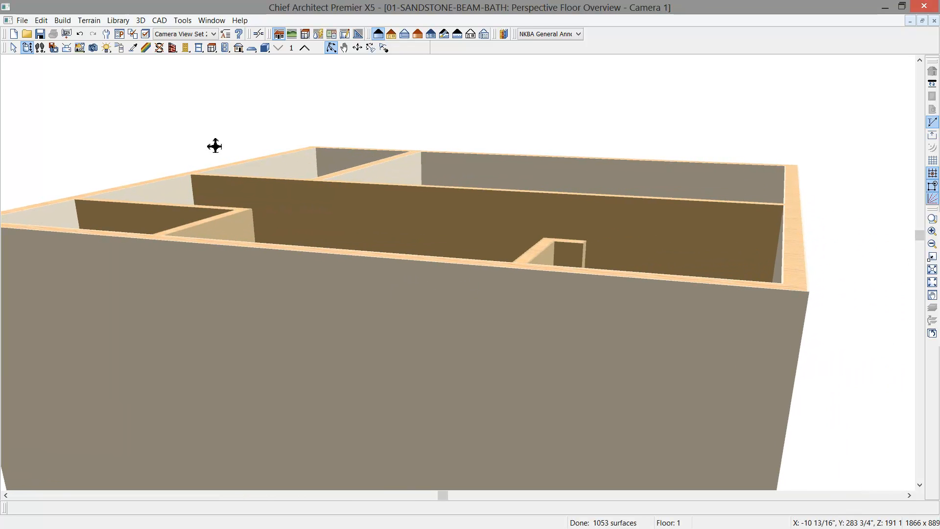
pyautogui.click(199, 48)
pyautogui.click(302, 409)
pyautogui.moveTo(268, 429); pyautogui.dragTo(220, 414)
pyautogui.moveTo(291, 337); pyautogui.dragTo(310, 198, button='middle')
pyautogui.moveTo(373, 303); pyautogui.dragTo(407, 305)
pyautogui.moveTo(318, 383); pyautogui.dragTo(323, 346)
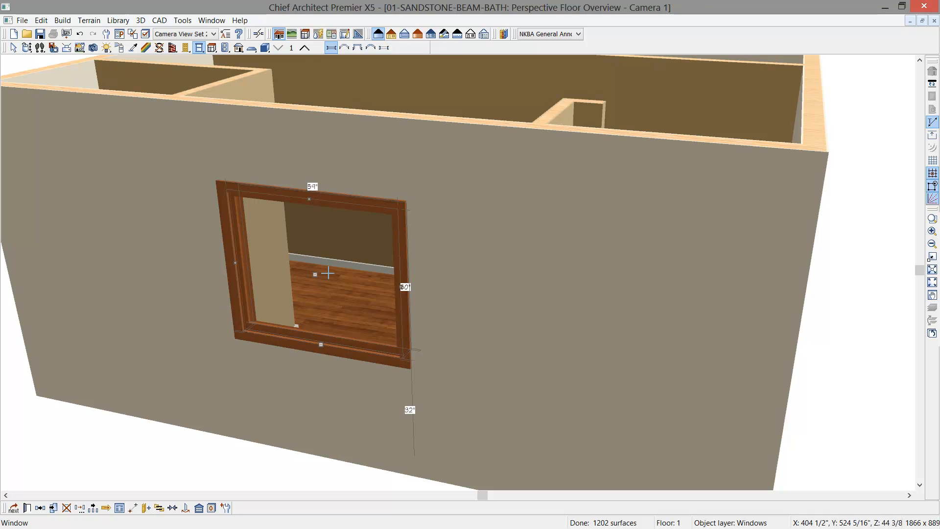
pyautogui.doubleClick(327, 273)
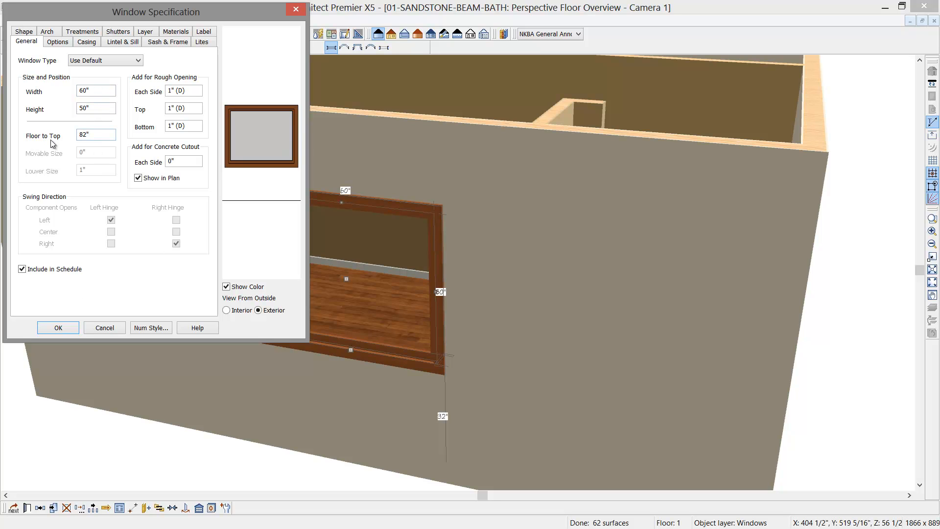
pyautogui.click(67, 328)
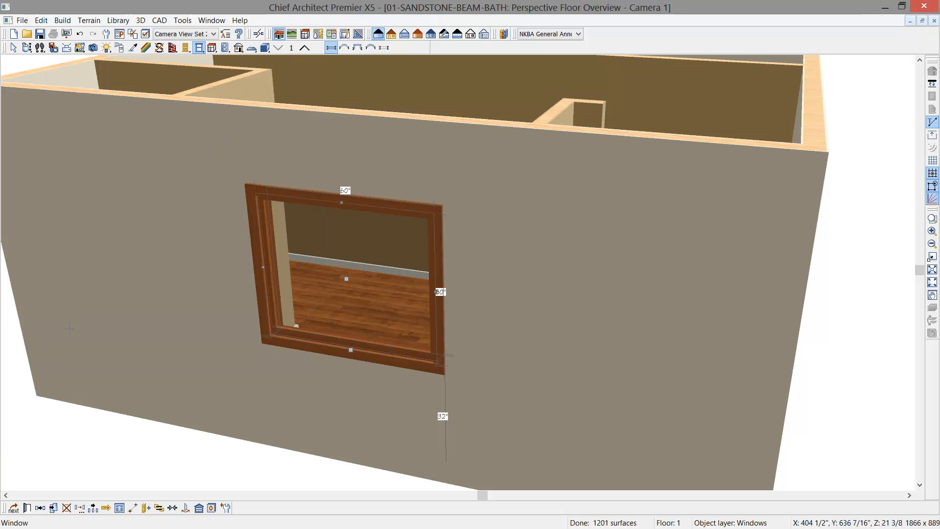
# - Place a second window in the water closet, on the exterior wall shared with the Master Bath, about 28" high, and raise it
pyautogui.click(27, 48)
pyautogui.moveTo(258, 186); pyautogui.dragTo(267, 295)
pyautogui.moveTo(304, 245); pyautogui.dragTo(218, 417)
pyautogui.moveTo(216, 269); pyautogui.dragTo(317, 134)
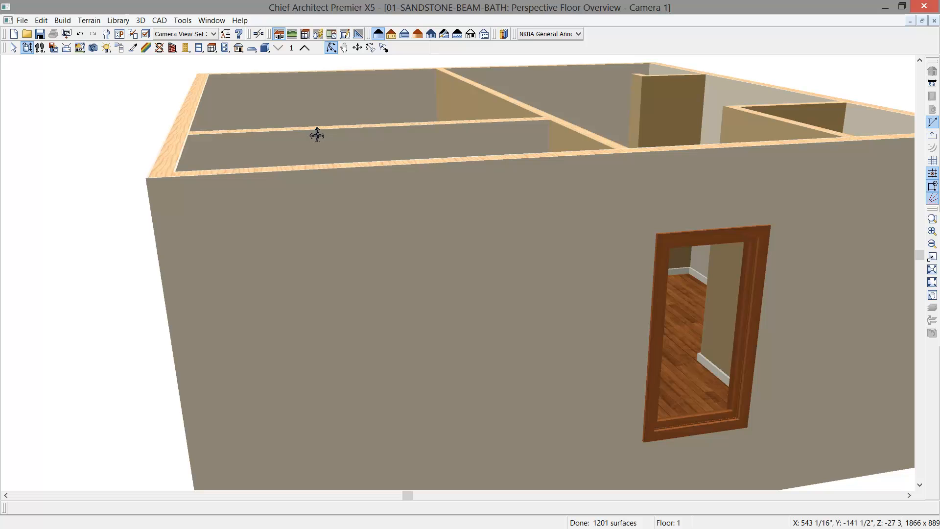
pyautogui.click(199, 47)
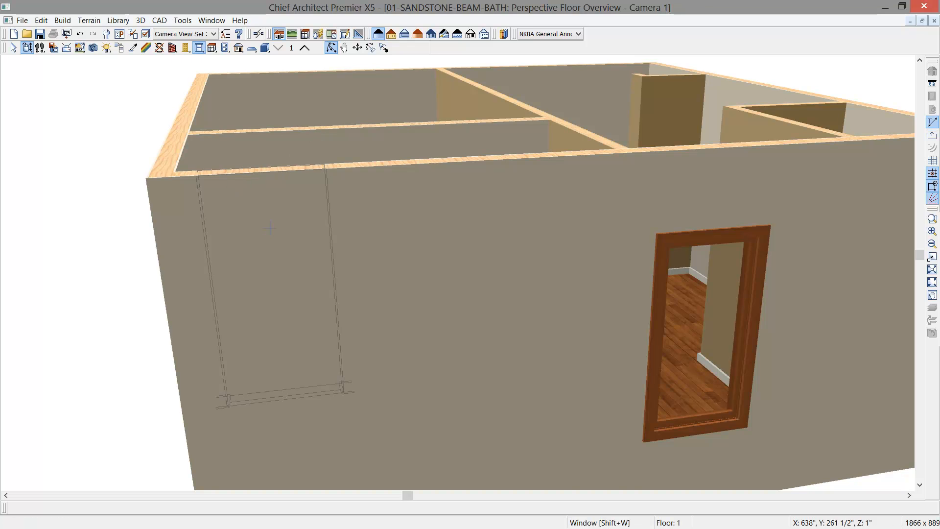
pyautogui.click(323, 311)
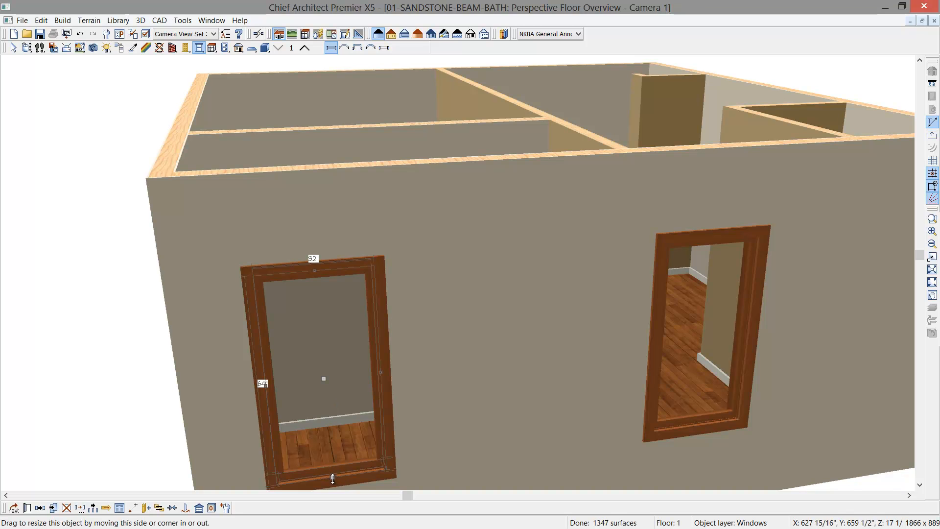
pyautogui.moveTo(333, 479); pyautogui.dragTo(336, 365)
pyautogui.moveTo(322, 320); pyautogui.dragTo(317, 287)
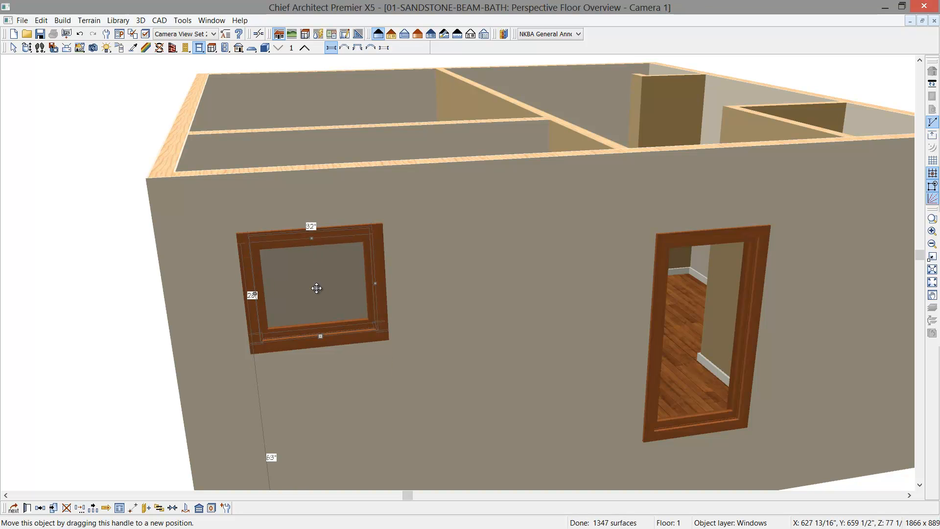
# - Set the small water closet window to 22" wide and 22" high, with an 82" floor-to-top height
pyautogui.doubleClick(316, 288)
pyautogui.moveTo(102, 92); pyautogui.dragTo(48, 90)
pyautogui.write('22')
pyautogui.moveTo(99, 111); pyautogui.dragTo(33, 109)
pyautogui.write('22')
pyautogui.press('Tab')
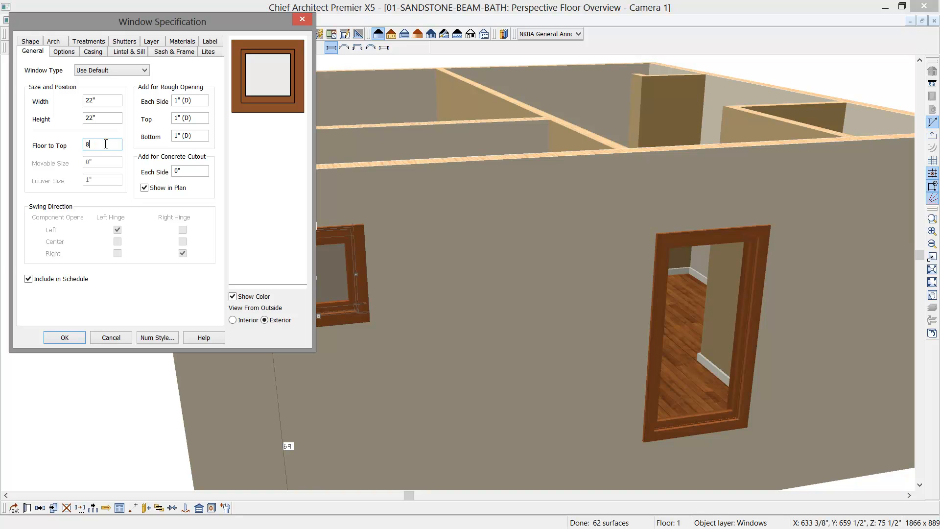
pyautogui.write('82')
pyautogui.click(69, 336)
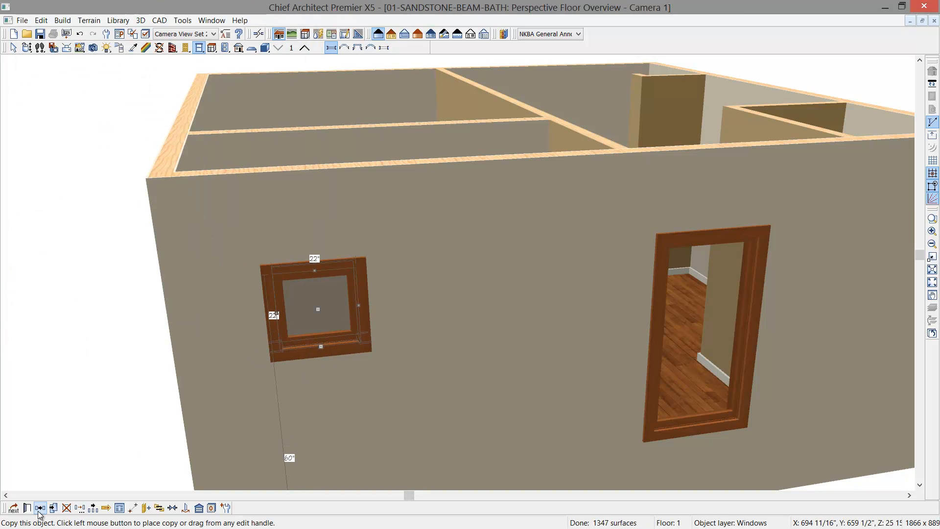
# - Make two multiple copies of the 22" window along the wall at a 24" offset, forming a row of three
pyautogui.click(93, 508)
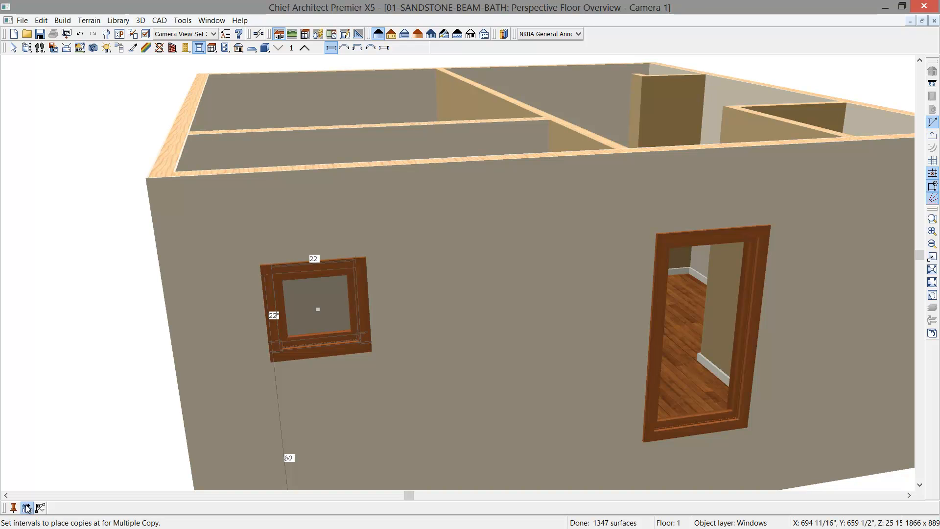
pyautogui.click(26, 508)
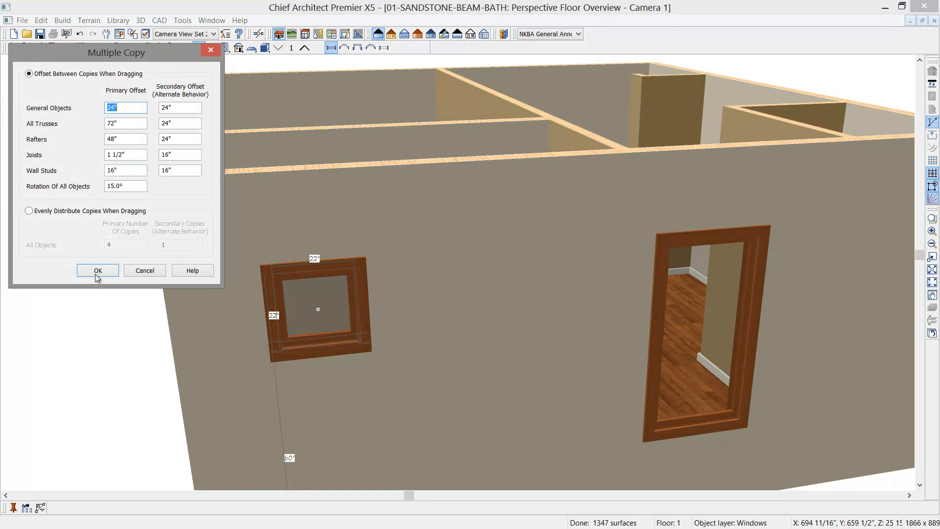
pyautogui.click(113, 273)
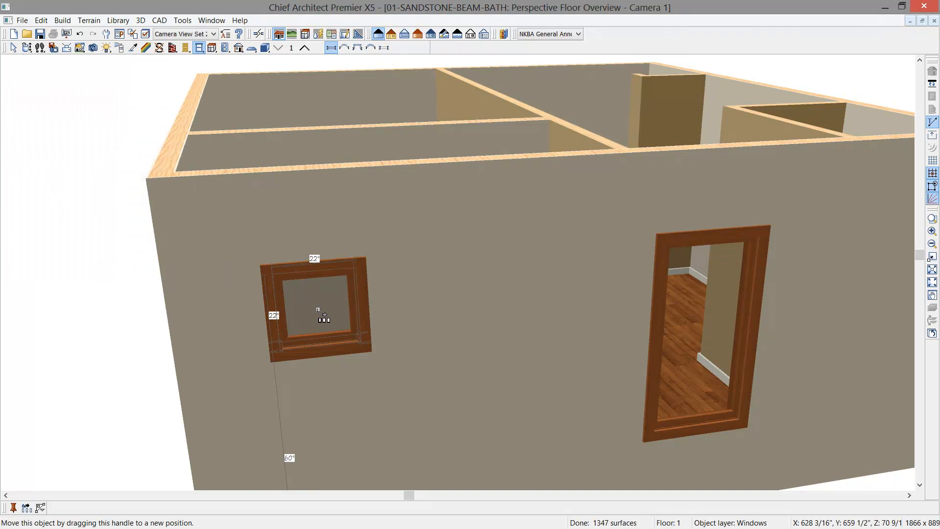
pyautogui.moveTo(321, 317); pyautogui.dragTo(504, 299)
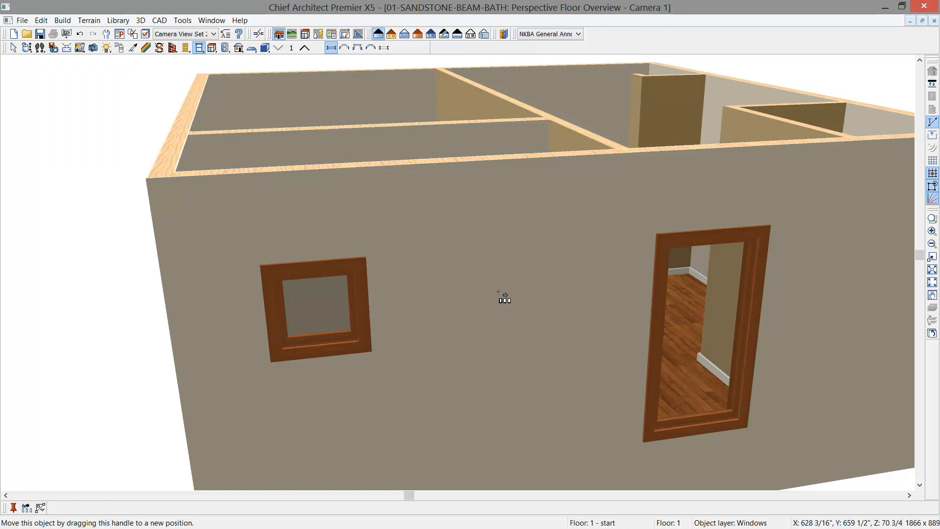
# - Select all three small windows and center them as a group on the water closet room
pyautogui.keyDown('shift'); pyautogui.click(311, 311); pyautogui.keyUp('shift')
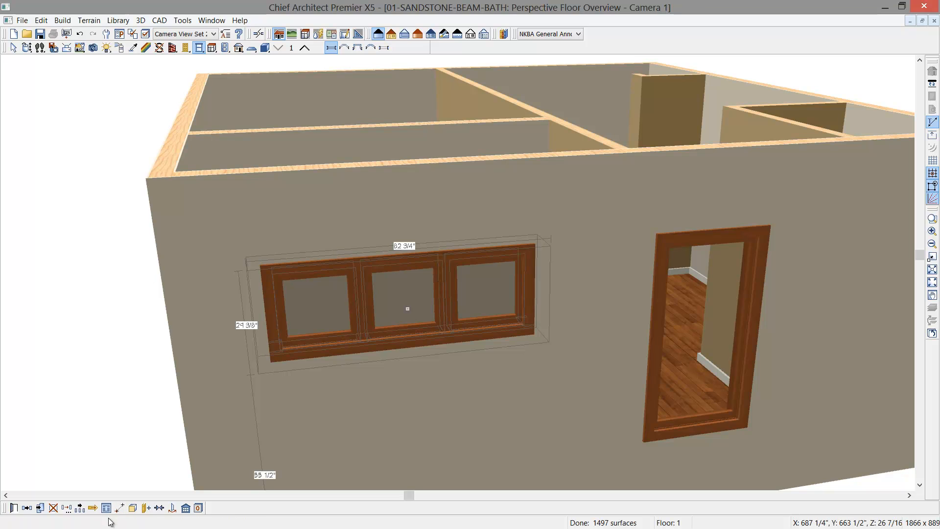
pyautogui.click(159, 510)
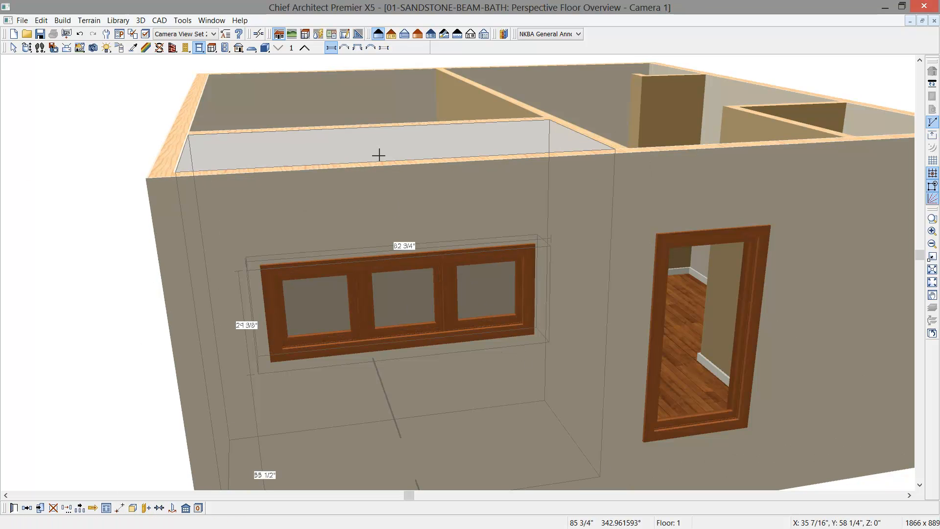
pyautogui.click(377, 146)
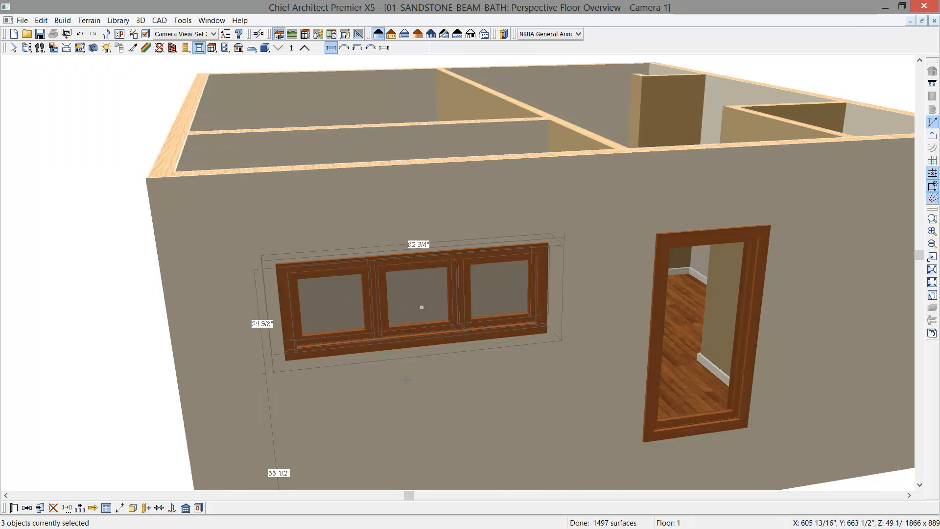
# - Place a hinged door in the partition between the Master Bath and the Closet, near the exterior wall opposite the windowed bath wall
pyautogui.click(27, 48)
pyautogui.moveTo(453, 211); pyautogui.dragTo(331, 278)
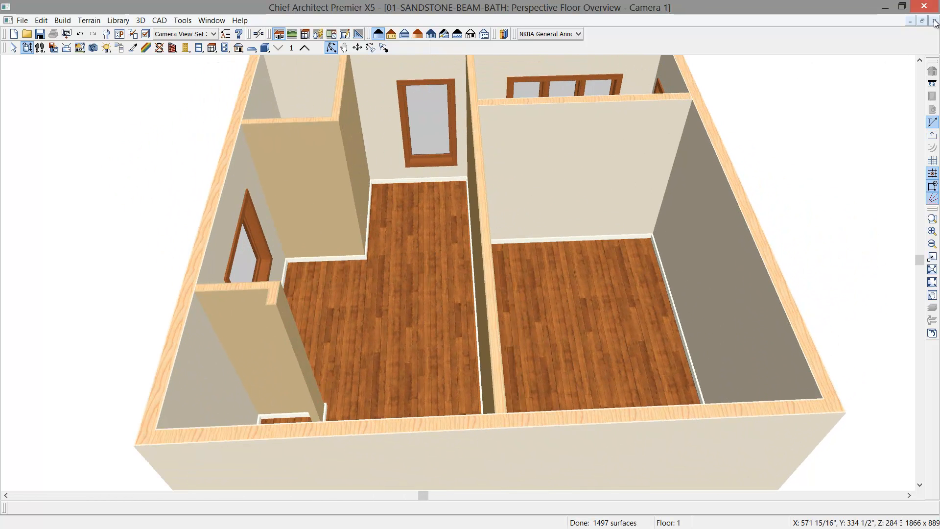
pyautogui.moveTo(448, 322); pyautogui.dragTo(495, 313)
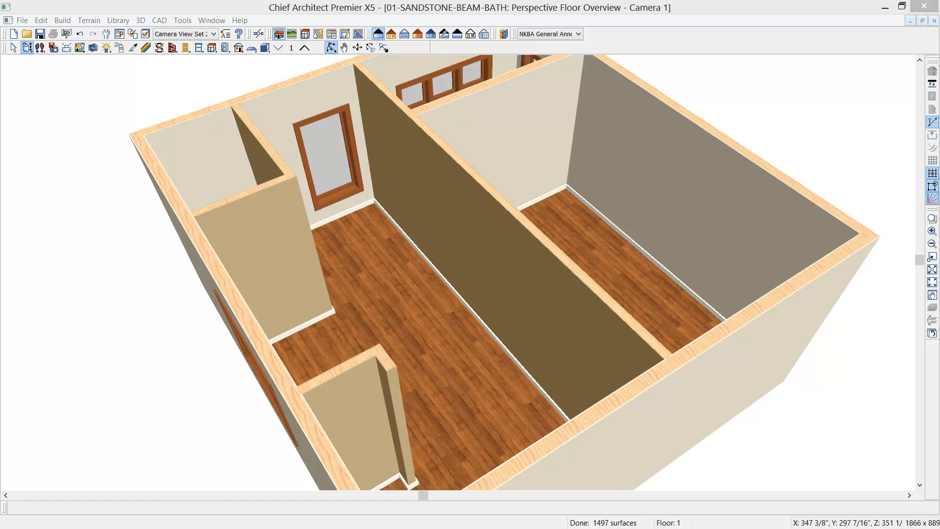
pyautogui.click(185, 48)
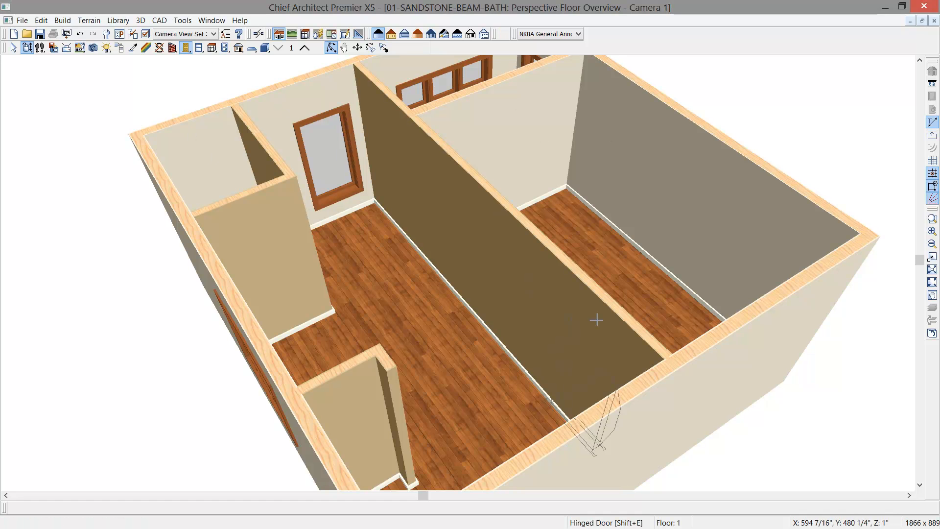
pyautogui.click(560, 319)
# - Change the new door between the Master Bath and the Closet from hinged to the Pocket door type
pyautogui.scroll(2, 560, 357)
pyautogui.scroll(2, 558, 377)
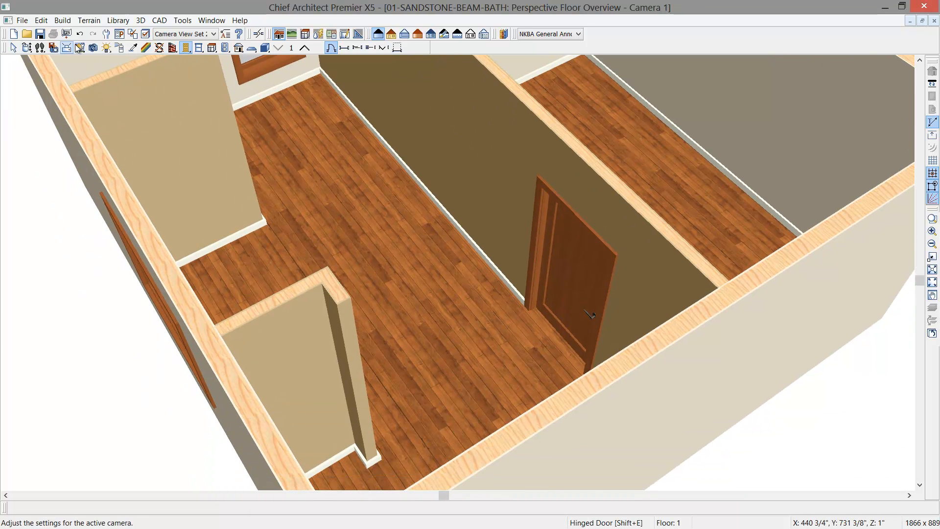
pyautogui.click(27, 48)
pyautogui.moveTo(344, 178); pyautogui.dragTo(412, 181)
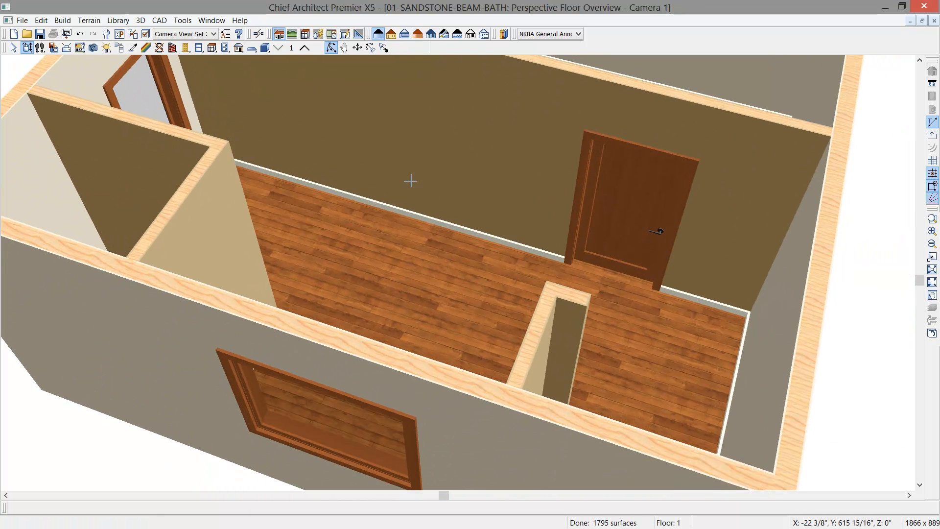
pyautogui.click(610, 215)
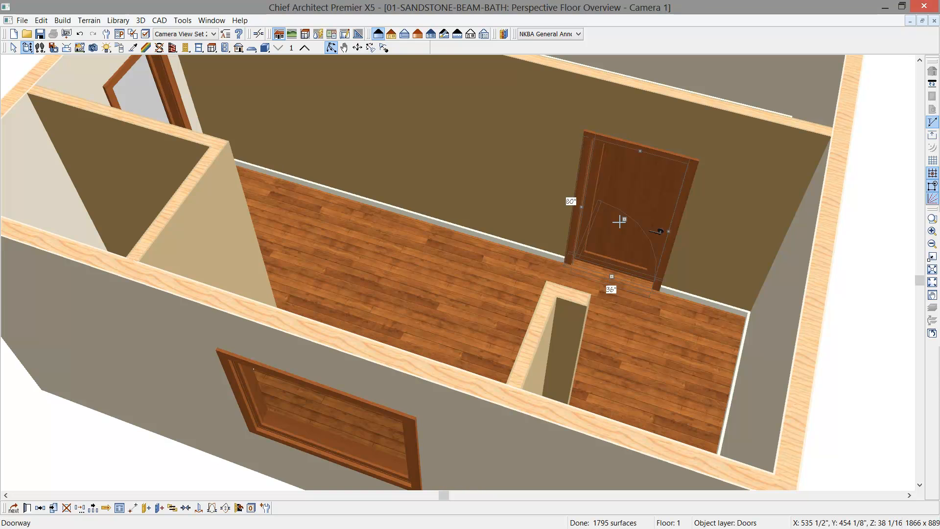
pyautogui.doubleClick(620, 222)
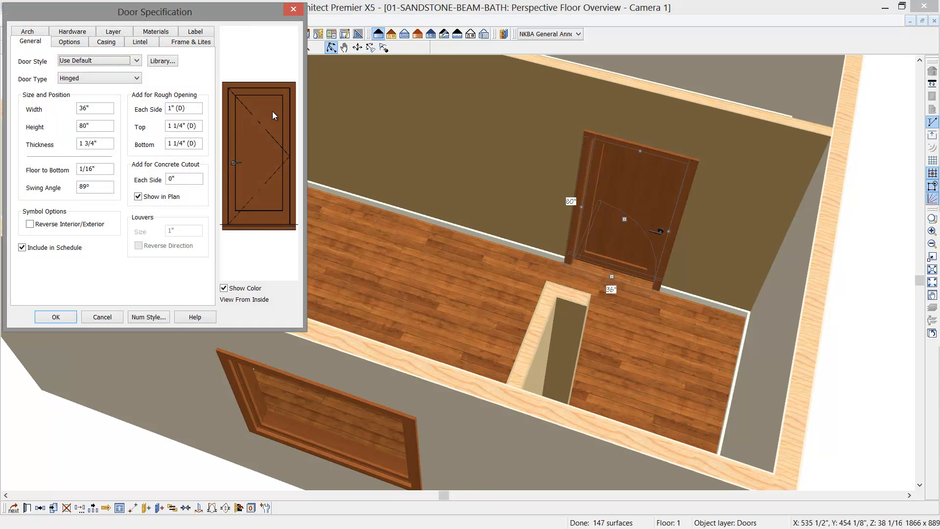
pyautogui.click(137, 61)
pyautogui.click(141, 69)
pyautogui.click(138, 79)
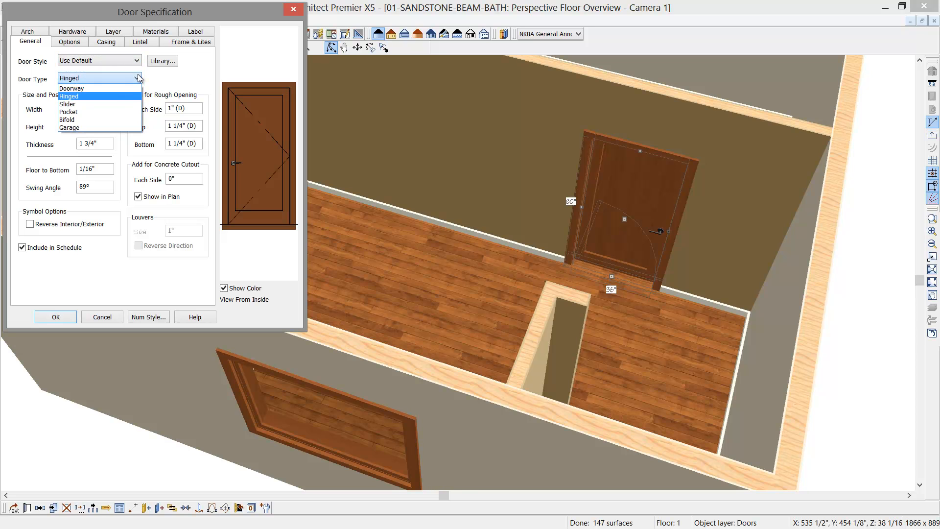
pyautogui.click(95, 112)
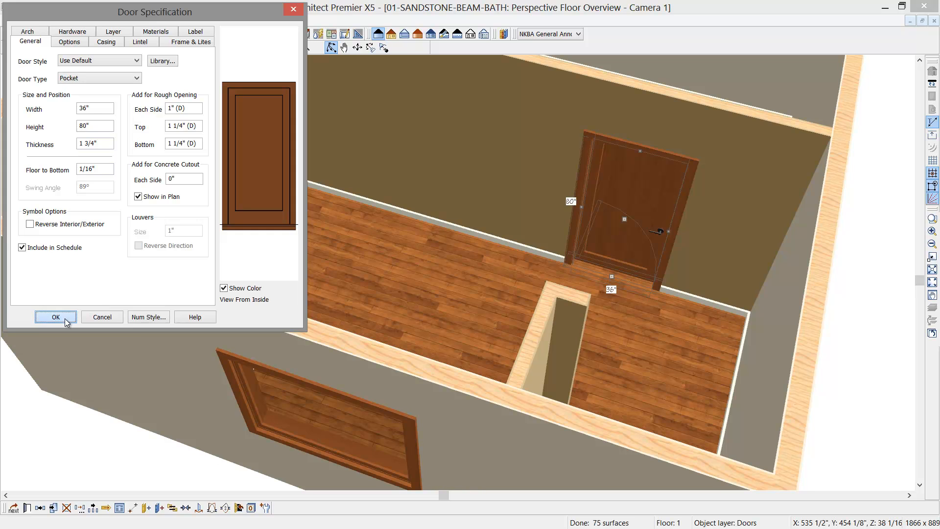
pyautogui.click(56, 317)
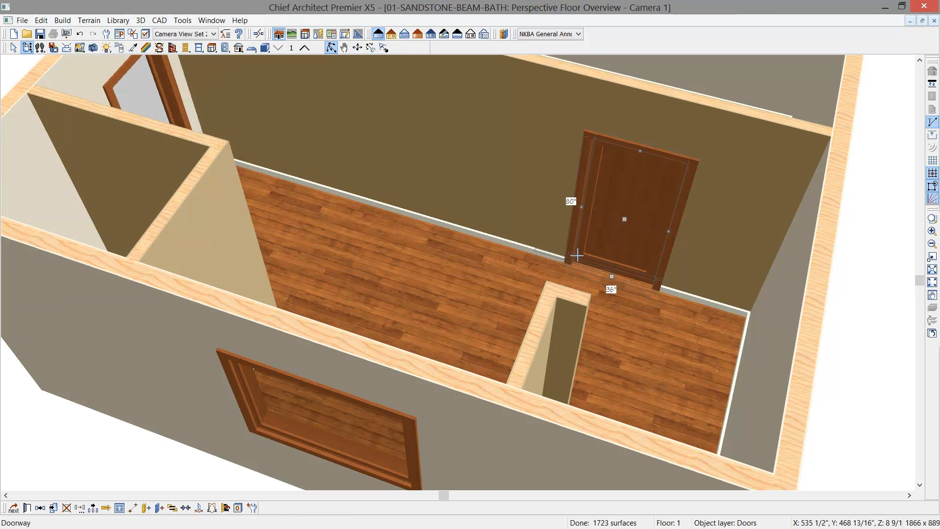
# - Minimize the 2013-SANDSTONE-BEAM-BATH reference plan and tile the 01 floor plan and camera view side by side
pyautogui.hotkey('shift', 'F4')
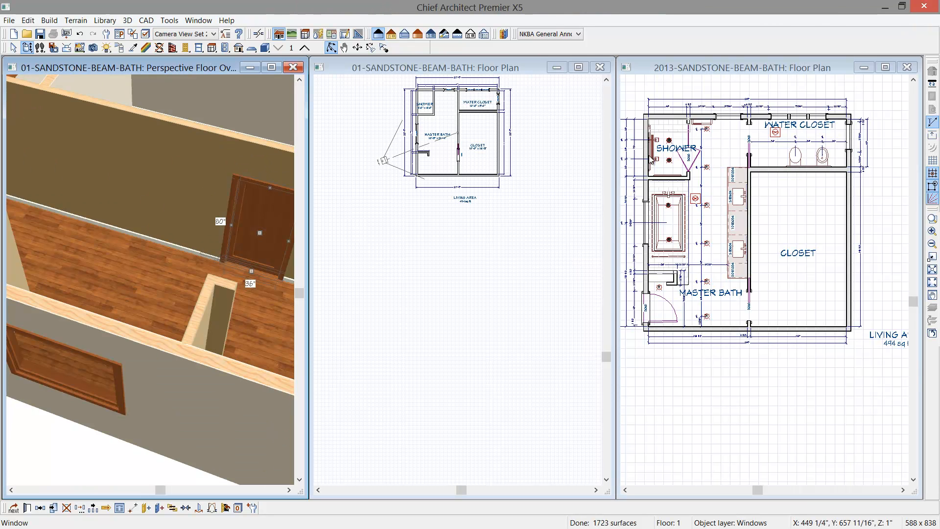
pyautogui.click(865, 68)
pyautogui.click(523, 67)
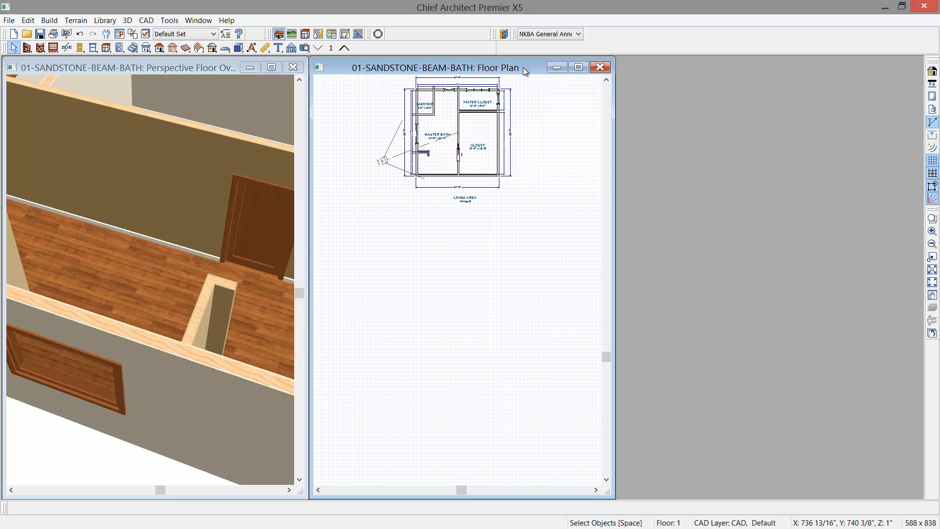
pyautogui.hotkey('shift', 'F4')
pyautogui.scroll(5, 239, 276)
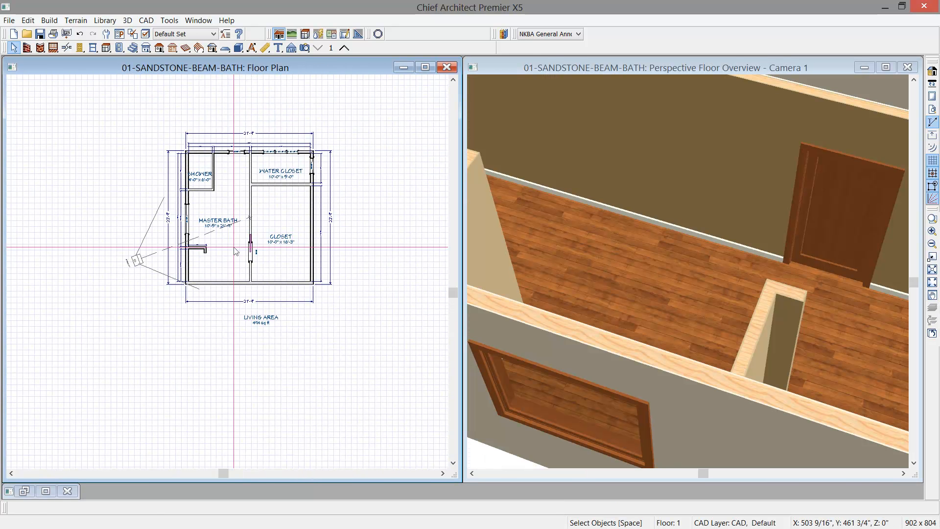
# - Move the closet pocket door along its wall and set its distance from the adjacent exterior wall to 3.5"
pyautogui.scroll(3, 240, 277)
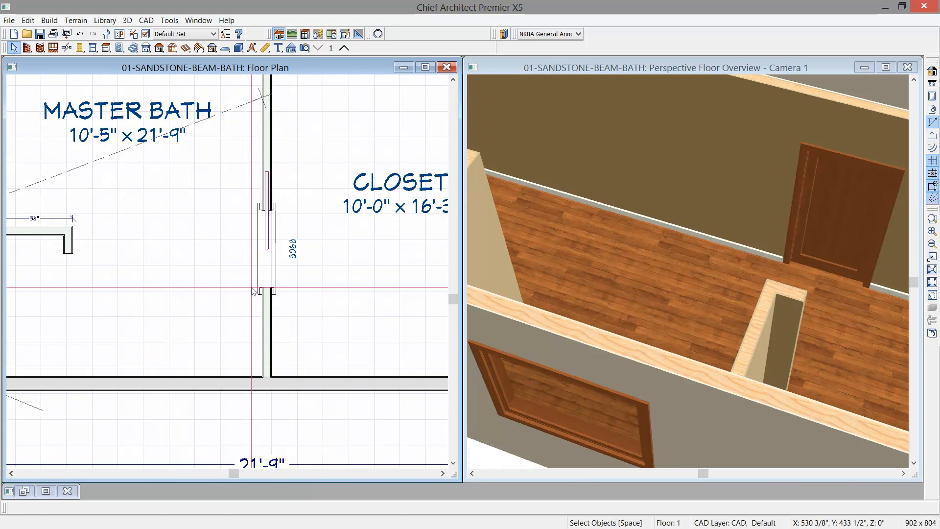
pyautogui.click(266, 273)
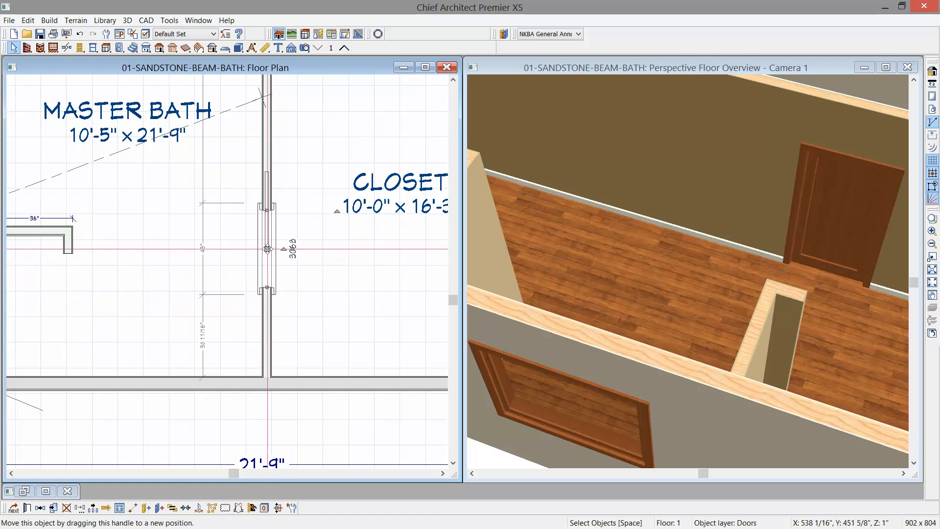
pyautogui.scroll(1, 271, 274)
pyautogui.scroll(1, 272, 276)
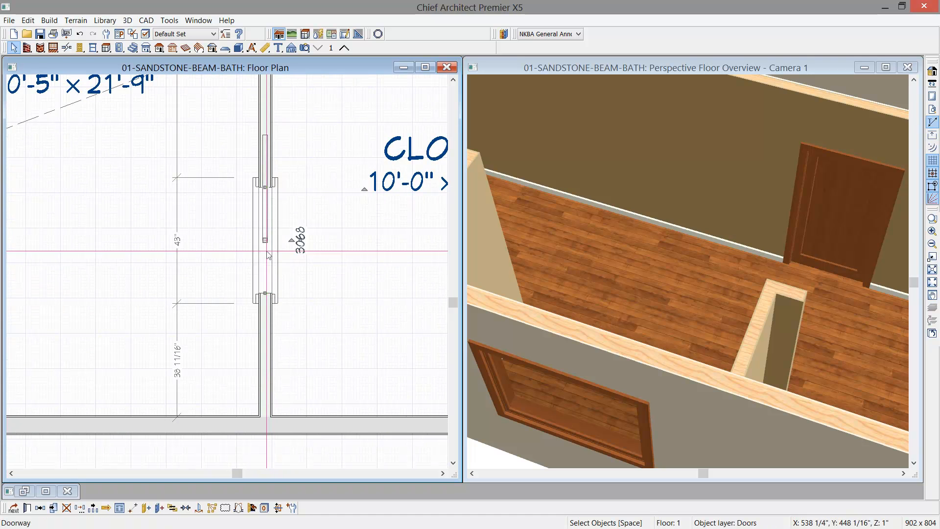
pyautogui.moveTo(266, 240); pyautogui.dragTo(265, 273)
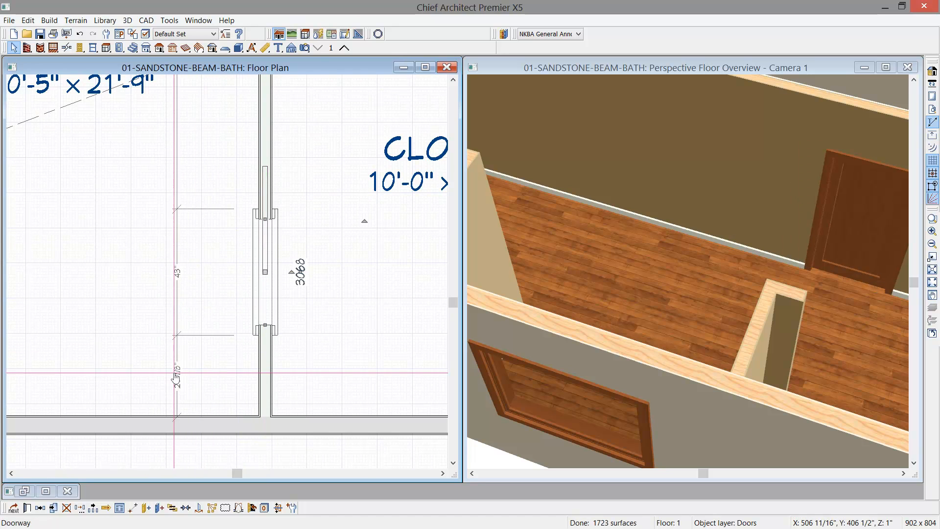
pyautogui.click(191, 376)
pyautogui.write('3')
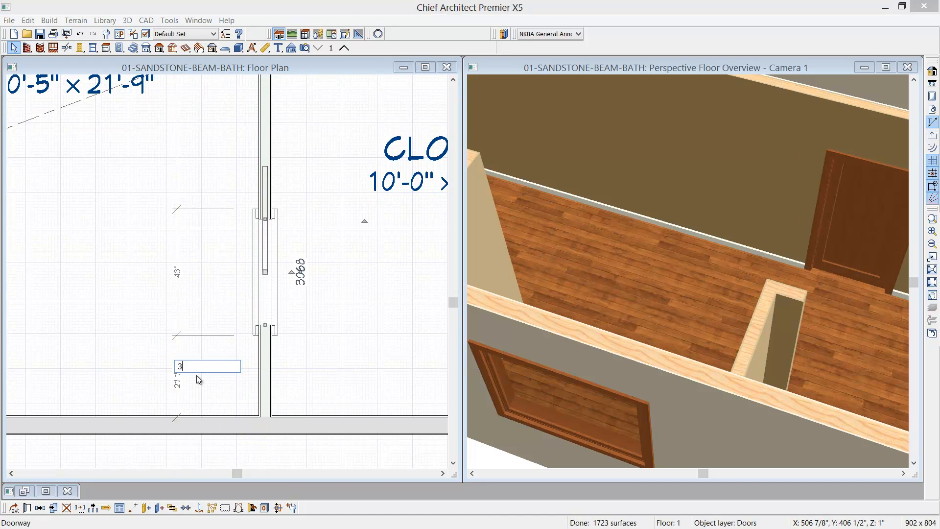
pyautogui.write('.5')
pyautogui.press('Return')
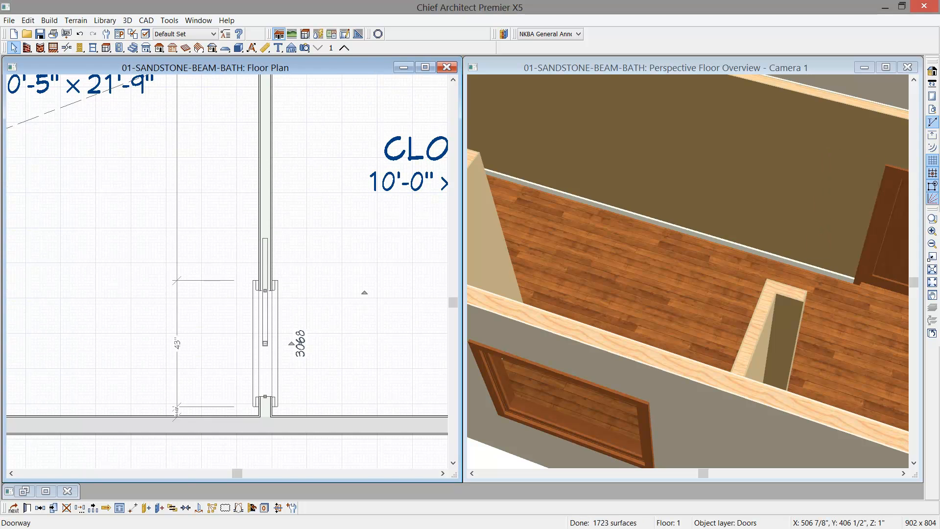
# - Copy the closet pocket door along the partition to the wall between the Master Bath and the Water Closet
pyautogui.scroll(-5, 364, 292)
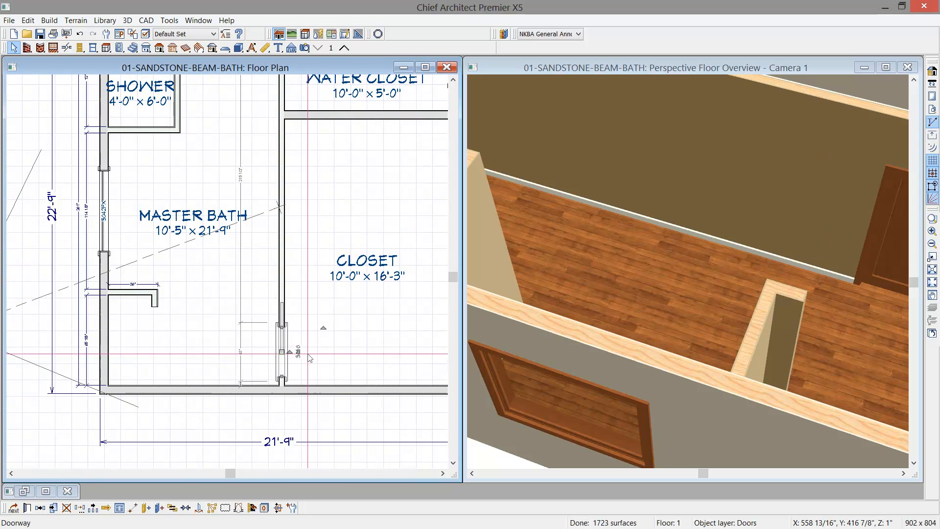
pyautogui.scroll(-2, 332, 346)
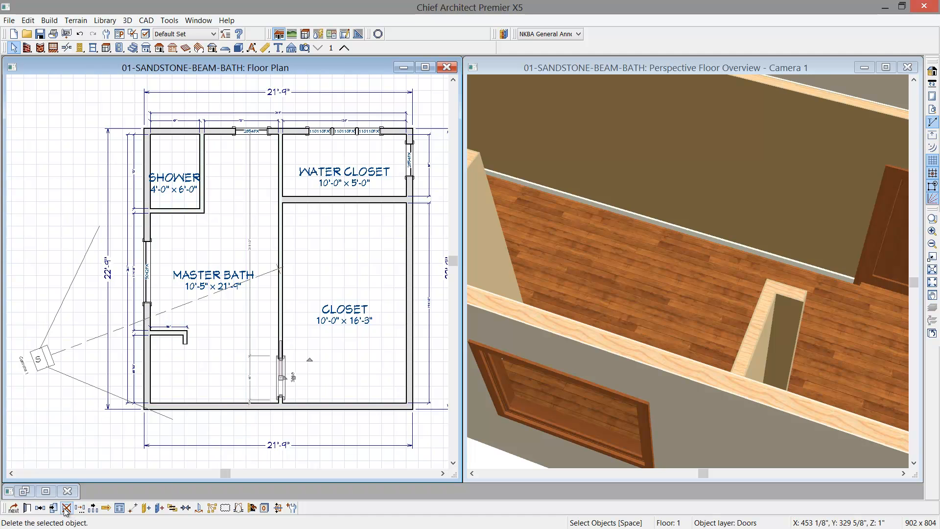
pyautogui.click(42, 510)
pyautogui.moveTo(282, 378); pyautogui.dragTo(283, 309)
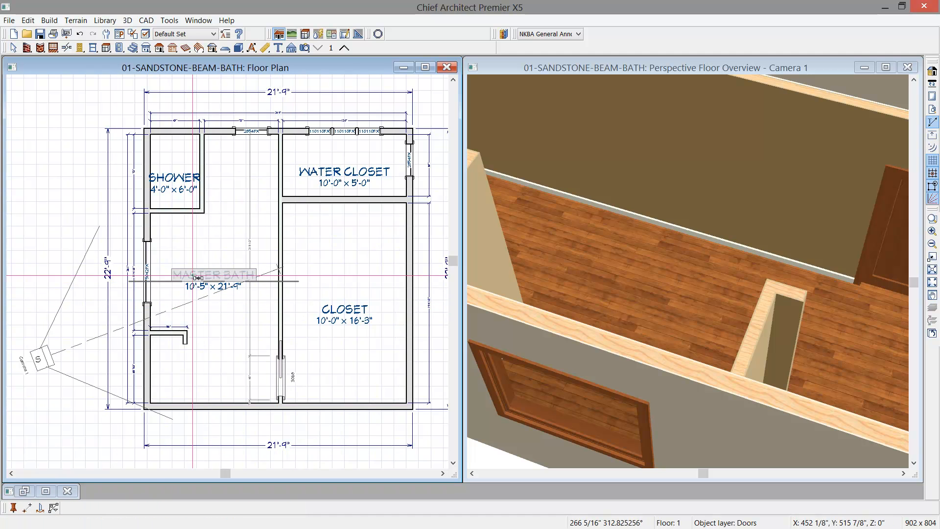
pyautogui.click(197, 269)
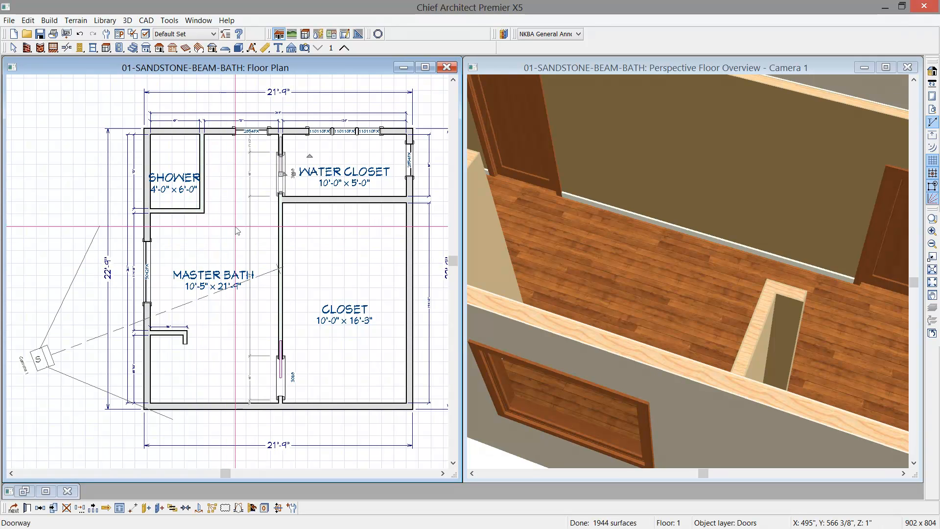
# - Switch the opening side of the water closet pocket door so that it slides toward the Closet
pyautogui.scroll(1, 249, 165)
pyautogui.scroll(1, 250, 168)
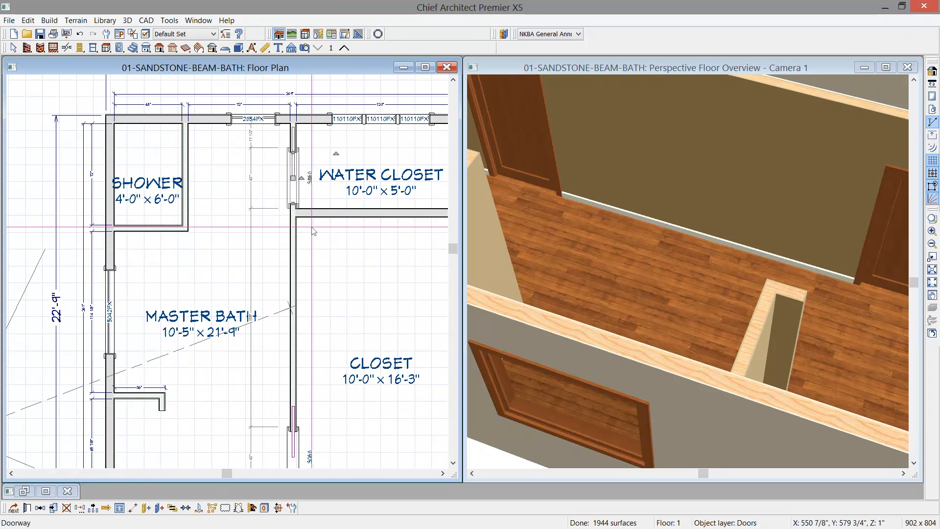
pyautogui.scroll(1, 288, 162)
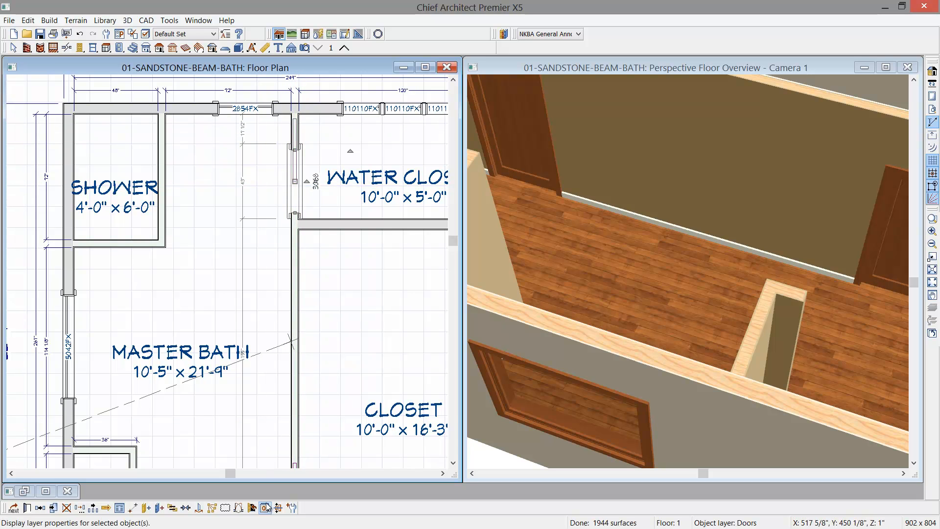
pyautogui.click(240, 509)
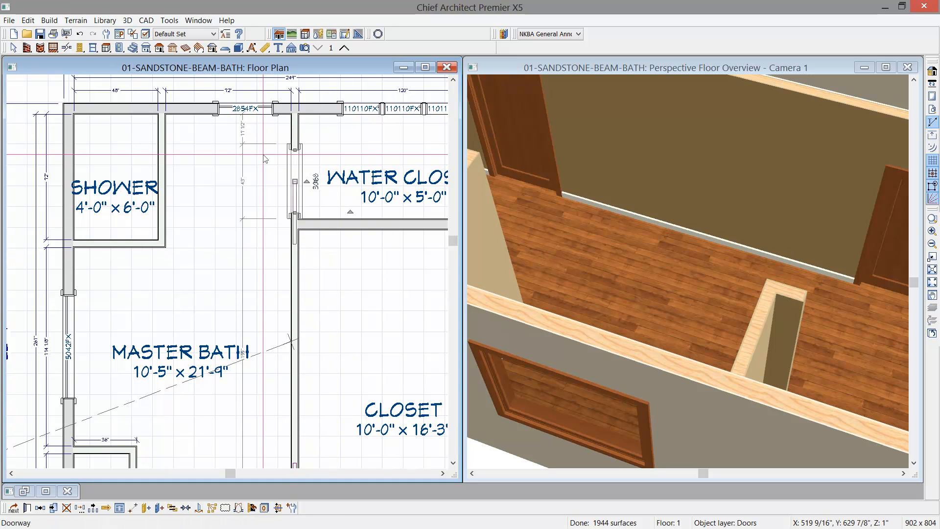
# - Set the water closet pocket door's distance from the adjacent exterior wall to 3.5"
pyautogui.click(245, 137)
pyautogui.write('3')
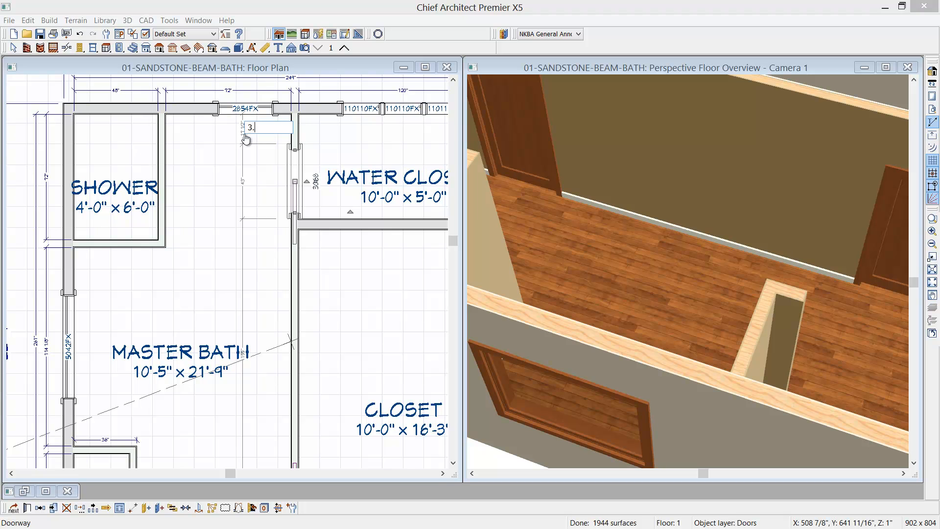
pyautogui.write('.5')
pyautogui.press('Return')
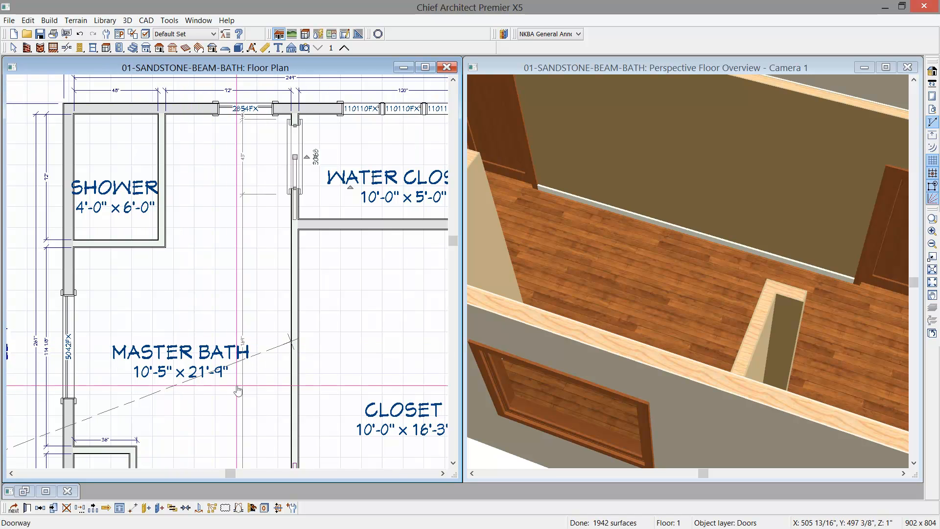
# - In the maximized camera view, place a hinged exterior door in the Master Bath's wall between the large window and the corner
pyautogui.click(885, 67)
pyautogui.moveTo(613, 342); pyautogui.dragTo(573, 304)
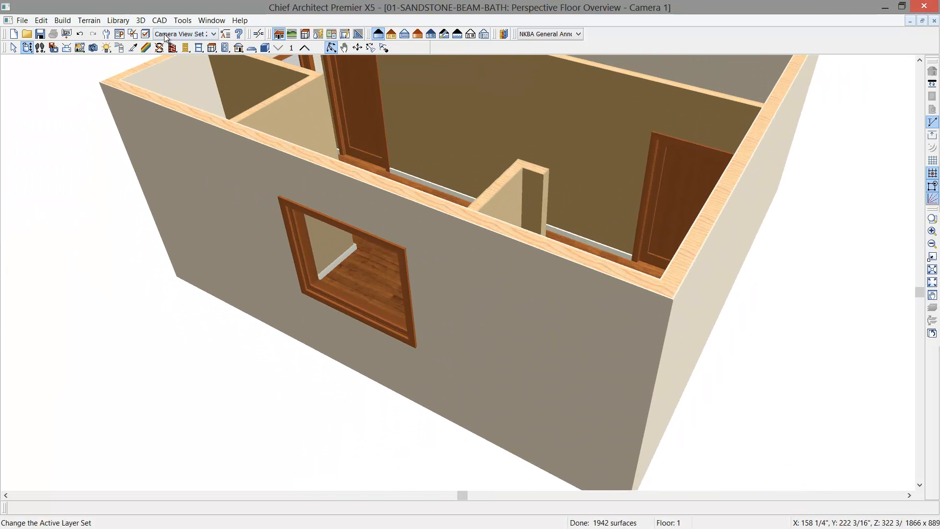
pyautogui.click(185, 47)
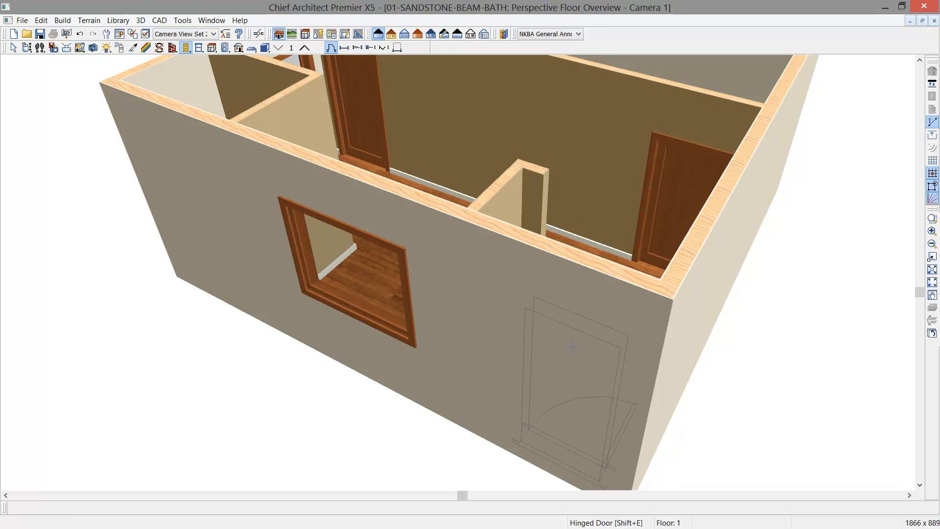
pyautogui.click(561, 343)
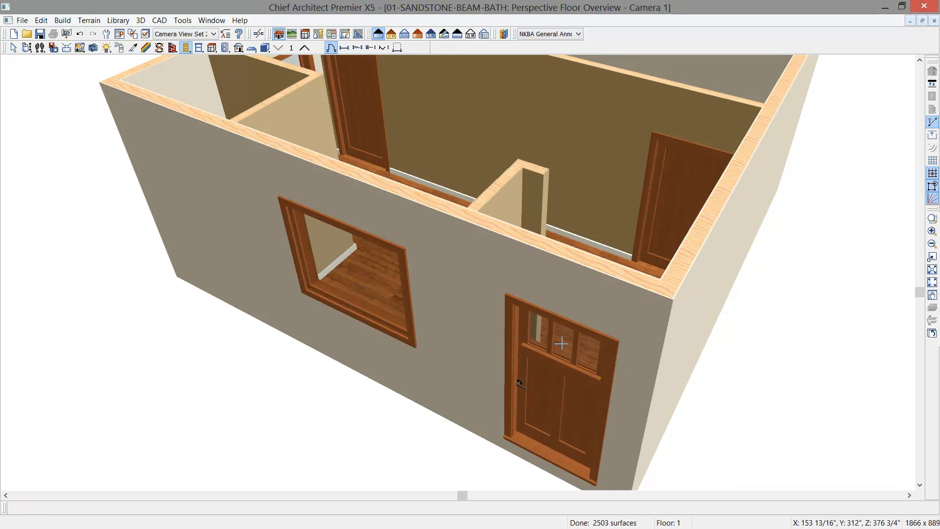
# - Select the new exterior door and set it as the default for its type
pyautogui.click(554, 413)
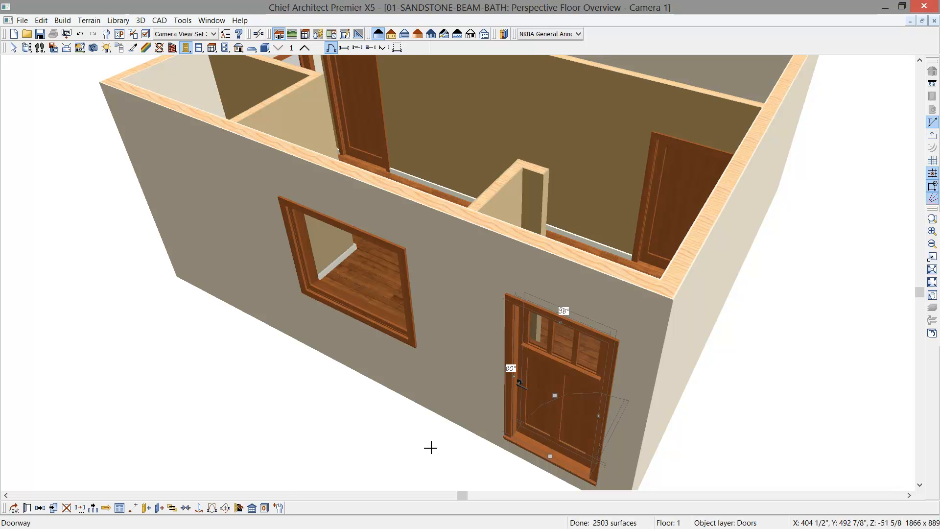
pyautogui.click(277, 508)
pyautogui.moveTo(624, 197); pyautogui.dragTo(618, 283, button='middle')
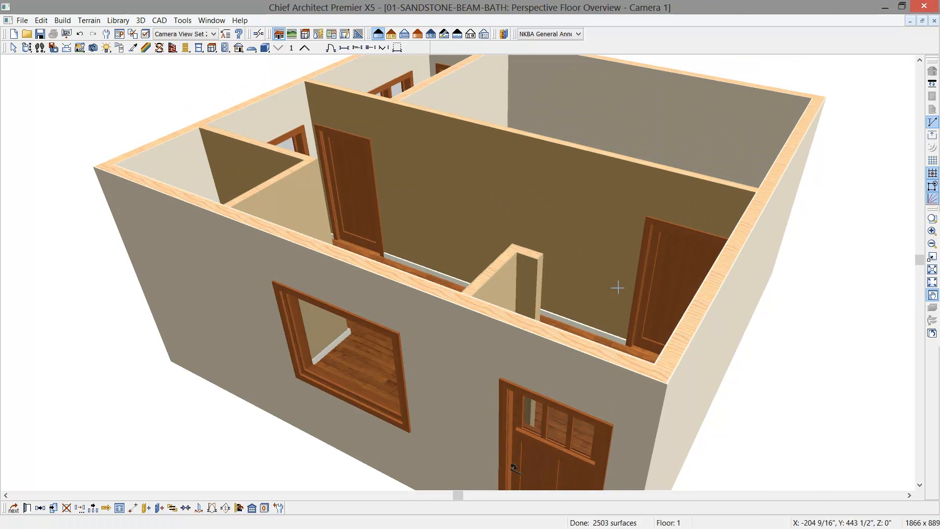
# - Check the placement of the pocket doors and the exterior door in the 3D overview from the Master Bath side
pyautogui.click(683, 266)
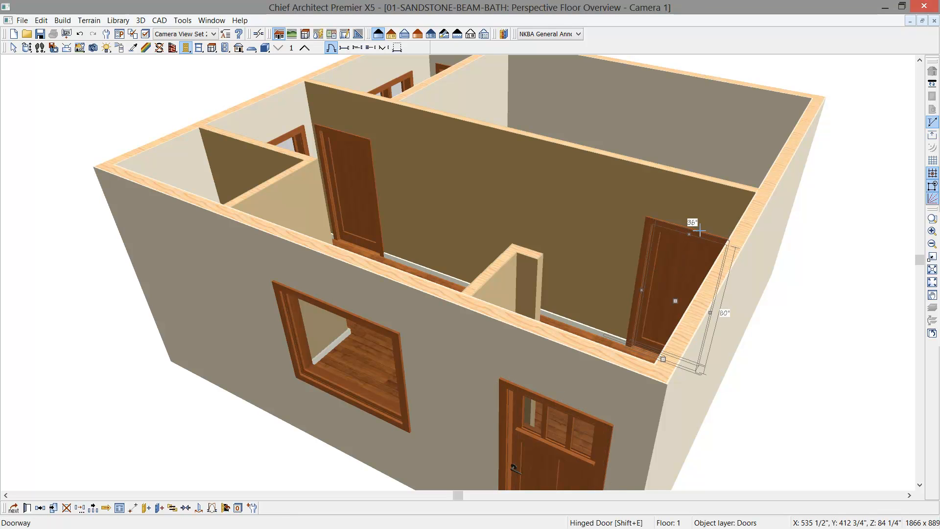
pyautogui.click(28, 49)
pyautogui.moveTo(296, 224); pyautogui.dragTo(358, 250)
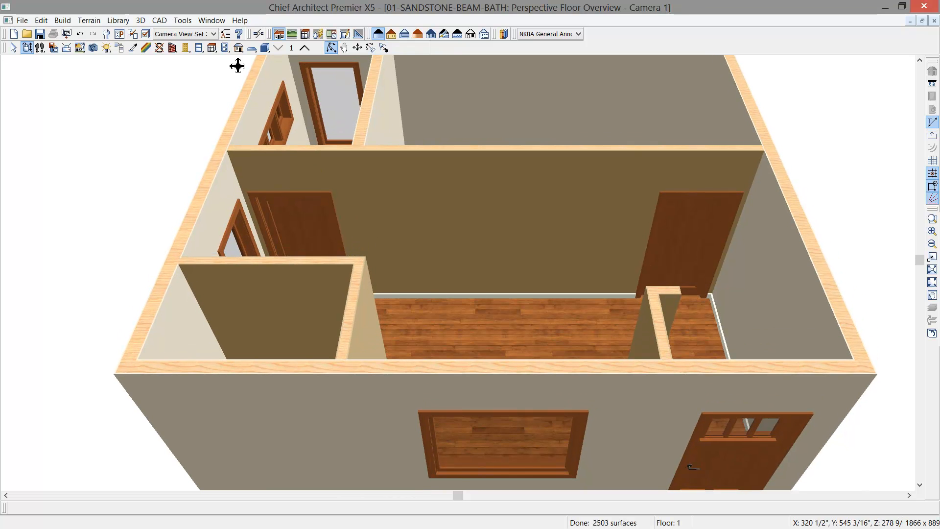
# - Place a base cabinet in the Master Bath against the closet-side wall, between the two pocket doors
pyautogui.click(212, 48)
pyautogui.click(510, 292)
pyautogui.scroll(2, 517, 298)
pyautogui.scroll(2, 512, 318)
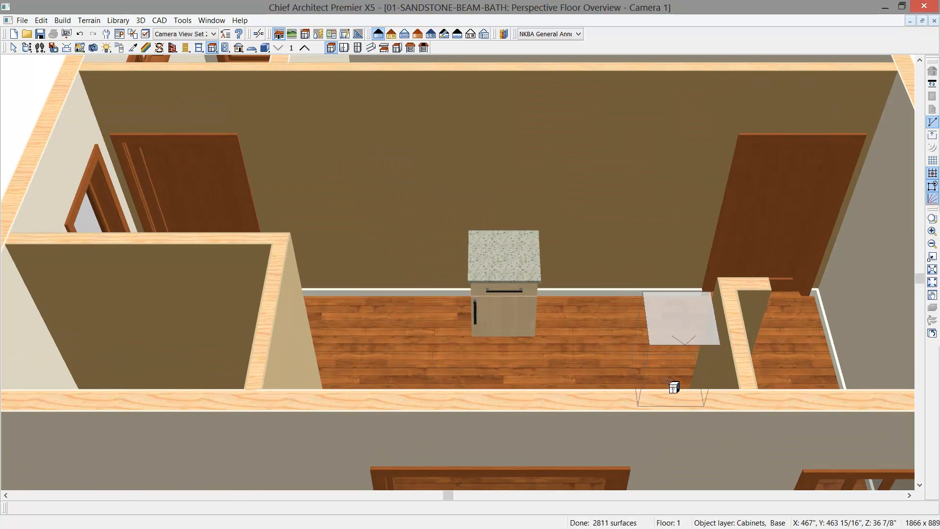
pyautogui.press('space')
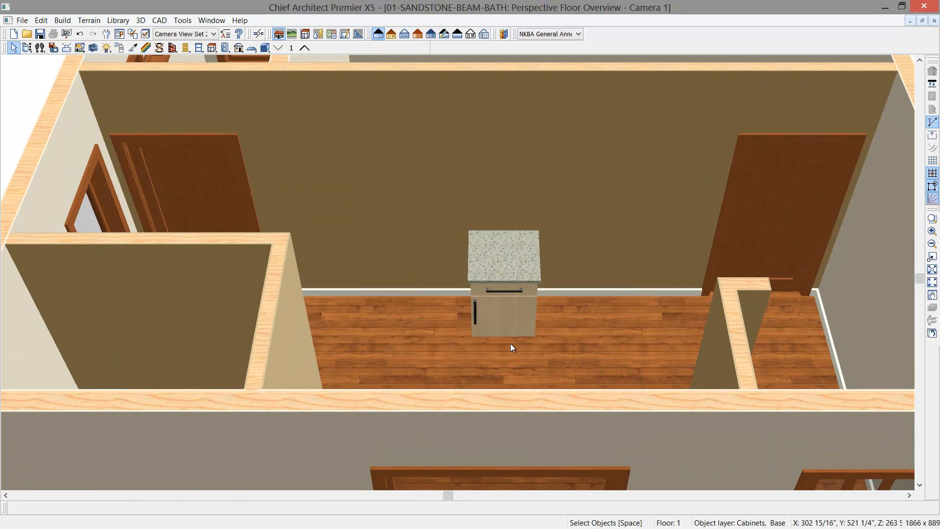
pyautogui.scroll(1, 510, 343)
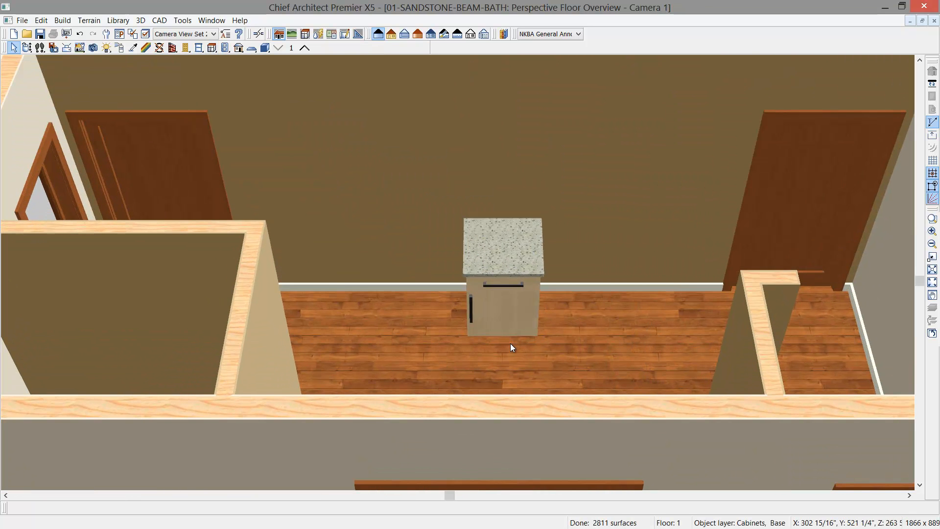
# - Widen the base cabinet and set its height to 34" and its width to 30"
pyautogui.click(500, 304)
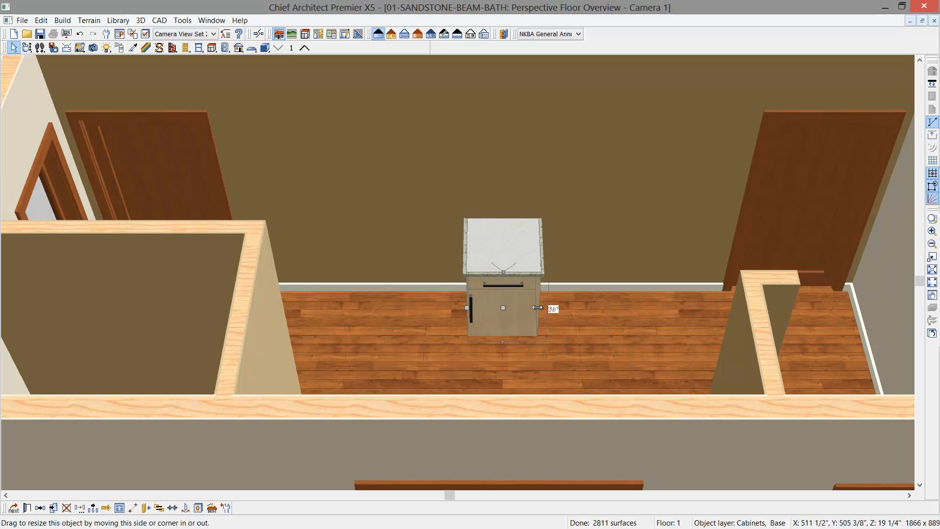
pyautogui.moveTo(540, 307); pyautogui.dragTo(548, 307)
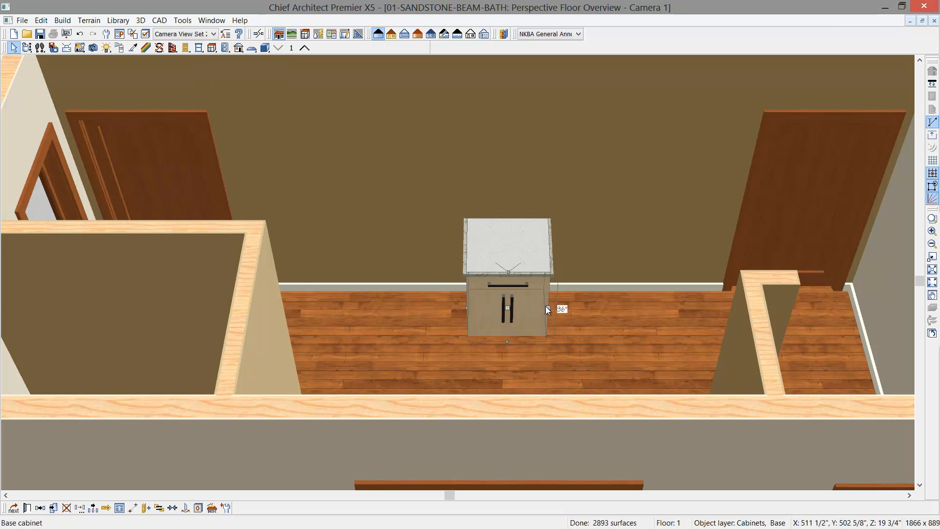
pyautogui.doubleClick(532, 311)
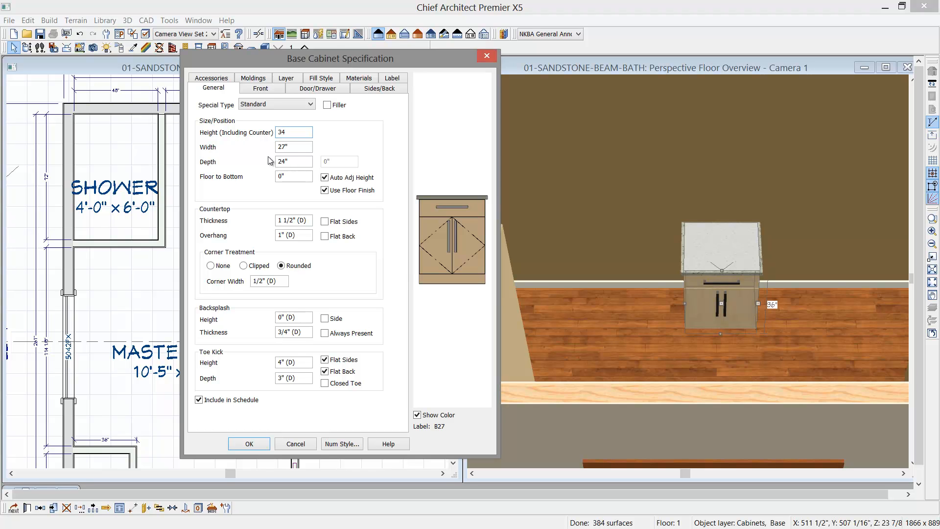
pyautogui.press('Tab')
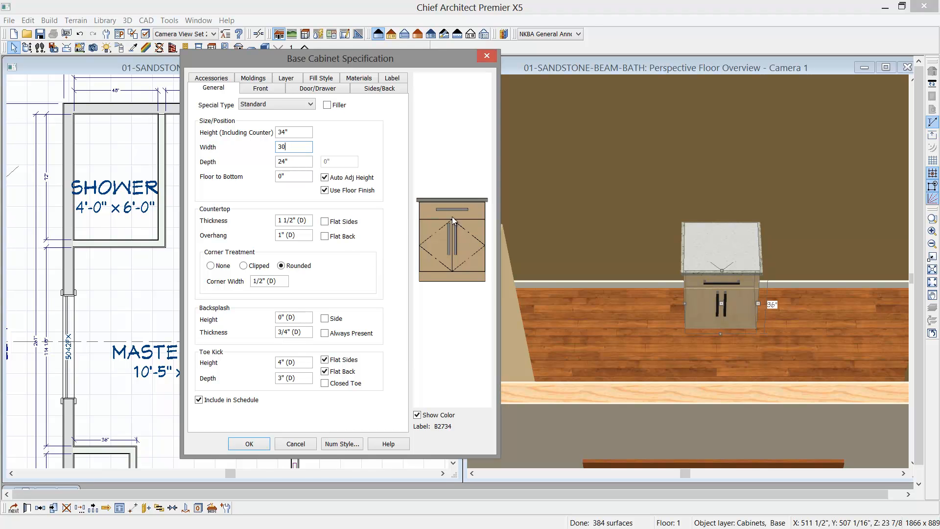
# - Remove the pair of doors below the drawer from the base cabinet's front and apply the change
pyautogui.click(435, 238)
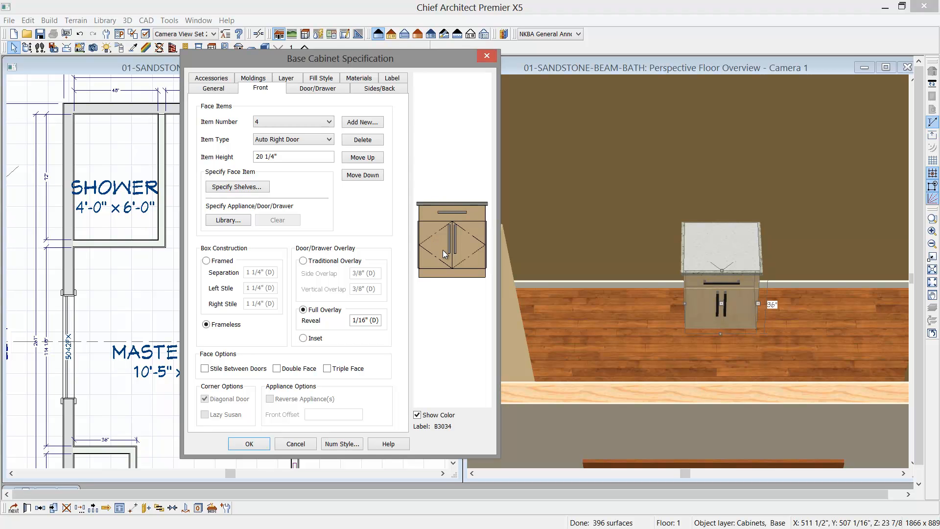
pyautogui.click(357, 139)
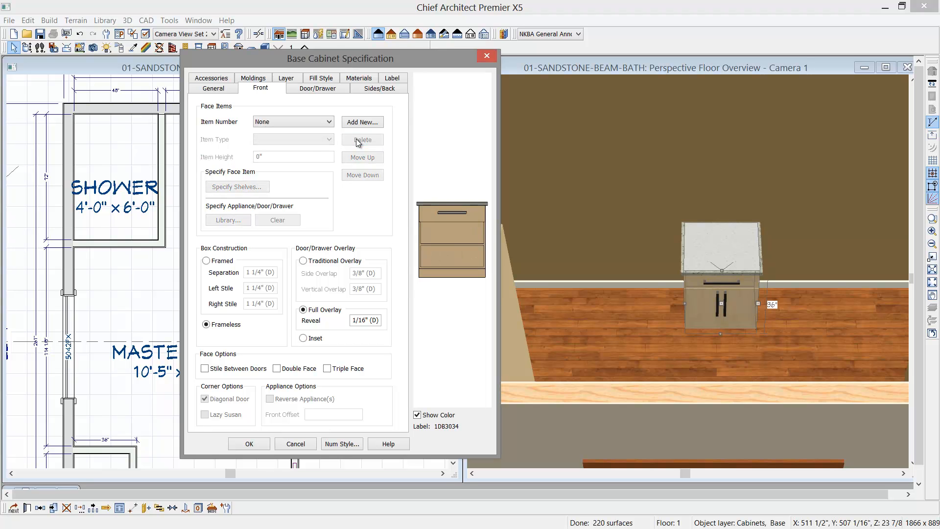
pyautogui.click(251, 443)
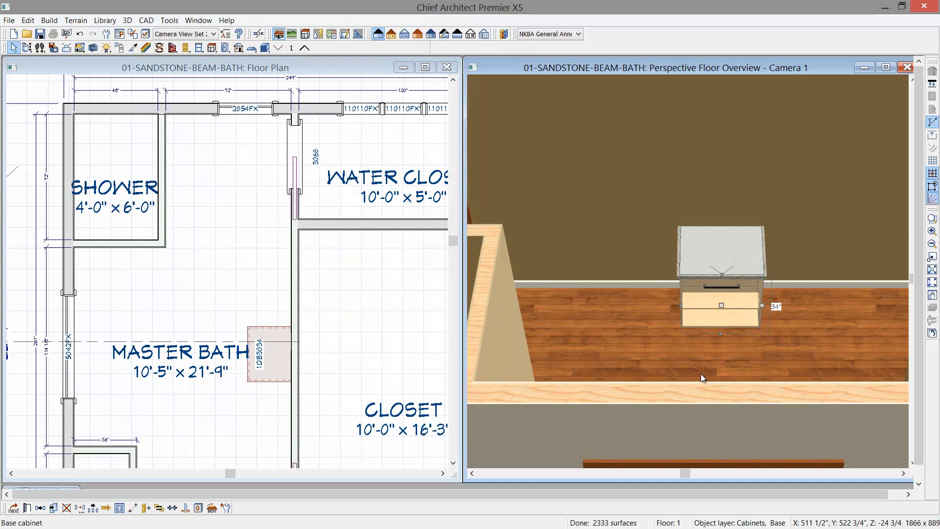
pyautogui.press('Escape')
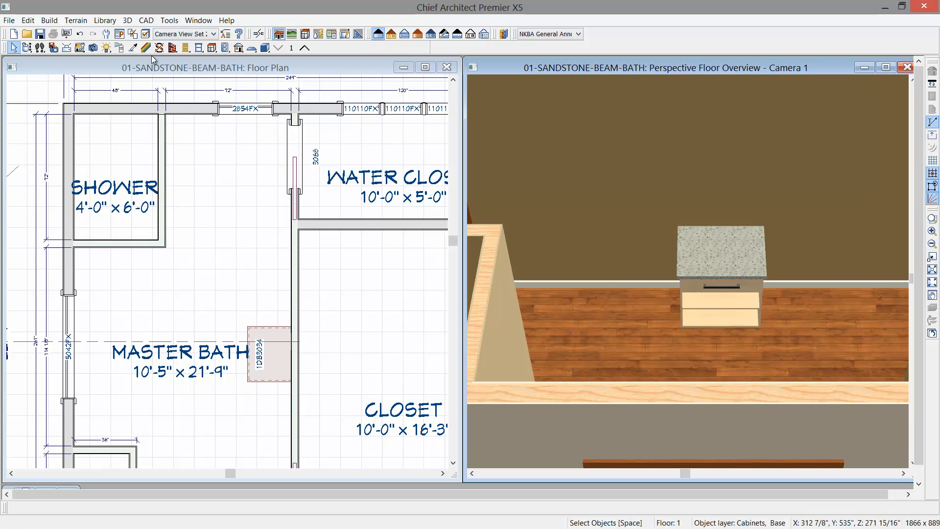
# - Place a second base cabinet directly against the shower side of the drawer cabinet and set its height to 34"
pyautogui.click(212, 48)
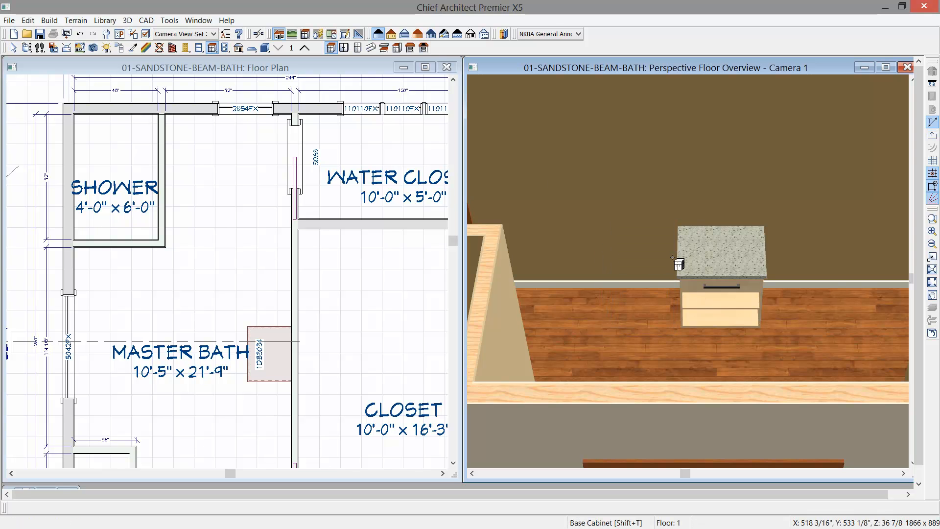
pyautogui.click(656, 267)
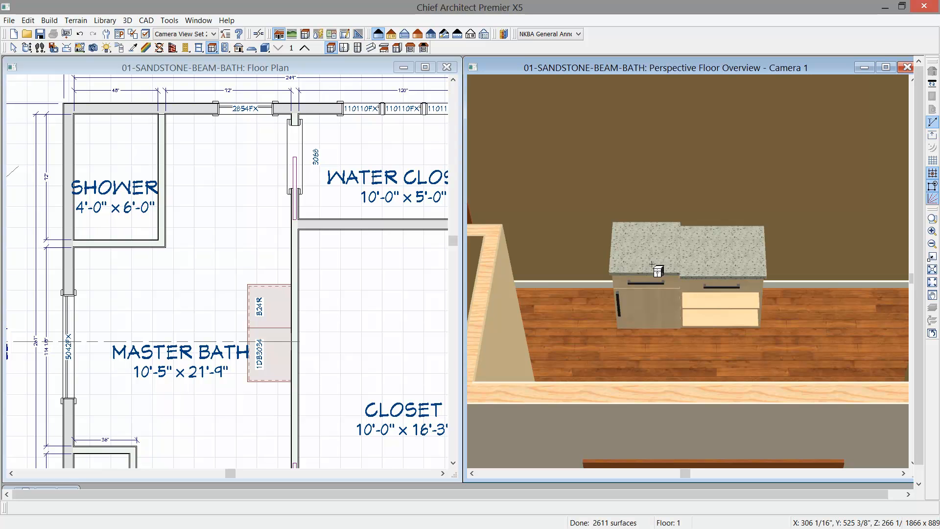
pyautogui.click(651, 264)
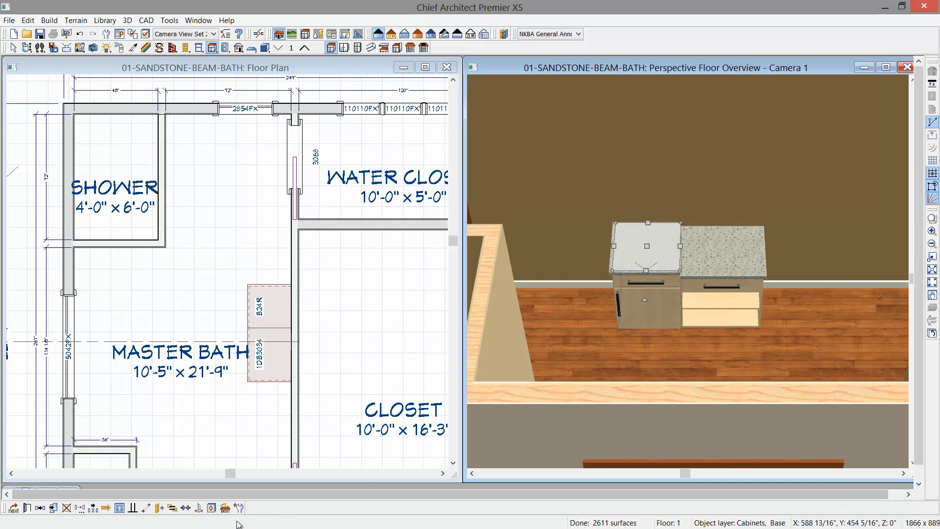
pyautogui.hotkey('ctrl', 'e')
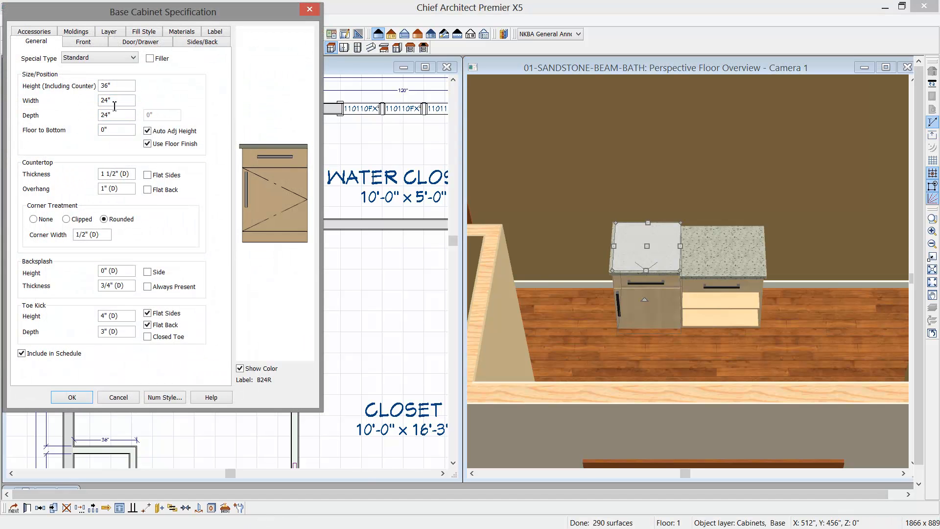
pyautogui.moveTo(117, 88); pyautogui.dragTo(91, 92)
pyautogui.write('34')
pyautogui.click(81, 396)
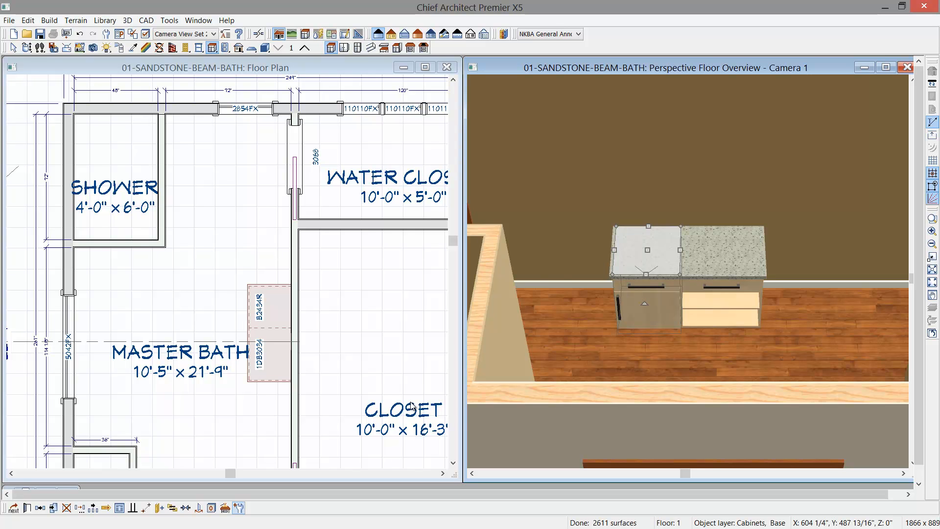
pyautogui.click(411, 402)
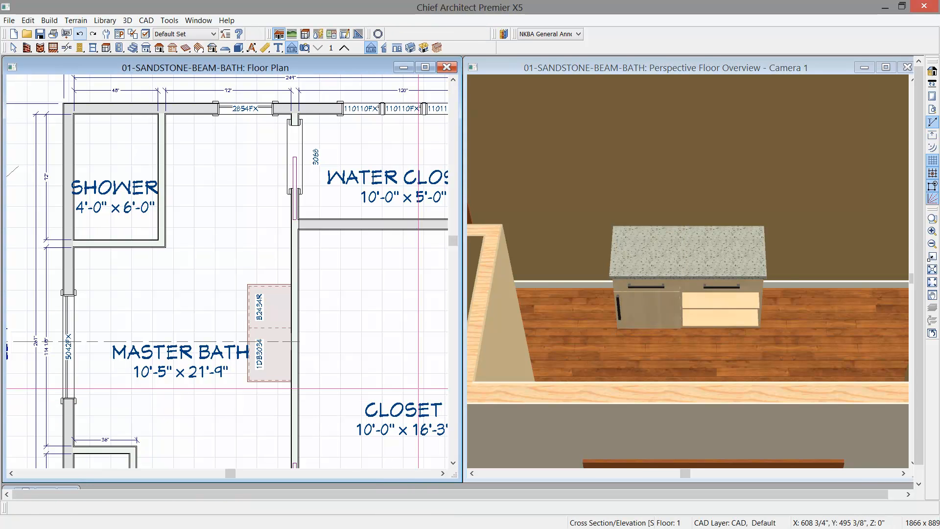
# - Delete the second base cabinet beside the drawer cabinet
pyautogui.click(634, 264)
pyautogui.press('Delete')
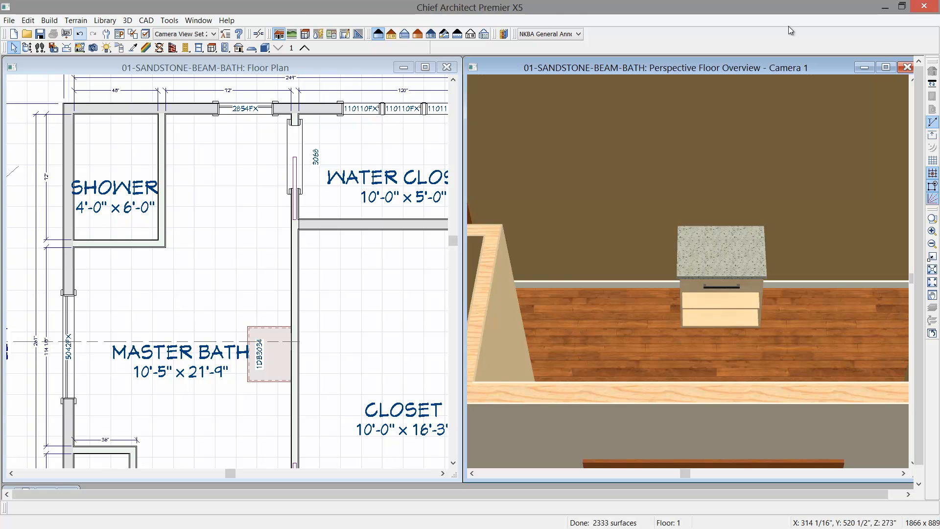
# - In the maximized camera view, center the drawer cabinet on the wall behind it
pyautogui.click(886, 67)
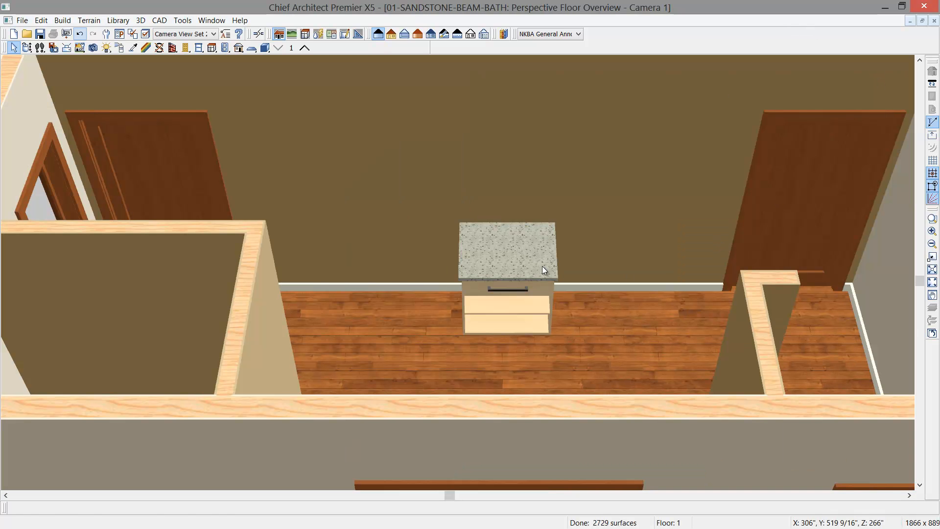
pyautogui.click(510, 264)
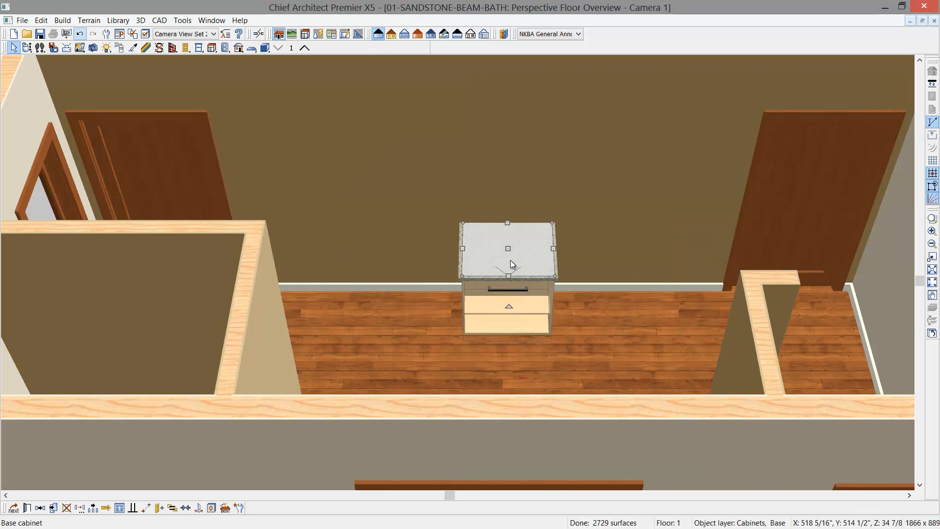
pyautogui.click(186, 507)
pyautogui.click(431, 280)
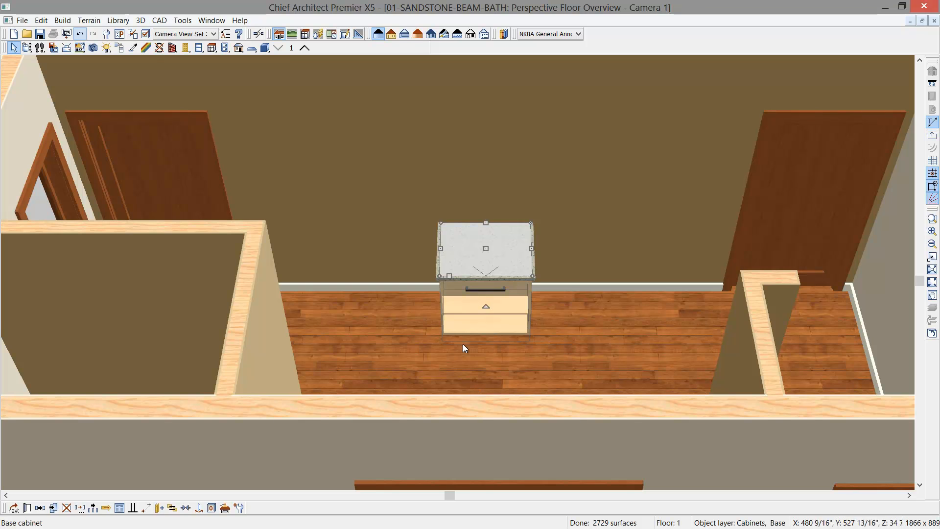
# - Place a base cabinet against the shower side of the centered drawer cabinet and widen it to 30"
pyautogui.click(29, 47)
pyautogui.moveTo(384, 171); pyautogui.dragTo(388, 206)
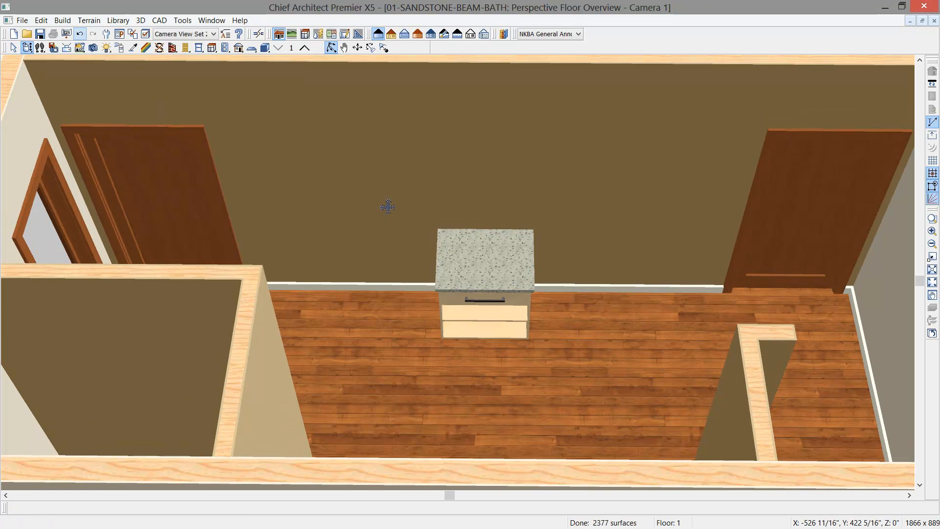
pyautogui.scroll(1, 435, 278)
pyautogui.scroll(1, 435, 278)
pyautogui.moveTo(403, 289); pyautogui.dragTo(429, 294)
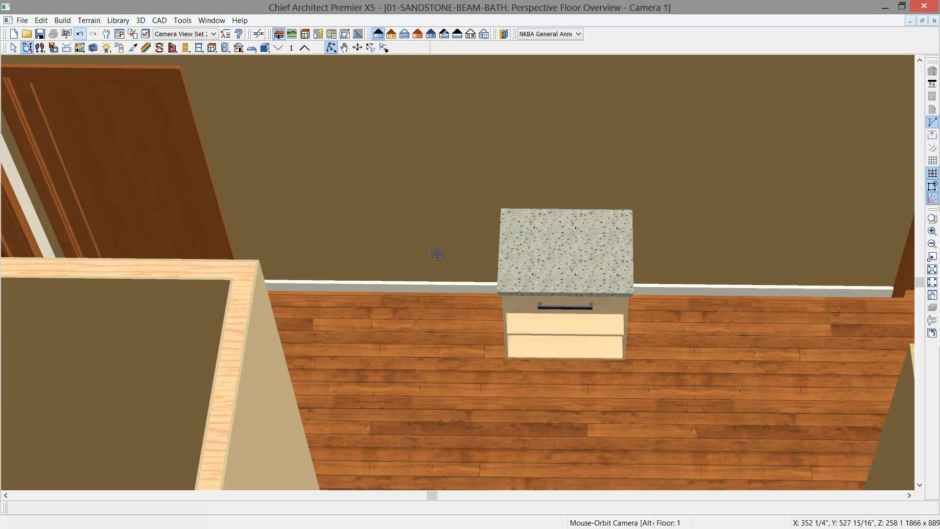
pyautogui.click(212, 47)
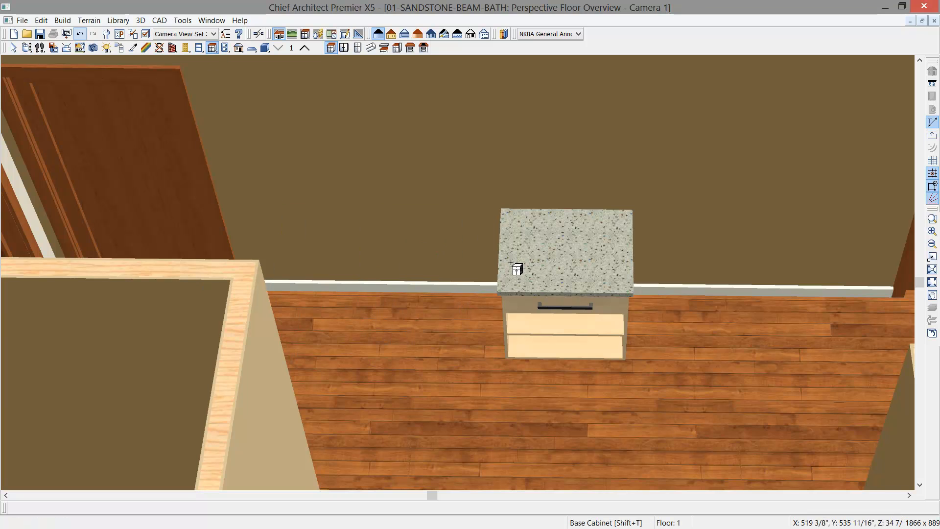
pyautogui.click(490, 260)
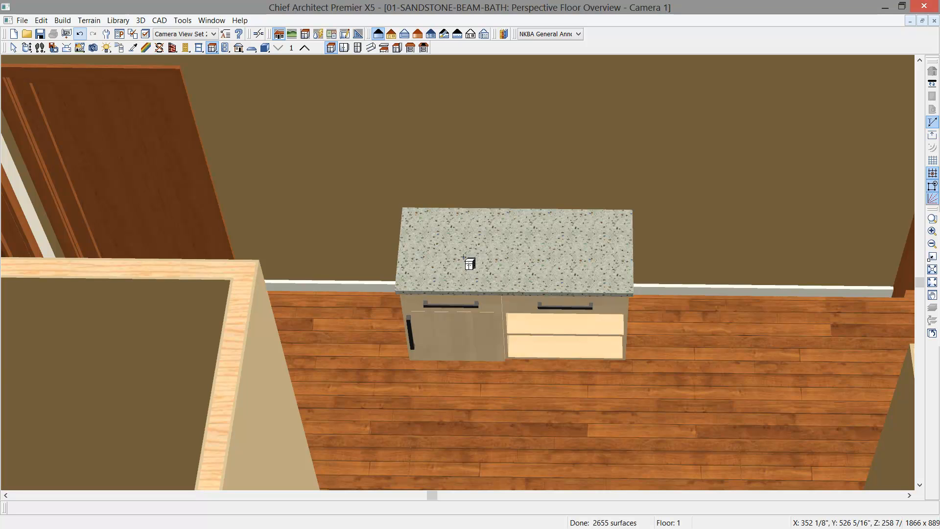
pyautogui.click(464, 257)
pyautogui.moveTo(404, 247); pyautogui.dragTo(379, 247)
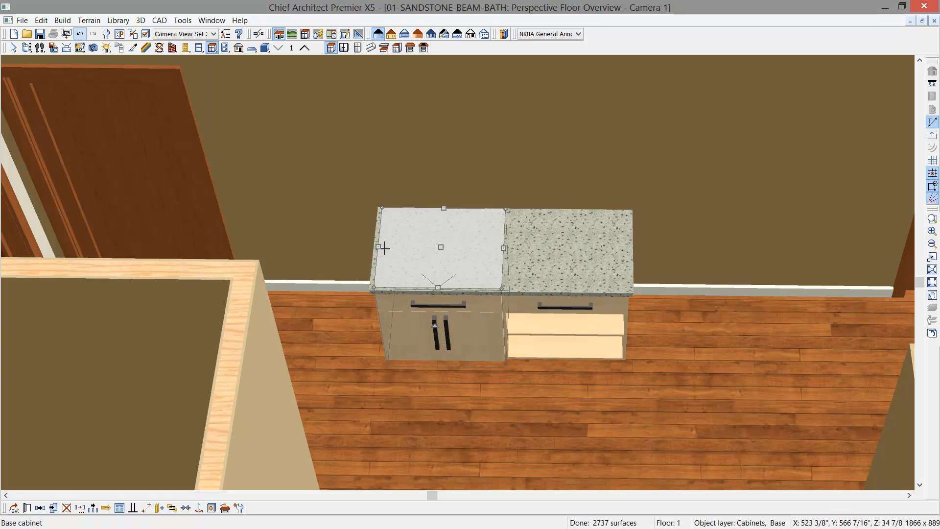
# - Set the adjoining cabinet's width to 36" and delete the drawer from its front, keeping only the double doors
pyautogui.doubleClick(385, 248)
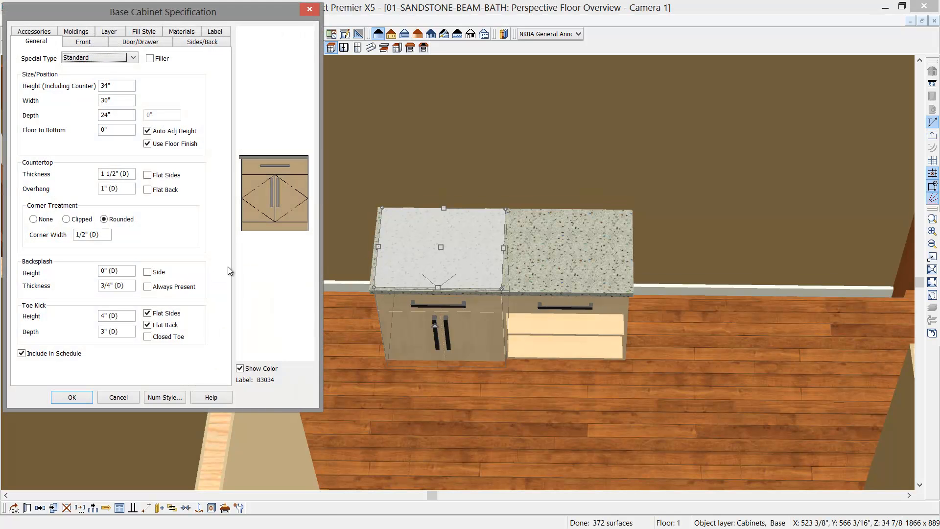
pyautogui.click(116, 100)
pyautogui.write('36')
pyautogui.click(295, 168)
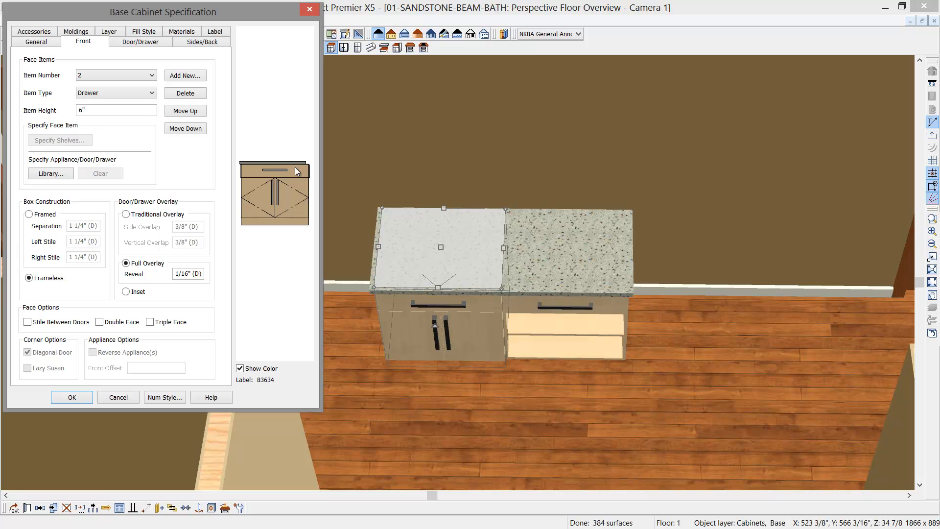
pyautogui.click(197, 94)
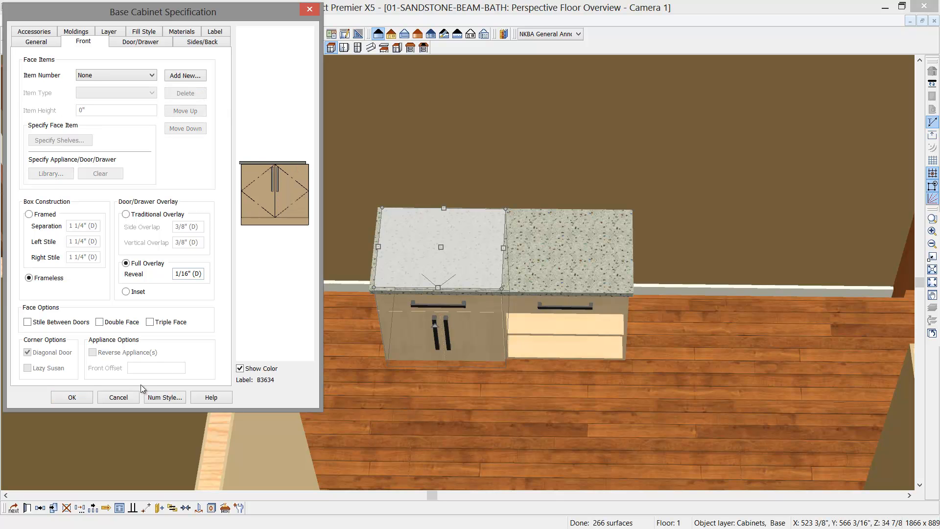
pyautogui.click(76, 399)
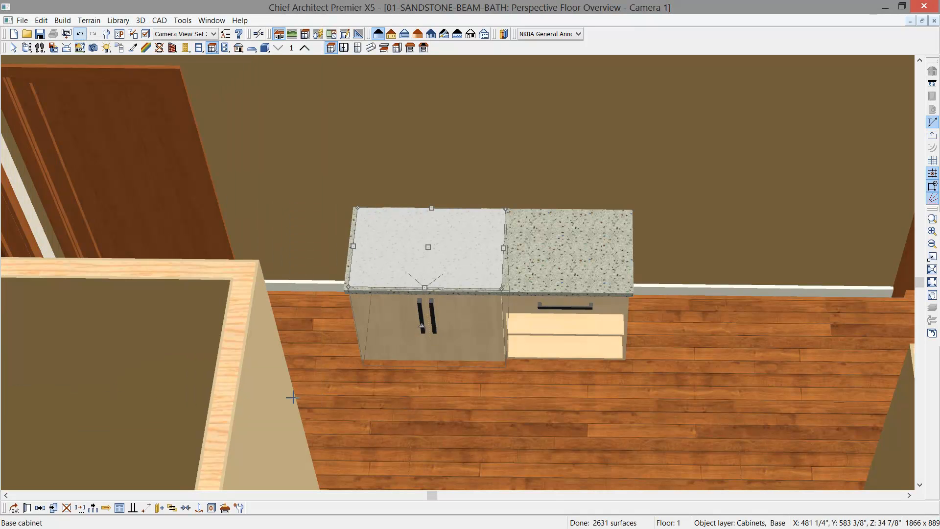
# - Place another base cabinet against the shower side of the 36" cabinet and set its width to 18"
pyautogui.click(332, 48)
pyautogui.click(330, 257)
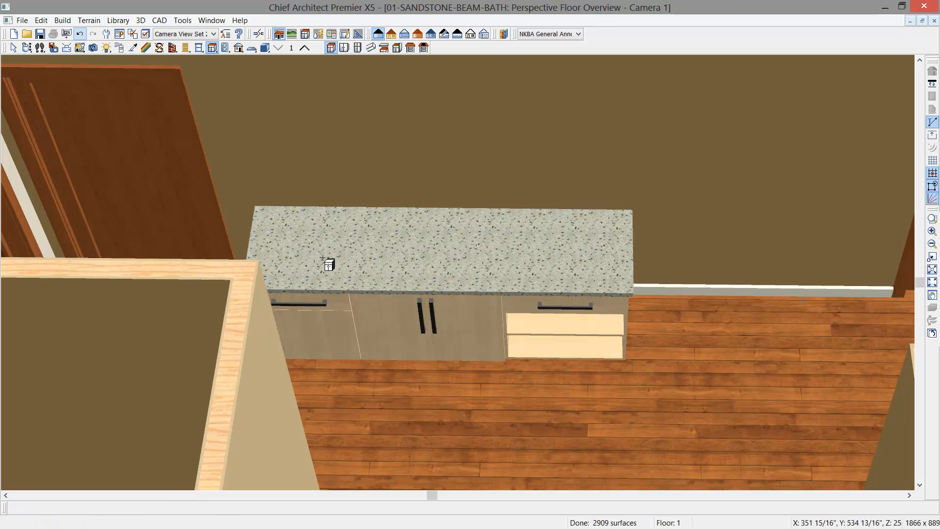
pyautogui.moveTo(253, 245); pyautogui.dragTo(294, 251)
pyautogui.doubleClick(341, 291)
pyautogui.doubleClick(115, 101)
pyautogui.write('18')
pyautogui.press('Tab')
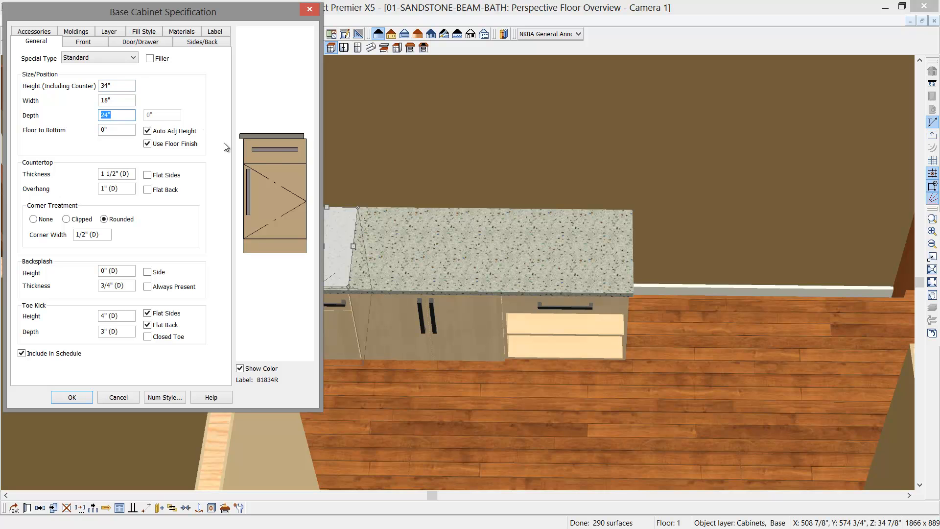
# - Add an 8" drawer to the front of the 18" base cabinet, directly beneath its top drawer
pyautogui.click(276, 157)
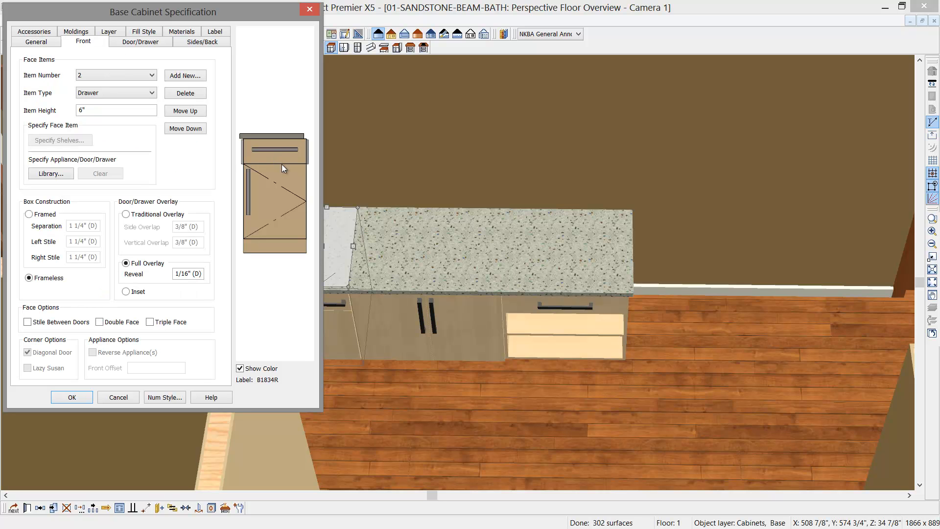
pyautogui.click(283, 153)
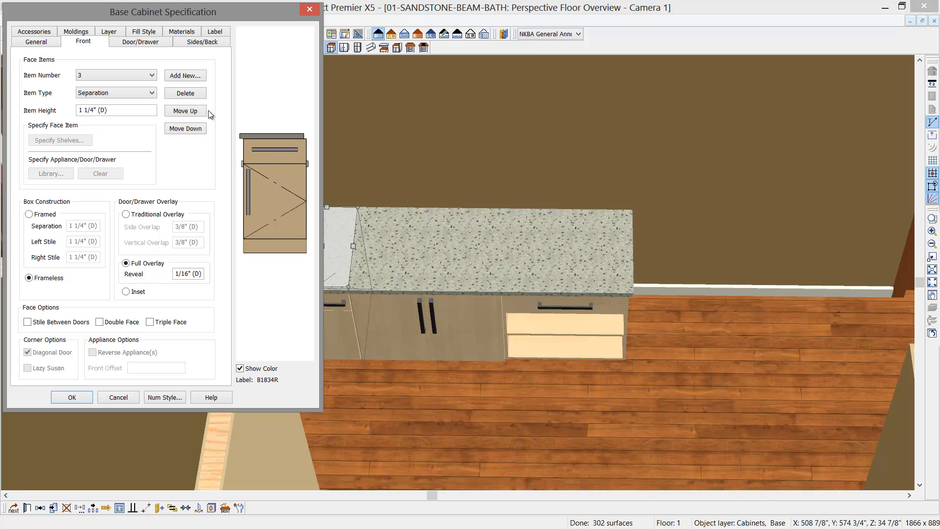
pyautogui.click(177, 75)
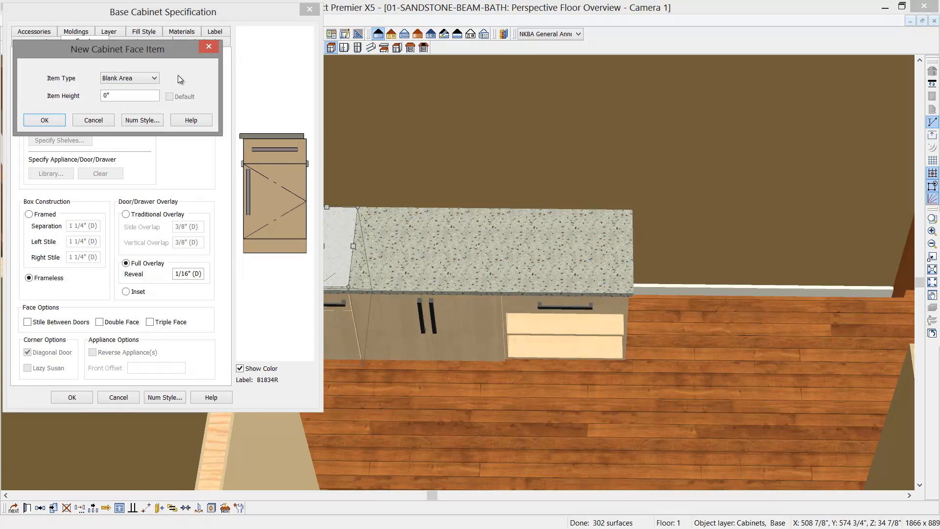
pyautogui.click(151, 77)
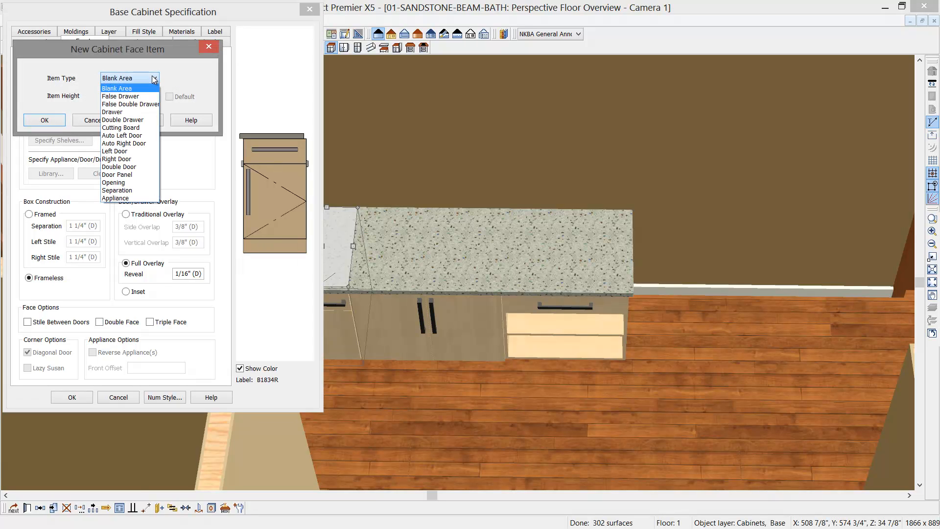
pyautogui.click(128, 111)
pyautogui.moveTo(131, 99); pyautogui.dragTo(76, 101)
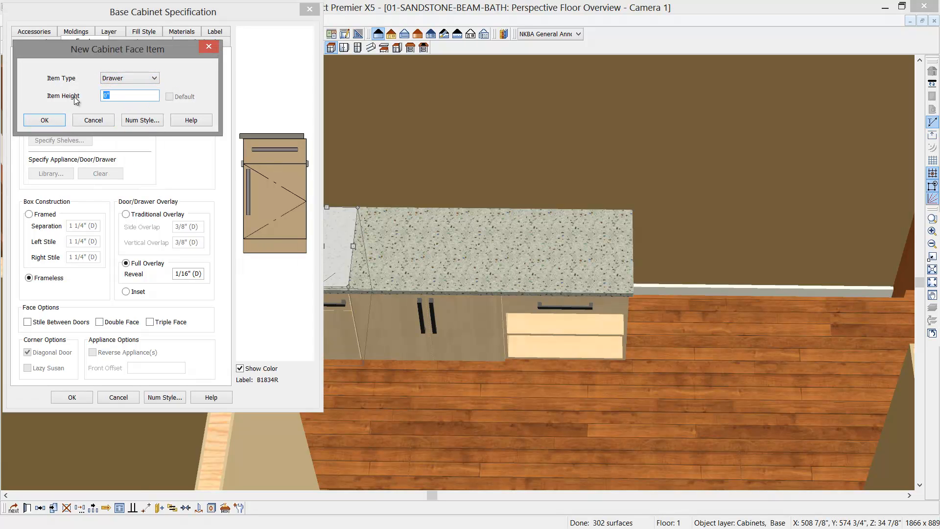
pyautogui.write('8"')
pyautogui.click(43, 121)
# - Change the remaining door on the 18" cabinet's front into a drawer and apply the cabinet specification
pyautogui.click(267, 220)
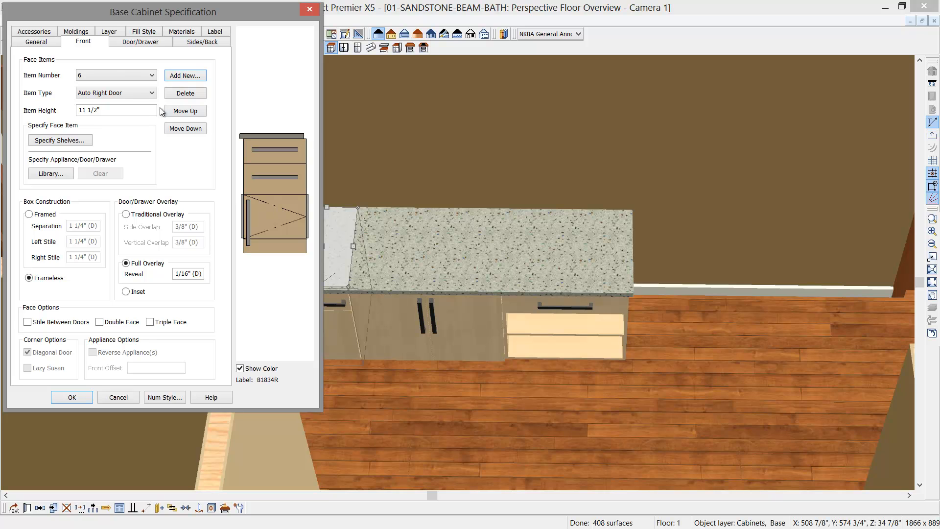
pyautogui.click(115, 93)
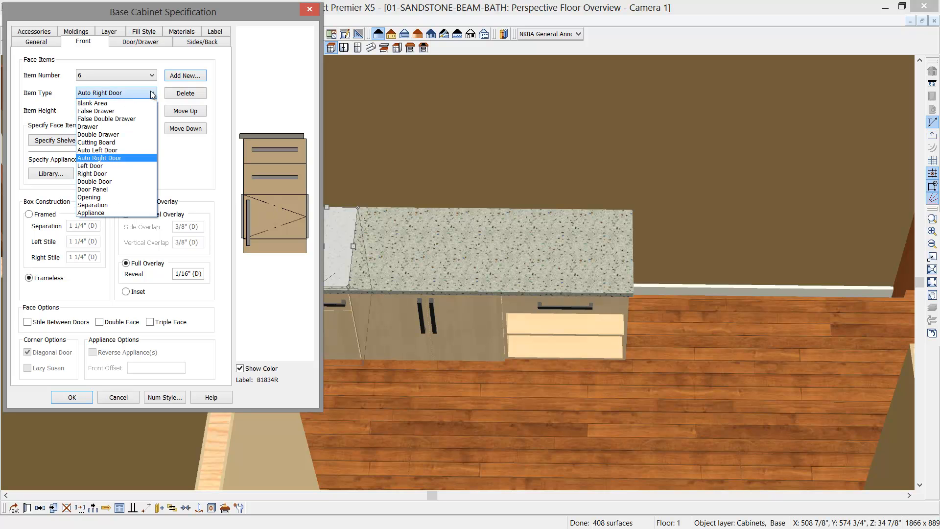
pyautogui.click(97, 126)
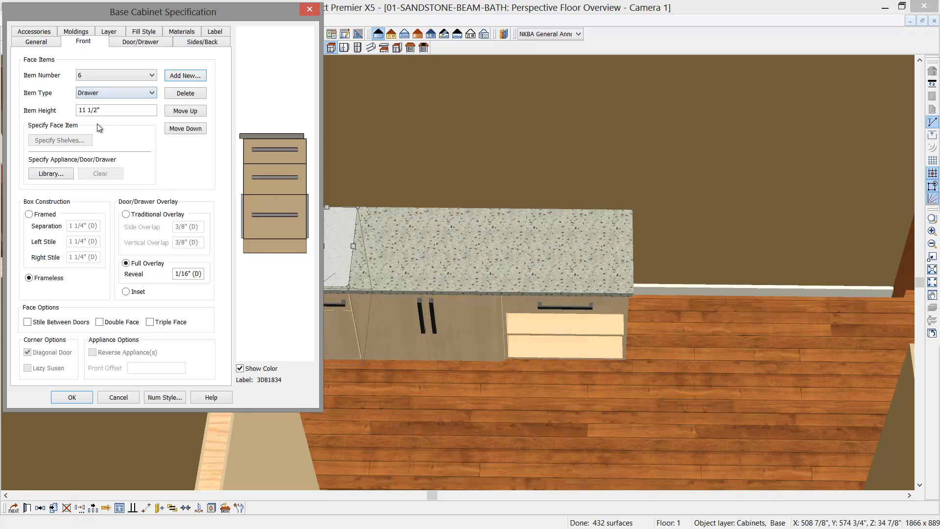
pyautogui.click(72, 397)
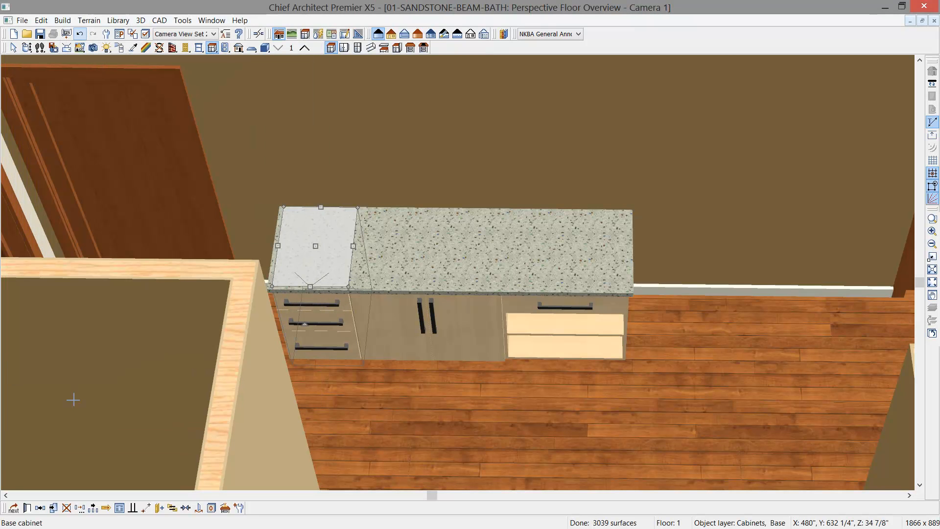
pyautogui.press('space')
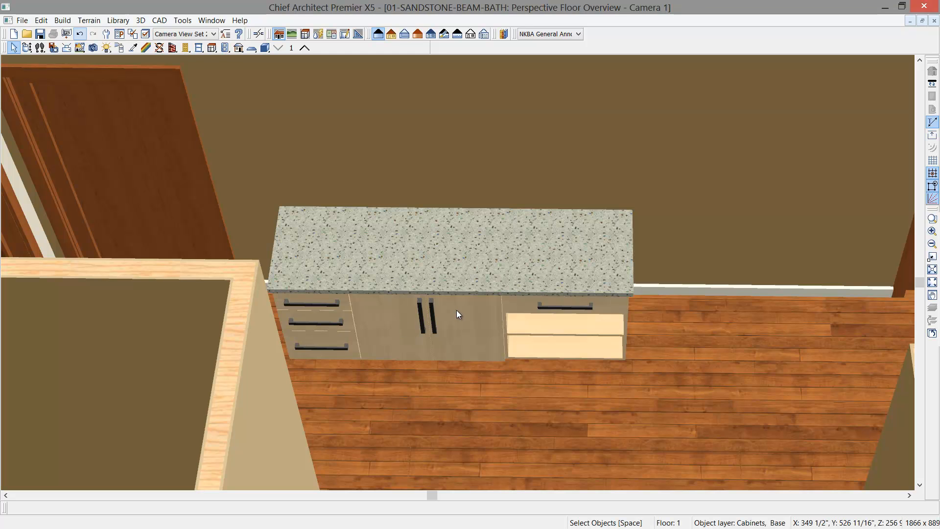
# - Open the library browser and expand the Sandstone-Beam-Bath folder in the User Catalog
pyautogui.click(503, 35)
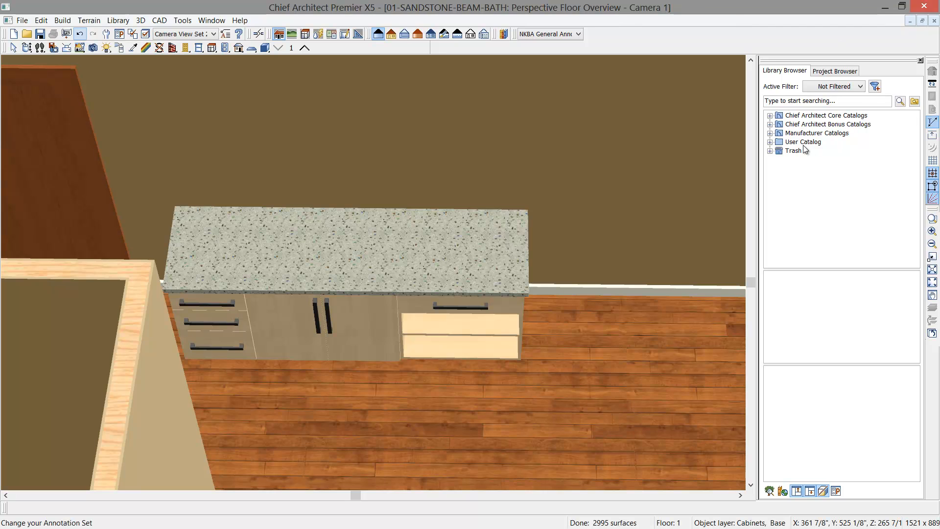
pyautogui.click(771, 133)
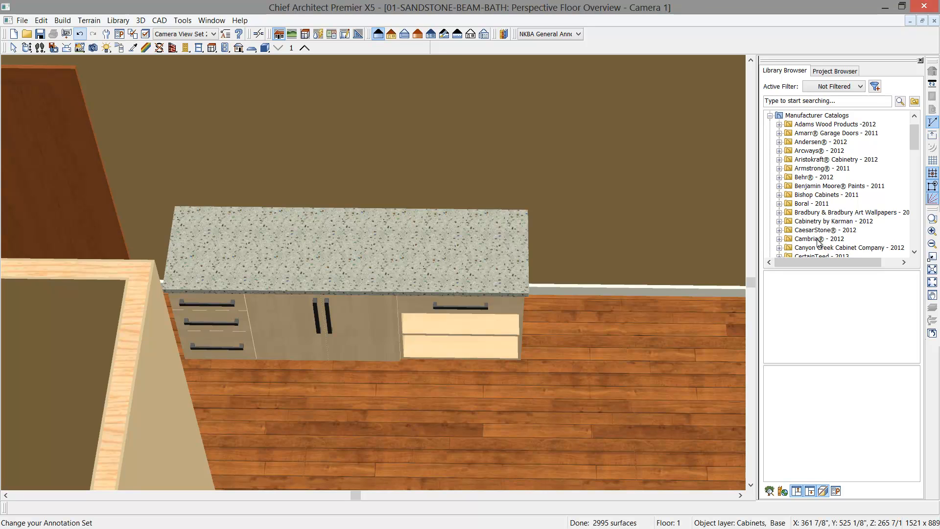
pyautogui.click(771, 116)
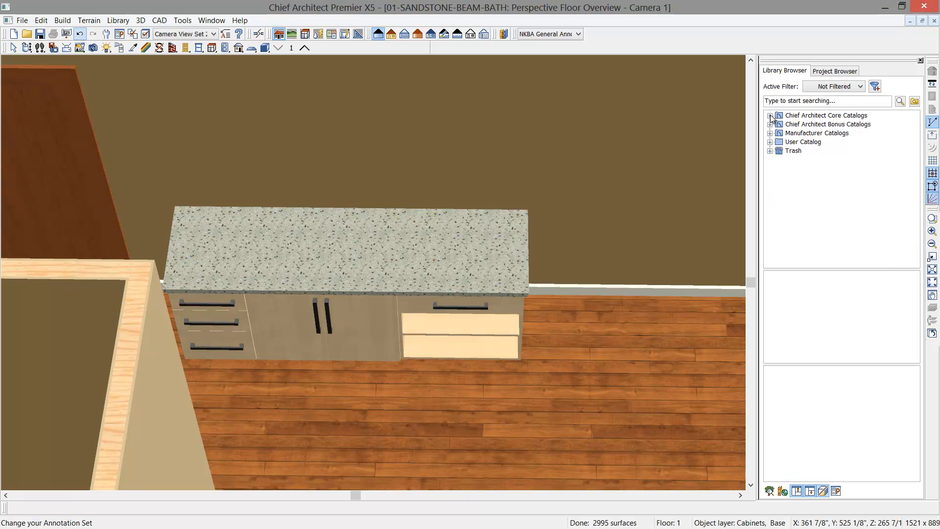
pyautogui.click(771, 143)
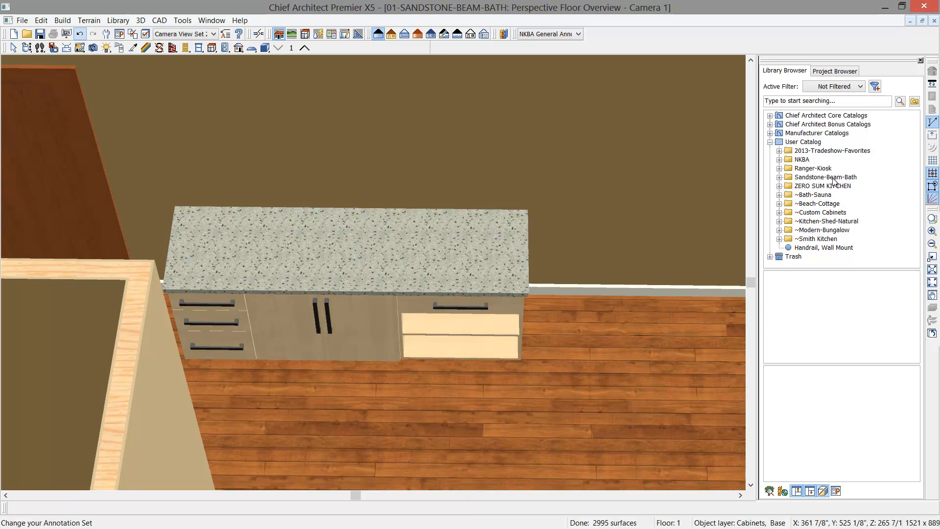
pyautogui.click(780, 177)
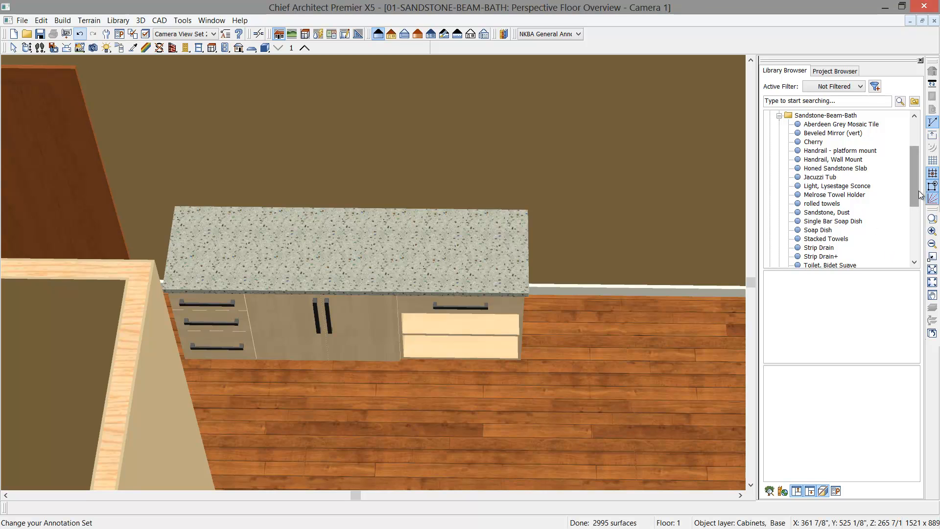
# - Place the Sink, Kohler 2215 in the countertop over the 36" double-door cabinet
pyautogui.moveTo(917, 182); pyautogui.dragTo(916, 201)
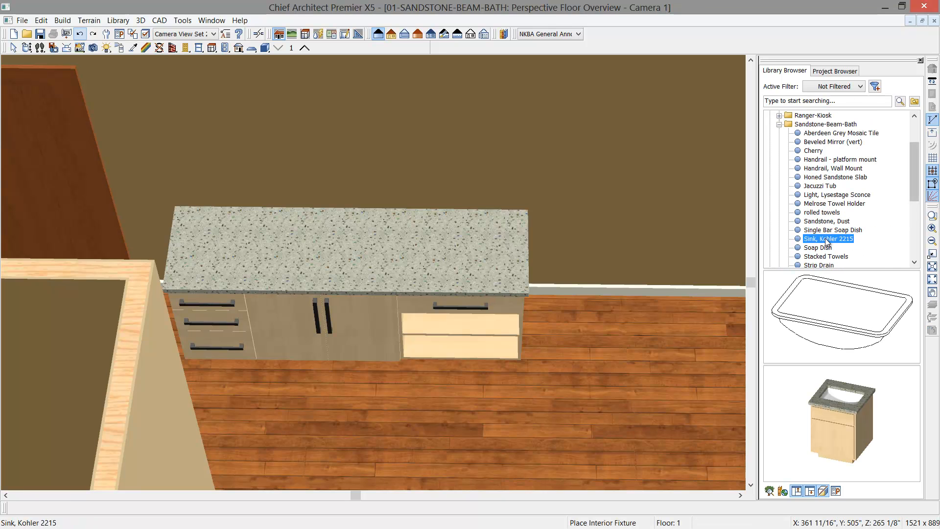
pyautogui.click(843, 308)
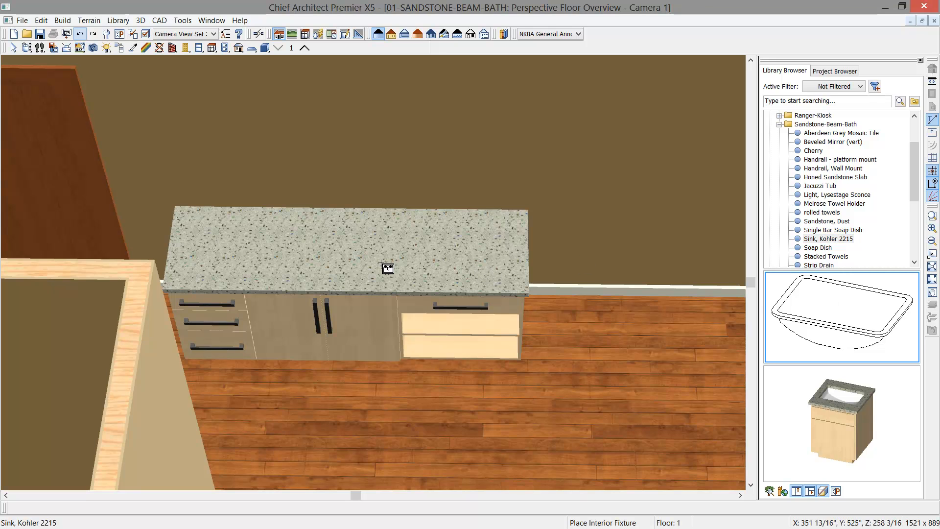
pyautogui.click(333, 268)
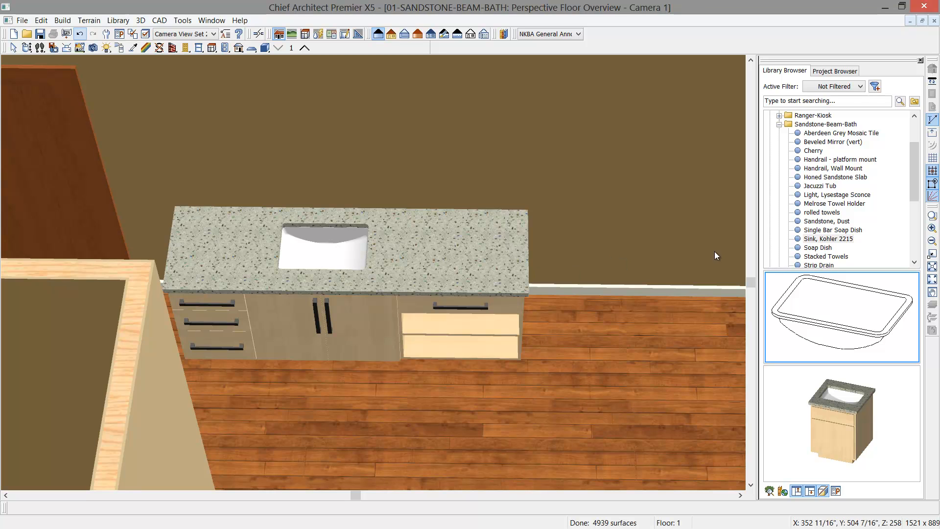
# - Place the Toto Soiree Faucet from the Sandstone-Beam-Bath folder on the countertop behind the sink
pyautogui.click(915, 263)
pyautogui.click(914, 263)
pyautogui.click(914, 262)
pyautogui.click(915, 263)
pyautogui.click(914, 262)
pyautogui.click(914, 262)
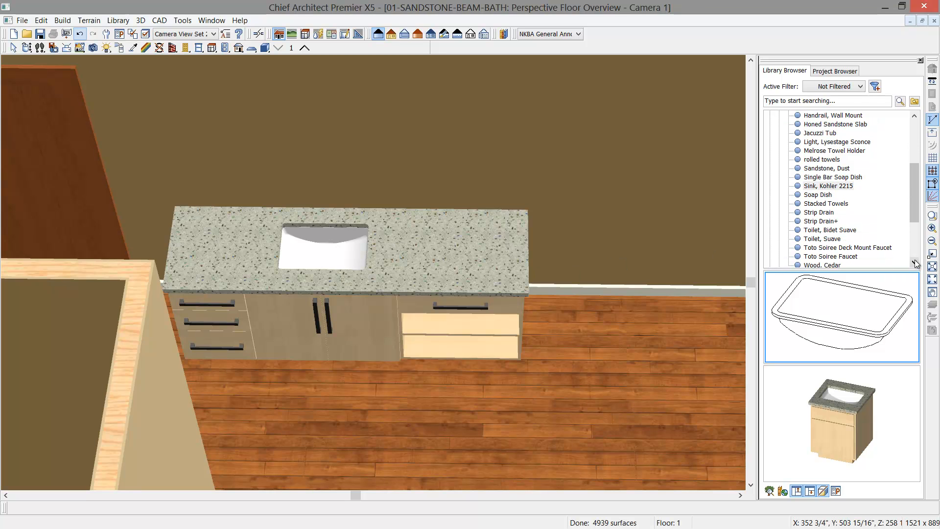
pyautogui.click(836, 248)
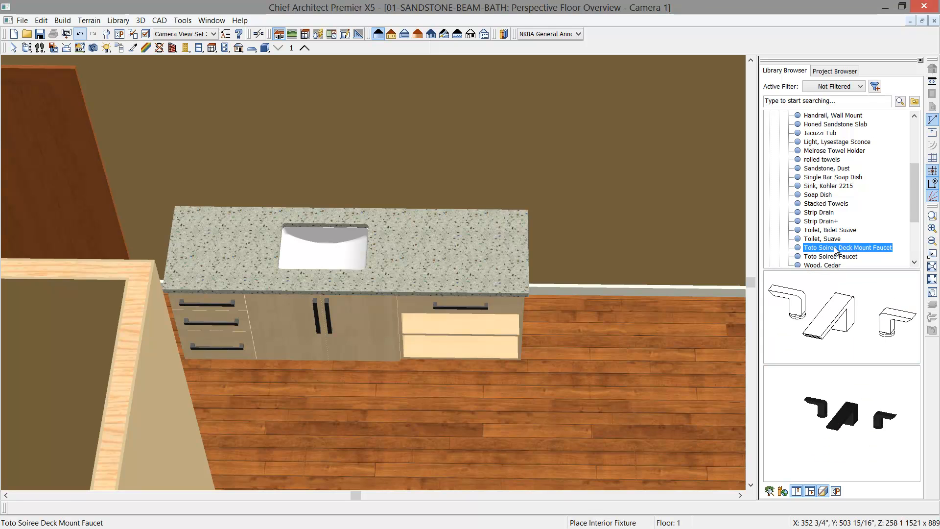
pyautogui.click(837, 264)
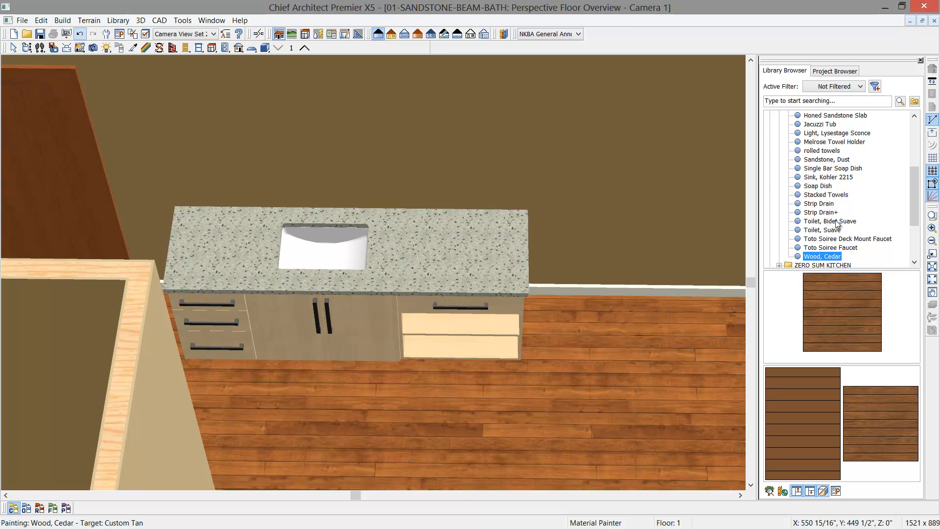
pyautogui.click(835, 240)
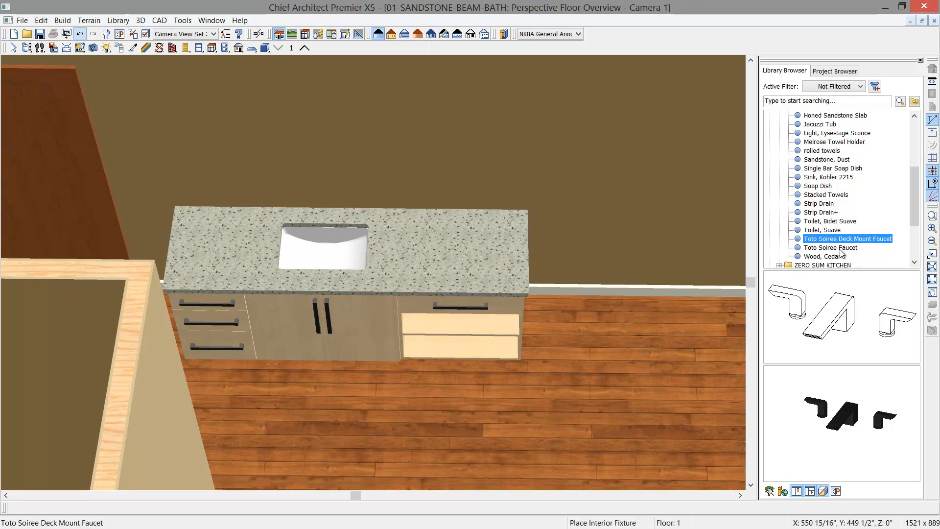
pyautogui.click(841, 249)
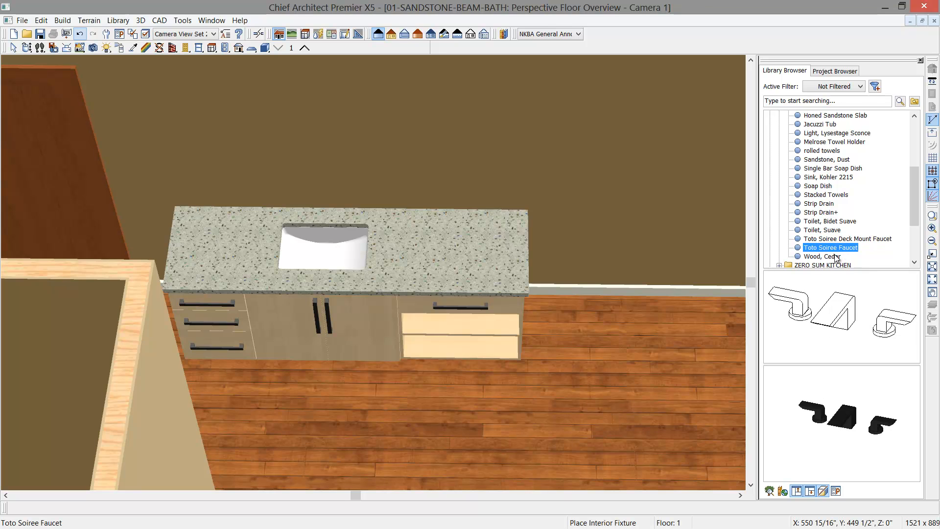
pyautogui.click(335, 226)
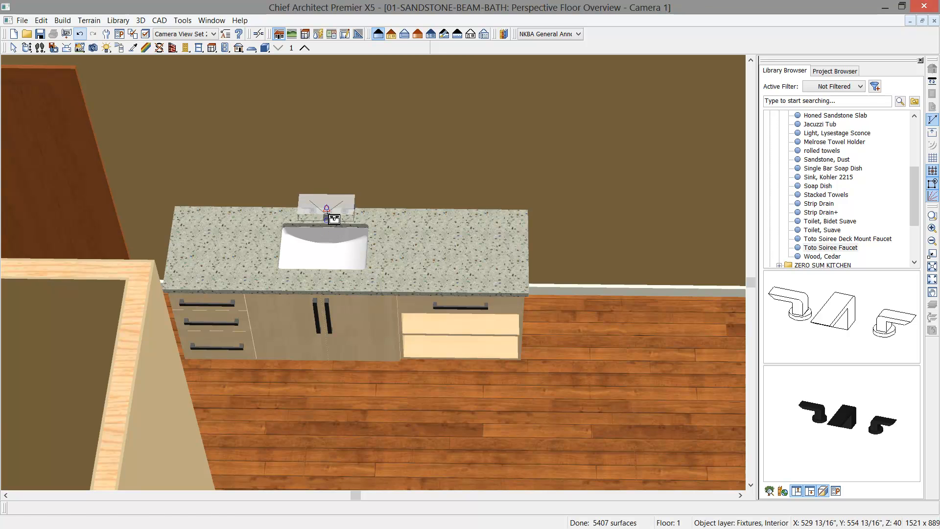
pyautogui.click(327, 215)
# - Center the faucet on the 36" double-door sink cabinet
pyautogui.click(199, 507)
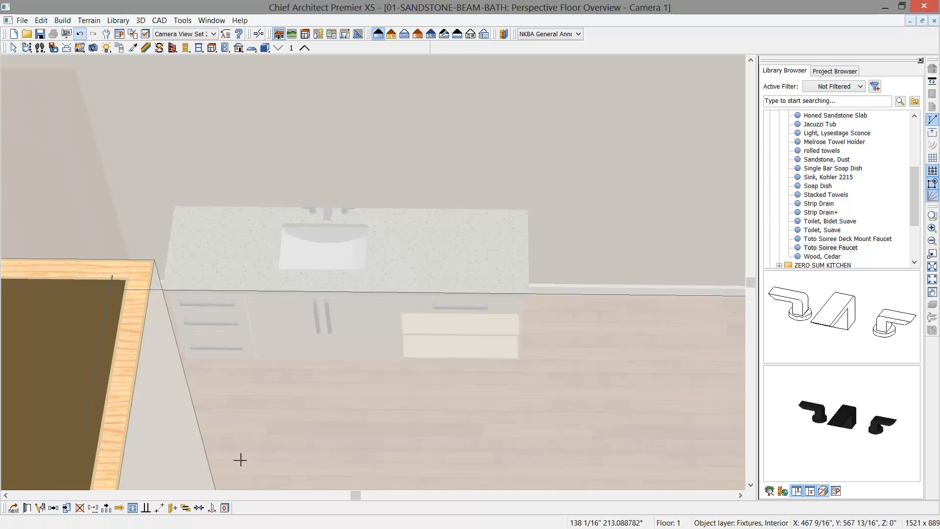
pyautogui.click(317, 323)
pyautogui.press('space')
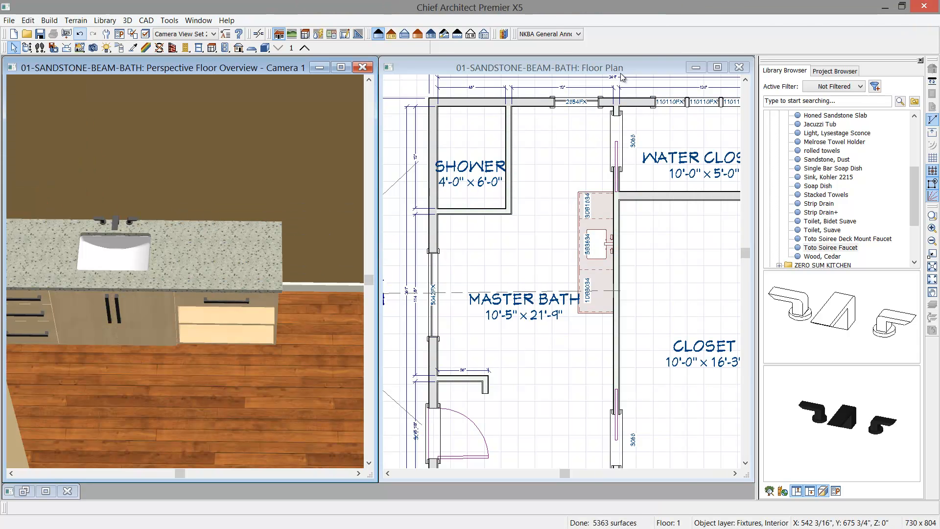
# - In the floor plan, move the faucet 2" away from the wall toward the sink
pyautogui.click(607, 181)
pyautogui.scroll(9, 612, 248)
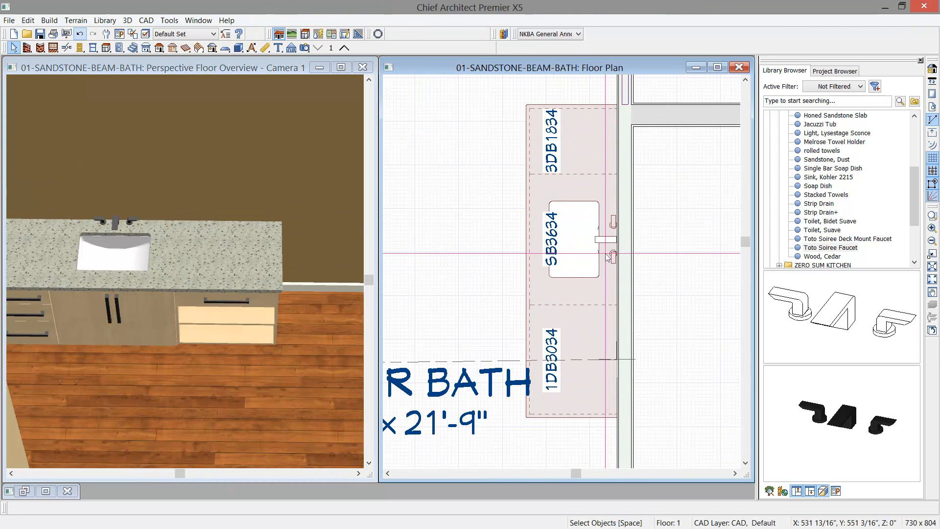
pyautogui.moveTo(582, 278); pyautogui.dragTo(587, 236, button='middle')
pyautogui.press('space')
pyautogui.scroll(2, 587, 236)
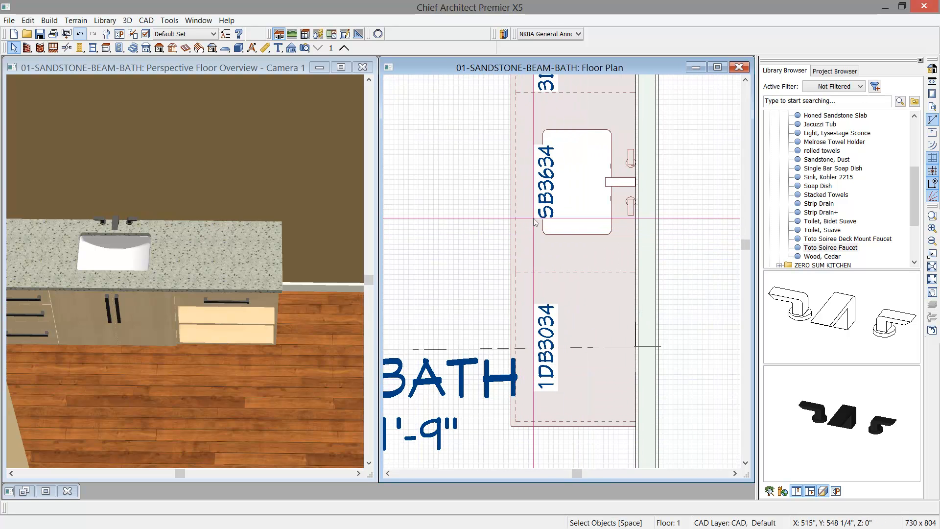
pyautogui.click(631, 186)
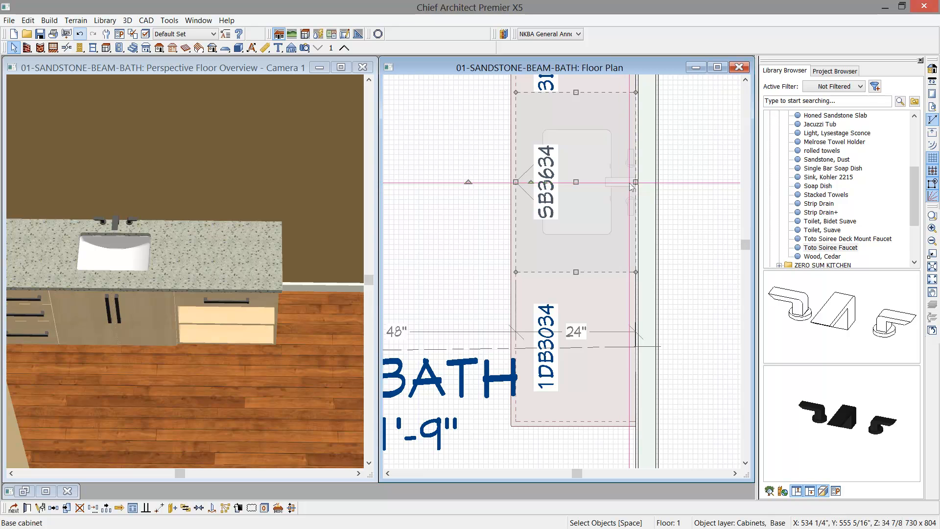
pyautogui.click(628, 185)
pyautogui.click(622, 182)
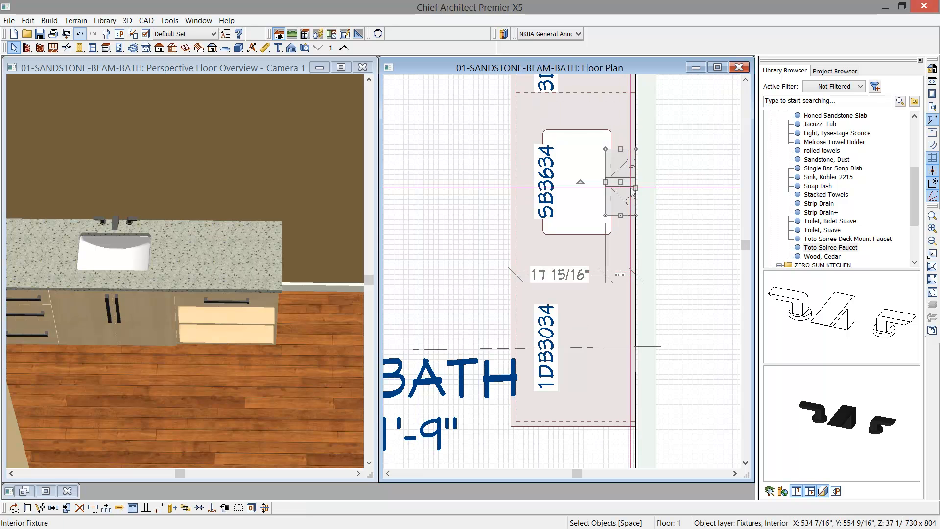
pyautogui.moveTo(622, 182); pyautogui.dragTo(613, 182)
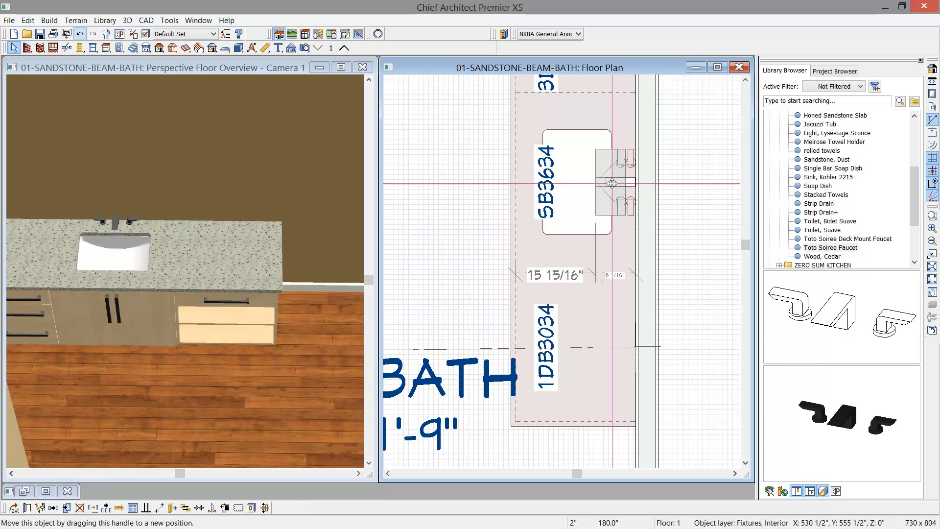
pyautogui.press('Escape')
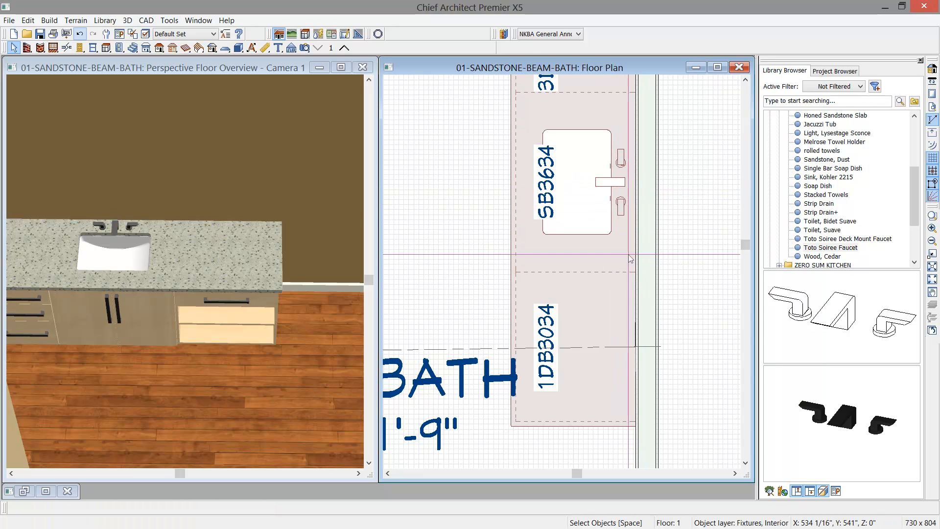
# - Reflect-copy the 36" sink cabinet with its fixtures and the 18" drawer cabinet about the center of the 30" cabinet
pyautogui.scroll(-3, 574, 263)
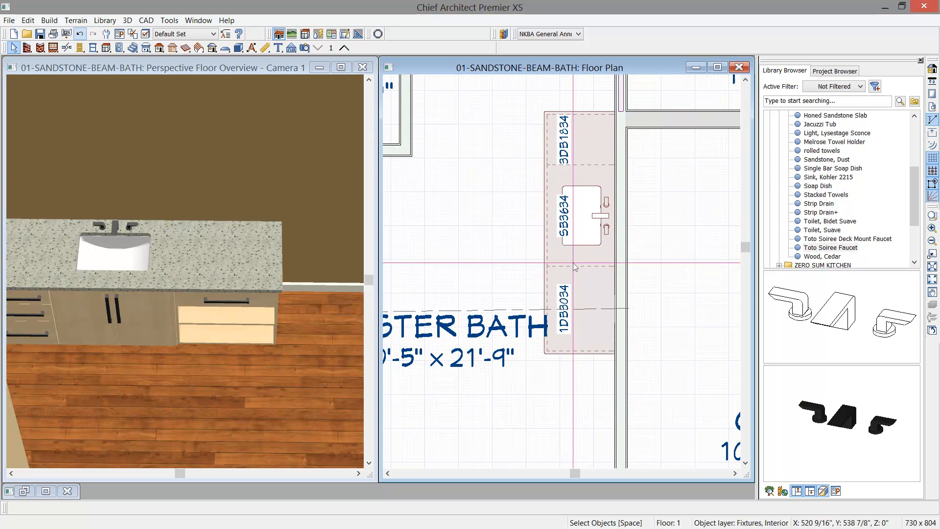
pyautogui.scroll(-1, 575, 267)
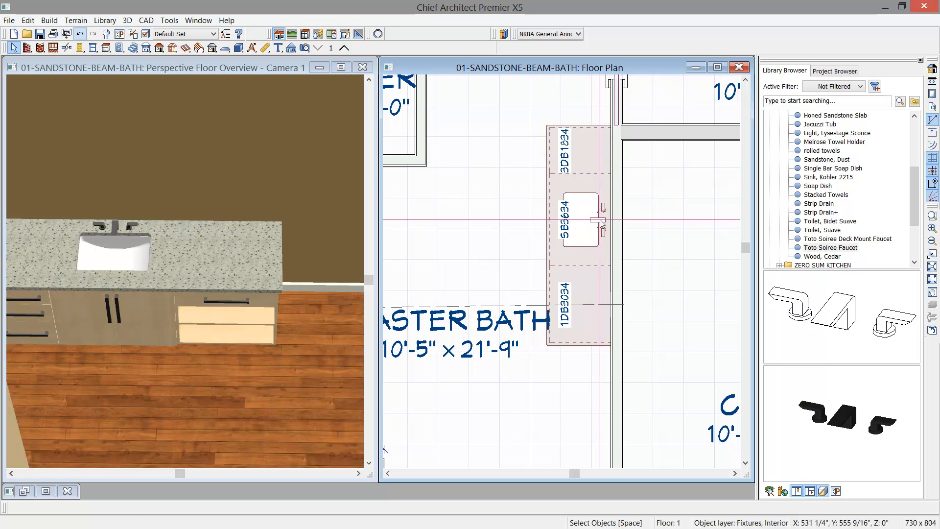
pyautogui.click(599, 220)
pyautogui.click(555, 234)
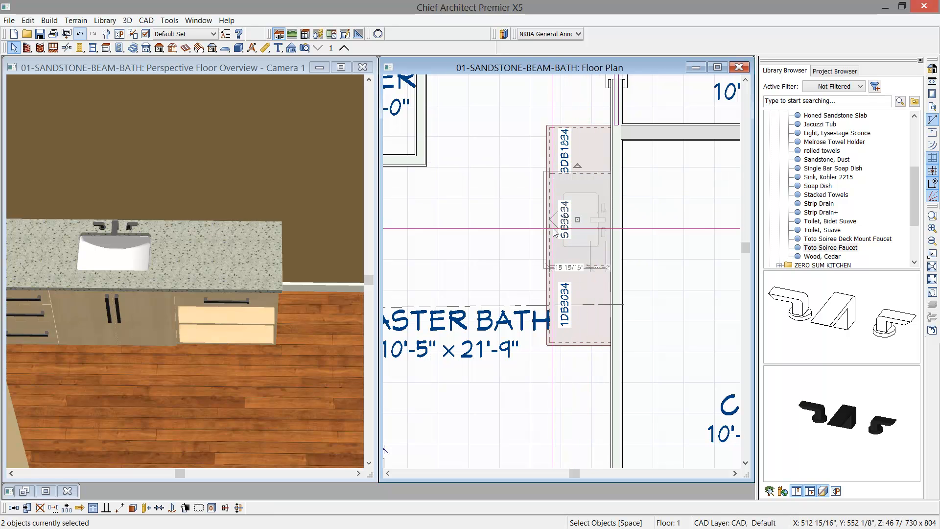
pyautogui.keyDown('shift'); pyautogui.click(581, 156); pyautogui.keyUp('shift')
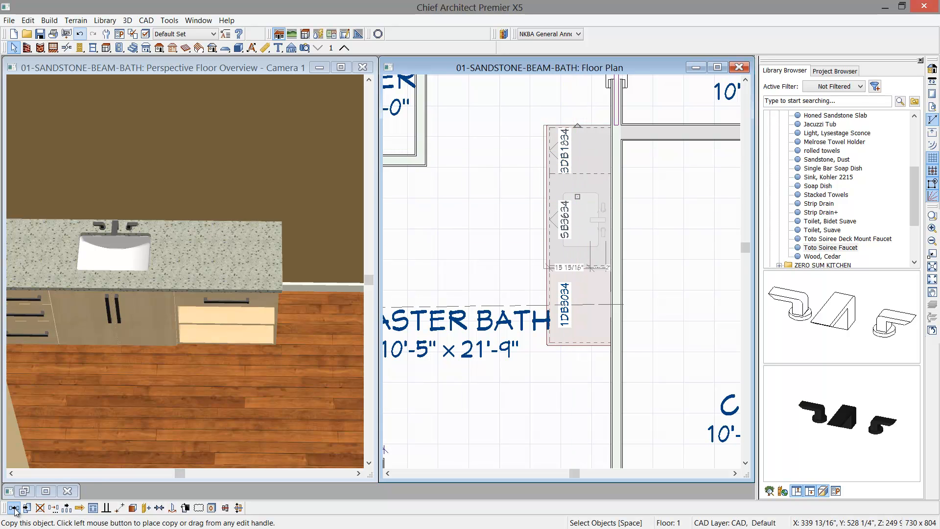
pyautogui.click(40, 508)
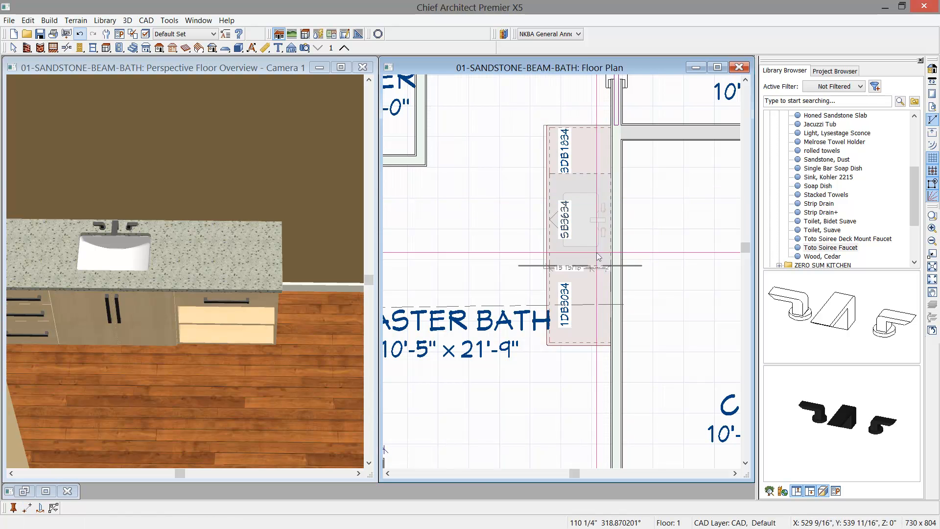
pyautogui.click(556, 305)
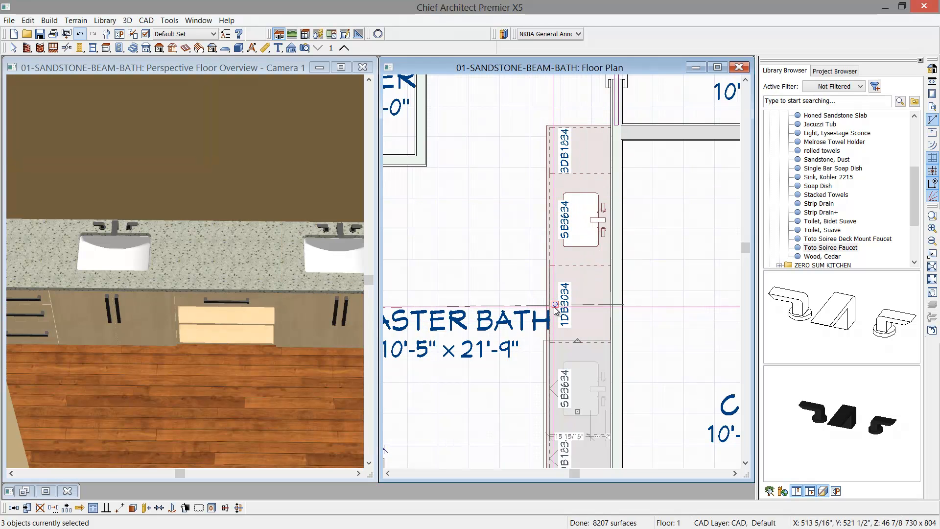
# - Create a wall elevation from the floor plan, looking toward the vanity cabinet wall
pyautogui.click(340, 67)
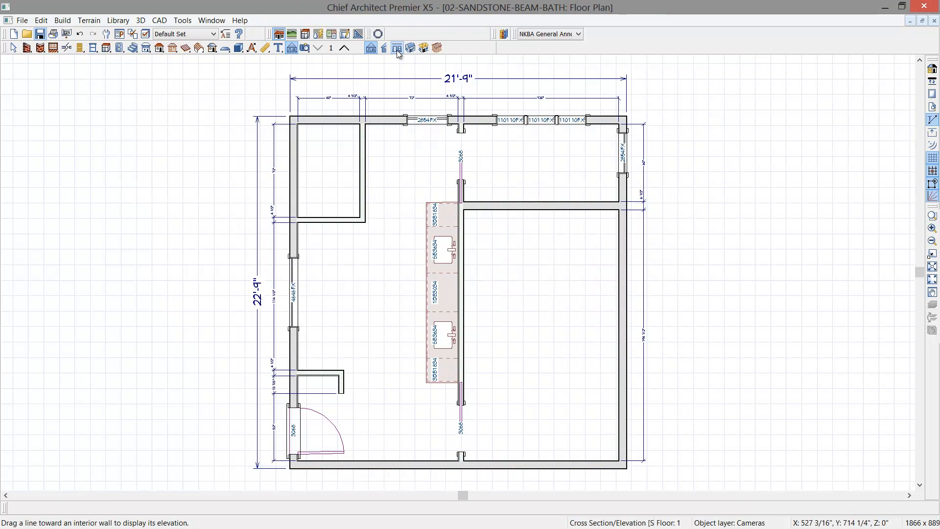
pyautogui.click(397, 48)
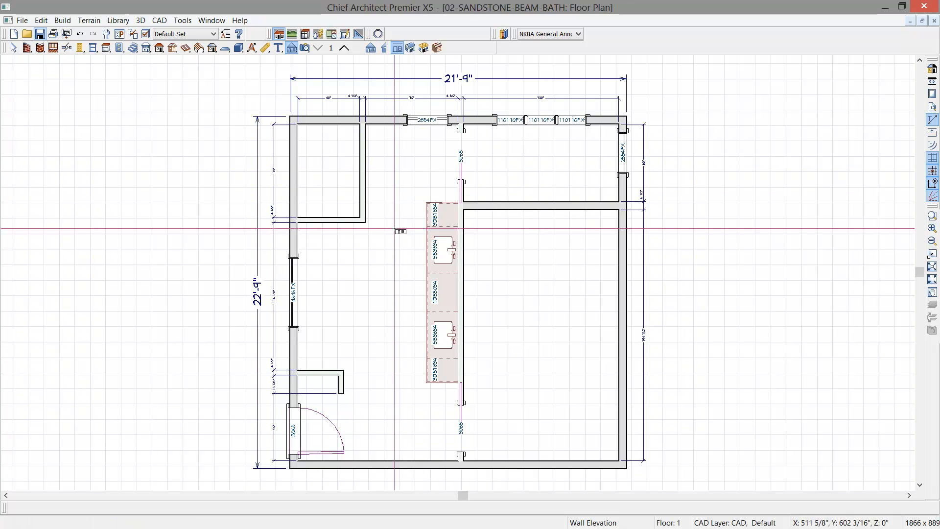
pyautogui.moveTo(395, 302); pyautogui.dragTo(452, 299)
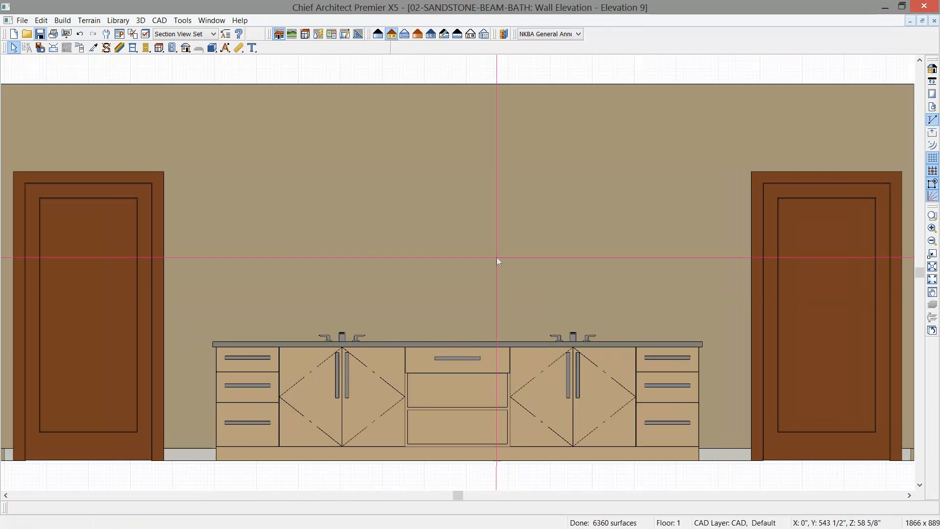
# - Try stretching the 18" drawer cabinet at the vanity's right end wider and review its cabinet specification
pyautogui.scroll(-1, 497, 260)
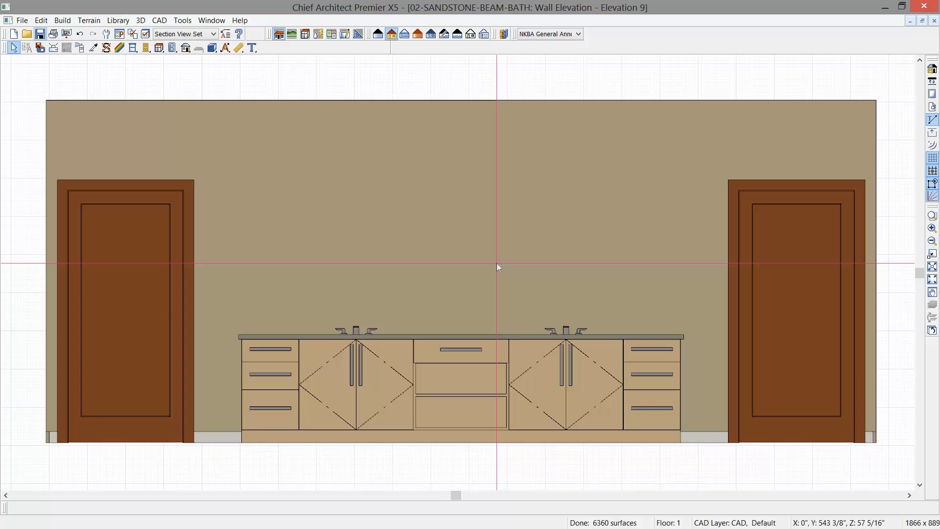
pyautogui.click(664, 380)
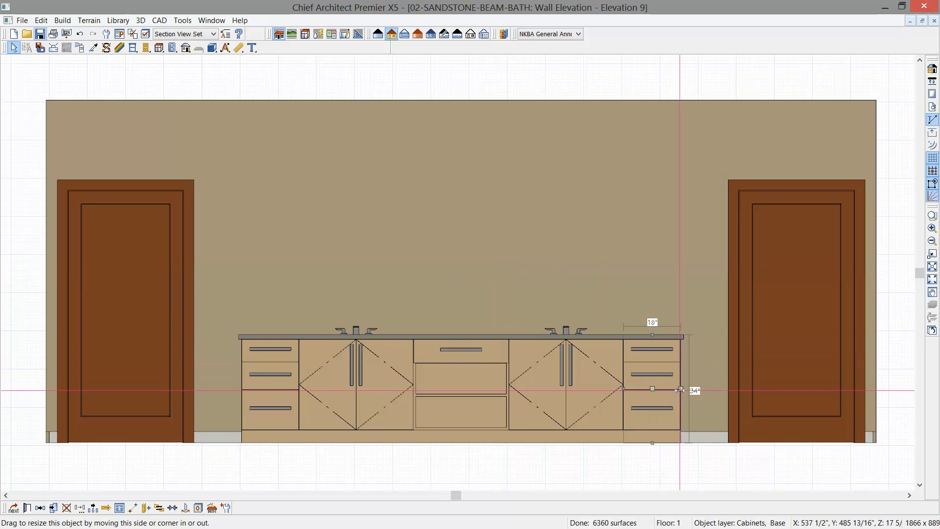
pyautogui.moveTo(680, 390)
pyautogui.mouseDown()
pyautogui.moveTo(698, 390)
pyautogui.moveTo(681, 390)
pyautogui.mouseUp()
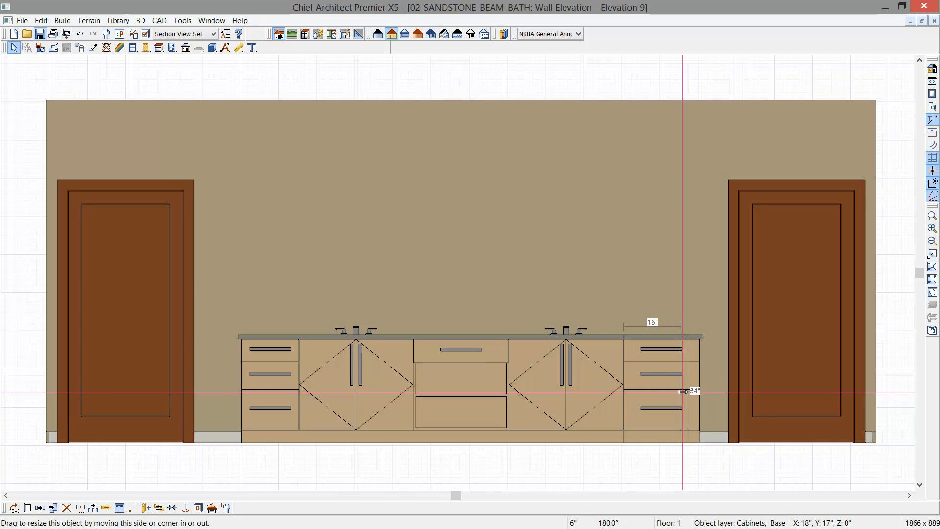
pyautogui.doubleClick(683, 391)
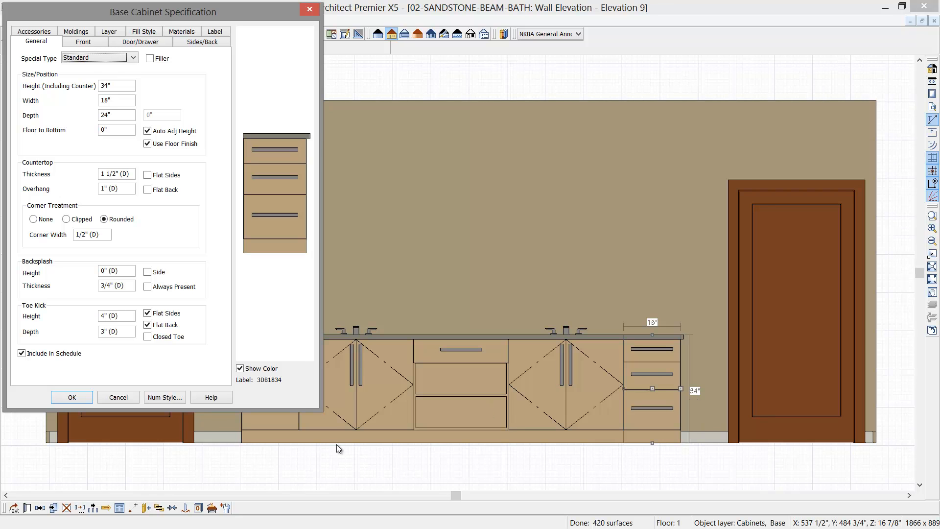
pyautogui.click(123, 396)
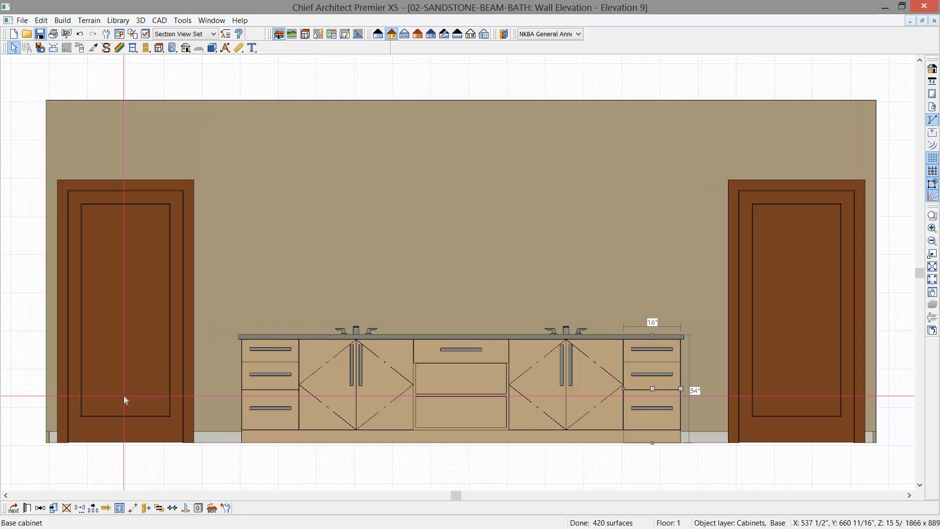
# - Generate the NKBA auto elevation dimensions for the vanity wall elevation
pyautogui.click(225, 48)
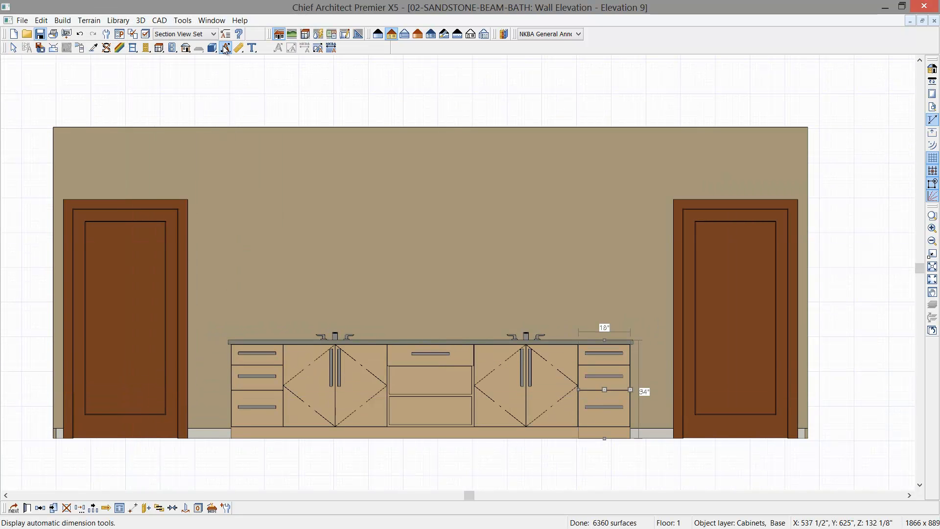
pyautogui.click(330, 48)
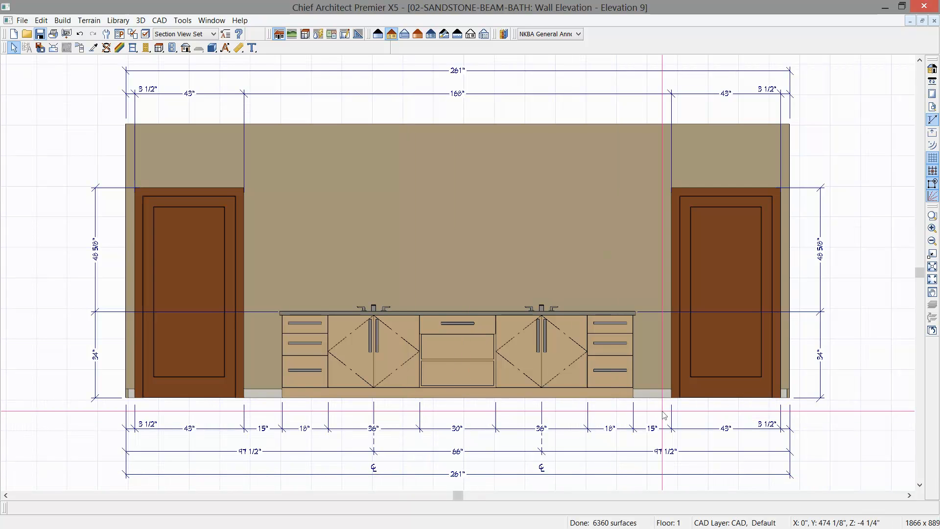
# - Shorten the countertop-height extension line of the vertical dimension beside the right door so it ends outside the wall
pyautogui.click(821, 375)
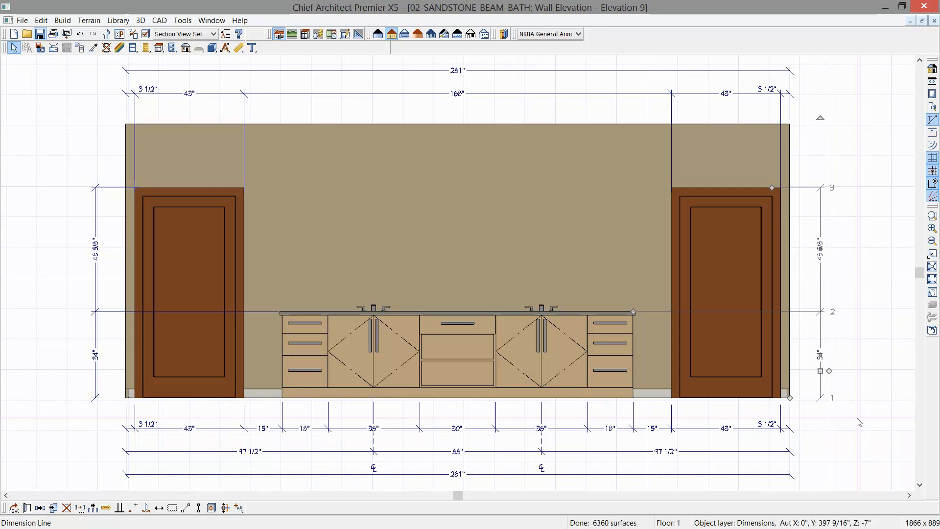
pyautogui.click(821, 326)
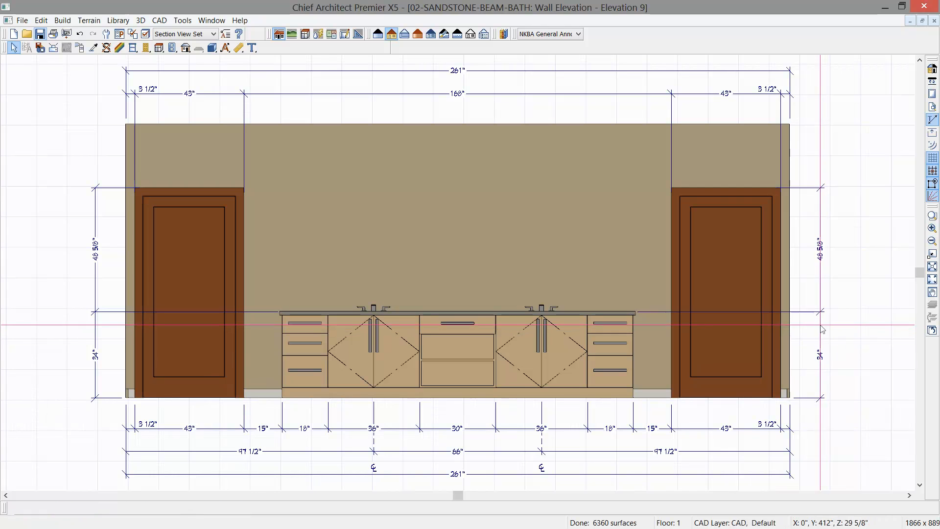
pyautogui.click(820, 313)
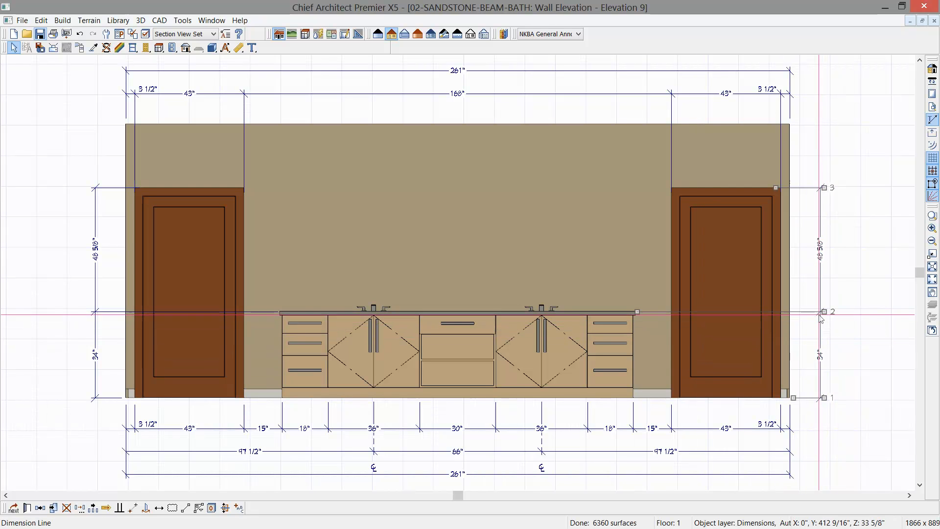
pyautogui.moveTo(629, 313); pyautogui.dragTo(795, 313)
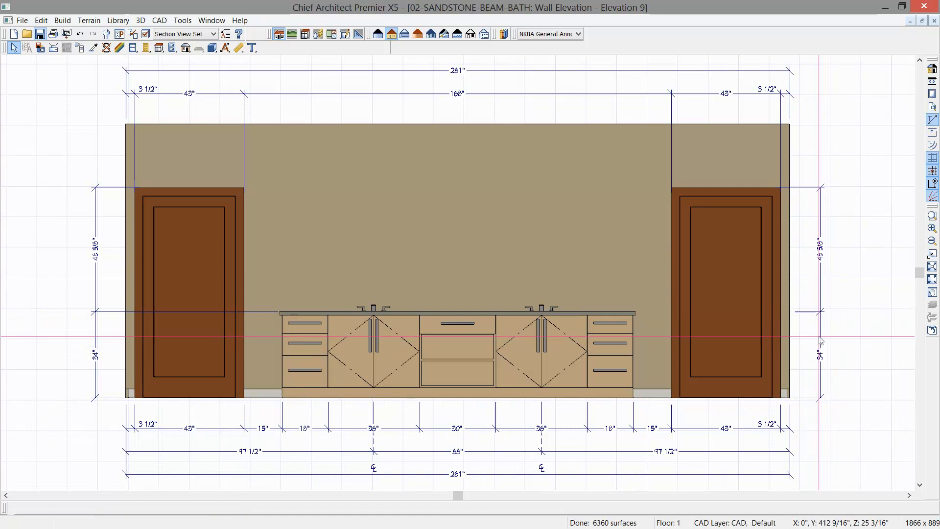
# - Set the right vertical dimension's extension length towards the marked object to 7", overriding the default, and apply it to all extensions
pyautogui.doubleClick(821, 339)
pyautogui.click(250, 41)
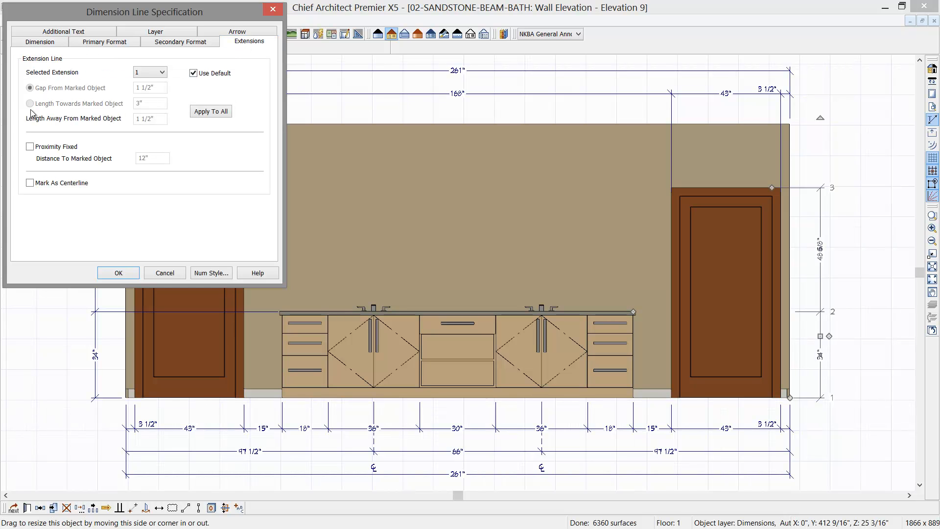
pyautogui.click(194, 73)
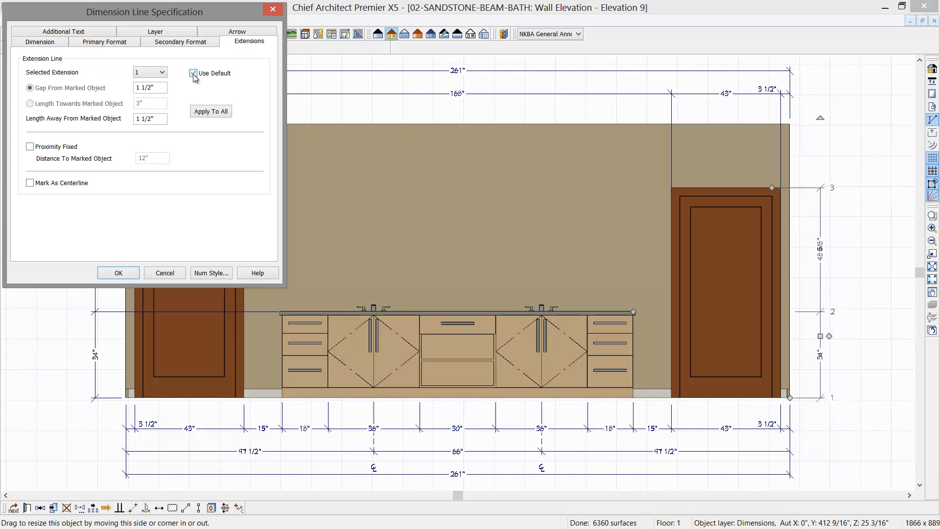
pyautogui.click(38, 107)
pyautogui.doubleClick(136, 105)
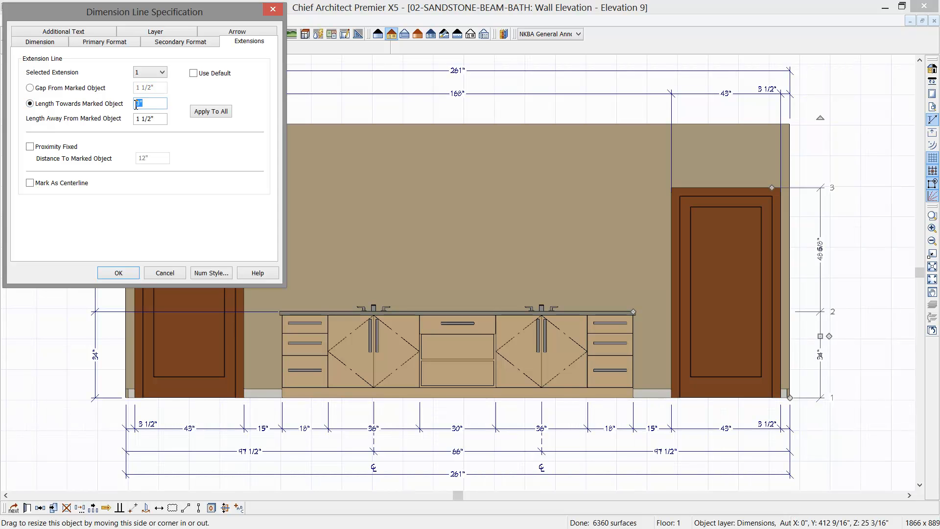
pyautogui.write('7')
pyautogui.click(211, 112)
pyautogui.click(118, 274)
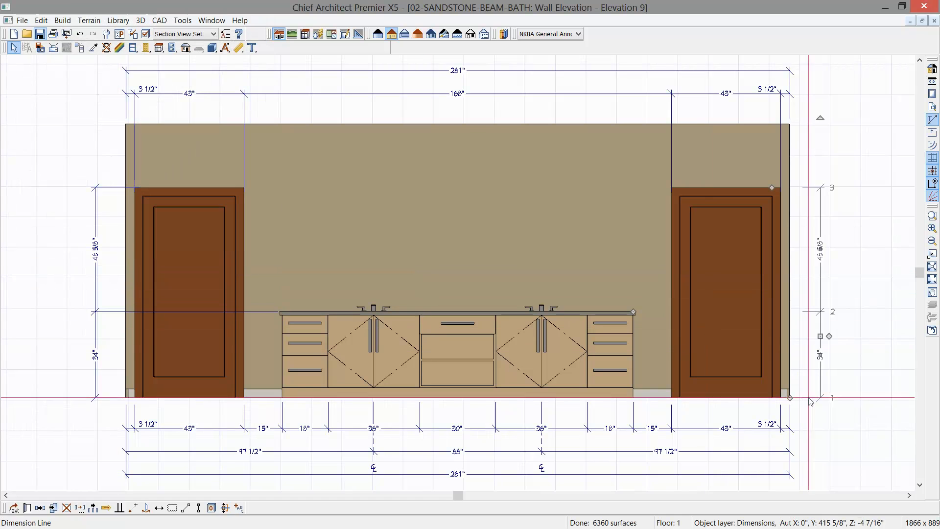
pyautogui.click(833, 439)
pyautogui.moveTo(830, 456); pyautogui.dragTo(837, 441, button='middle')
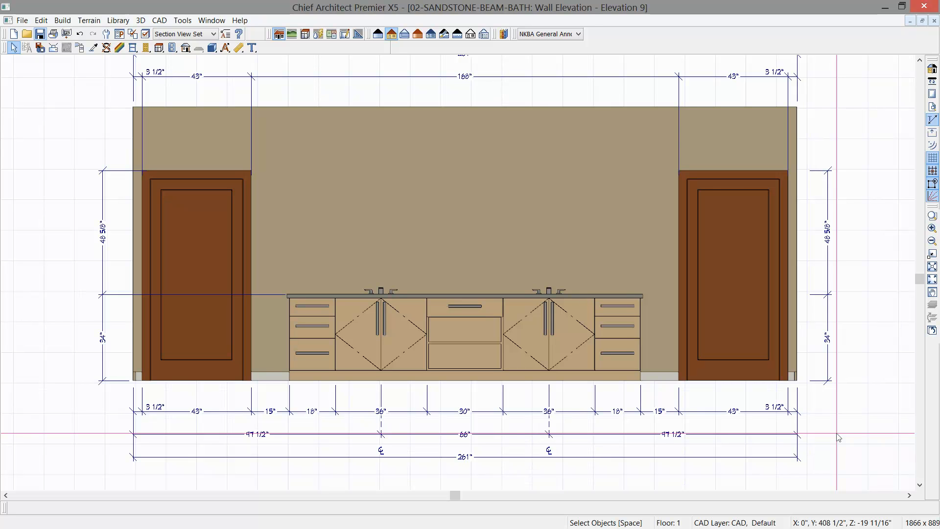
# - Draw a short horizontal CAD line near toe-kick height beside the right vertical dimension and include it in that dimension
pyautogui.press('w')
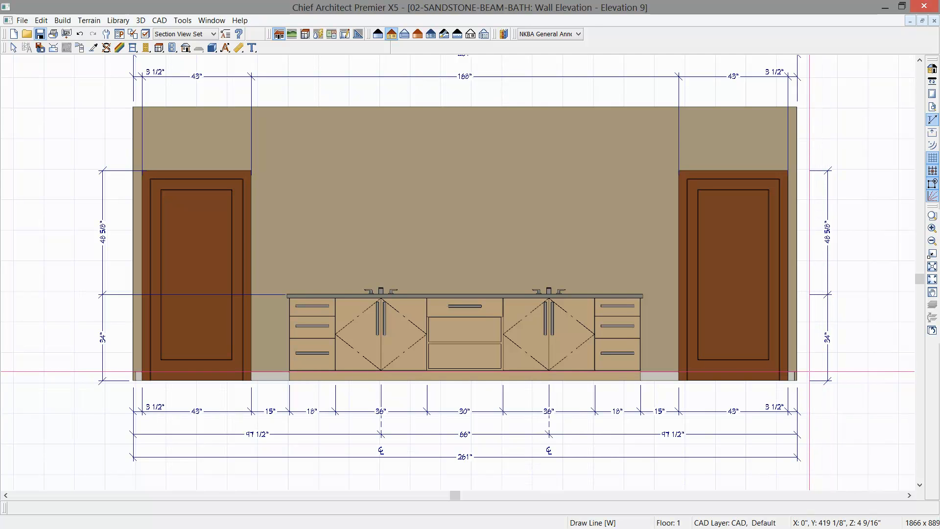
pyautogui.moveTo(809, 370); pyautogui.dragTo(823, 371)
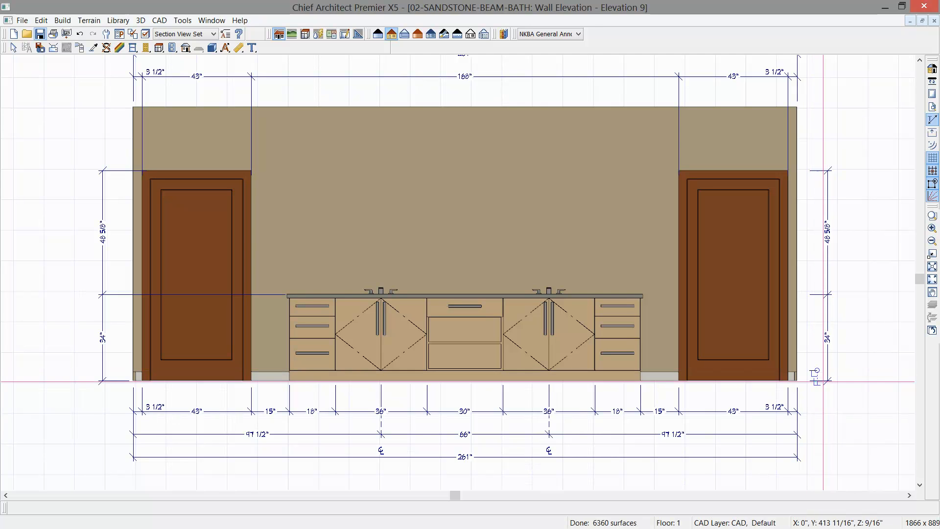
pyautogui.click(828, 378)
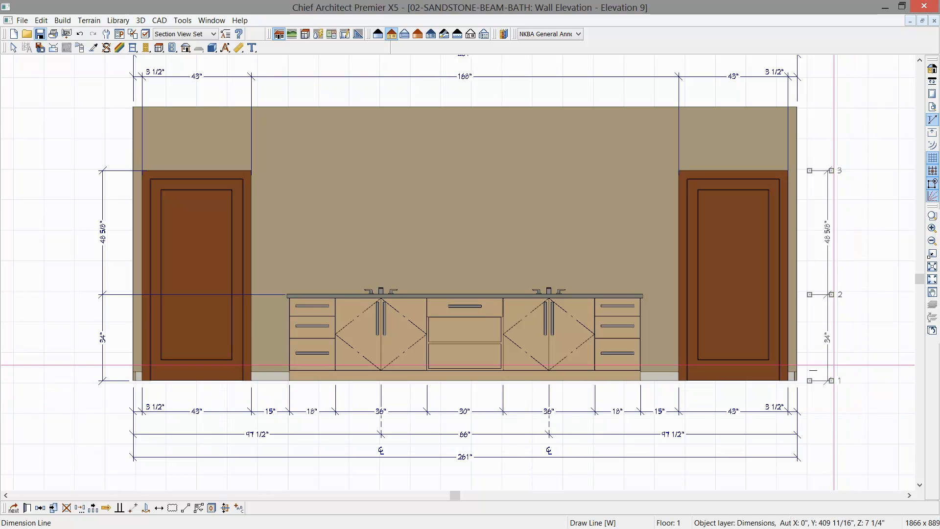
pyautogui.scroll(3, 840, 392)
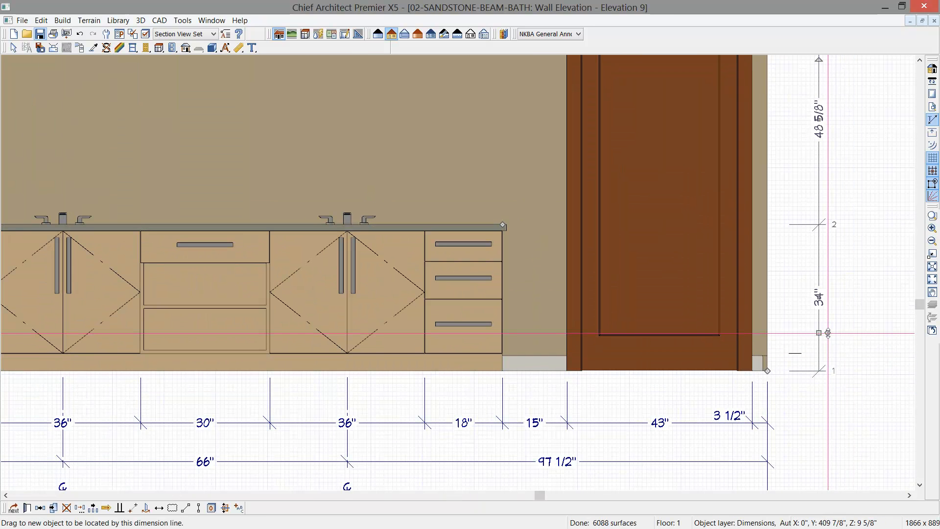
pyautogui.moveTo(828, 333); pyautogui.dragTo(797, 352)
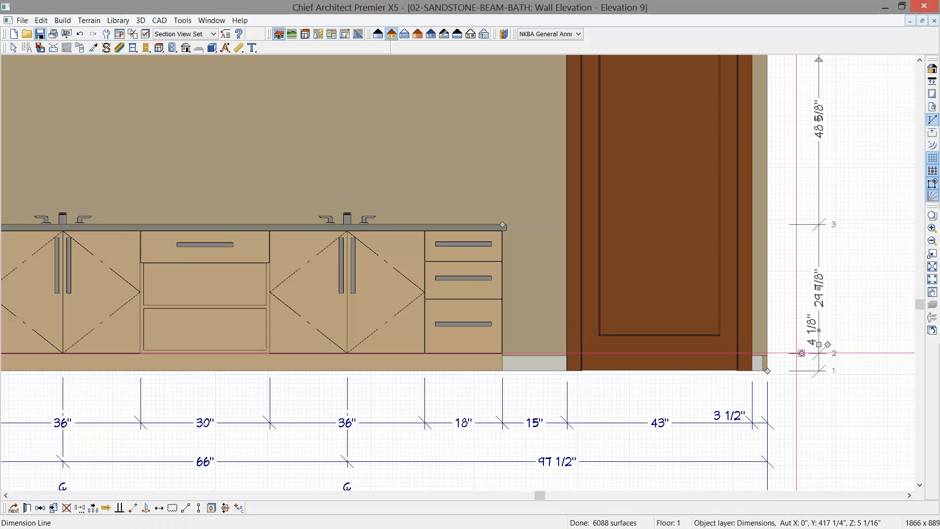
# - Set the short CAD line's height above the floor to 4 1/2" using its dimension
pyautogui.click(794, 354)
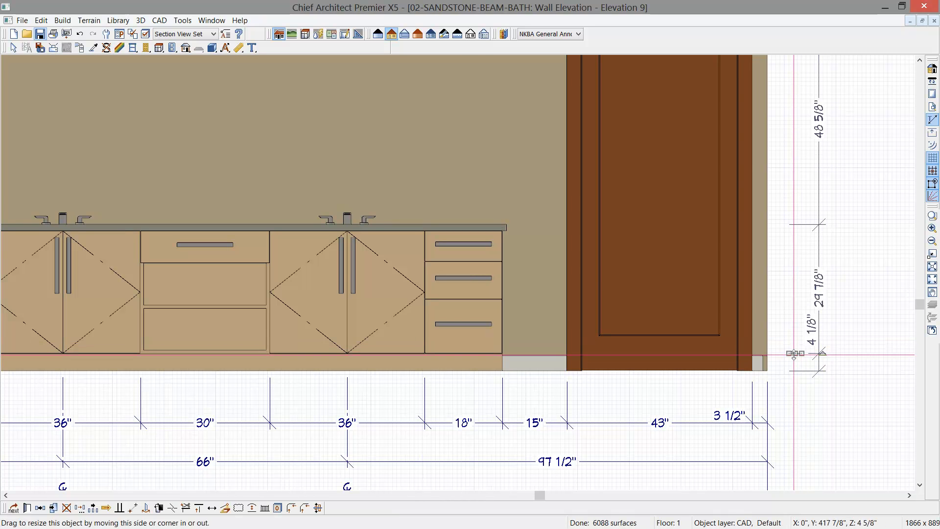
pyautogui.click(811, 333)
pyautogui.write('4 1/2')
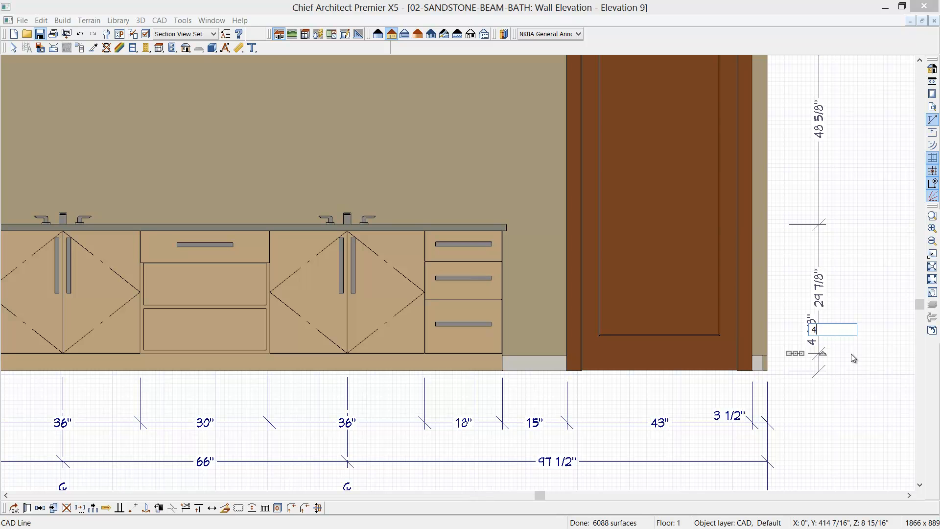
pyautogui.press('Return')
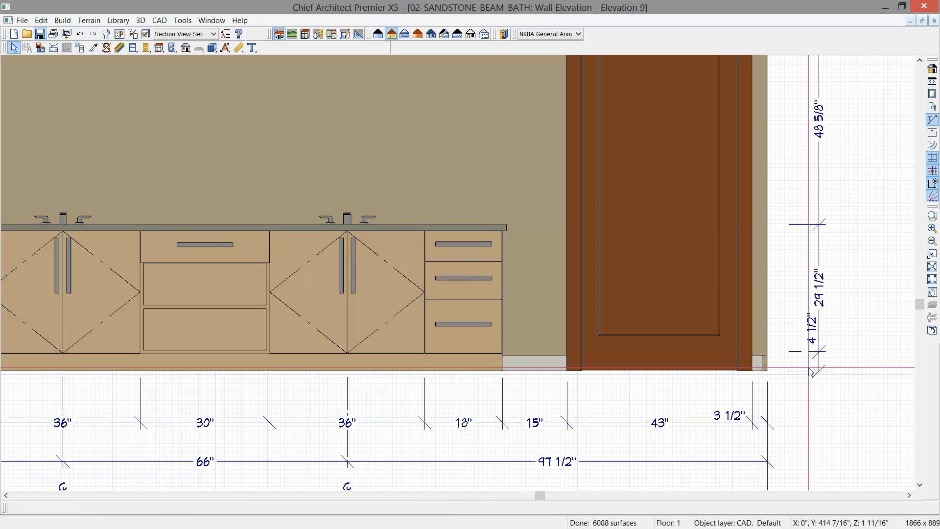
# - Lengthen the 4 1/2" mark's extension line to align with the others and move the 4 1/2" text outside the dimension line
pyautogui.click(808, 352)
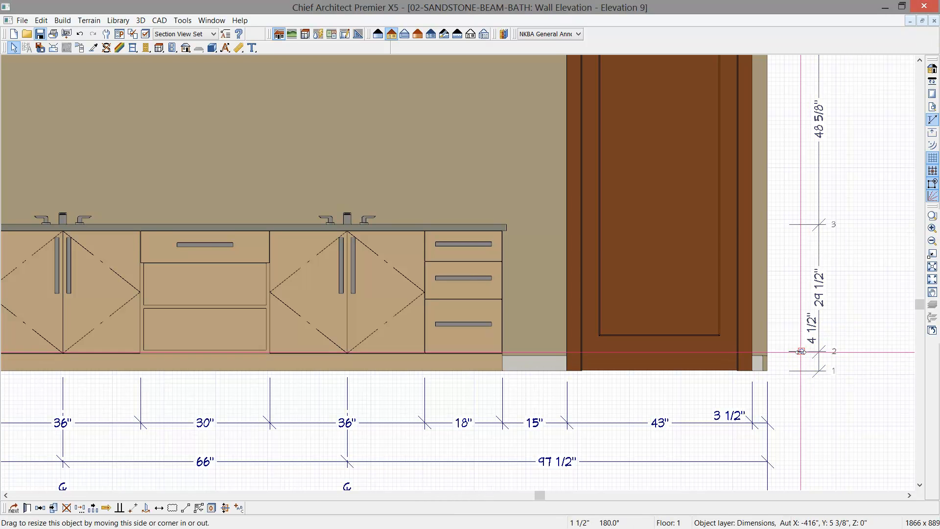
pyautogui.press('space')
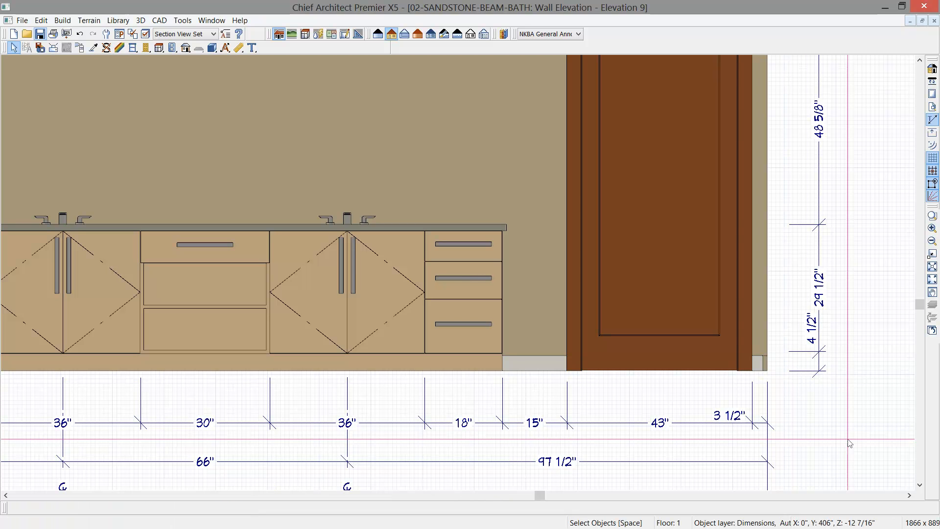
pyautogui.moveTo(819, 330); pyautogui.dragTo(838, 360)
pyautogui.click(852, 446)
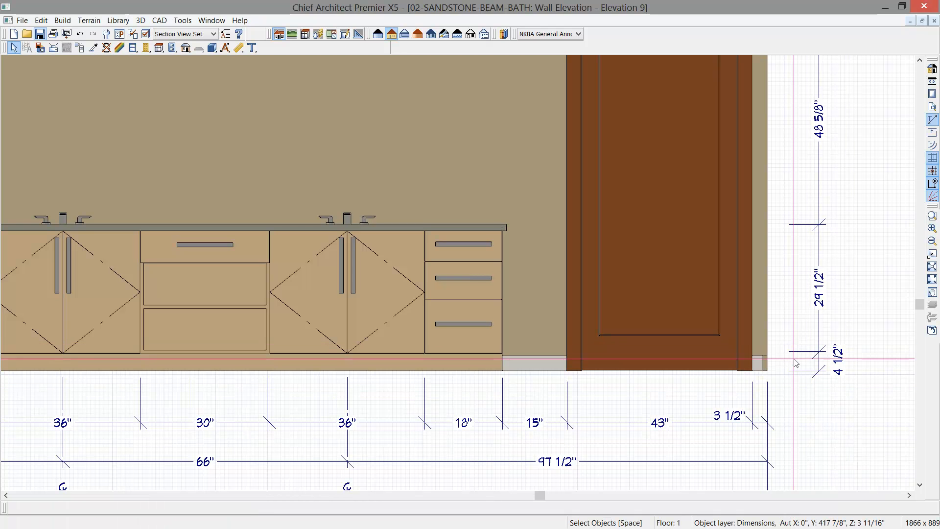
# - Open the Library Browser beside the elevation to access the Sandstone-Beam-Bath folder
pyautogui.scroll(-3, 838, 433)
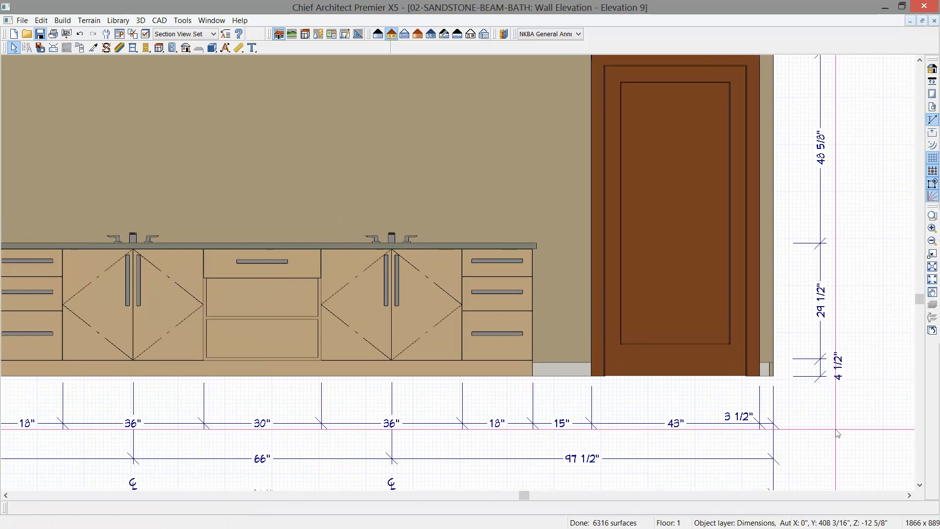
pyautogui.moveTo(803, 429); pyautogui.dragTo(844, 417, button='middle')
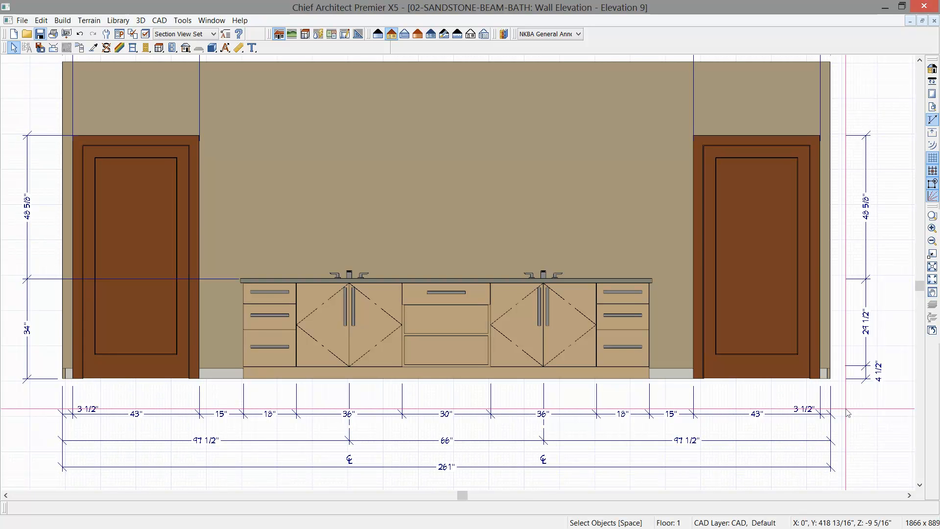
pyautogui.click(505, 34)
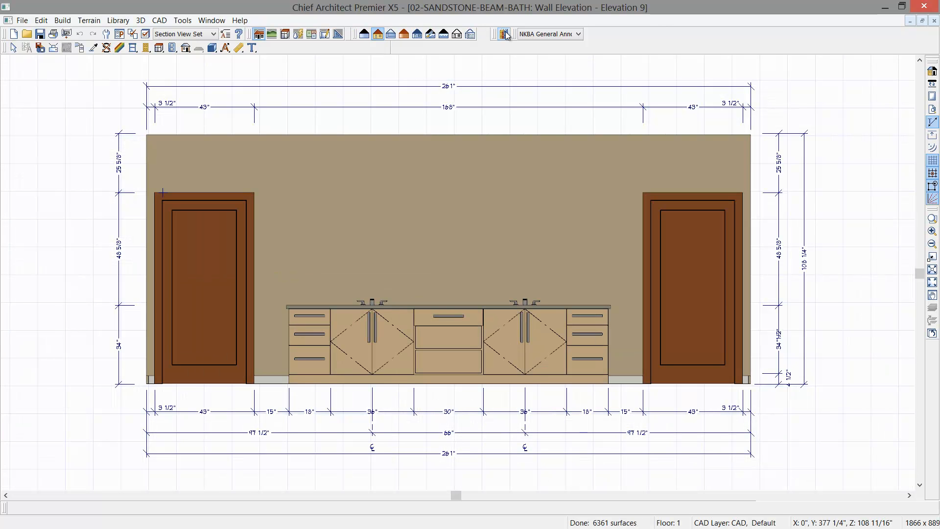
pyautogui.click(506, 34)
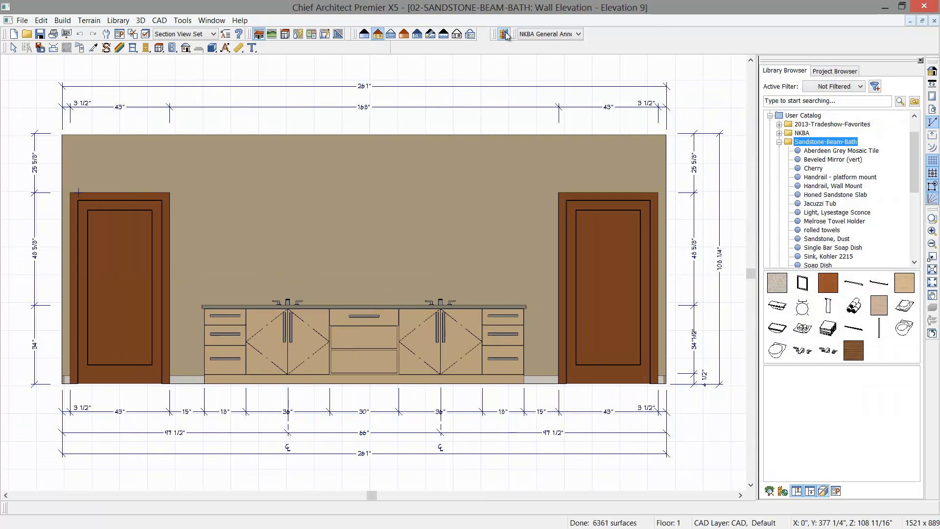
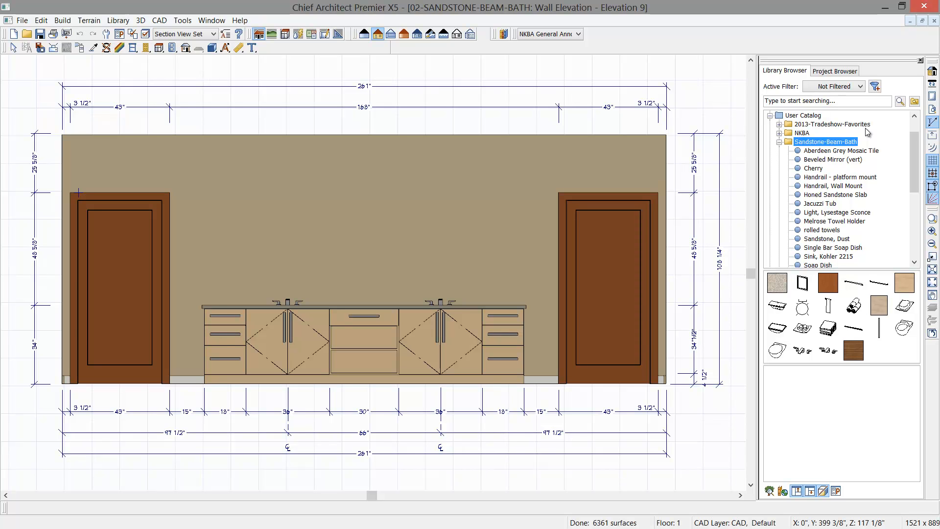
# - Place a Beveled Mirror (vert) from the Sandstone-Beam-Bath library on the wall above the vanity
pyautogui.click(860, 105)
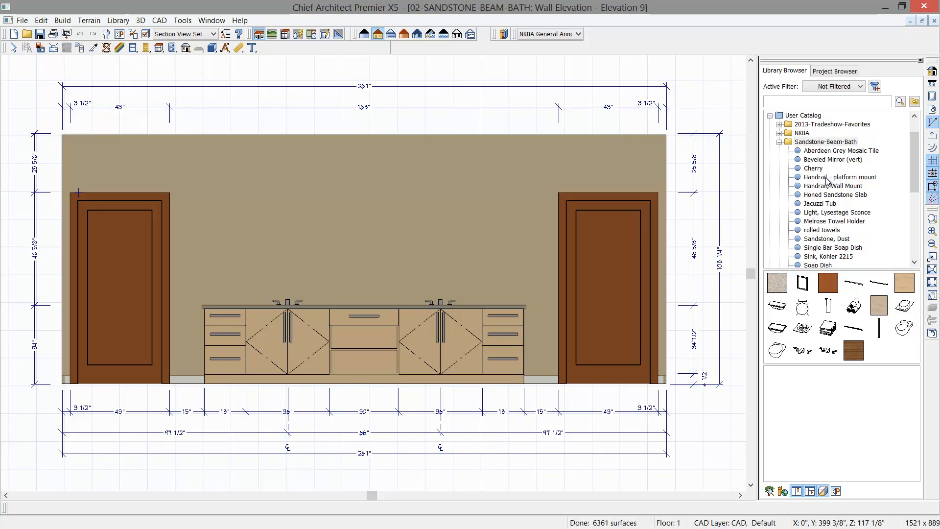
pyautogui.click(833, 159)
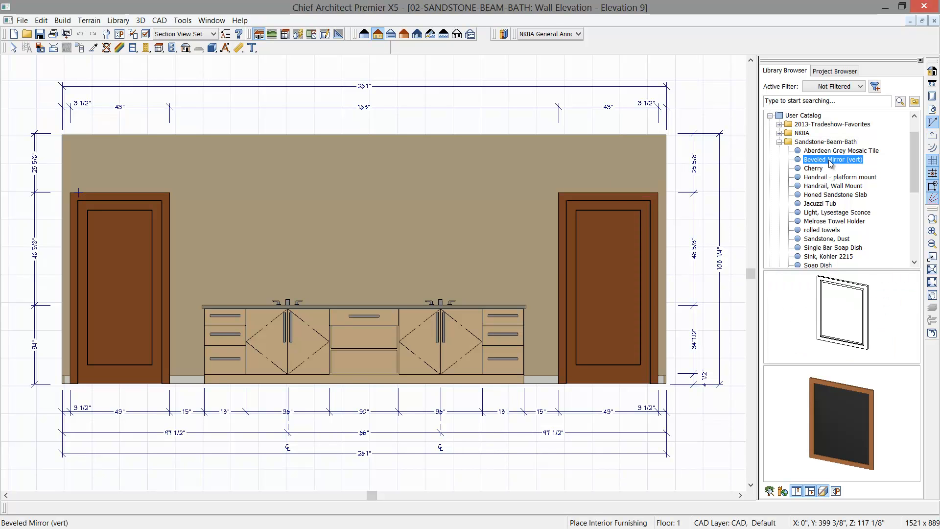
pyautogui.click(337, 238)
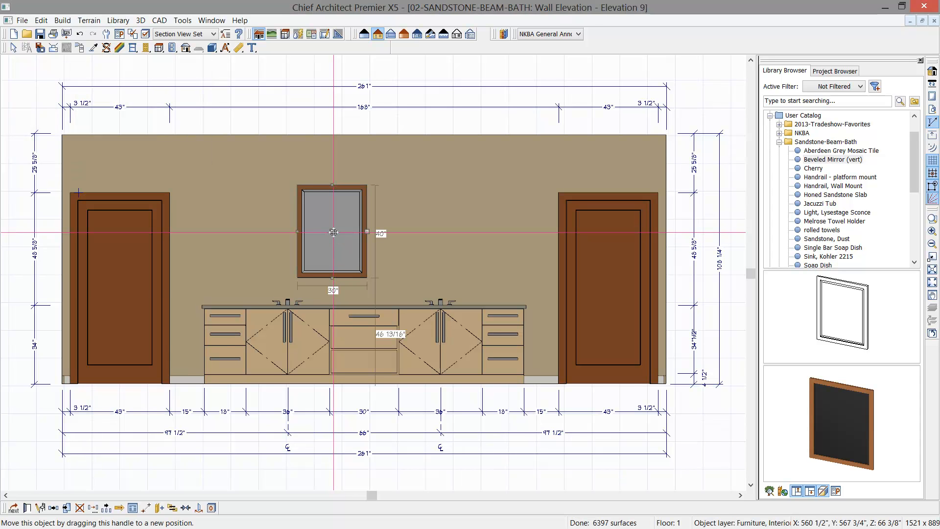
# - Set the mirror's floor-to-bottom height to 38" and center it over the left sink cabinet
pyautogui.doubleClick(333, 232)
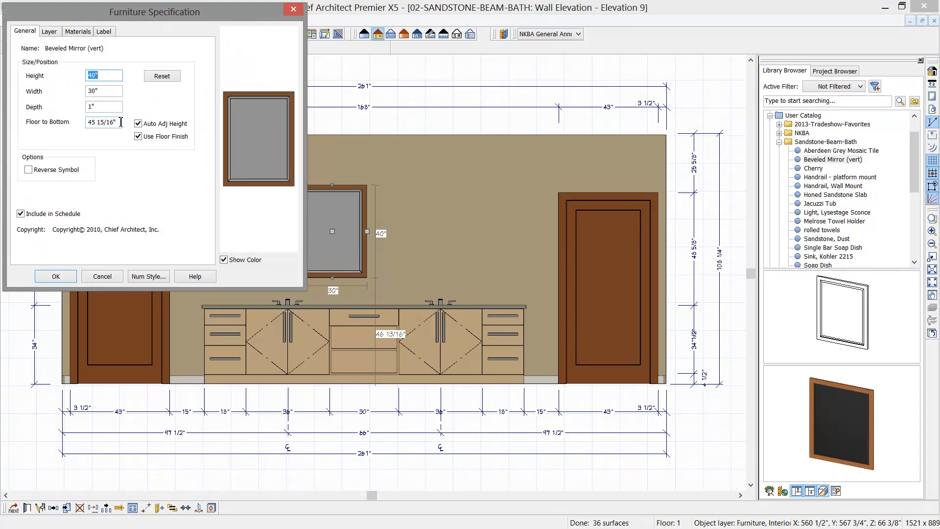
pyautogui.click(120, 122)
pyautogui.write('38')
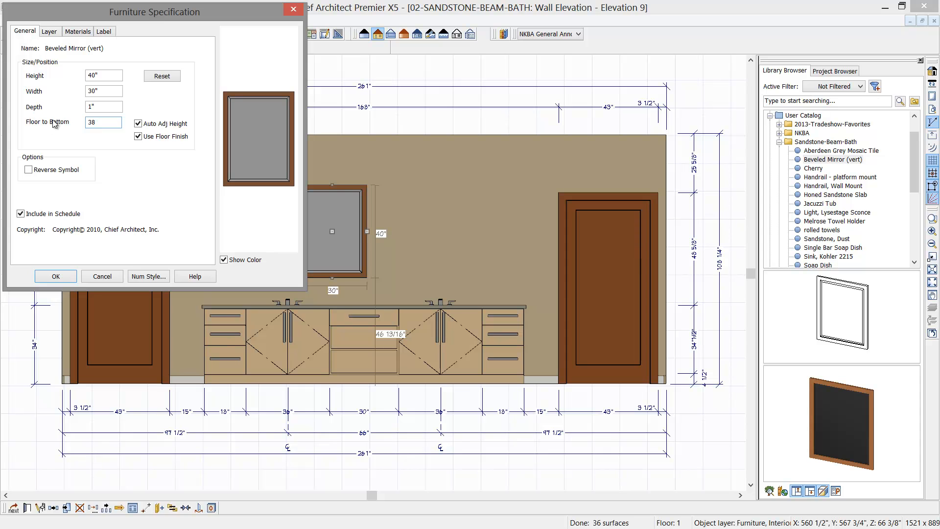
pyautogui.press('Return')
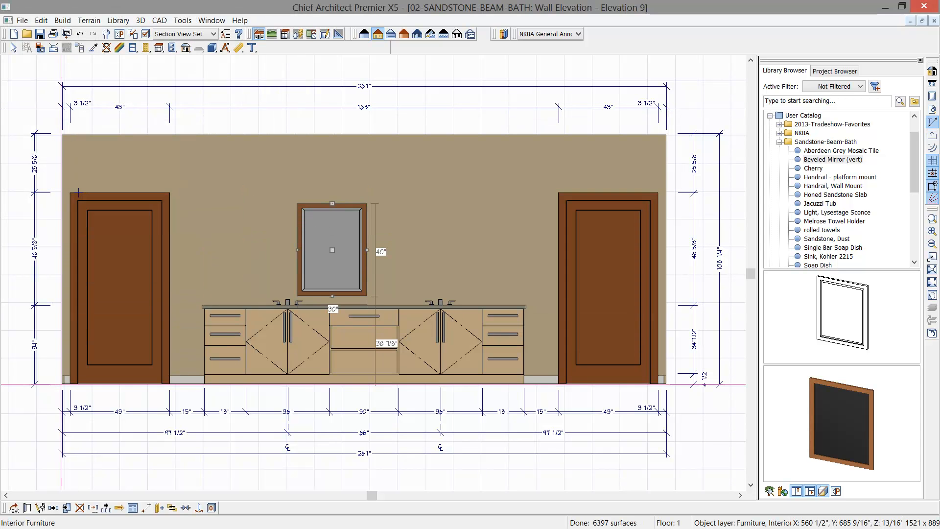
pyautogui.click(281, 339)
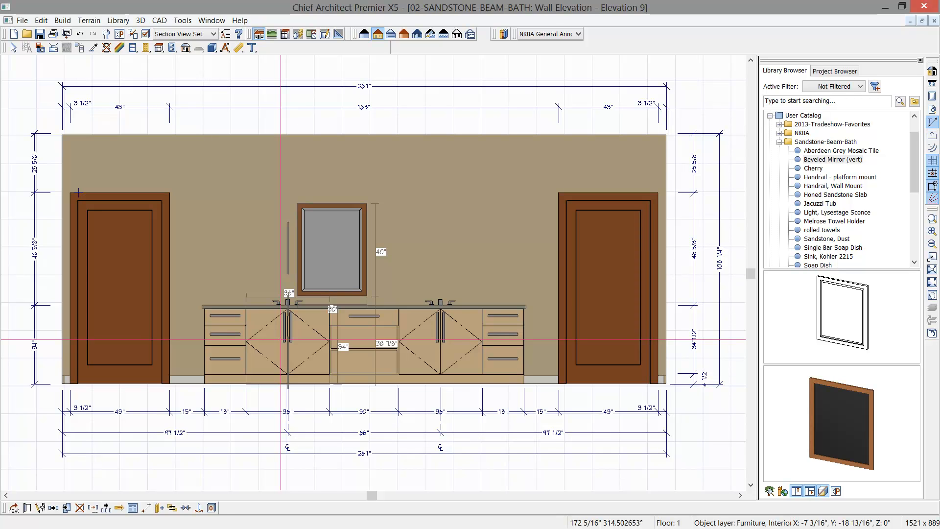
pyautogui.click(280, 339)
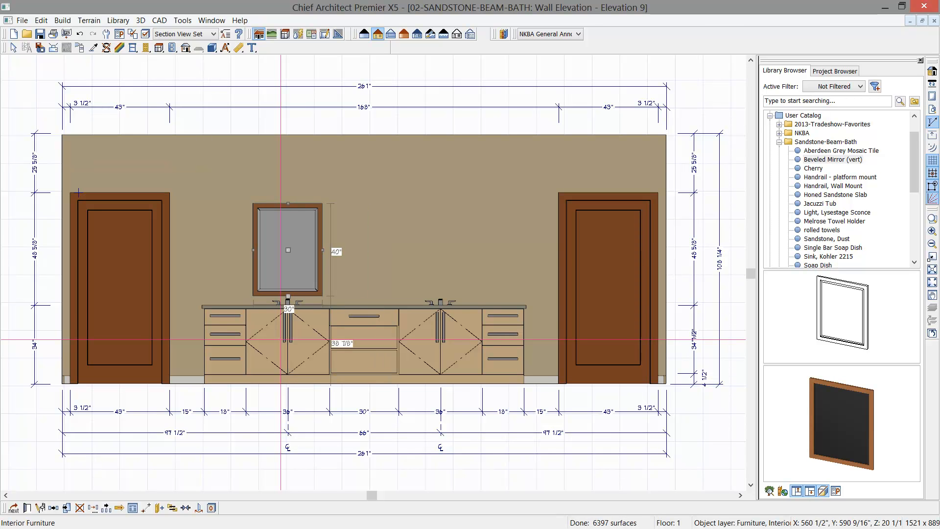
# - Place a Light, Lysestage Sconce on the wall left of the mirror and set its height to center to 67 1/2"
pyautogui.click(828, 213)
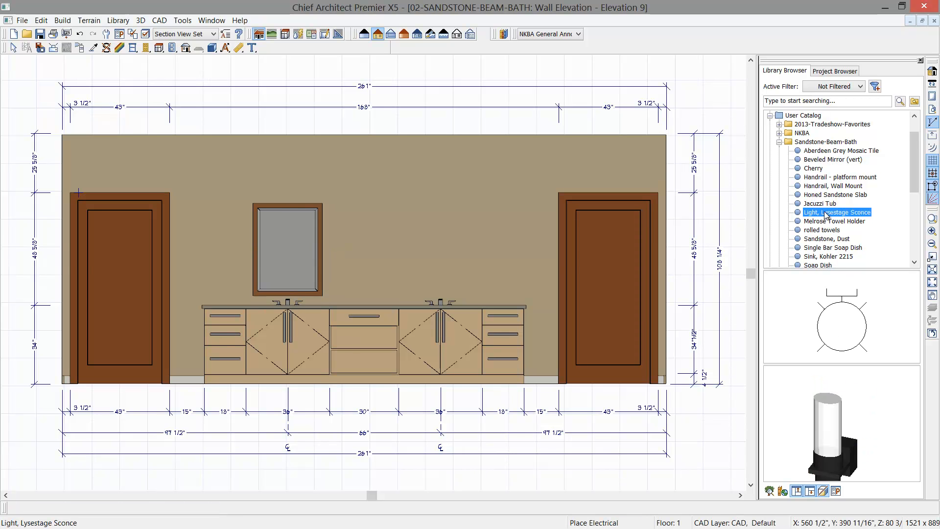
pyautogui.click(228, 253)
pyautogui.click(228, 254)
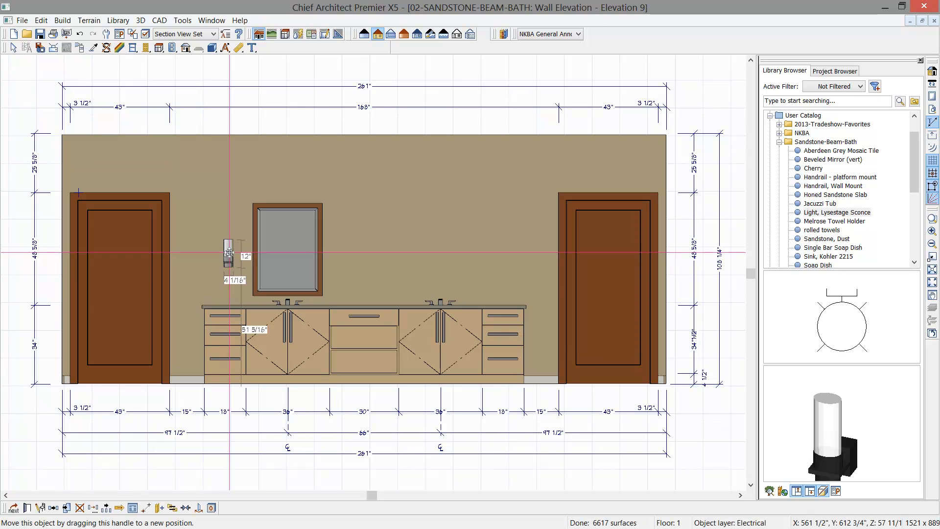
pyautogui.doubleClick(228, 253)
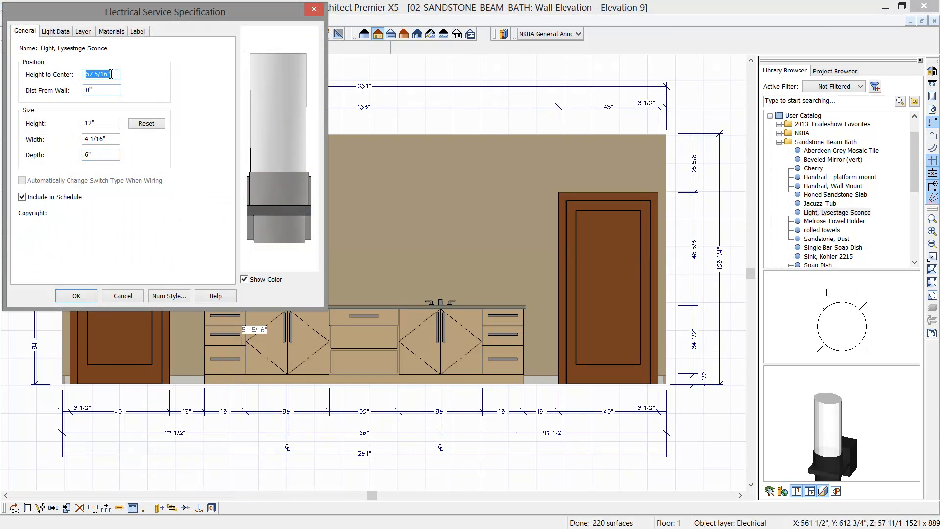
pyautogui.write('67')
pyautogui.press('Tab')
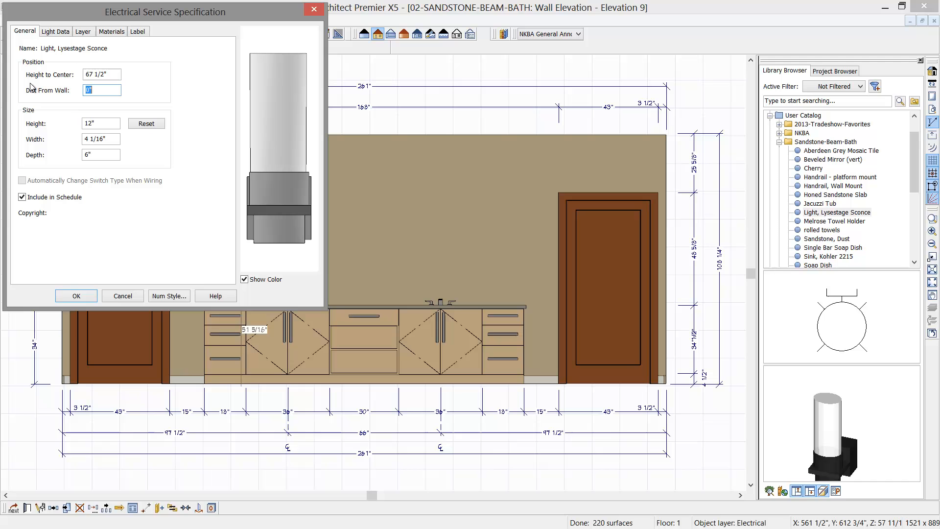
pyautogui.click(77, 296)
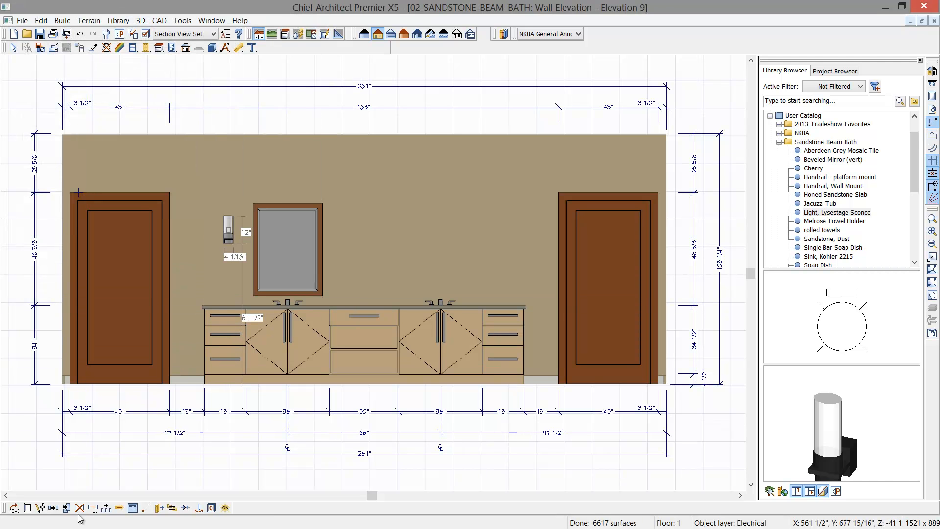
# - Center the sconce over the left drawer cabinet and make a reflected copy of it about the left sink cabinet
pyautogui.click(186, 509)
pyautogui.click(221, 352)
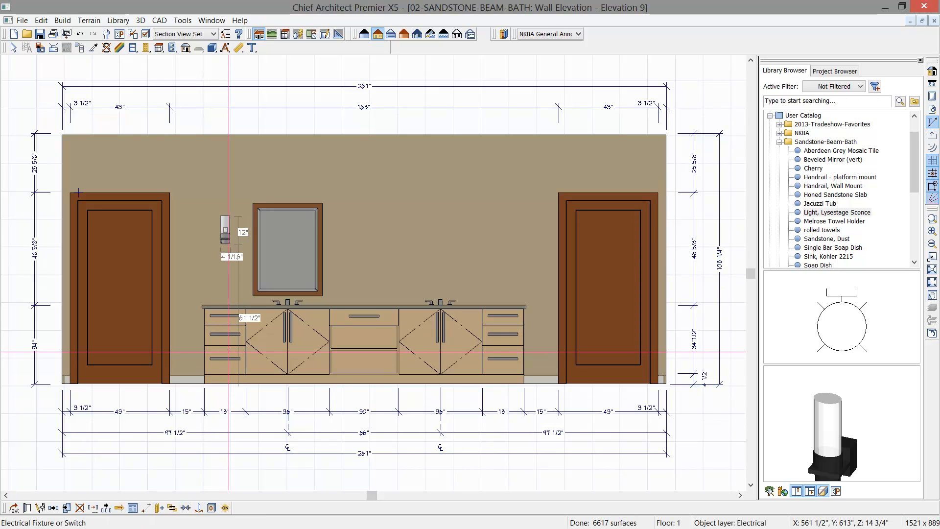
pyautogui.click(53, 508)
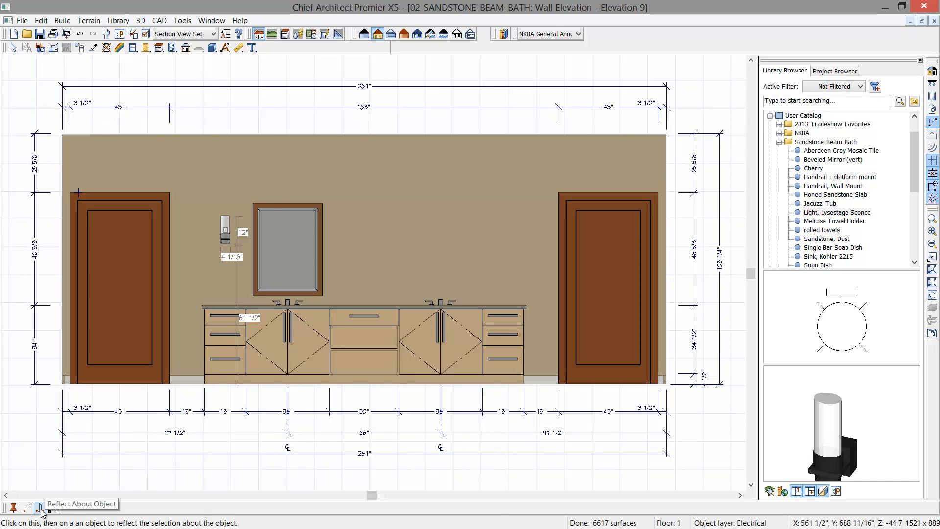
pyautogui.click(280, 359)
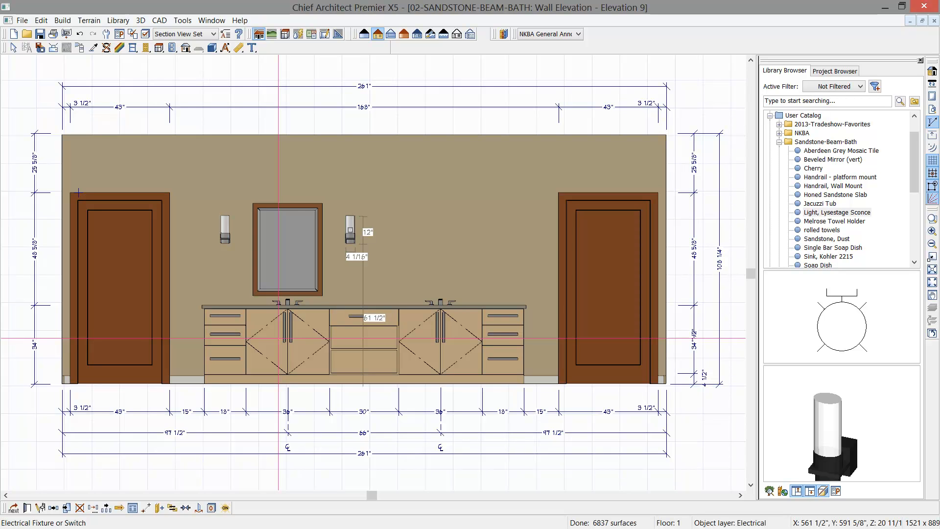
# - Copy the mirror and both sconces to the right sink by reflecting them about the vanity's middle cabinet
pyautogui.keyDown('shift'); pyautogui.click(293, 256); pyautogui.keyUp('shift')
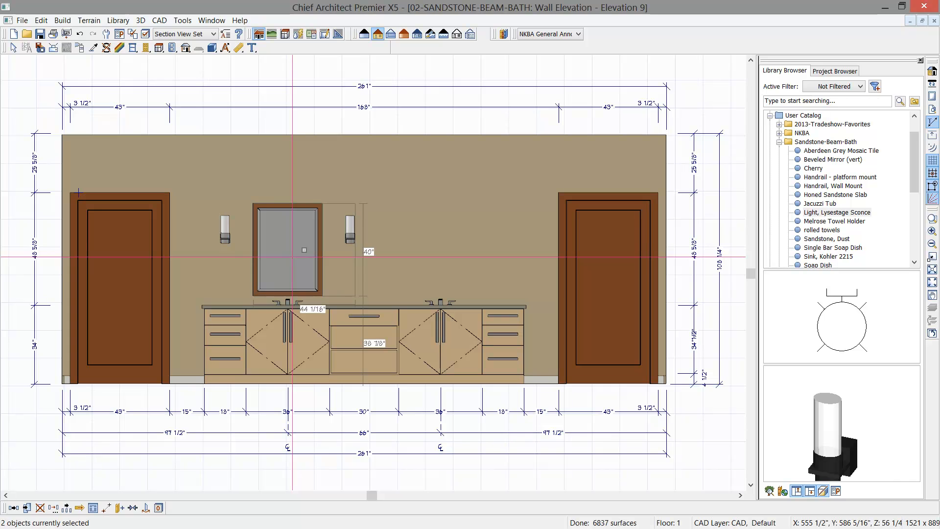
pyautogui.keyDown('shift'); pyautogui.click(226, 234); pyautogui.keyUp('shift')
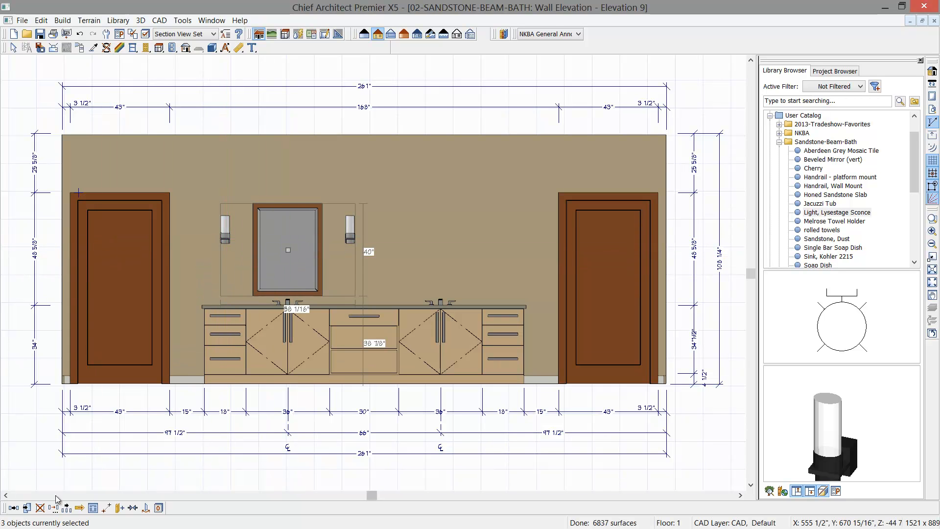
pyautogui.click(14, 509)
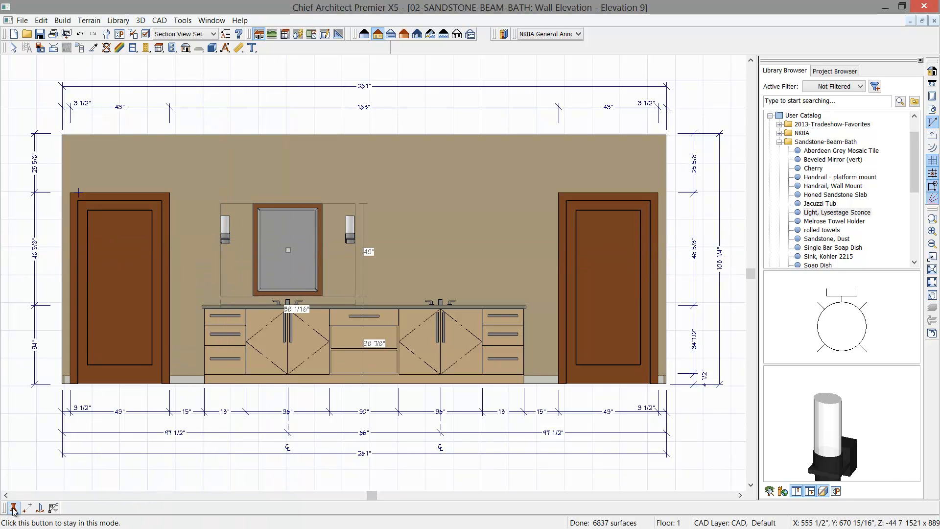
pyautogui.click(41, 509)
pyautogui.click(370, 357)
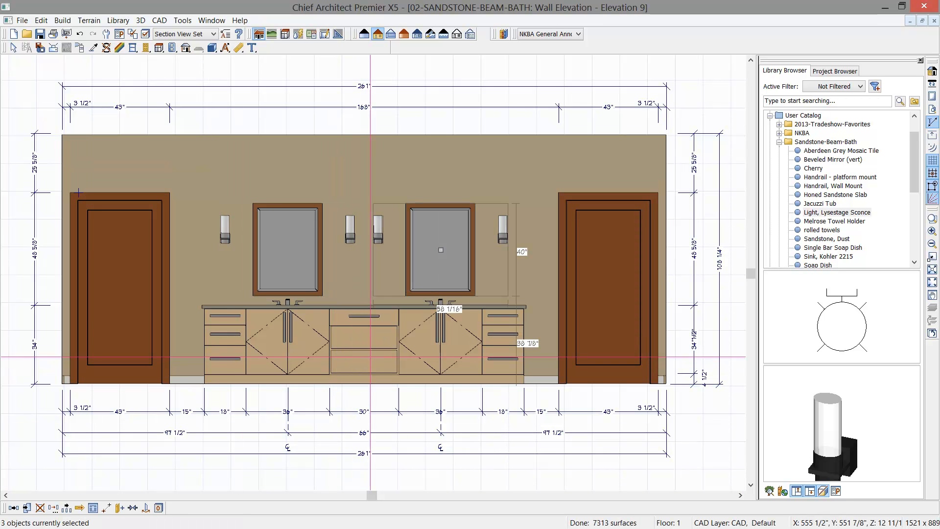
pyautogui.press('space')
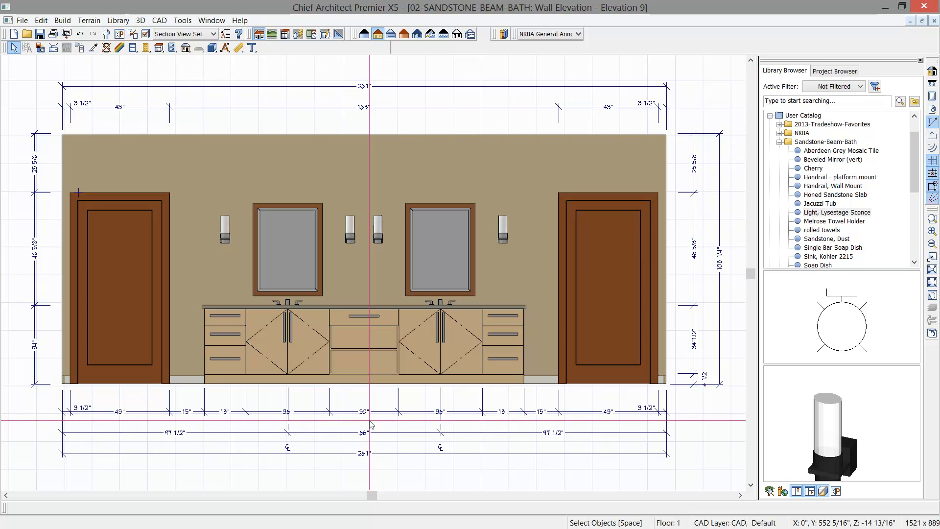
# - Draw a polyline solid about 49" high above the countertop and stretch it to span the wall between the two doors
pyautogui.click(212, 47)
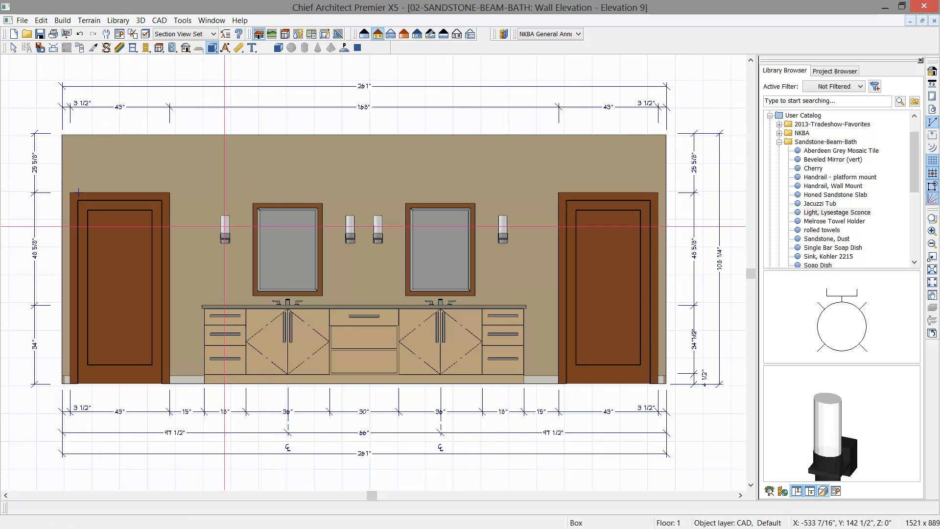
pyautogui.click(344, 48)
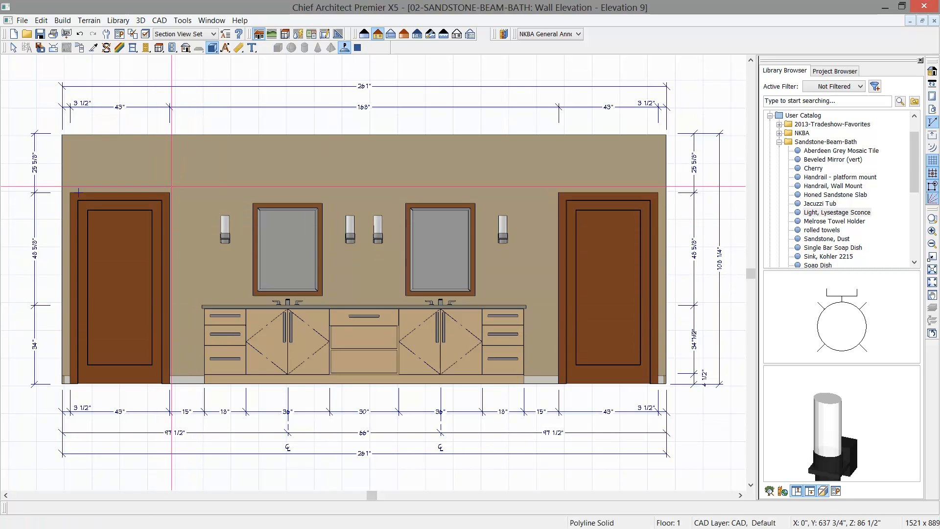
pyautogui.moveTo(172, 192); pyautogui.dragTo(213, 305)
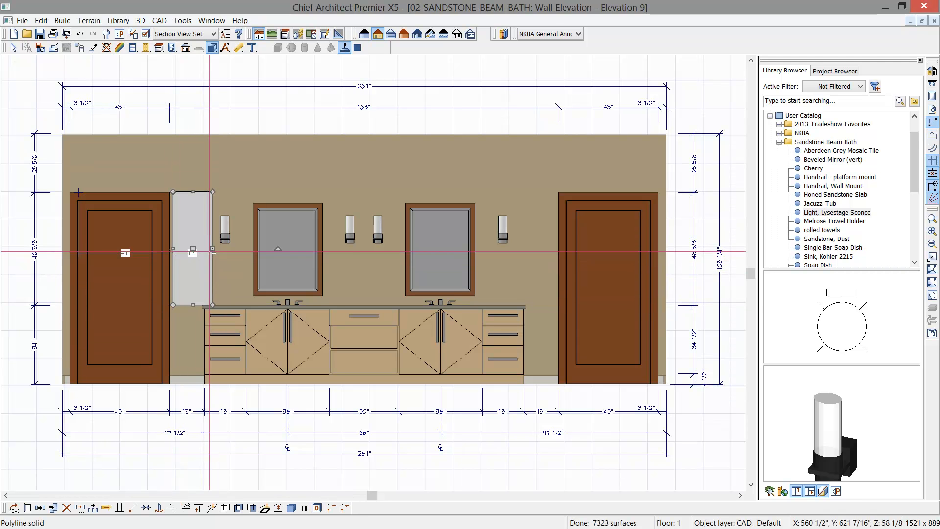
pyautogui.moveTo(213, 249); pyautogui.dragTo(560, 258)
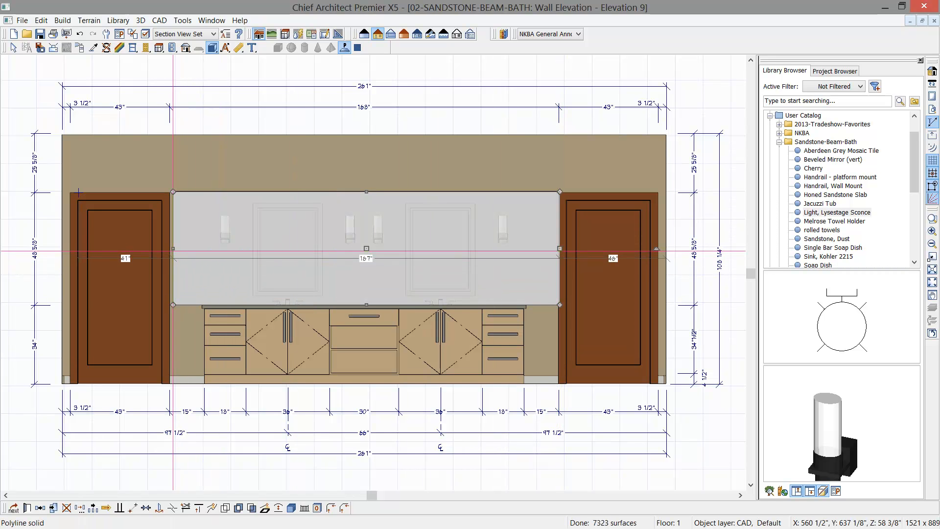
pyautogui.moveTo(173, 248); pyautogui.dragTo(170, 251)
pyautogui.press('space')
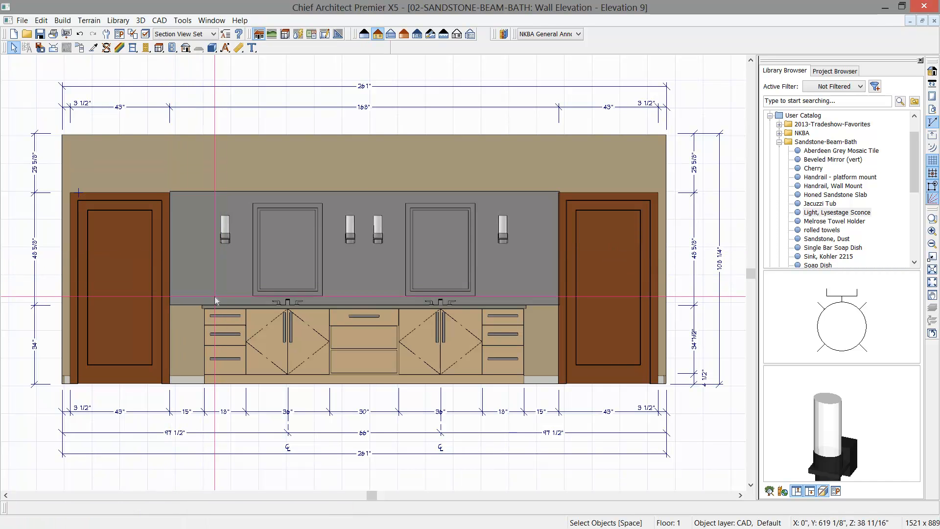
# - Set the wall panel solid's thickness to 0.25" and lower its top edge to align with the top of the door casing
pyautogui.scroll(2, 215, 298)
pyautogui.scroll(1, 215, 298)
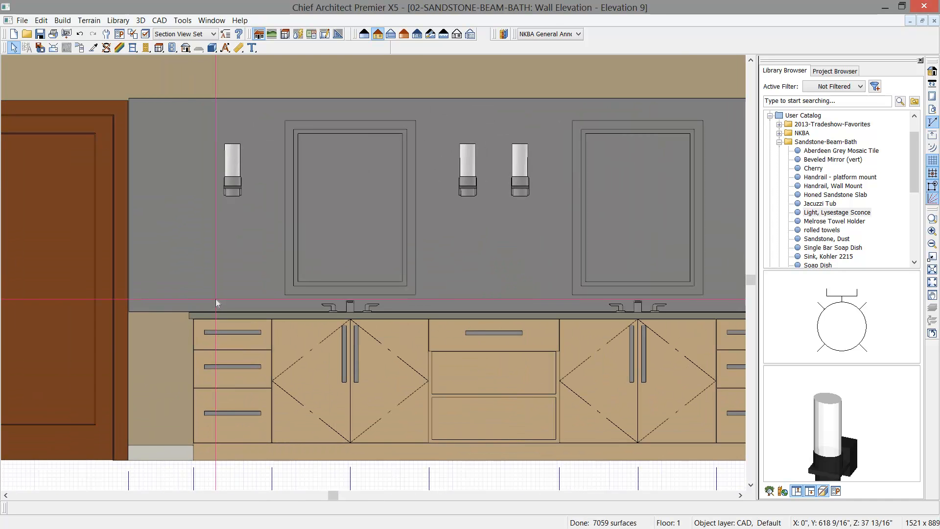
pyautogui.doubleClick(204, 293)
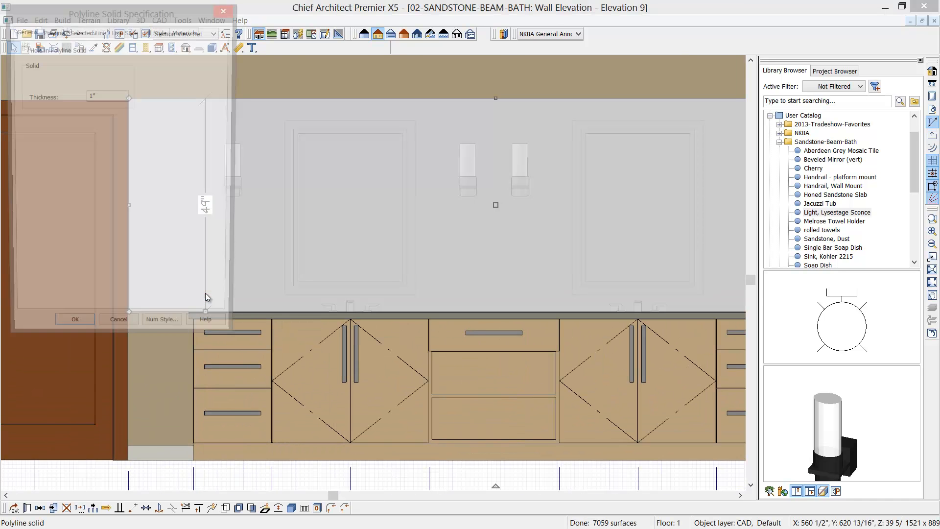
pyautogui.moveTo(99, 107); pyautogui.dragTo(60, 99)
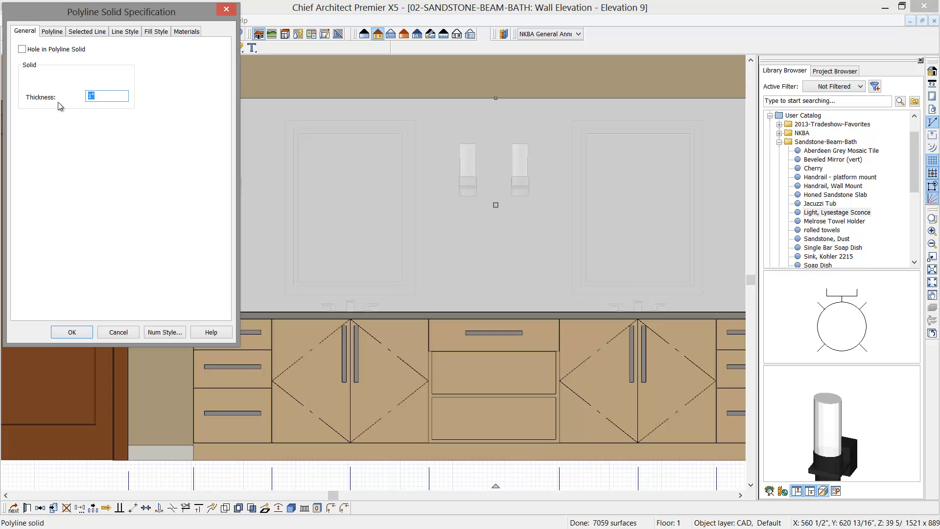
pyautogui.write('.25')
pyautogui.click(55, 330)
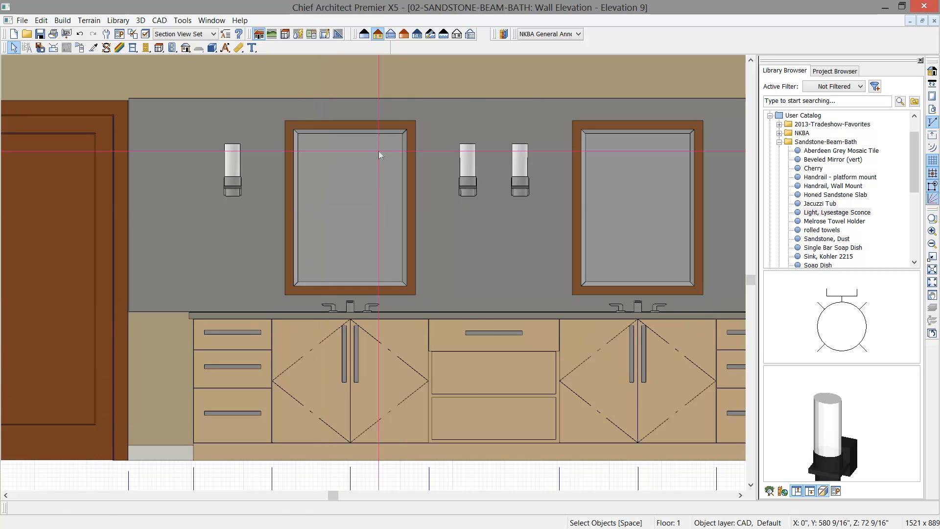
pyautogui.click(469, 123)
pyautogui.moveTo(490, 101); pyautogui.dragTo(481, 104)
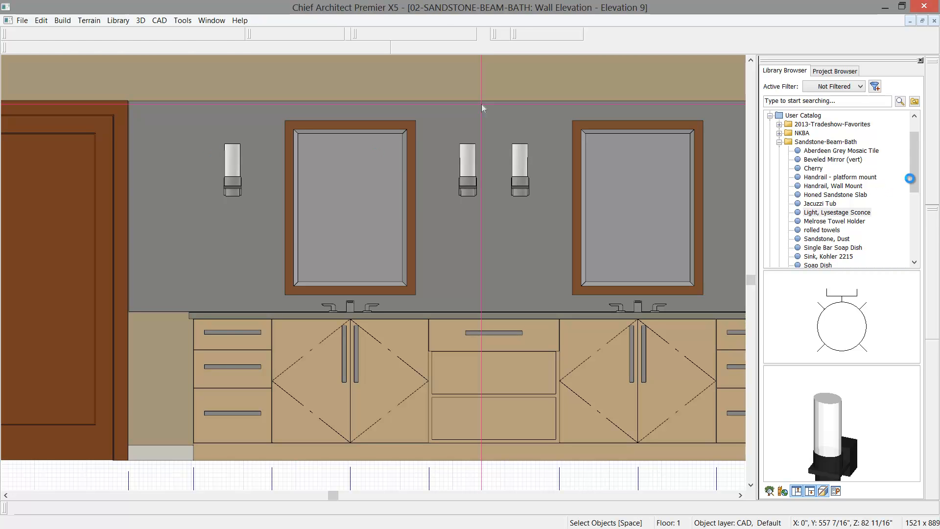
# - Apply the Wood, Cedar library material to the wall panel behind the mirrors
pyautogui.moveTo(916, 175); pyautogui.dragTo(913, 214)
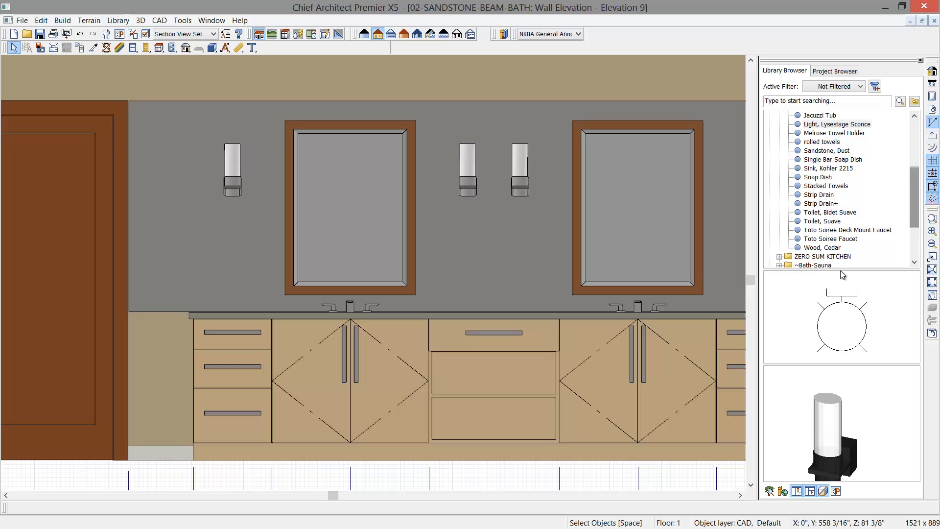
pyautogui.click(817, 248)
pyautogui.click(844, 323)
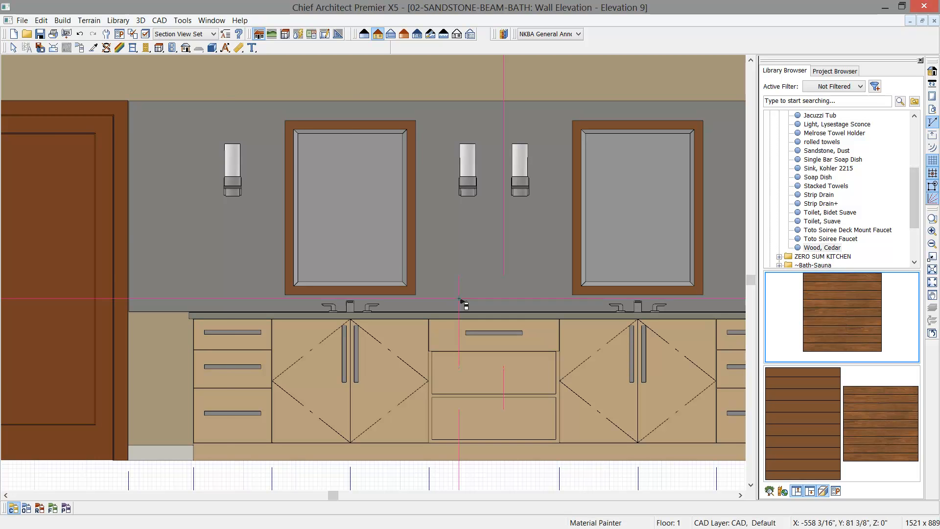
pyautogui.click(226, 277)
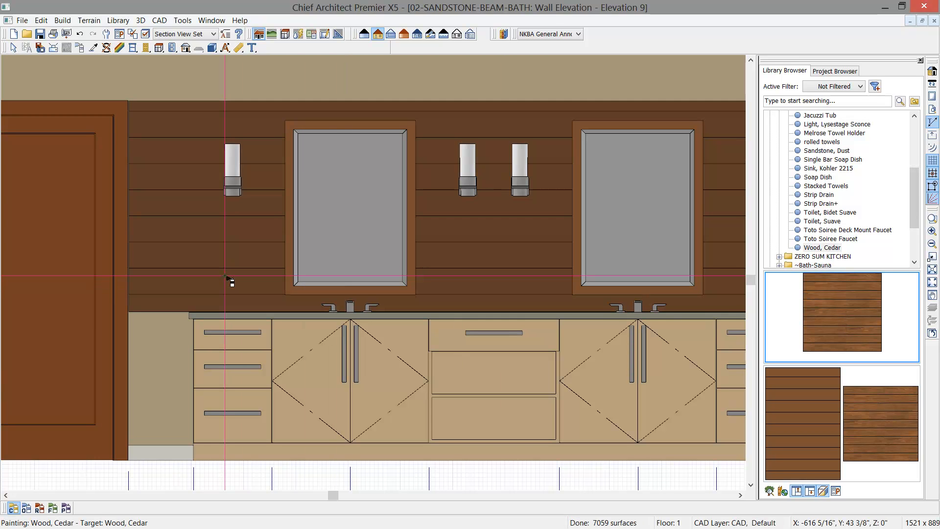
pyautogui.moveTo(183, 272); pyautogui.dragTo(228, 272, button='middle')
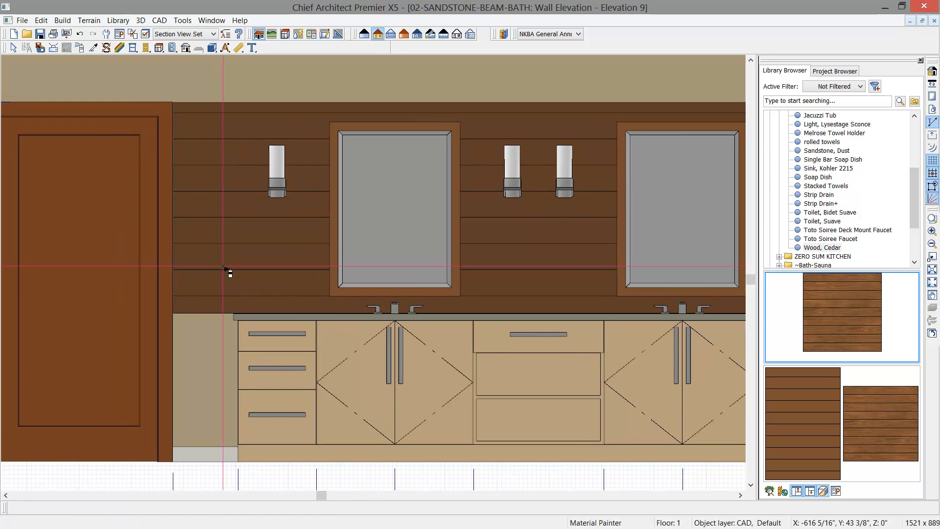
# - Extend the cedar wall panel's left edge so that it meets the left door's casing
pyautogui.rightClick(223, 266)
pyautogui.scroll(2, 198, 250)
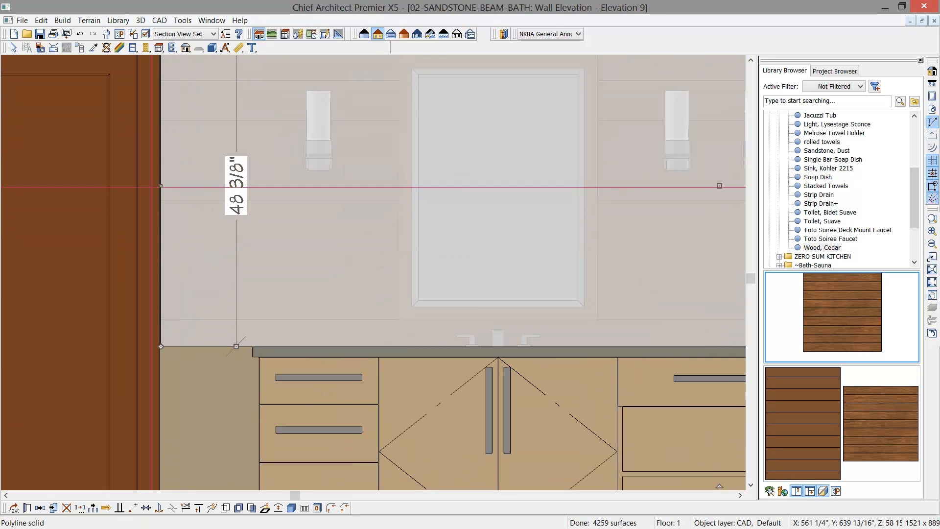
pyautogui.moveTo(161, 187)
pyautogui.mouseDown()
pyautogui.moveTo(147, 187)
pyautogui.moveTo(158, 186)
pyautogui.mouseUp()
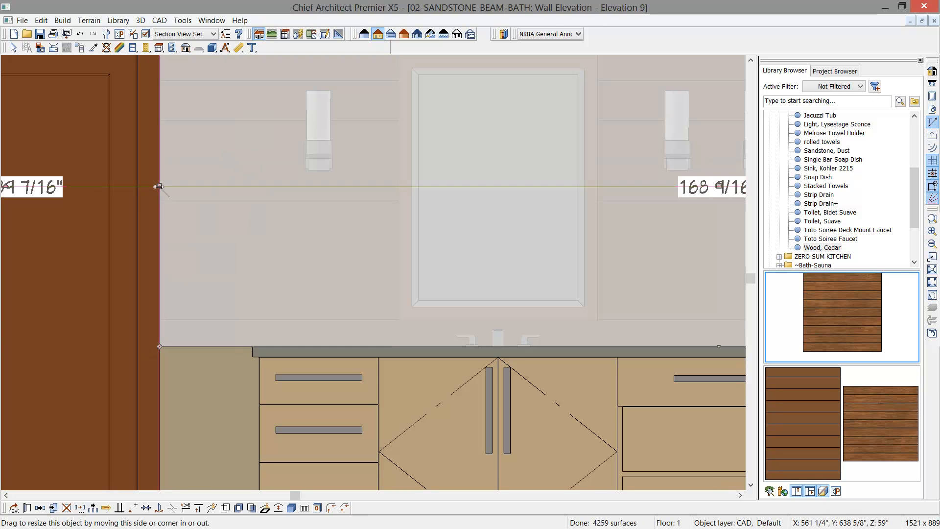
pyautogui.press('space')
pyautogui.scroll(-2, 209, 247)
pyautogui.moveTo(208, 249); pyautogui.dragTo(169, 289, button='middle')
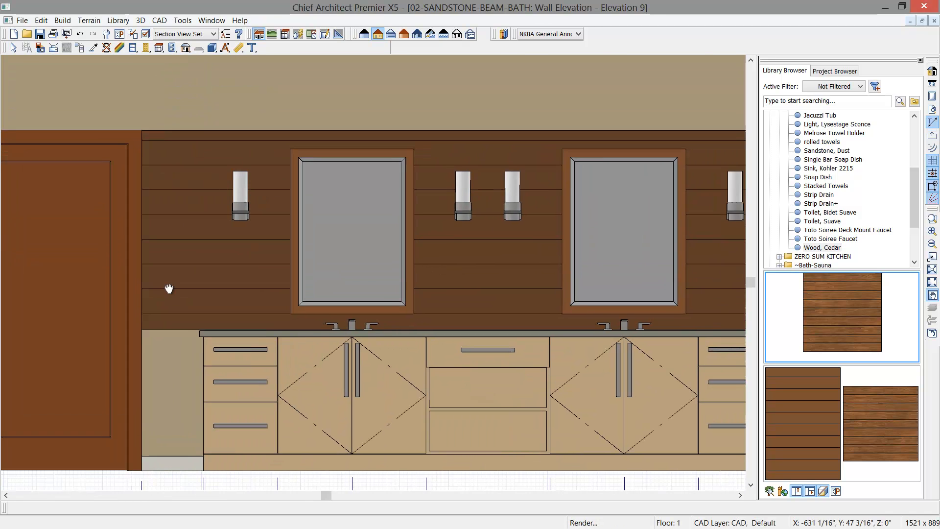
pyautogui.scroll(-1, 166, 285)
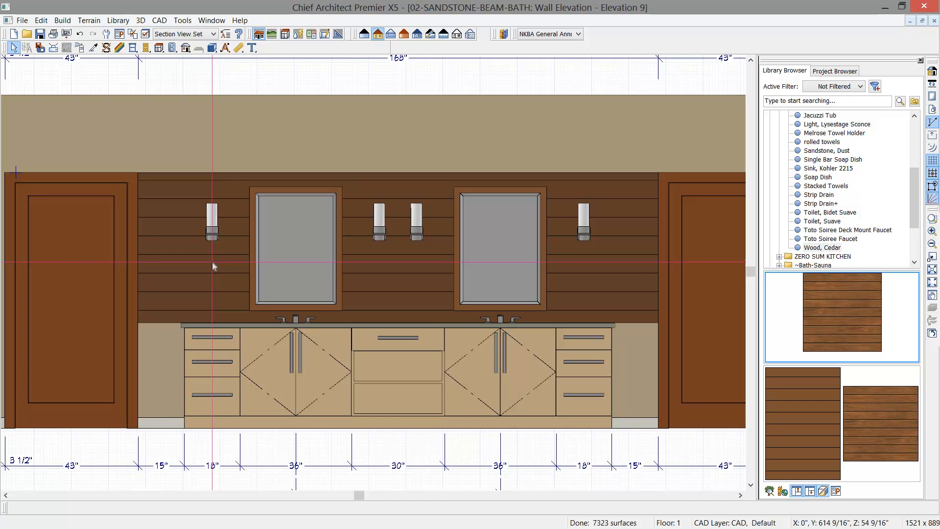
pyautogui.scroll(-1, 212, 264)
pyautogui.scroll(-1, 212, 263)
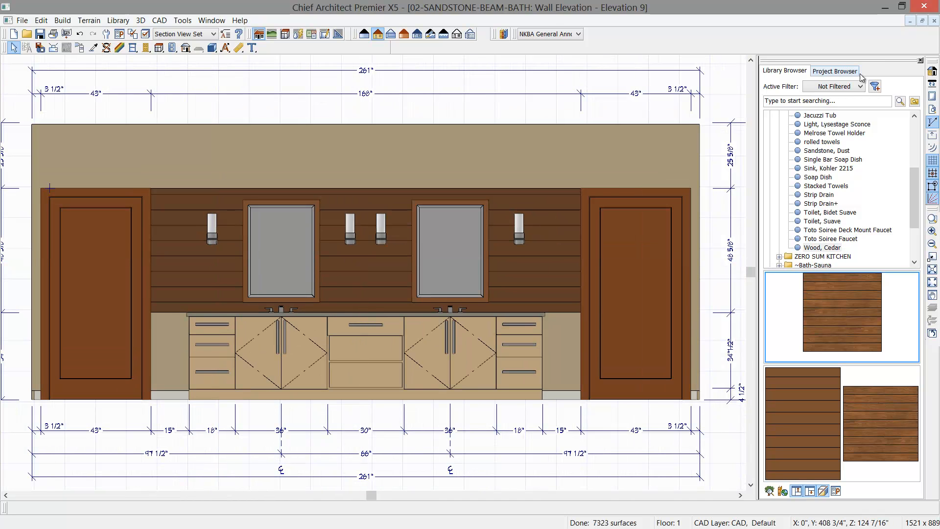
# - Close the library and the wall elevation, and create a perspective floor overview orbited to face the double-sink vanity
pyautogui.click(920, 61)
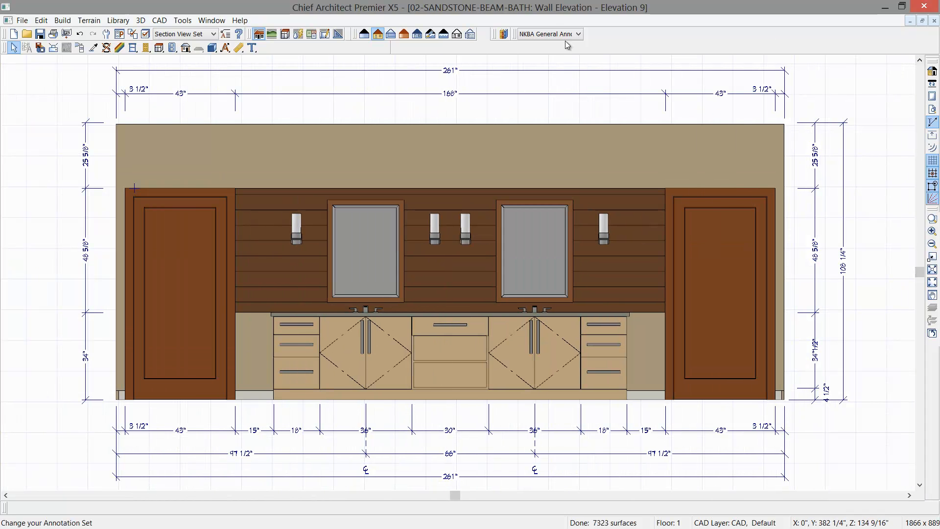
pyautogui.click(934, 20)
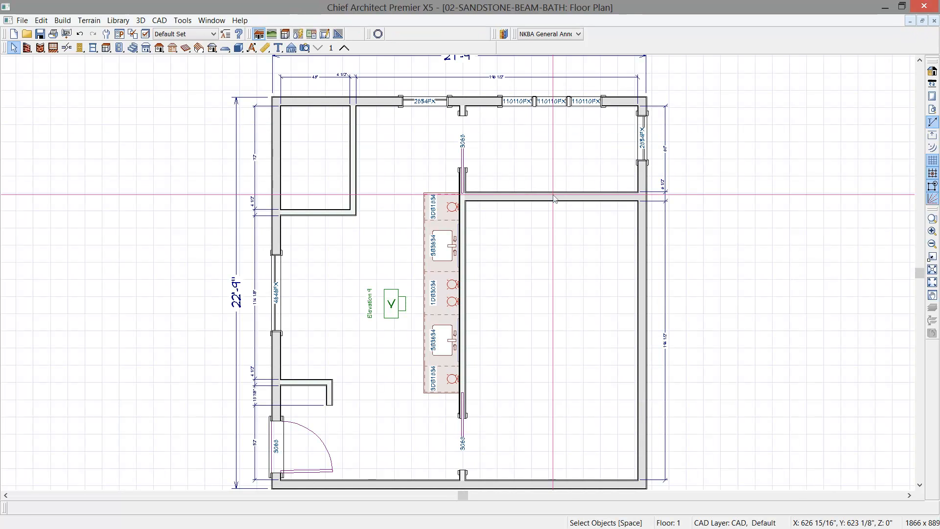
pyautogui.click(310, 40)
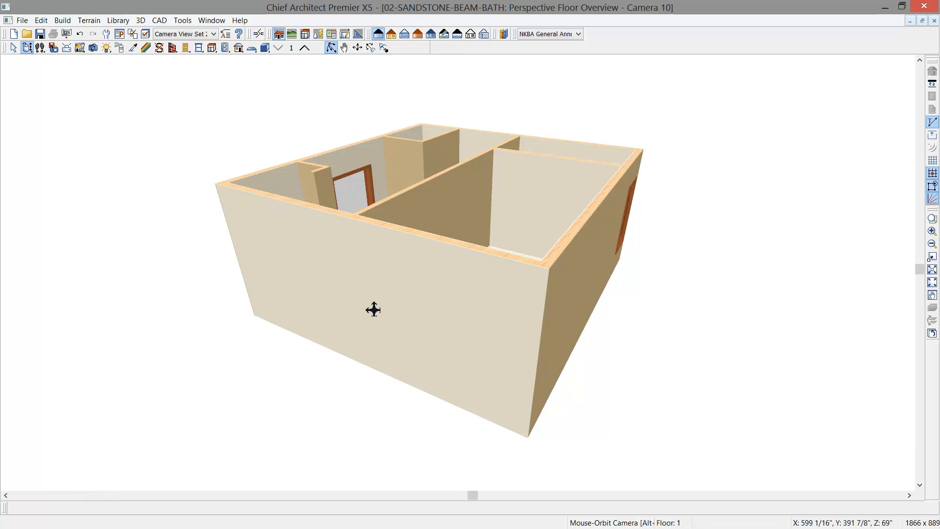
pyautogui.moveTo(438, 243); pyautogui.dragTo(615, 268)
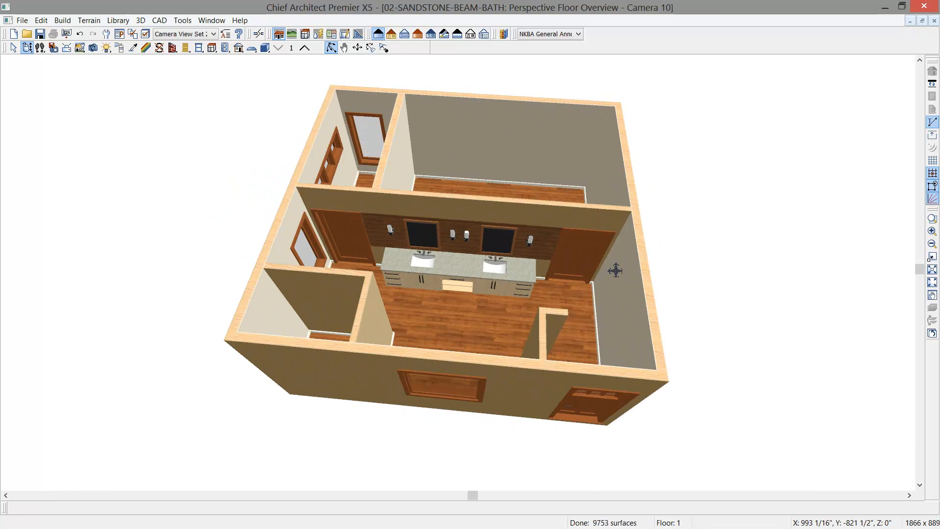
pyautogui.scroll(5, 472, 270)
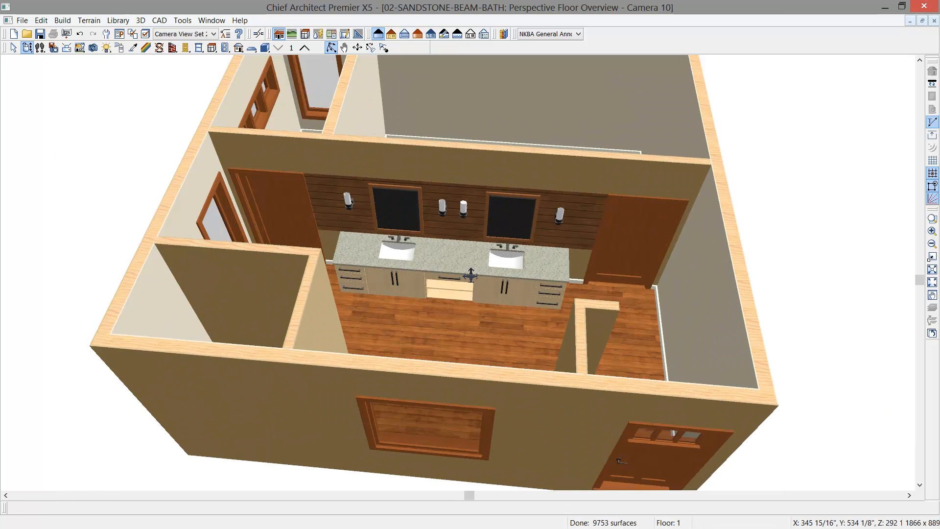
pyautogui.moveTo(435, 293); pyautogui.dragTo(439, 293)
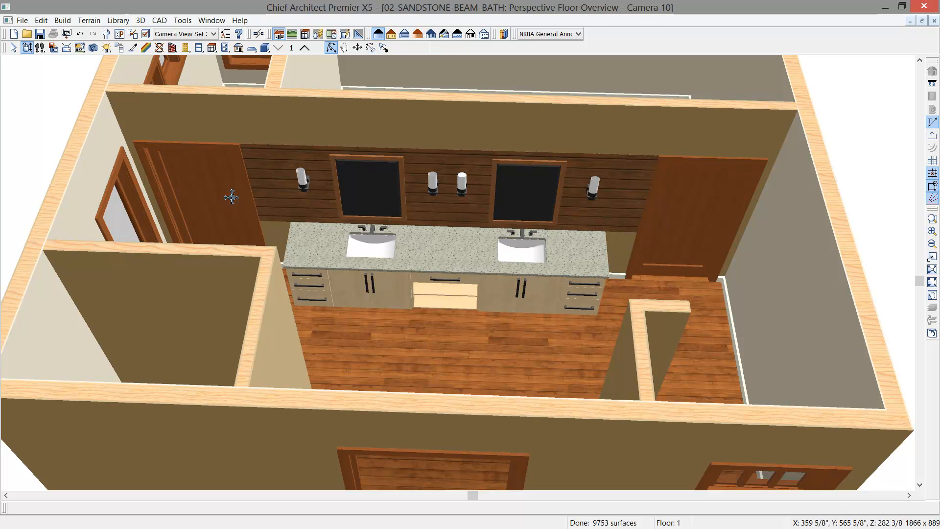
# - Open the material definition of the wall panel's Wood, Cedar and enable blending the material color with its texture
pyautogui.click(145, 49)
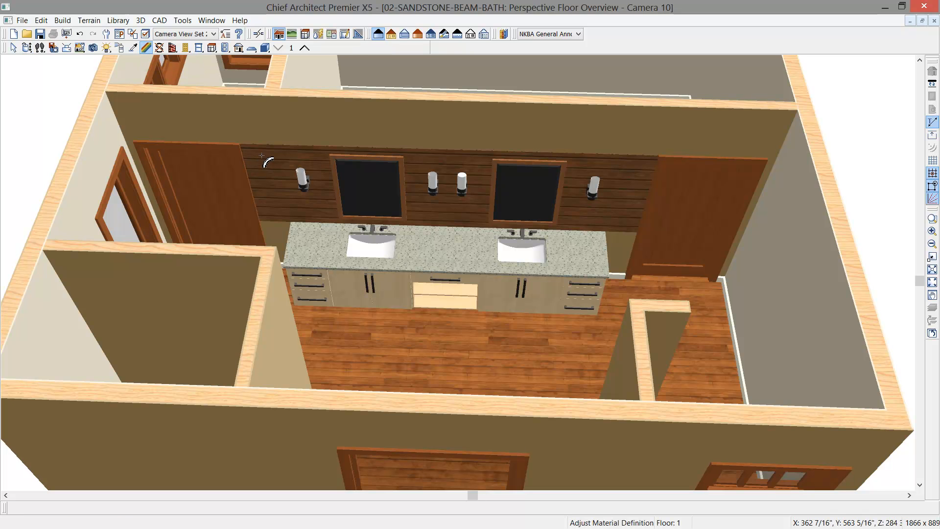
pyautogui.click(262, 156)
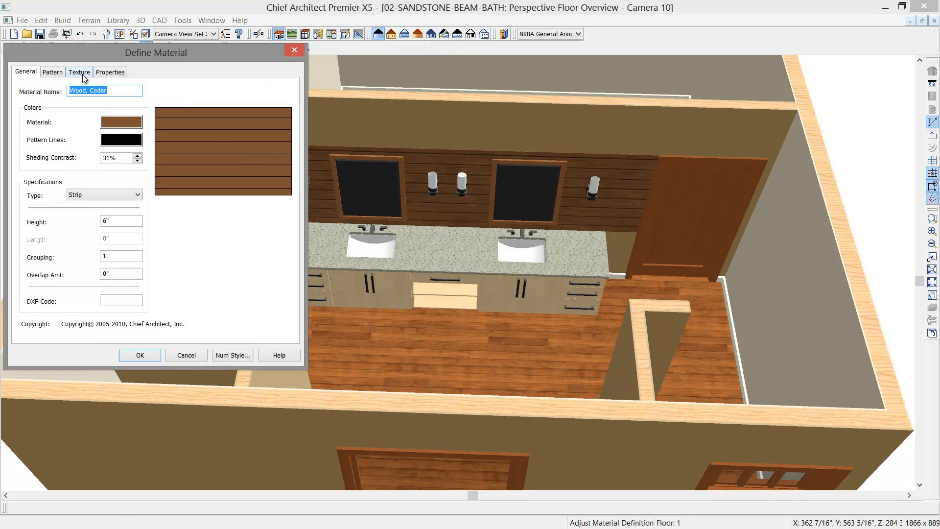
pyautogui.click(84, 77)
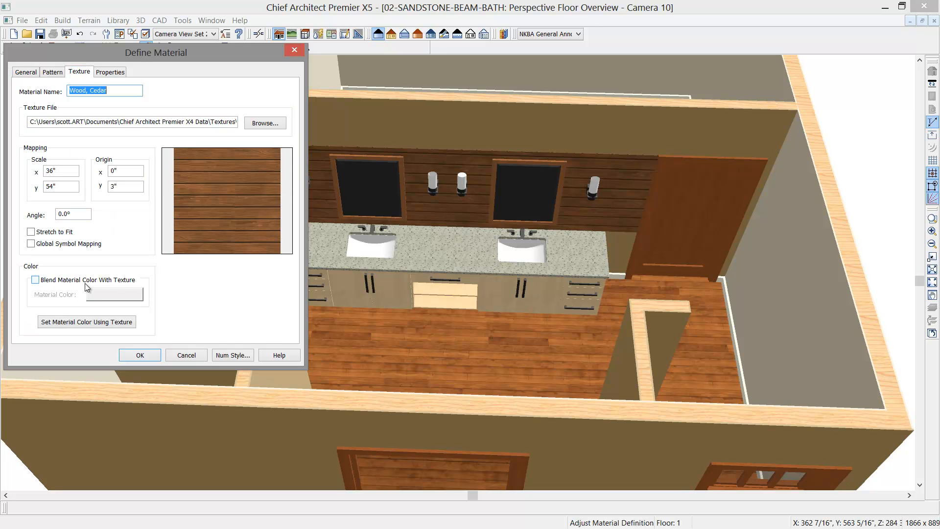
pyautogui.click(42, 283)
# - Sample the Wood, Cedar blend color from the cherry door and lighten it to RGB 163, 87, 41
pyautogui.click(114, 294)
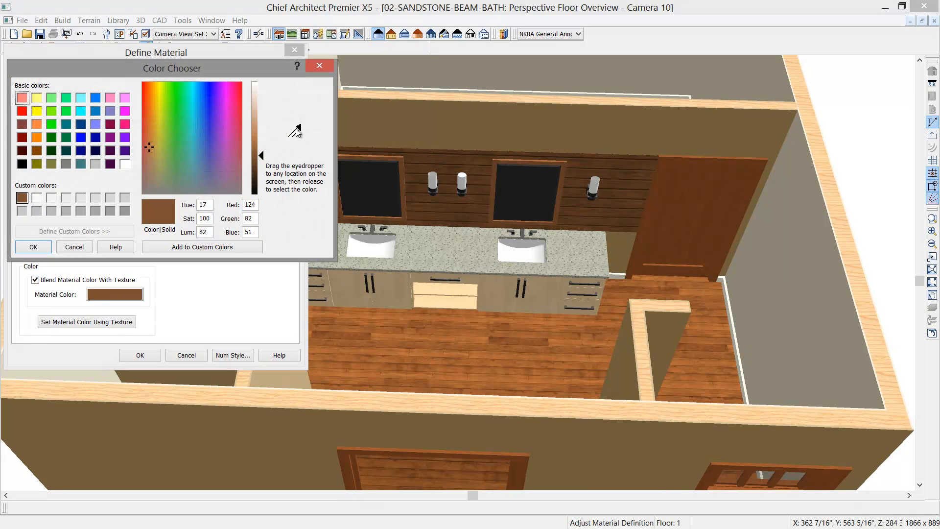
pyautogui.moveTo(296, 131); pyautogui.dragTo(695, 239)
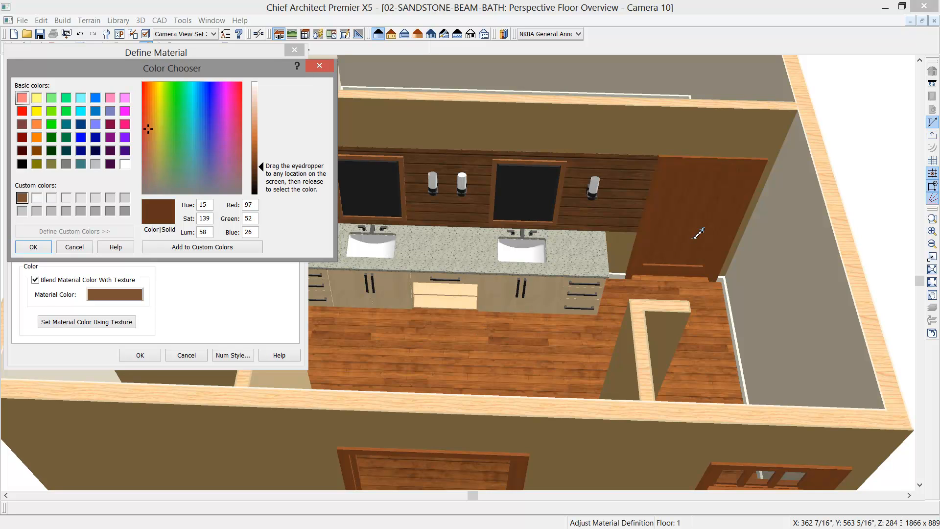
pyautogui.moveTo(695, 239); pyautogui.dragTo(687, 209)
pyautogui.moveTo(265, 172); pyautogui.dragTo(265, 152)
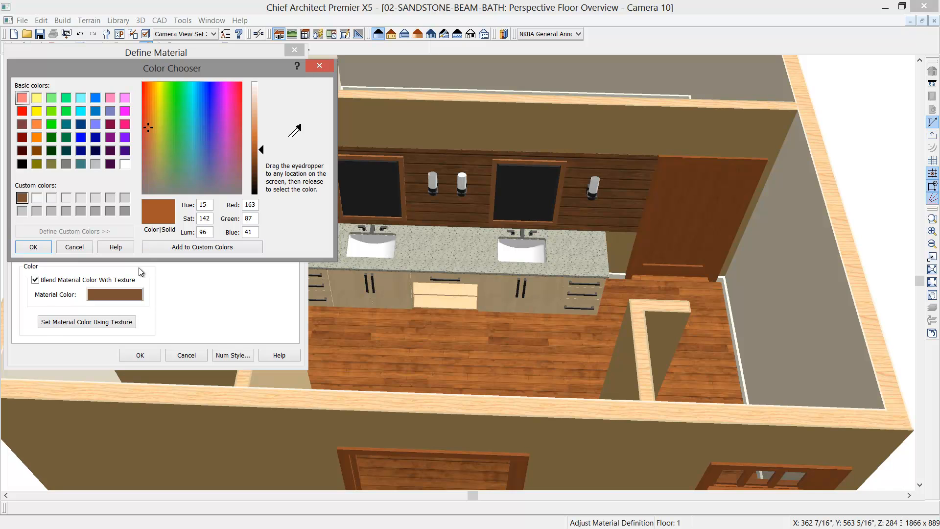
pyautogui.click(34, 246)
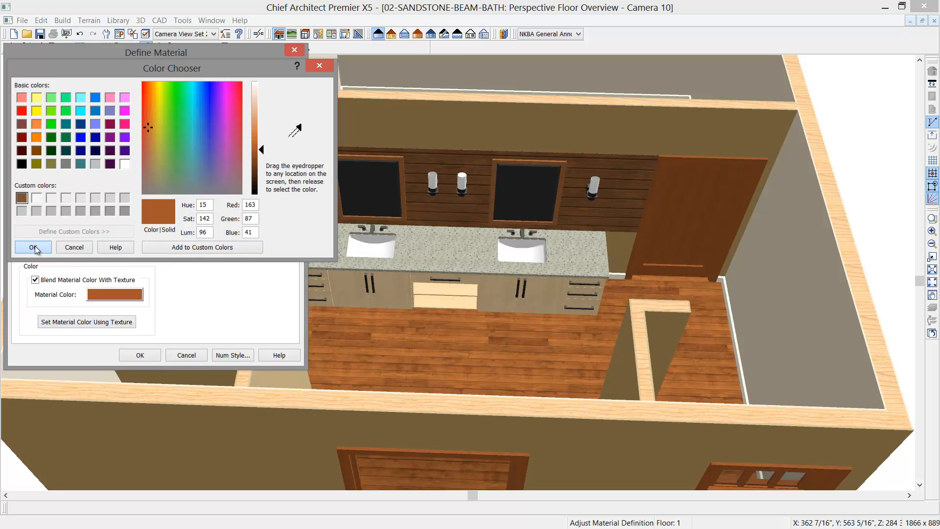
pyautogui.click(139, 355)
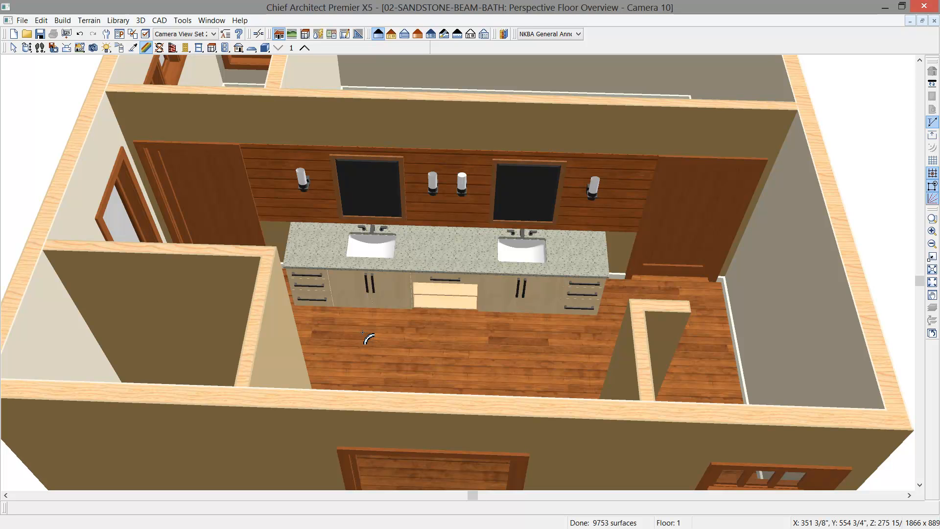
# - Override the default moldings of the Master Bath room and delete its base molding
pyautogui.press('space')
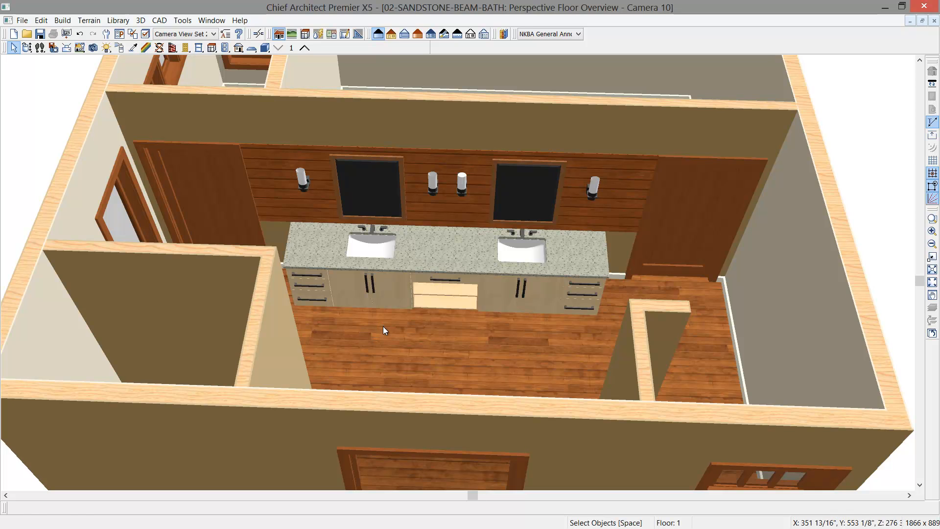
pyautogui.click(383, 326)
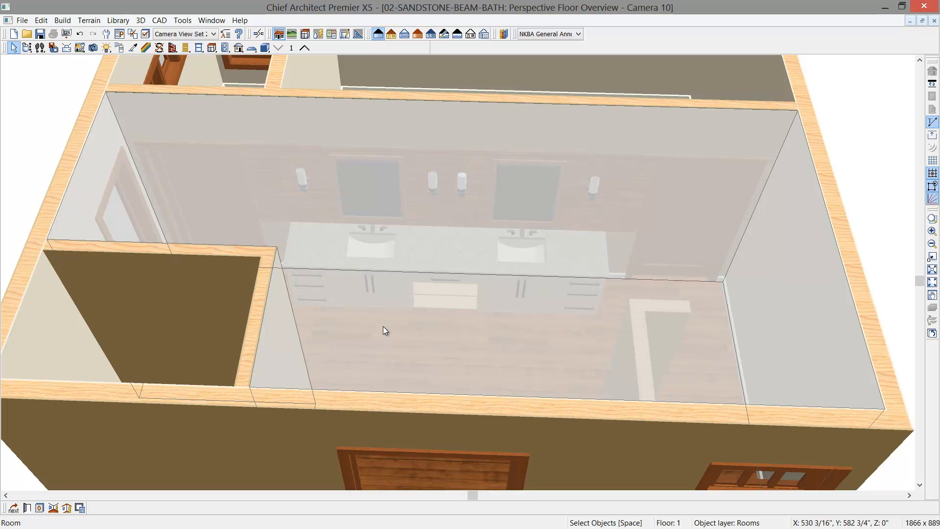
pyautogui.doubleClick(383, 326)
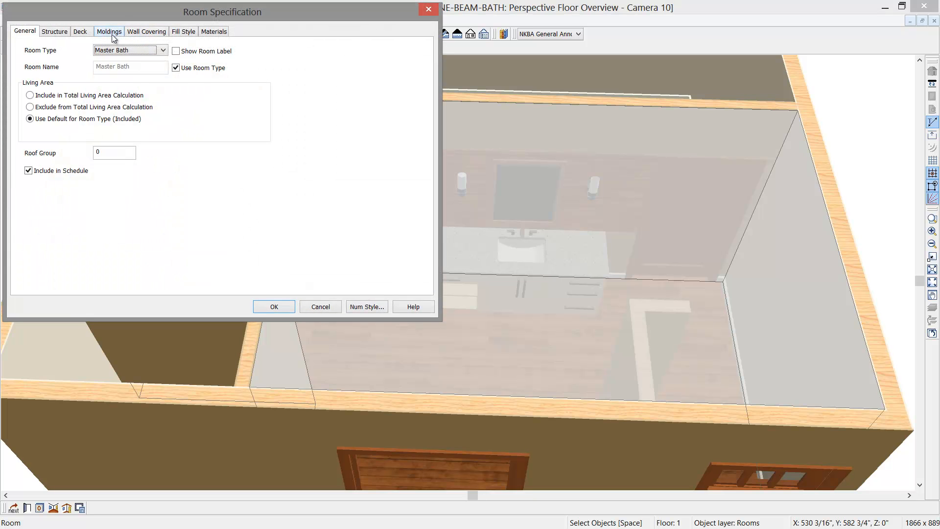
pyautogui.click(108, 32)
pyautogui.click(35, 50)
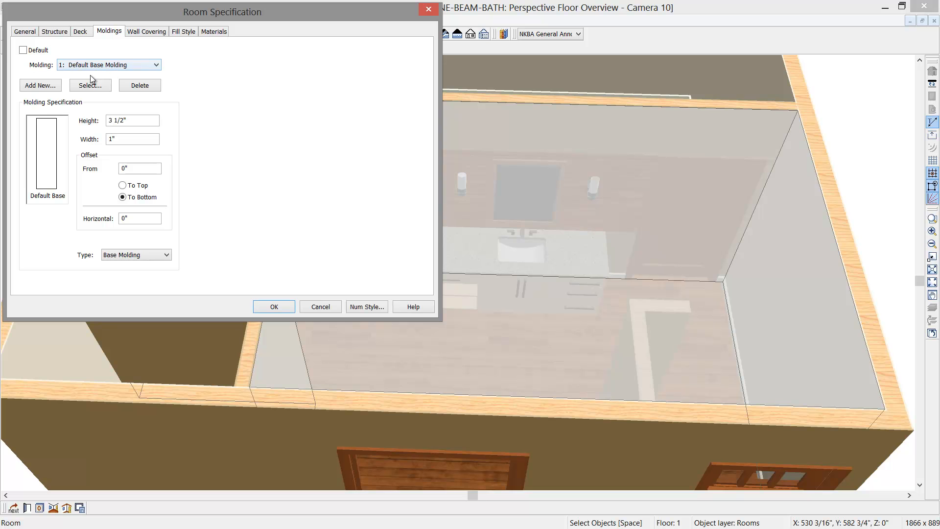
pyautogui.click(142, 85)
pyautogui.click(264, 307)
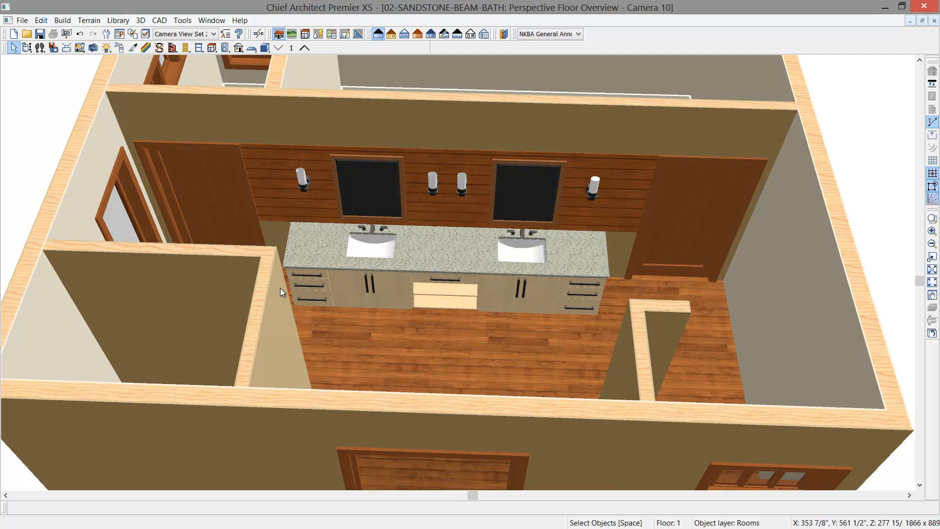
# - Apply the Aberdeen Grey Mosaic Tile library material to the Master Bath floor
pyautogui.click(503, 34)
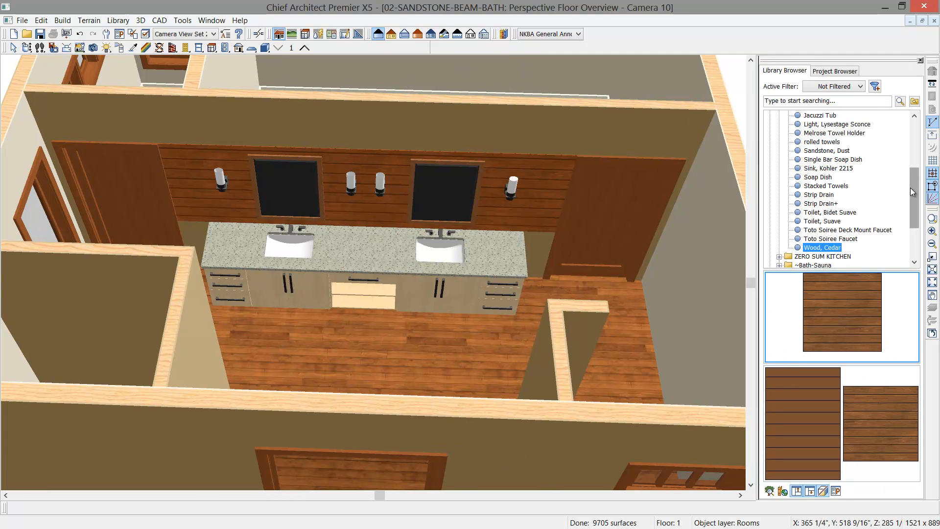
pyautogui.moveTo(911, 189); pyautogui.dragTo(916, 163)
pyautogui.click(859, 132)
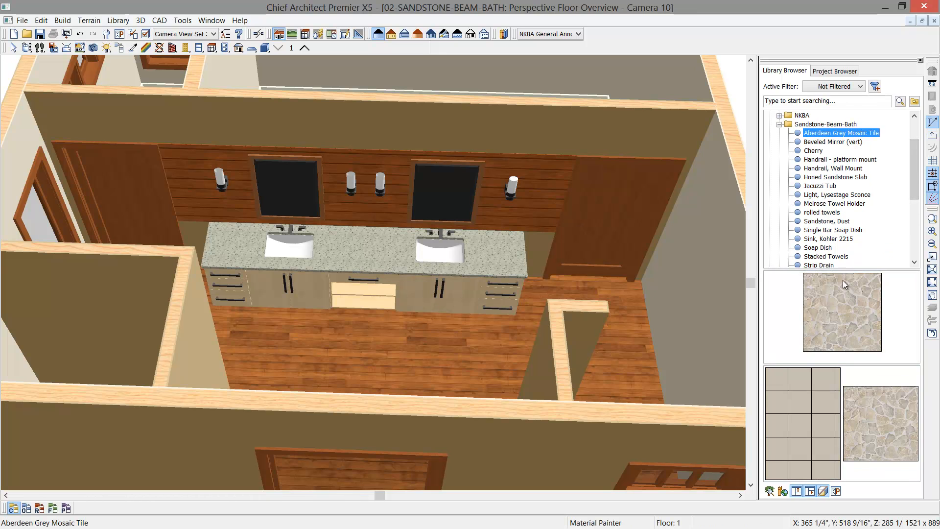
pyautogui.click(845, 304)
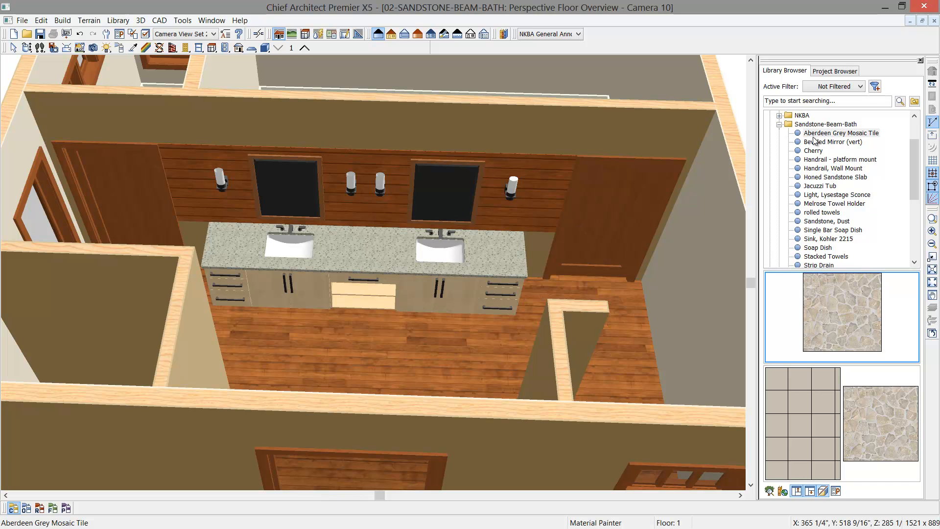
pyautogui.click(475, 369)
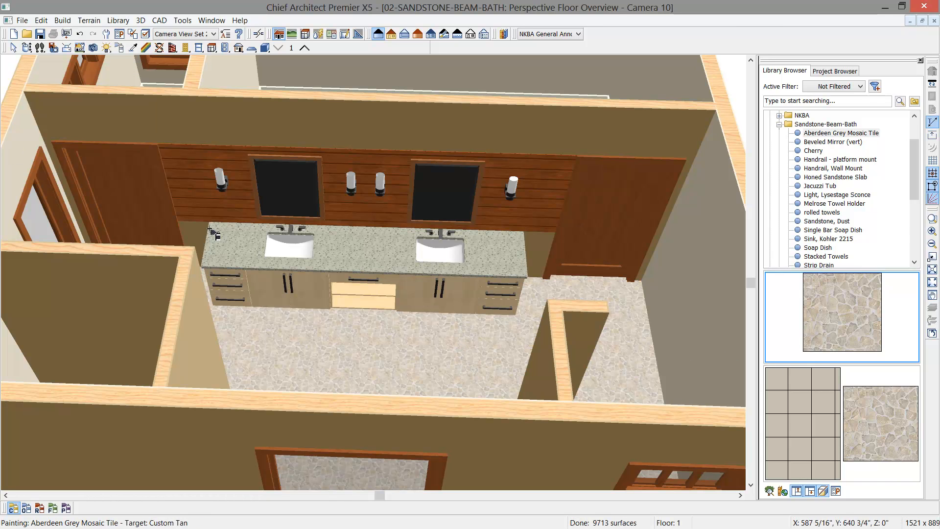
# - Paint the floors of the adjoining rooms behind the vanity wall and of the small corner room with Aberdeen Grey Mosaic Tile
pyautogui.click(27, 47)
pyautogui.moveTo(311, 185); pyautogui.dragTo(313, 197)
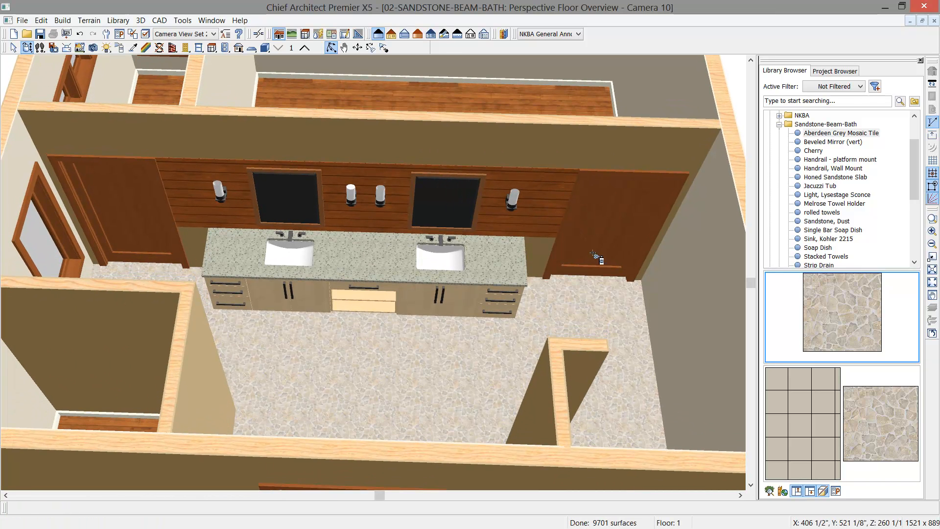
pyautogui.click(846, 320)
pyautogui.click(171, 105)
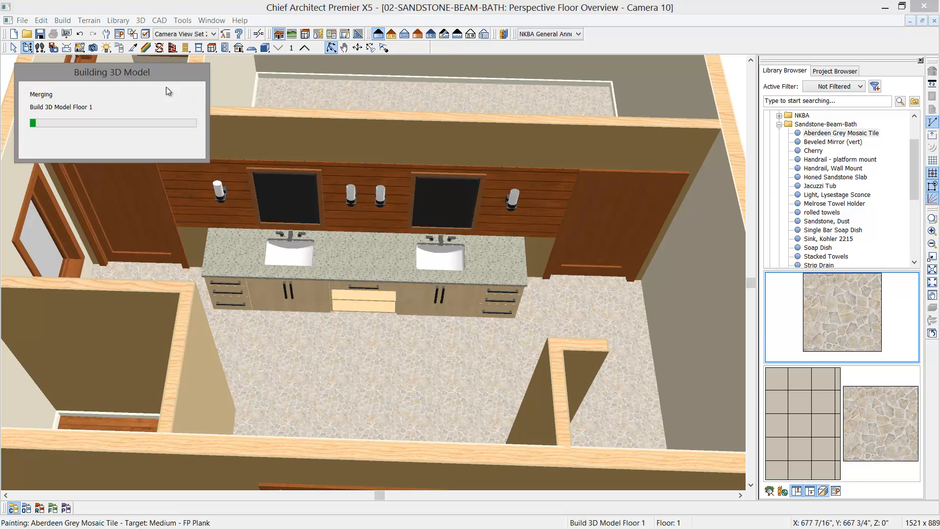
pyautogui.click(102, 420)
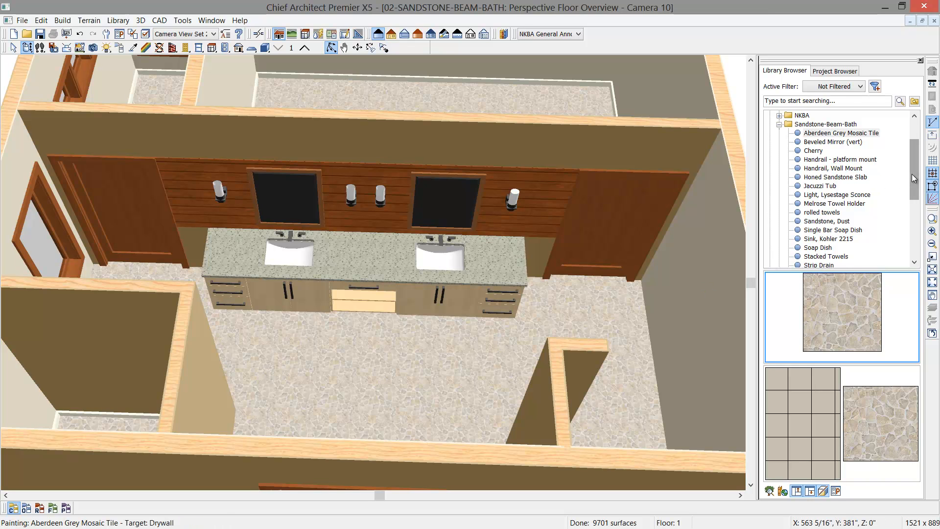
# - Paint the walls of the Master Bath, the corner room, the short partition and the rooms behind the vanity with Sandstone, Dust
pyautogui.moveTo(912, 174); pyautogui.dragTo(913, 181)
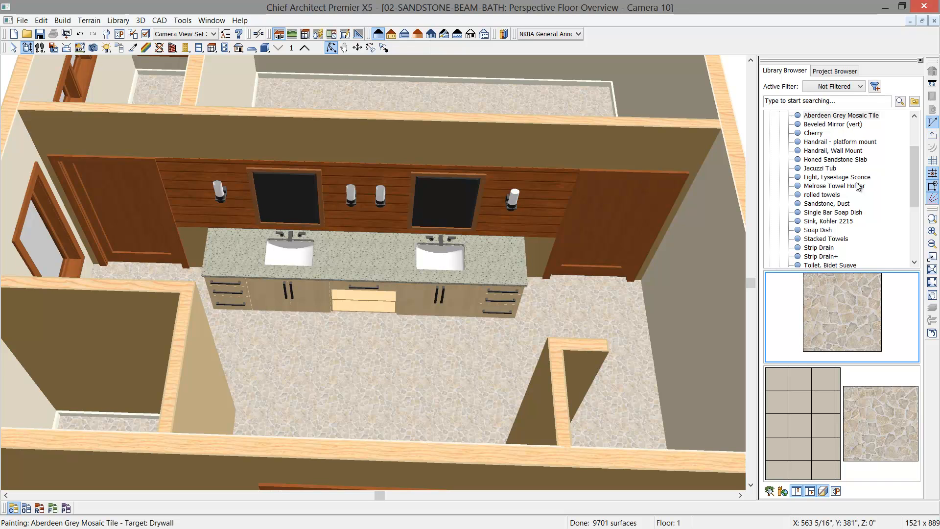
pyautogui.click(832, 212)
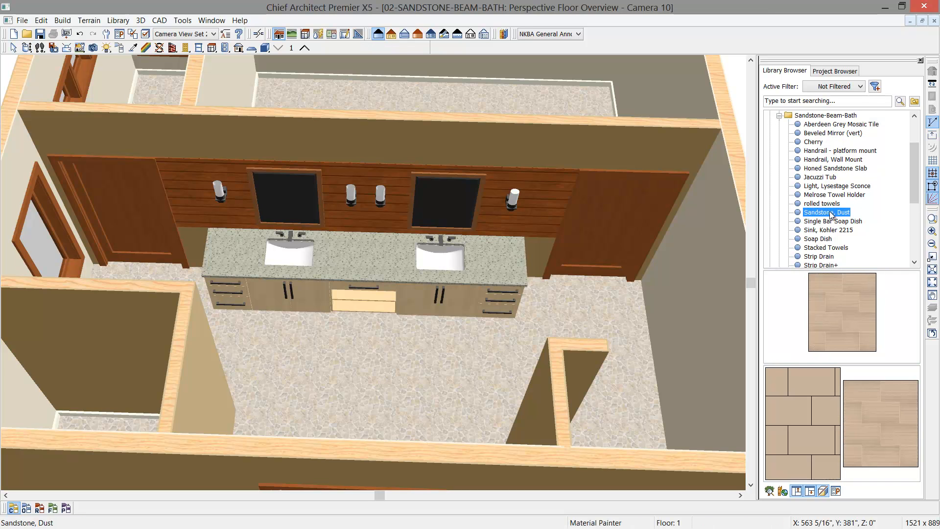
pyautogui.click(628, 169)
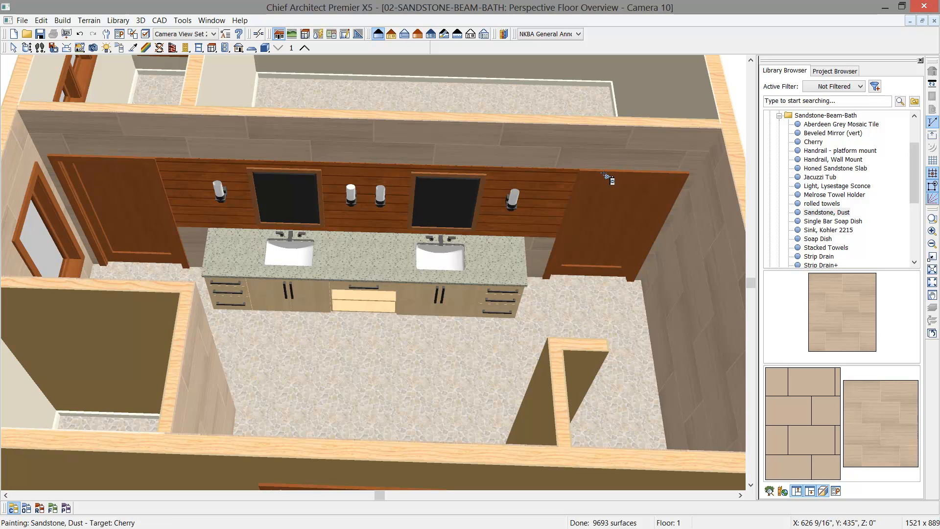
pyautogui.click(145, 327)
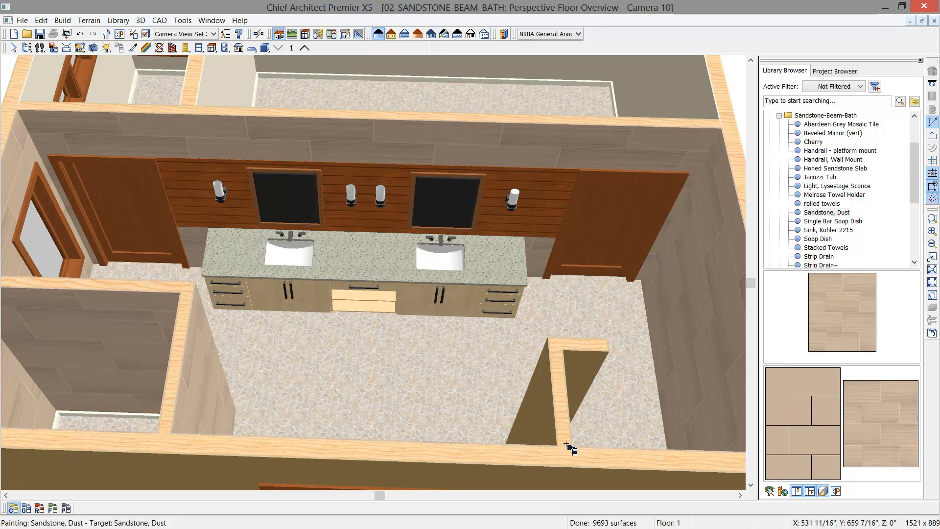
pyautogui.click(545, 419)
pyautogui.click(582, 385)
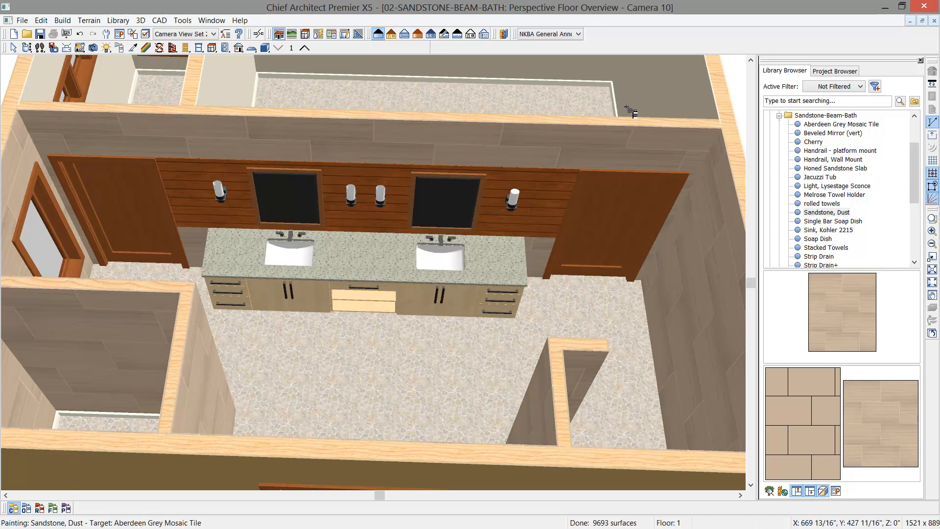
pyautogui.click(114, 80)
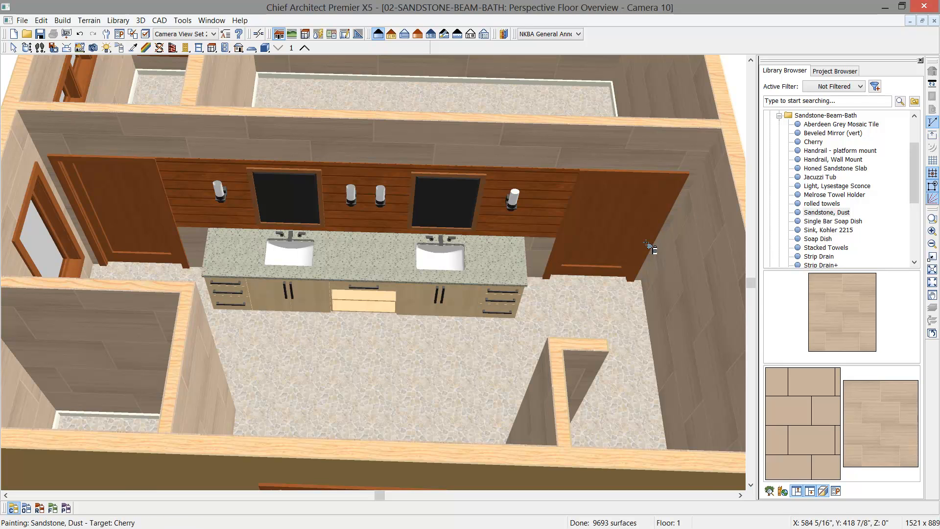
# - Paint all the vanity base cabinets, including the center drawer unit, with the Cherry library material
pyautogui.click(812, 142)
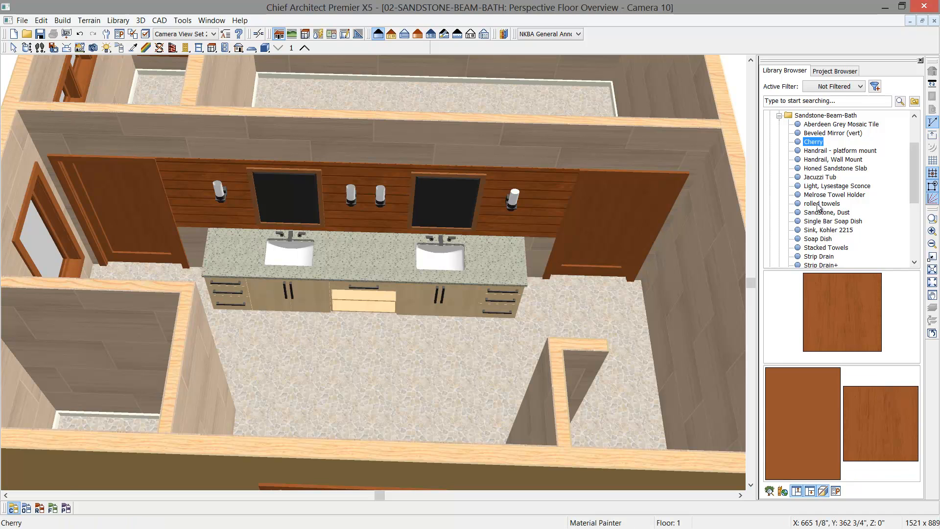
pyautogui.click(468, 300)
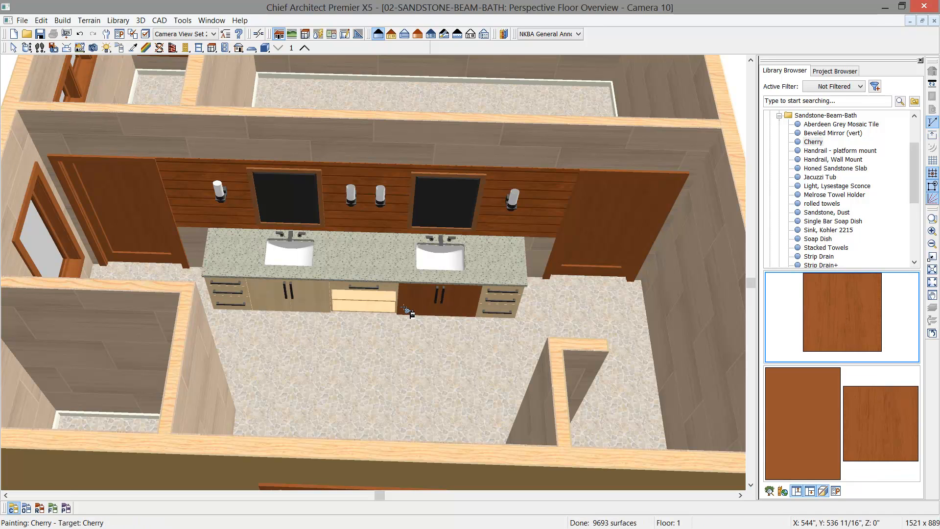
pyautogui.click(389, 292)
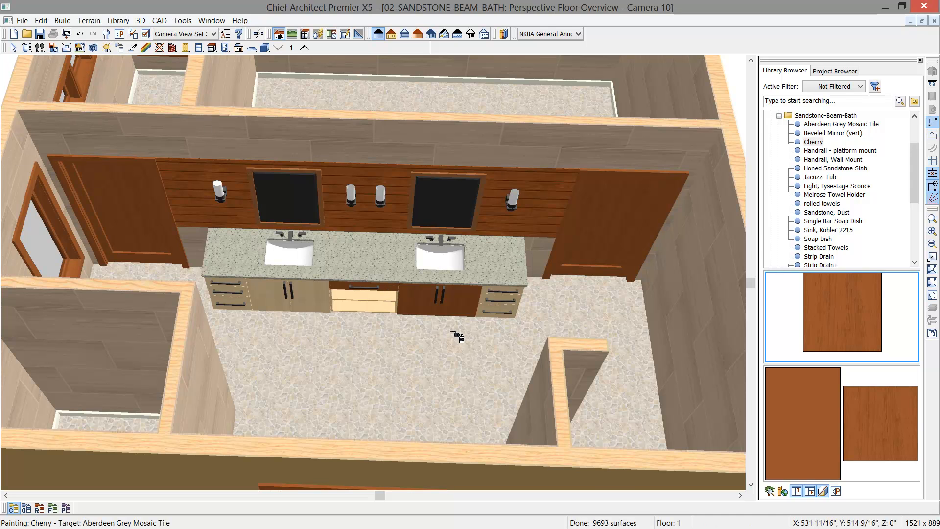
pyautogui.click(26, 510)
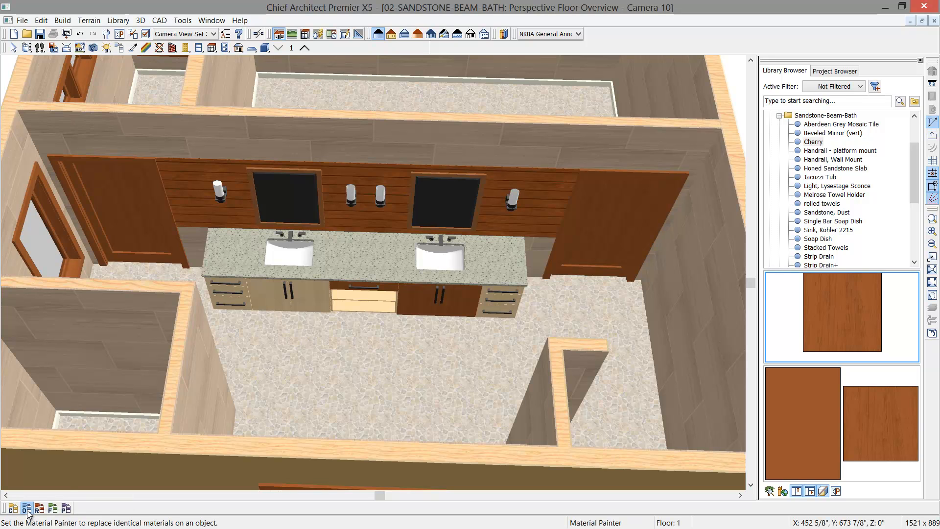
pyautogui.click(294, 301)
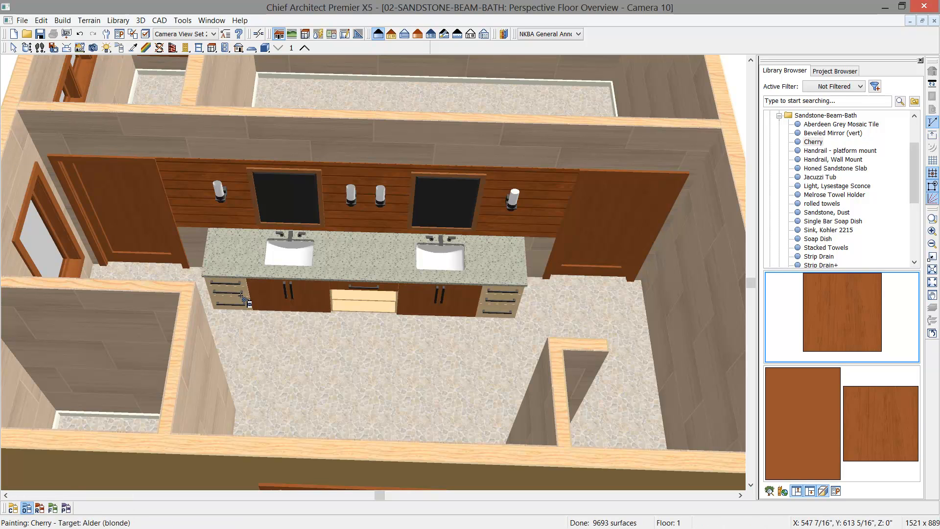
pyautogui.click(370, 307)
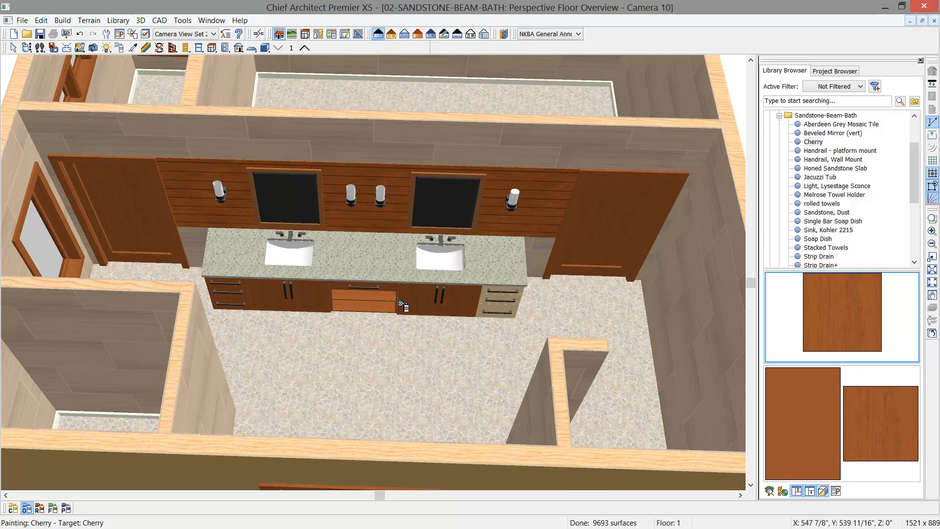
pyautogui.click(509, 310)
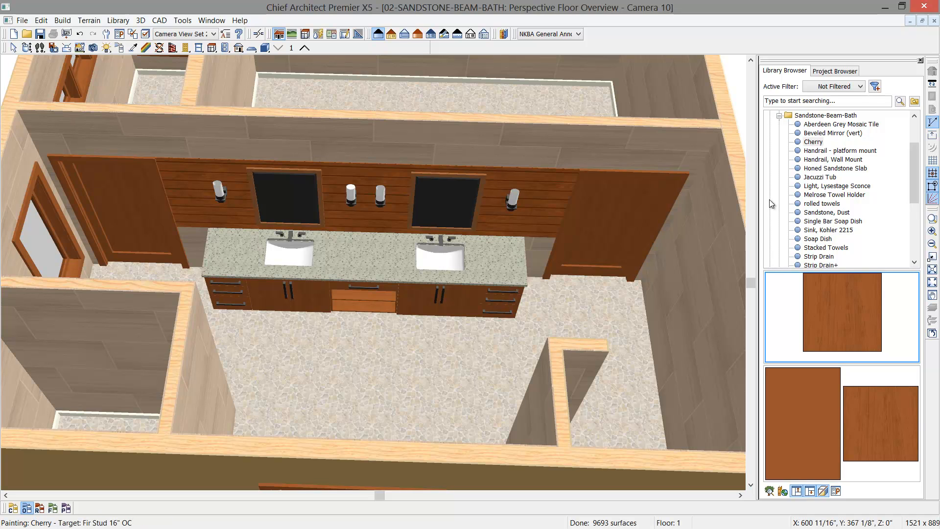
# - Apply Material, Honed Sandstone Slab to the vanity countertop, painting in room mode
pyautogui.click(803, 178)
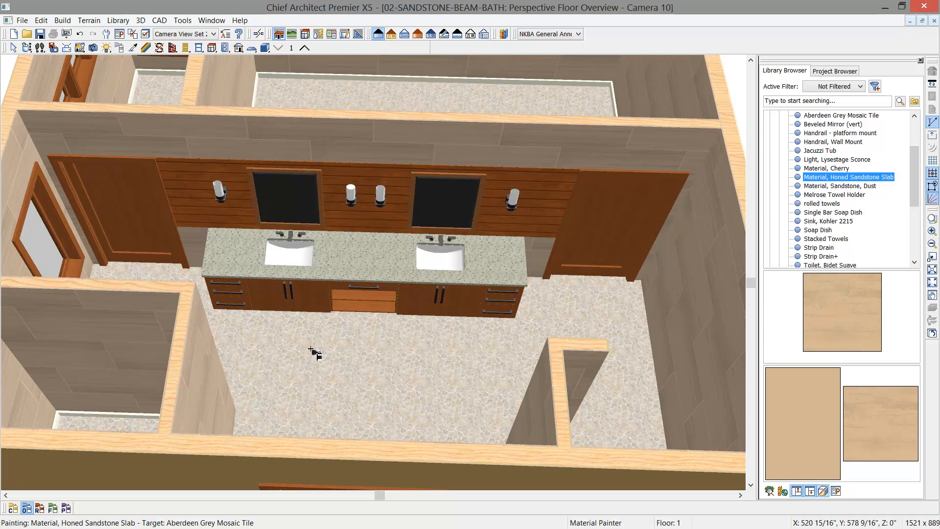
pyautogui.click(40, 510)
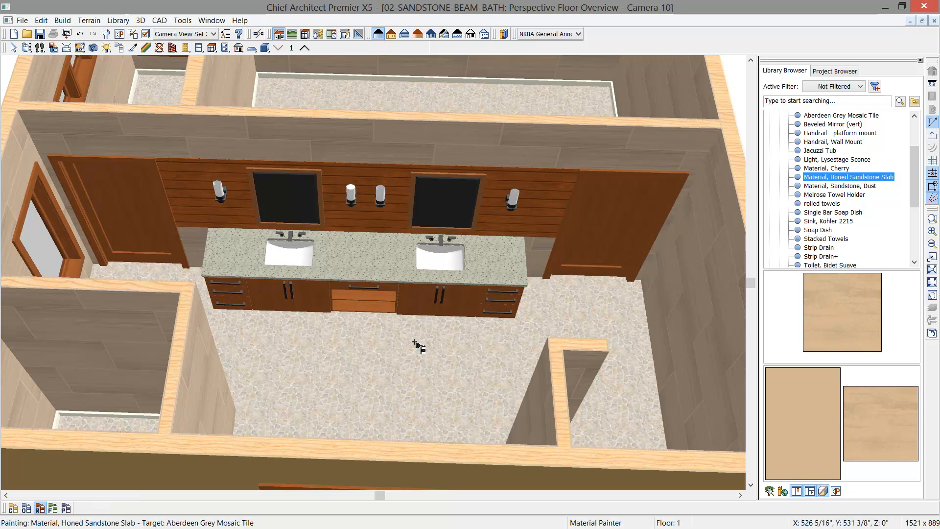
pyautogui.click(499, 275)
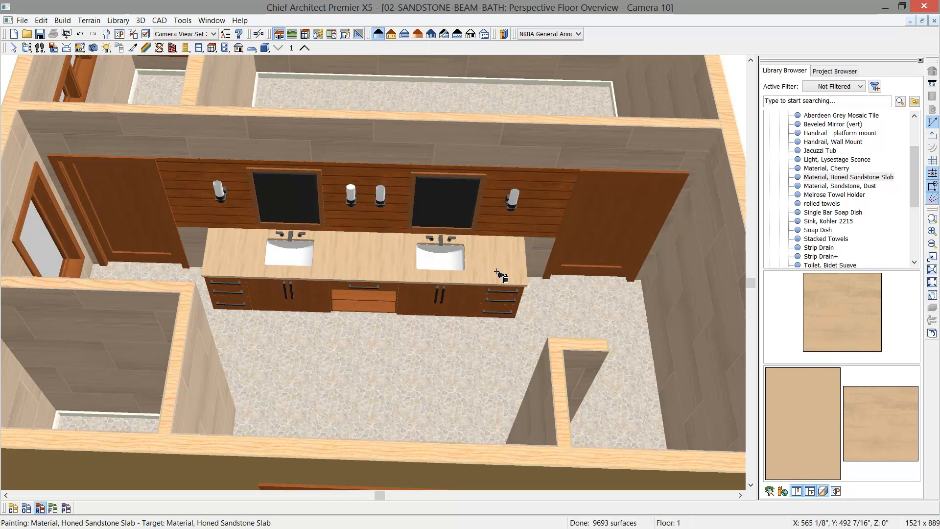
# - Set the texture angle of the countertop's Honed Sandstone Slab material to 0°
pyautogui.scroll(3, 500, 275)
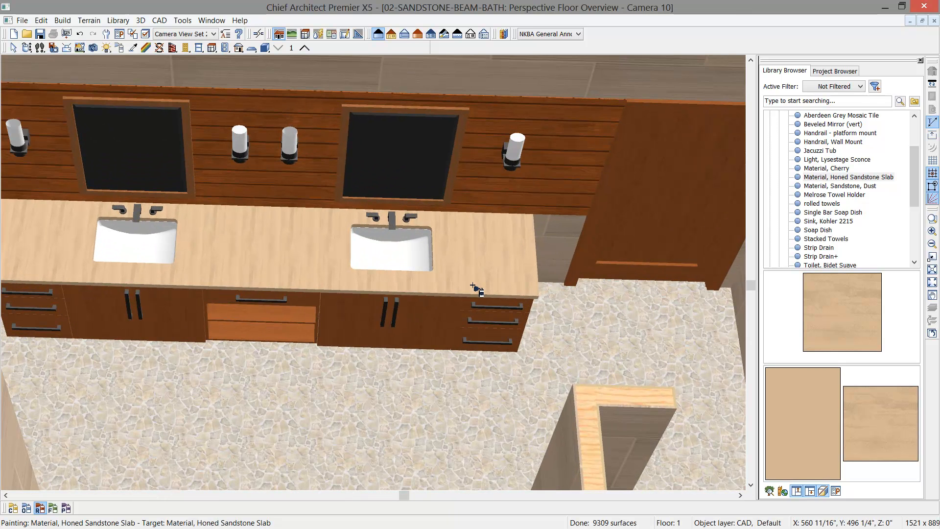
pyautogui.scroll(1, 458, 288)
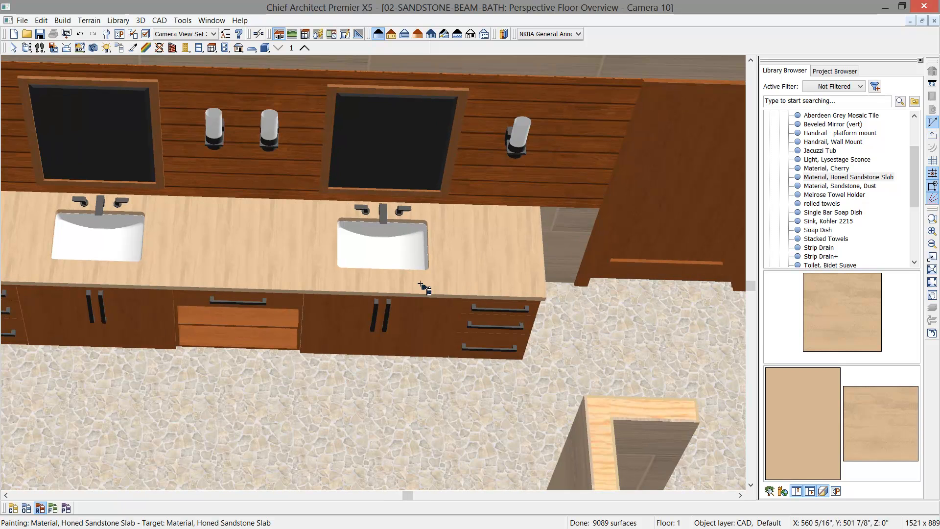
pyautogui.click(146, 48)
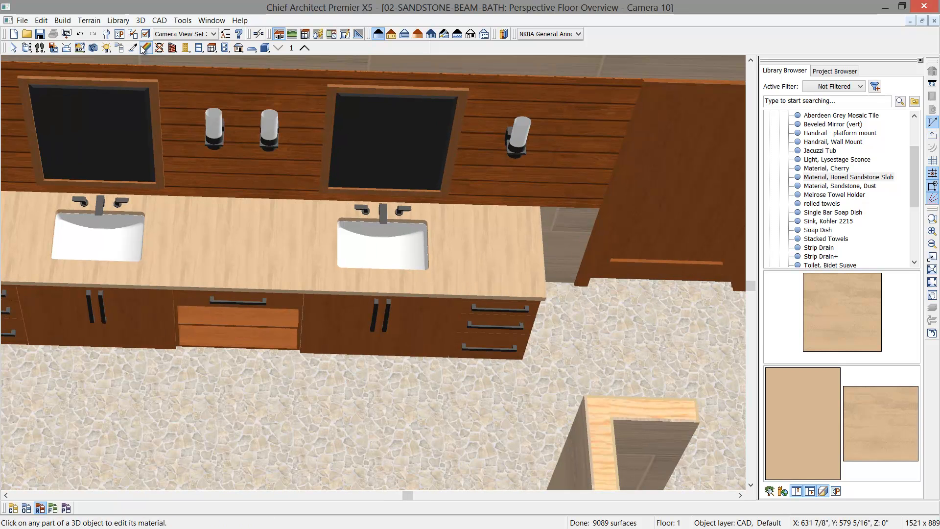
pyautogui.click(273, 253)
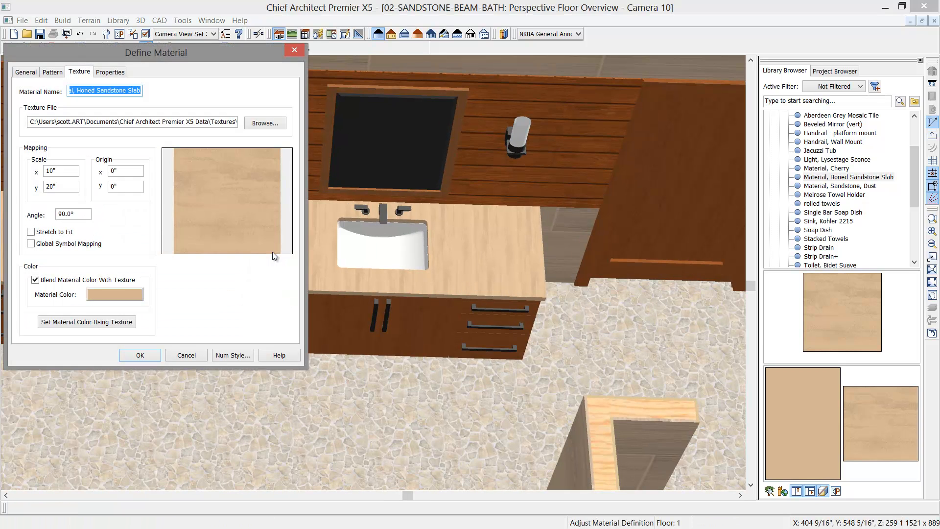
pyautogui.doubleClick(72, 213)
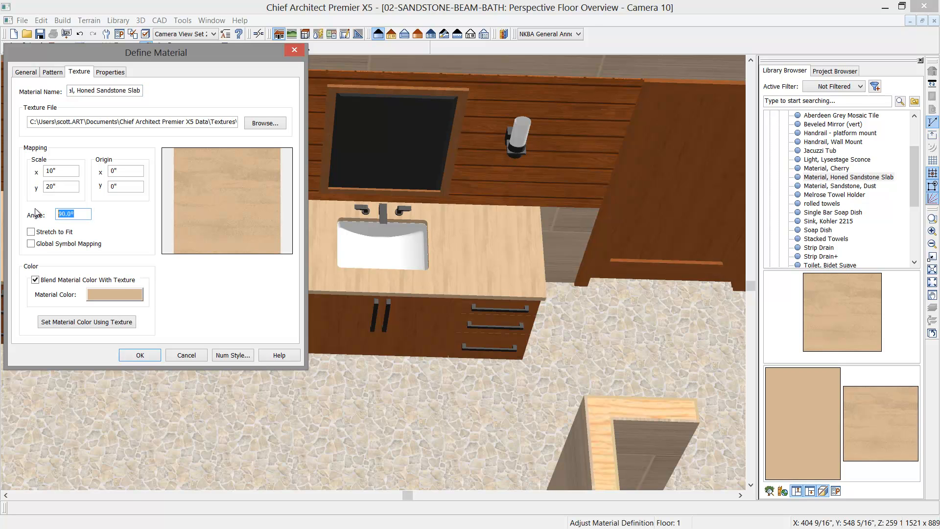
pyautogui.write('0')
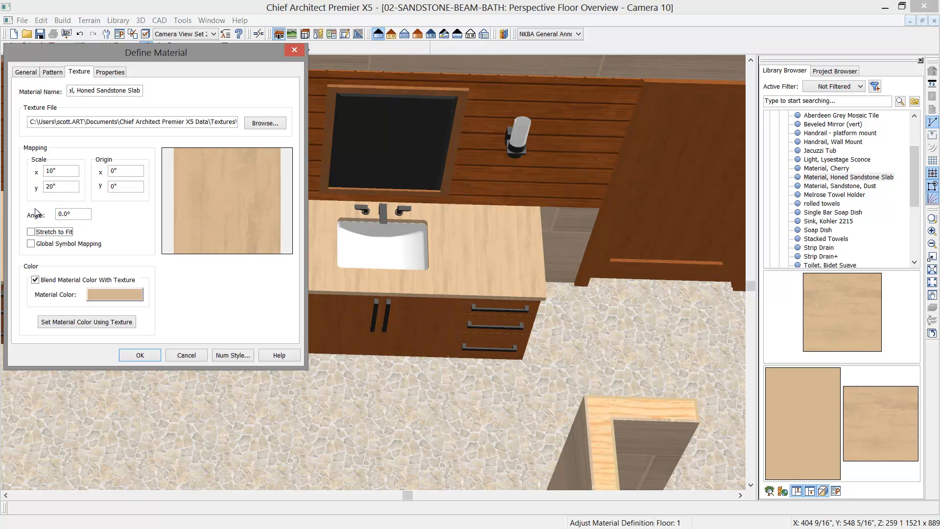
pyautogui.click(140, 355)
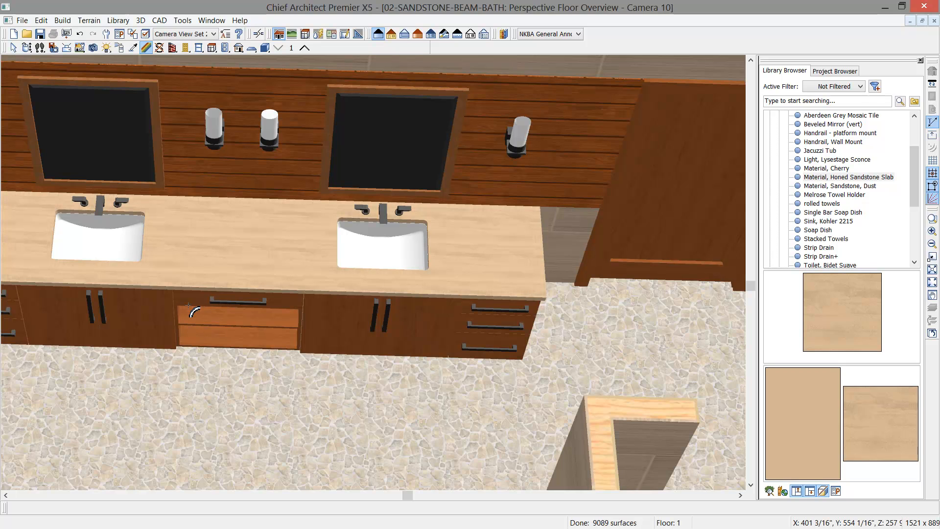
pyautogui.moveTo(251, 288); pyautogui.dragTo(317, 272, button='middle')
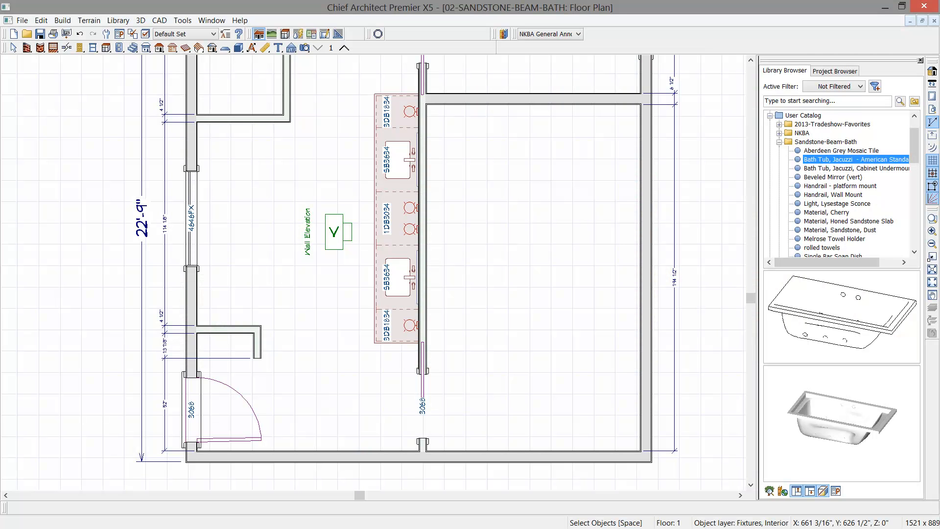
# - Place the Bath Tub, Jacuzzi - American Standard beside the 4646FX window and center it on the window and the adjacent room's partition wall
pyautogui.click(819, 334)
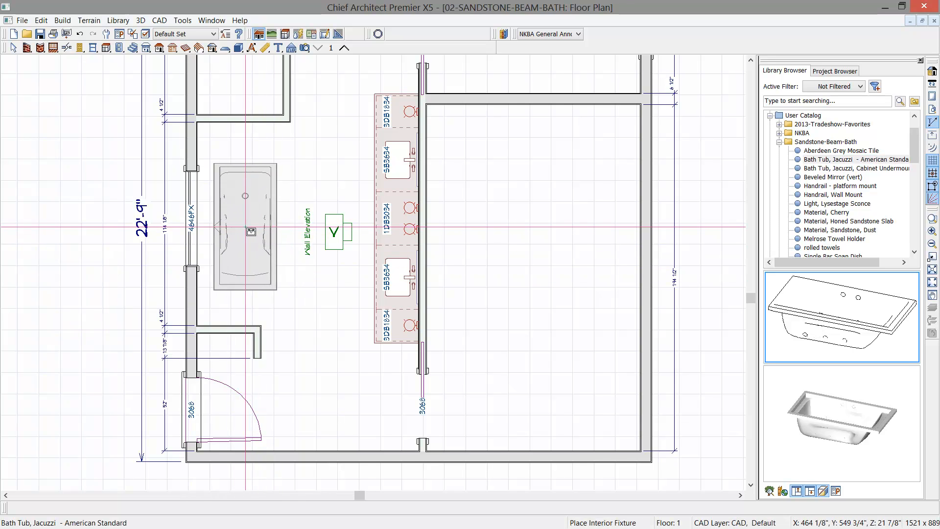
pyautogui.click(248, 226)
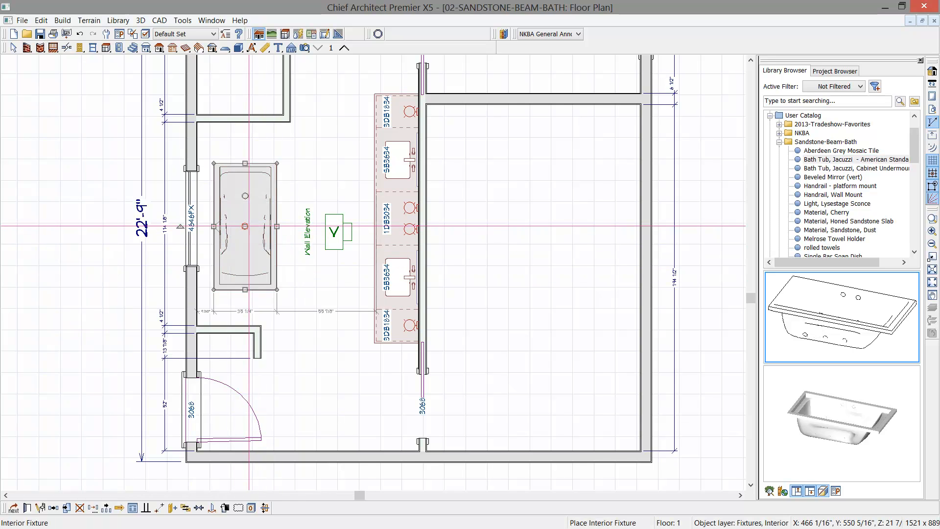
pyautogui.click(199, 507)
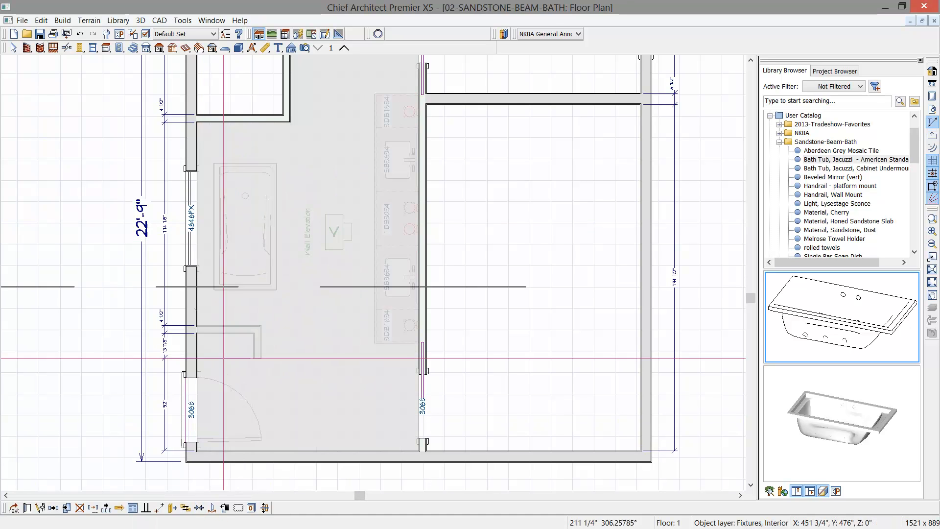
pyautogui.click(194, 234)
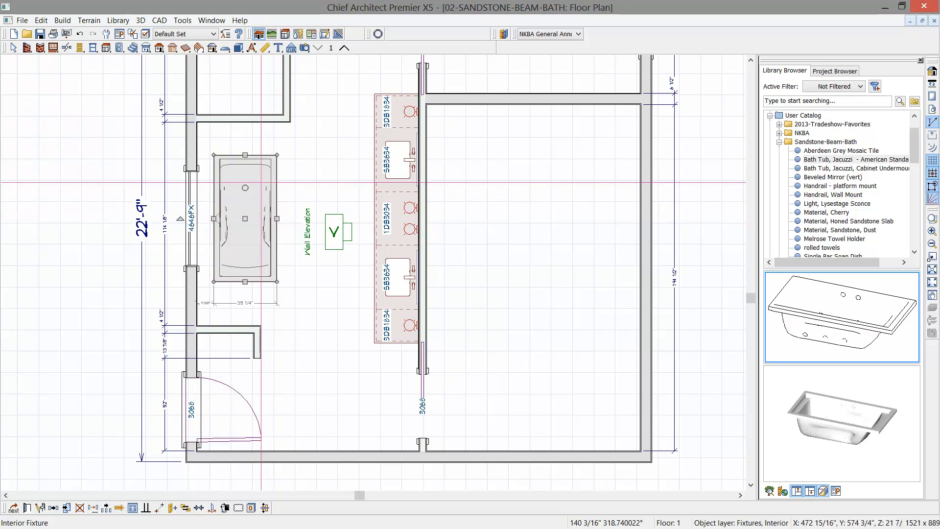
pyautogui.click(199, 508)
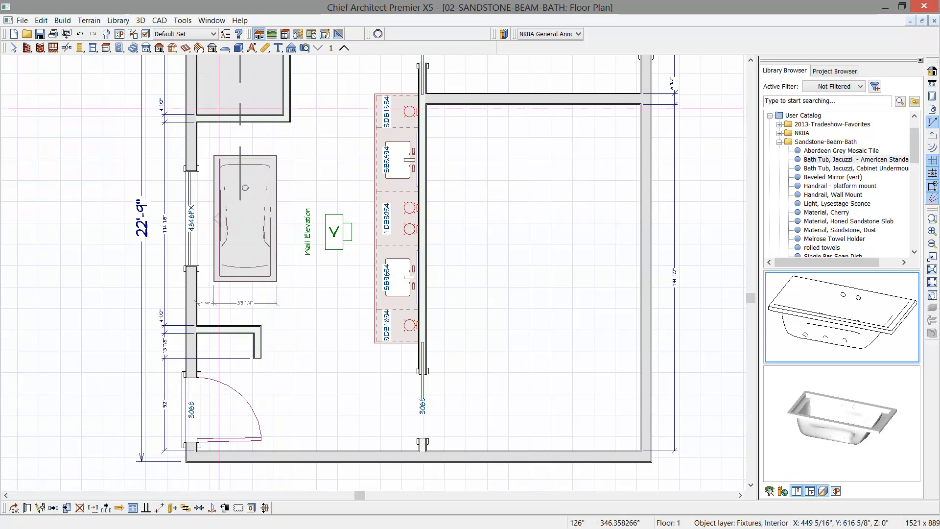
pyautogui.click(245, 109)
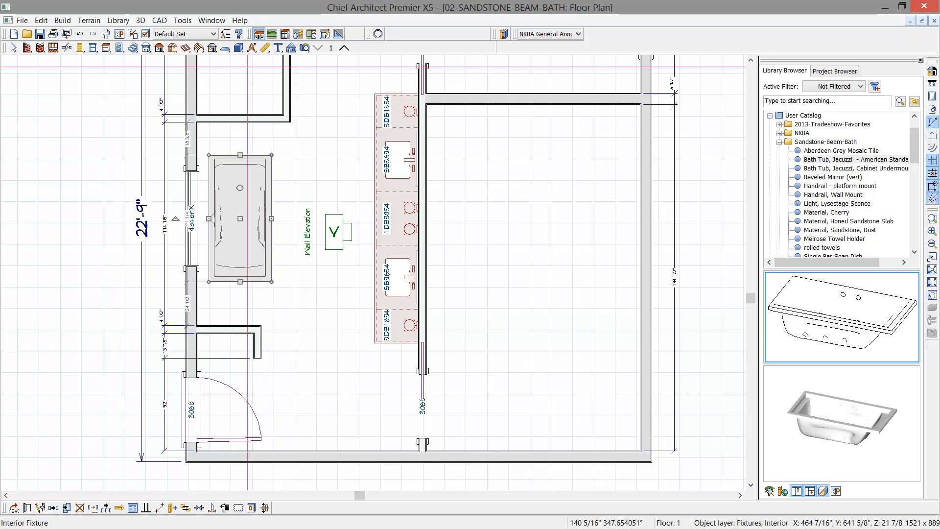
# - Draw a rectangular polyline solid around the bath tub, spanning from the corner room's wall to the short L-shaped partition
pyautogui.click(240, 48)
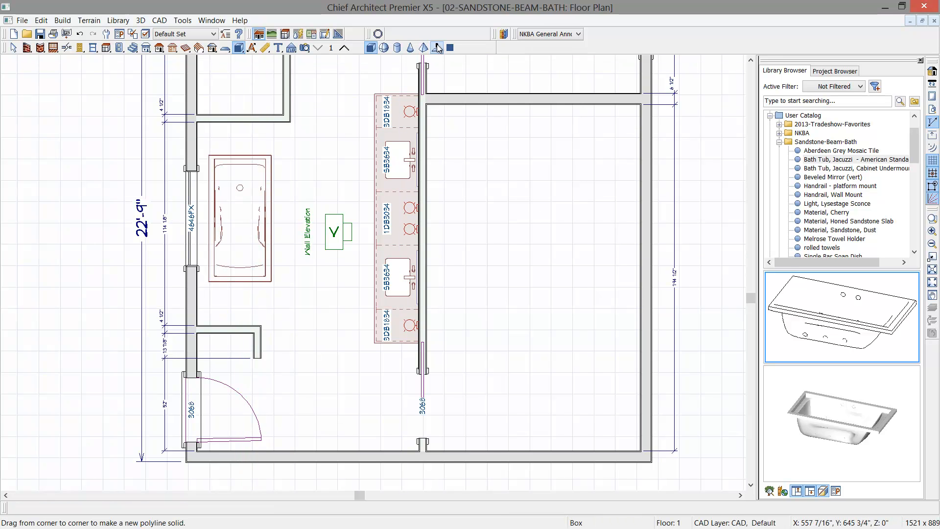
pyautogui.click(437, 48)
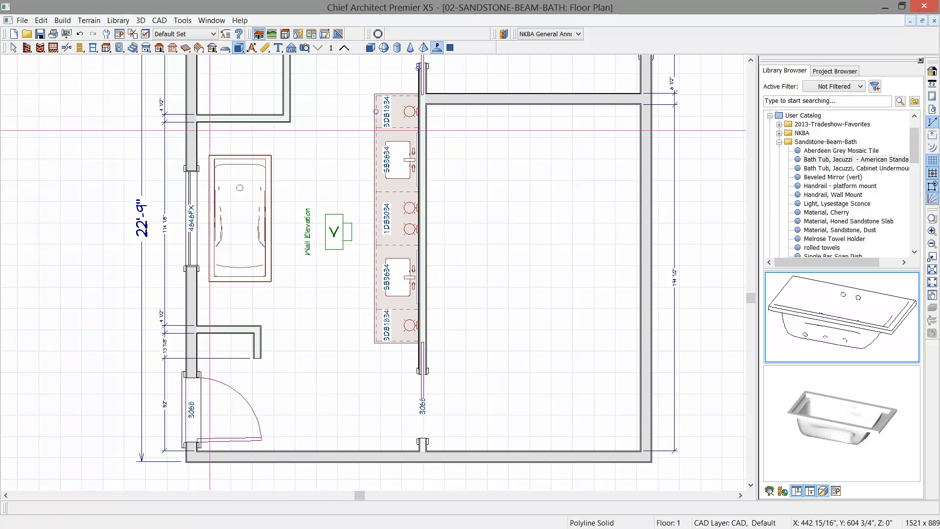
pyautogui.moveTo(197, 122); pyautogui.dragTo(283, 327)
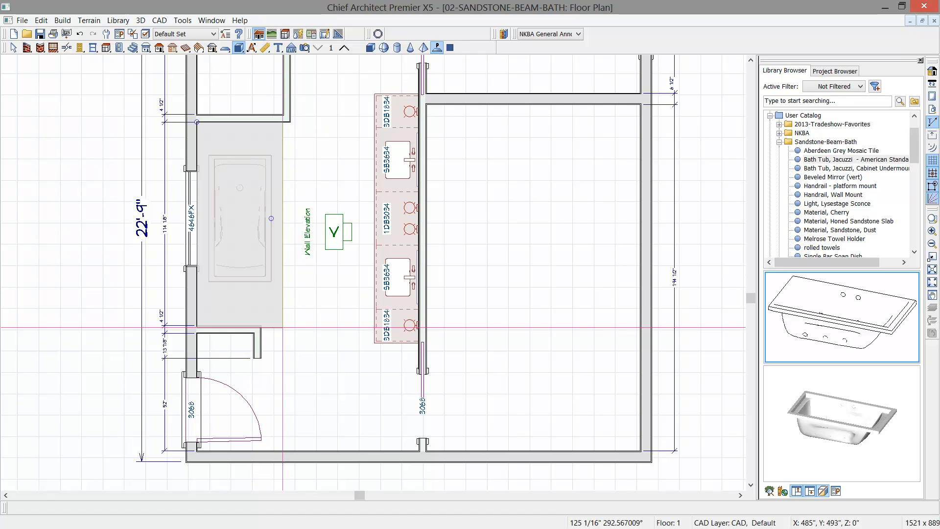
pyautogui.moveTo(282, 327); pyautogui.dragTo(282, 327)
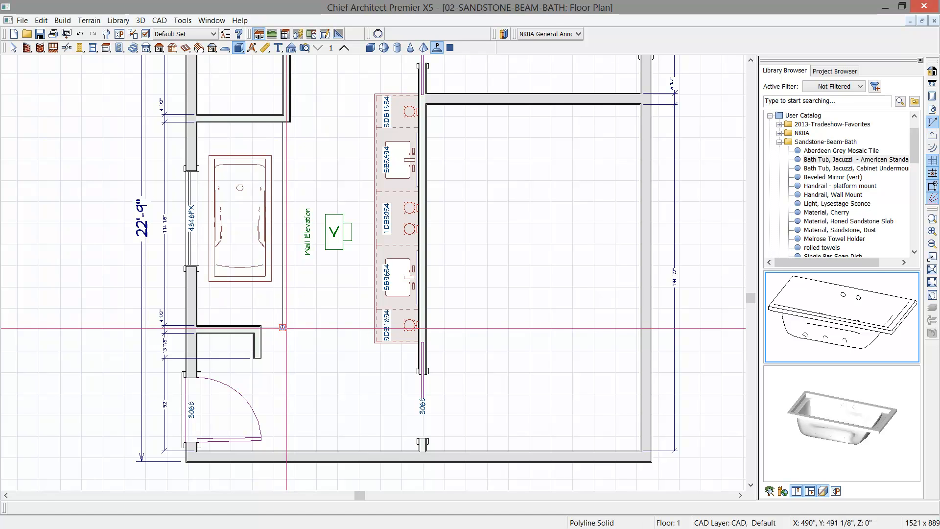
pyautogui.scroll(4, 277, 340)
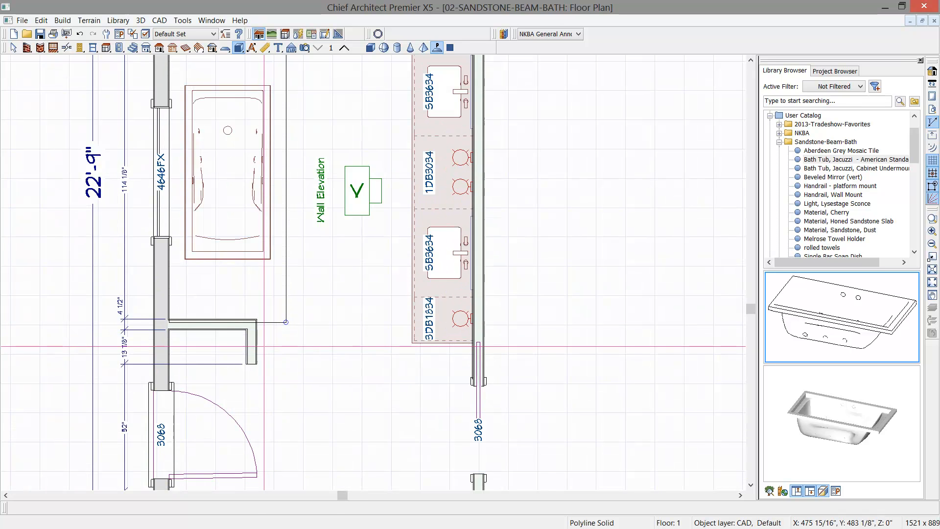
# - Align the polyline solid's edge with the short L-shaped partition's face, break it at the partition's corner and extend the outer portion about 17" alongside the partition
pyautogui.click(309, 298)
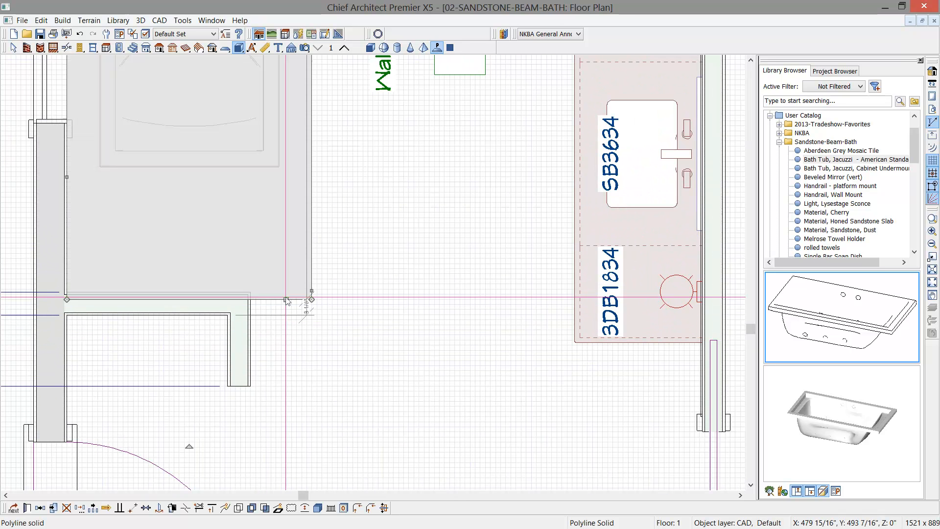
pyautogui.moveTo(286, 300); pyautogui.dragTo(243, 292)
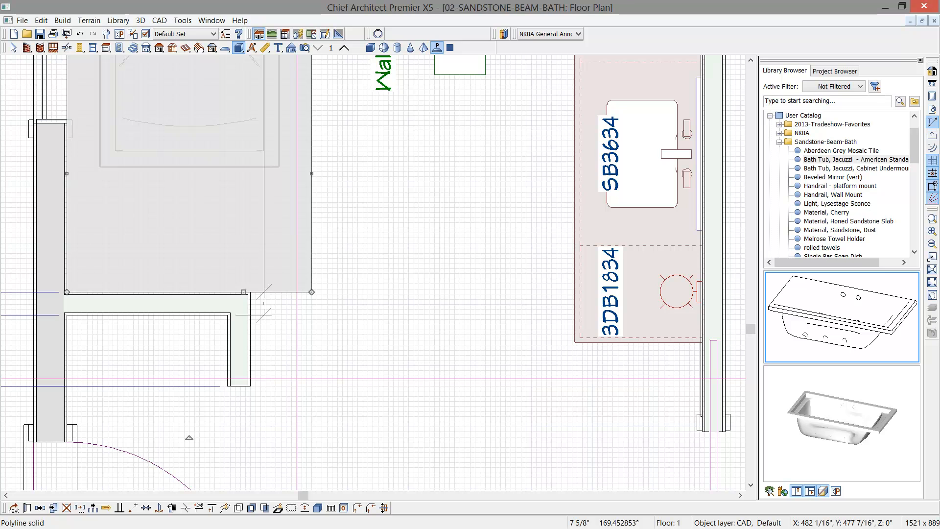
pyautogui.click(189, 509)
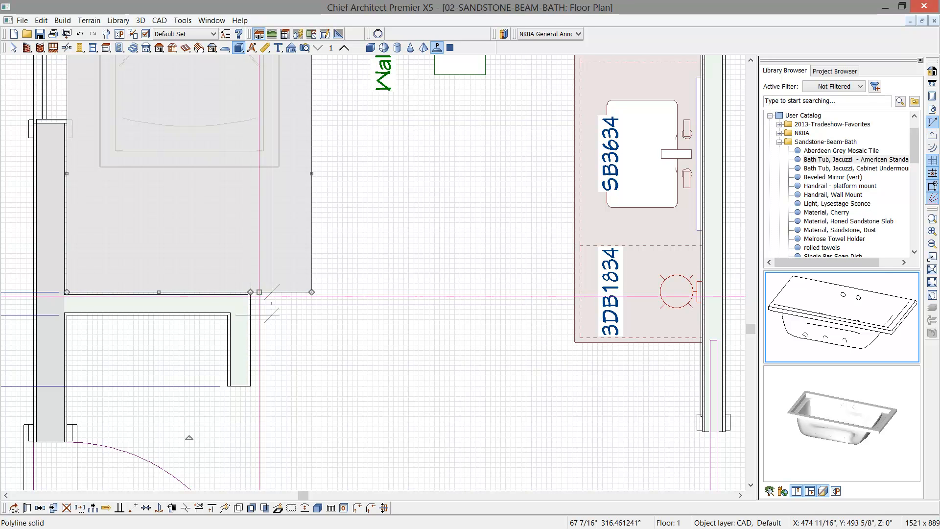
pyautogui.moveTo(262, 293); pyautogui.dragTo(265, 378)
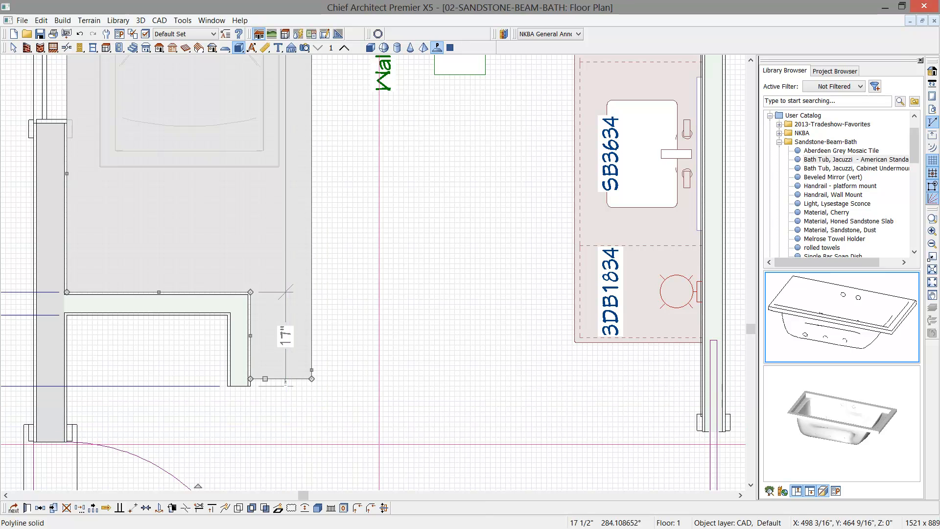
# - Set the tub surround solid's elevation at top to 22 1/2" and its thickness to 22.5"
pyautogui.scroll(-2, 379, 444)
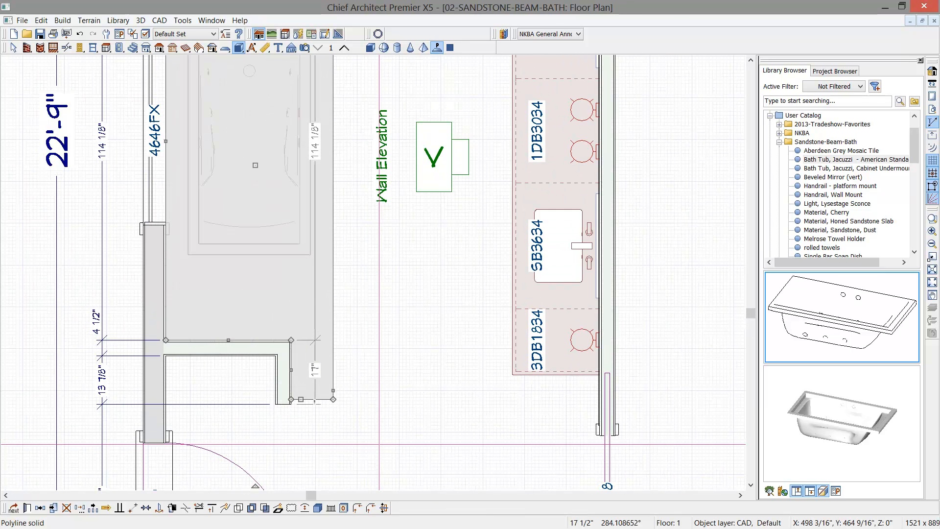
pyautogui.scroll(-2, 379, 445)
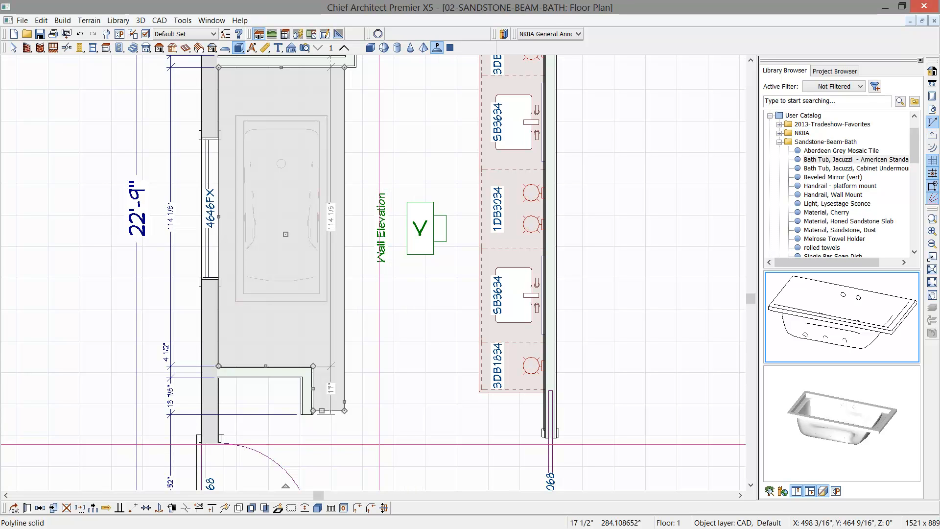
pyautogui.doubleClick(335, 419)
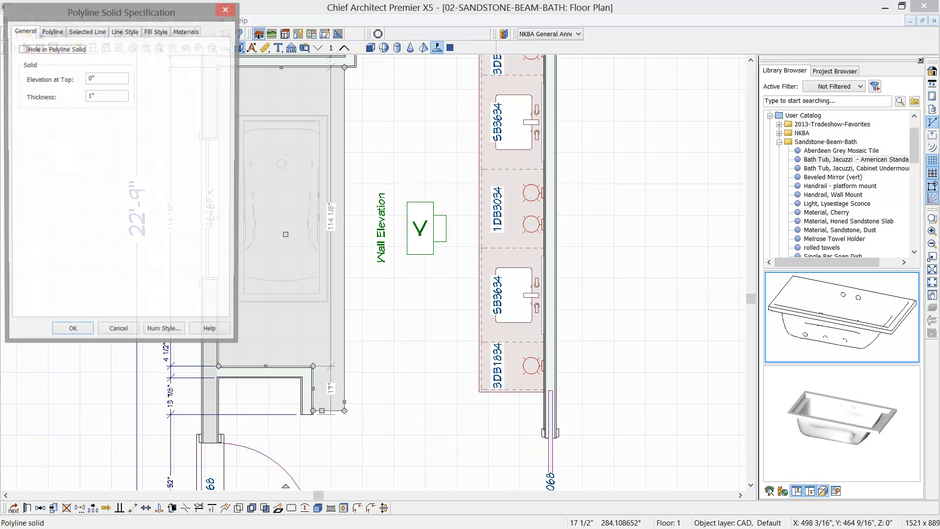
pyautogui.doubleClick(106, 81)
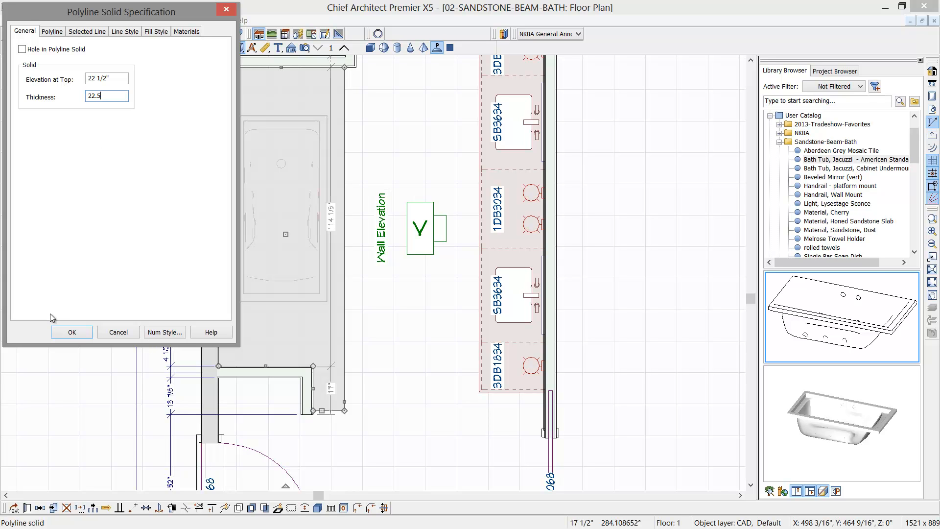
pyautogui.click(69, 331)
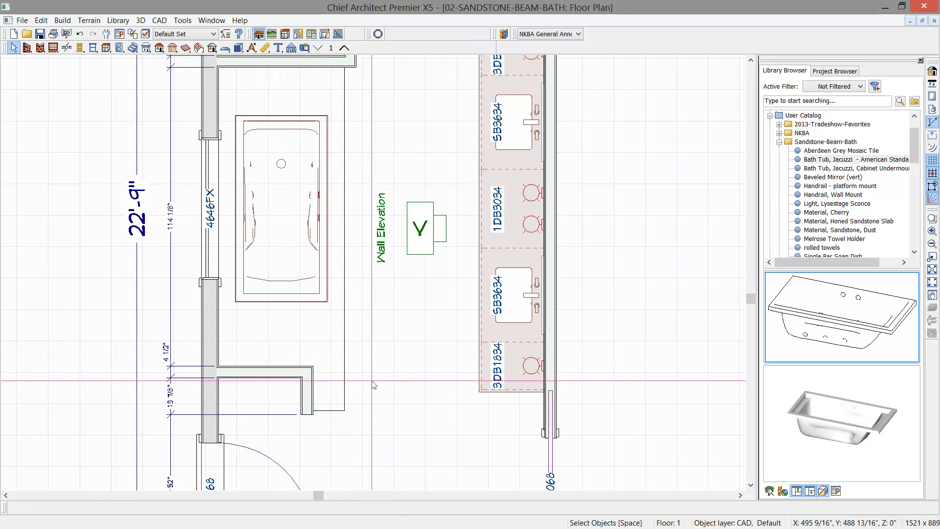
# - Draw a rectangular polyline solid along the bath tub's outline and define it as a hole in the tub surround
pyautogui.moveTo(372, 385); pyautogui.dragTo(392, 407, button='middle')
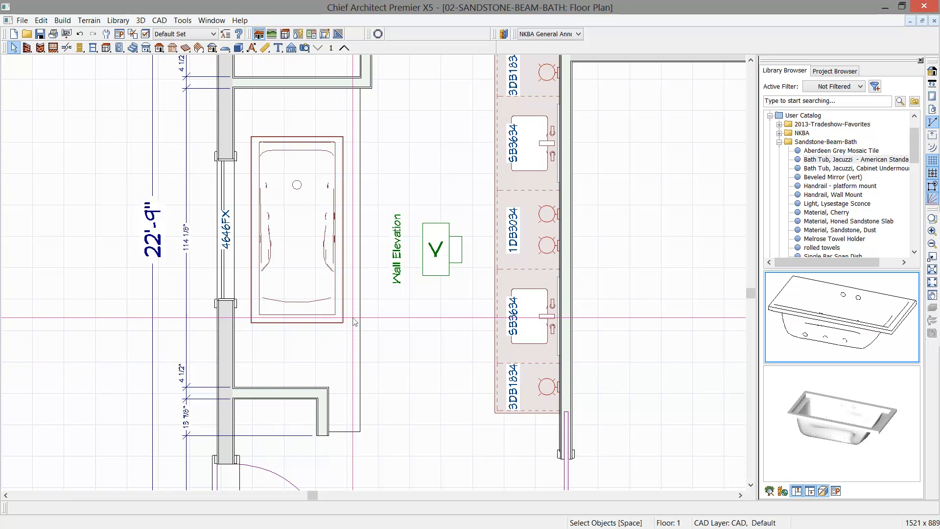
pyautogui.click(238, 48)
pyautogui.click(437, 48)
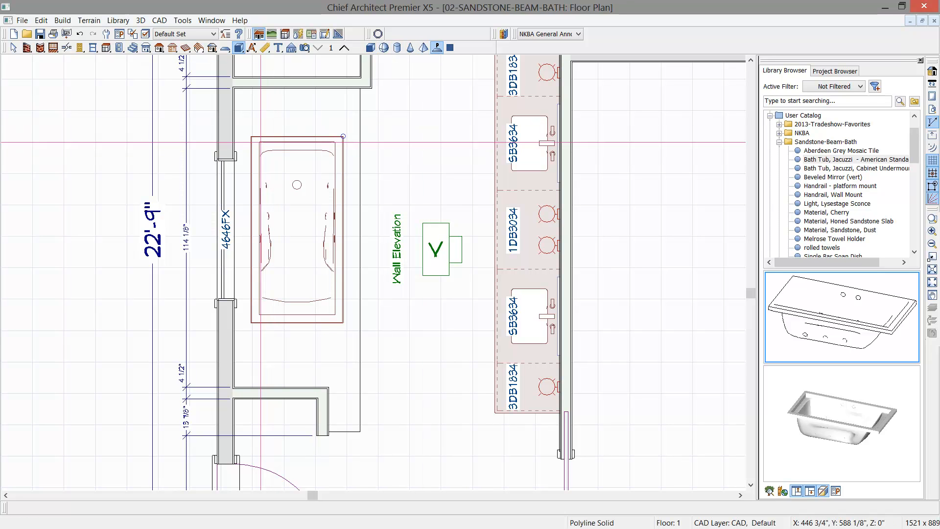
pyautogui.moveTo(251, 136); pyautogui.dragTo(344, 323)
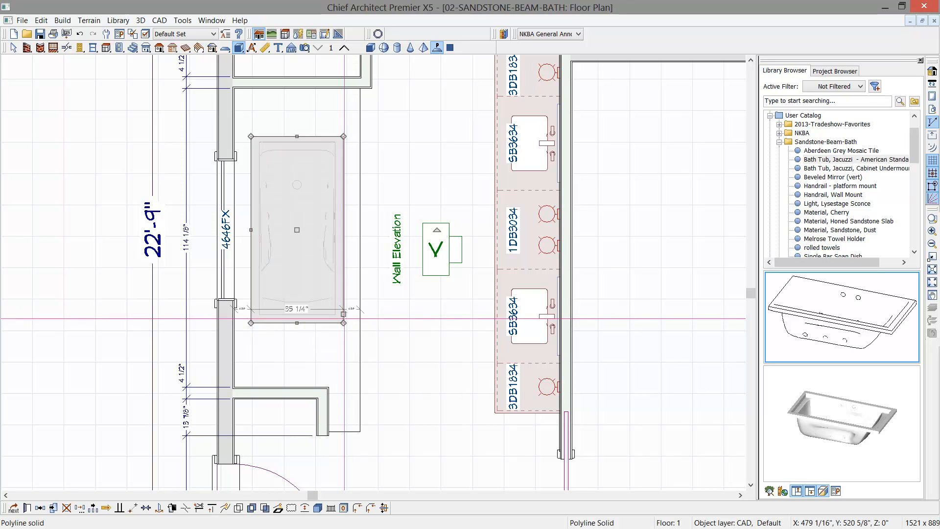
pyautogui.click(27, 509)
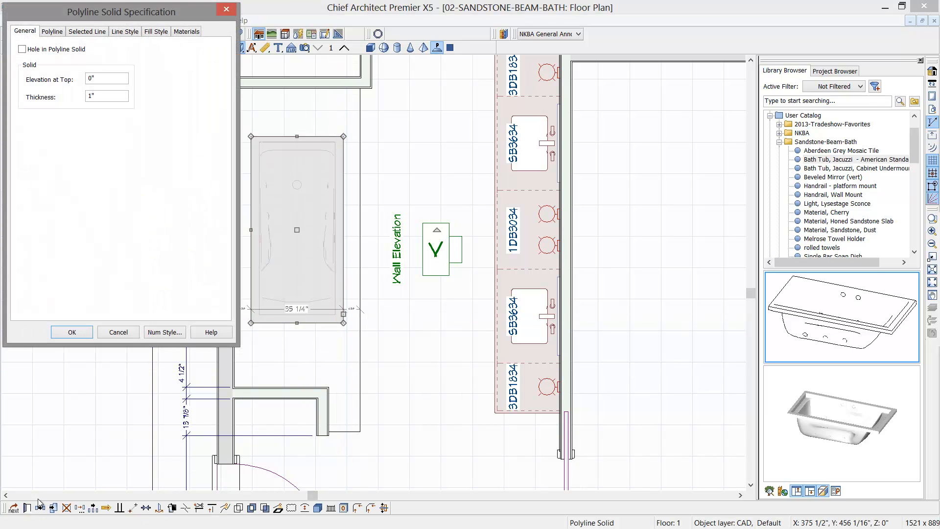
pyautogui.click(22, 49)
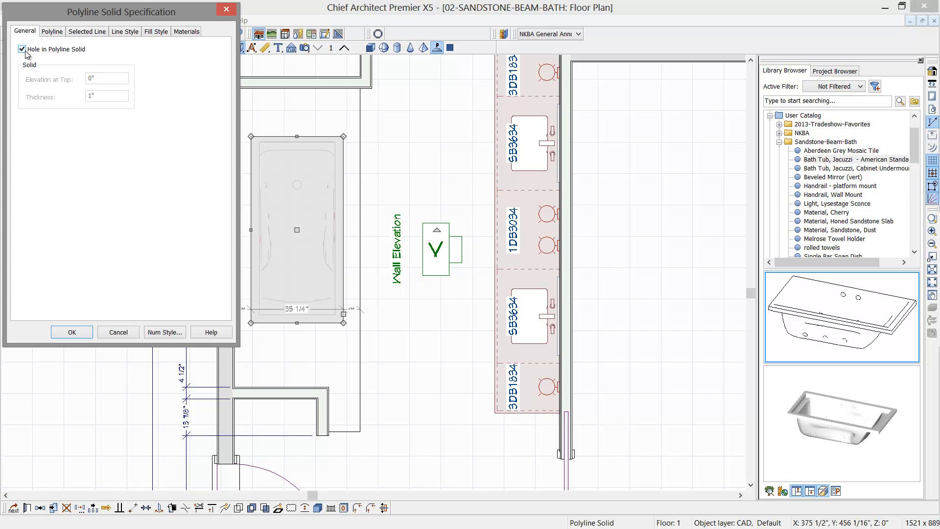
pyautogui.click(72, 332)
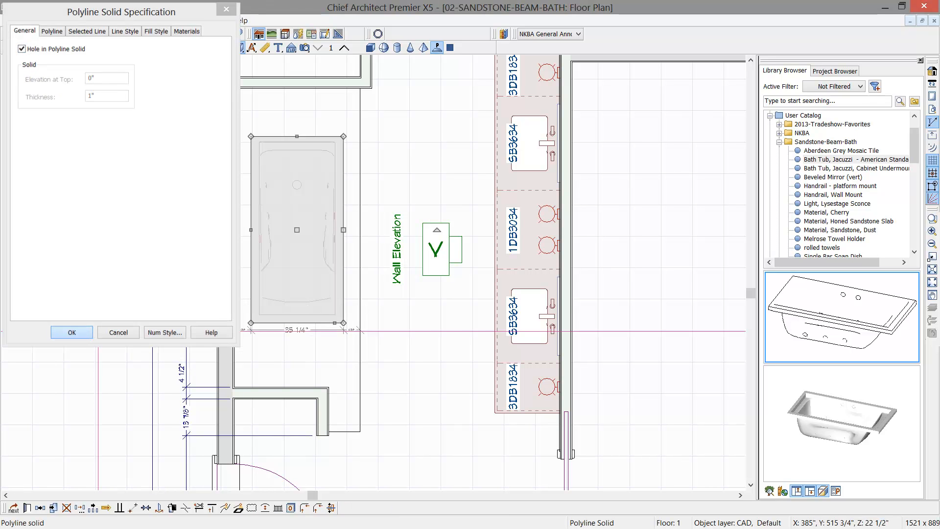
# - Shrink the hole concentrically to about 68 5/8" long so its edges lie beneath the bath tub's rim
pyautogui.scroll(3, 321, 309)
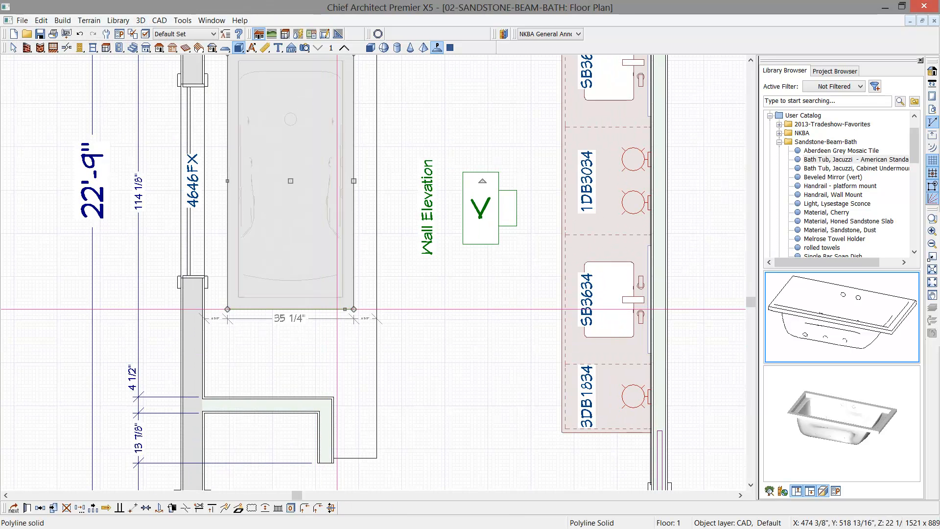
pyautogui.moveTo(344, 305); pyautogui.dragTo(343, 304)
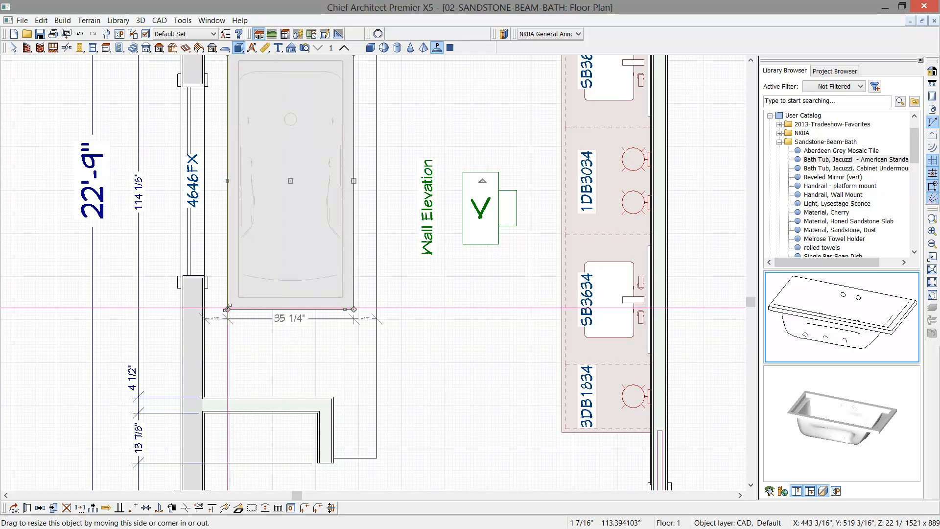
pyautogui.click(229, 308)
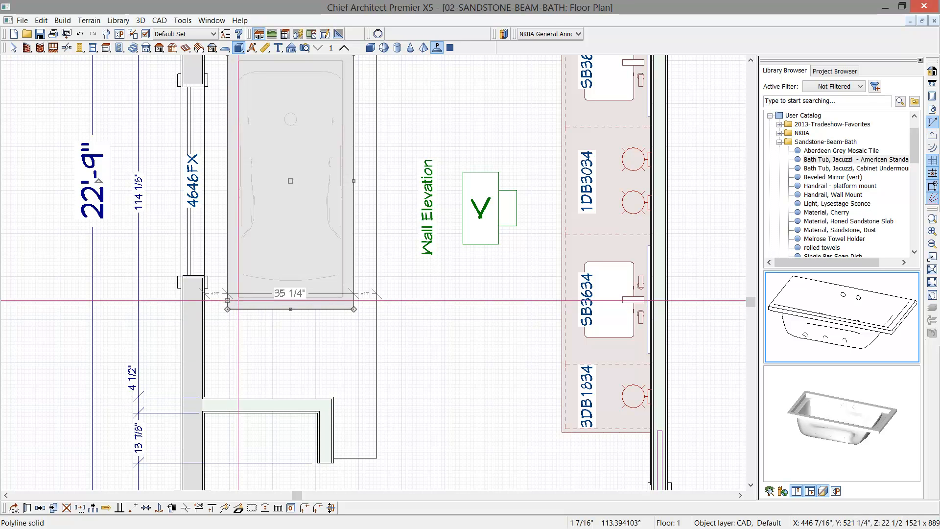
pyautogui.press('space')
pyautogui.click(239, 308)
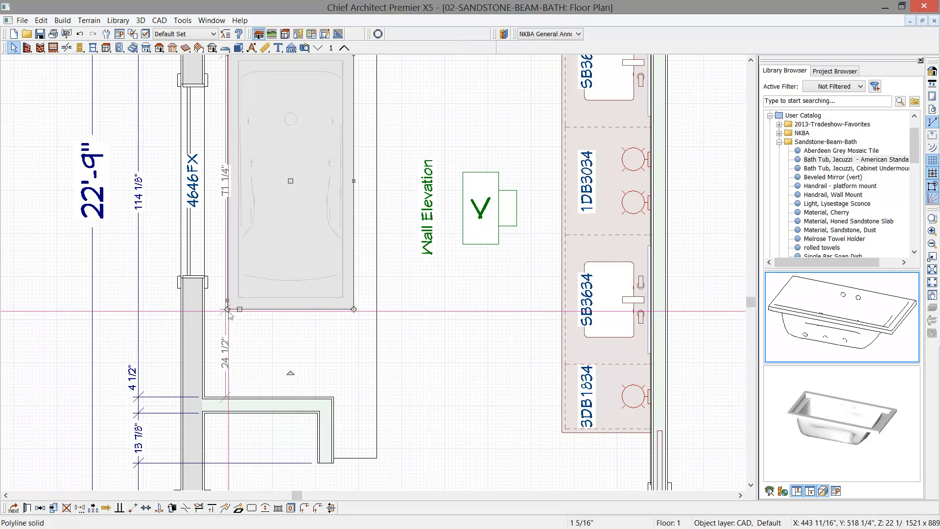
pyautogui.moveTo(227, 309); pyautogui.dragTo(237, 304)
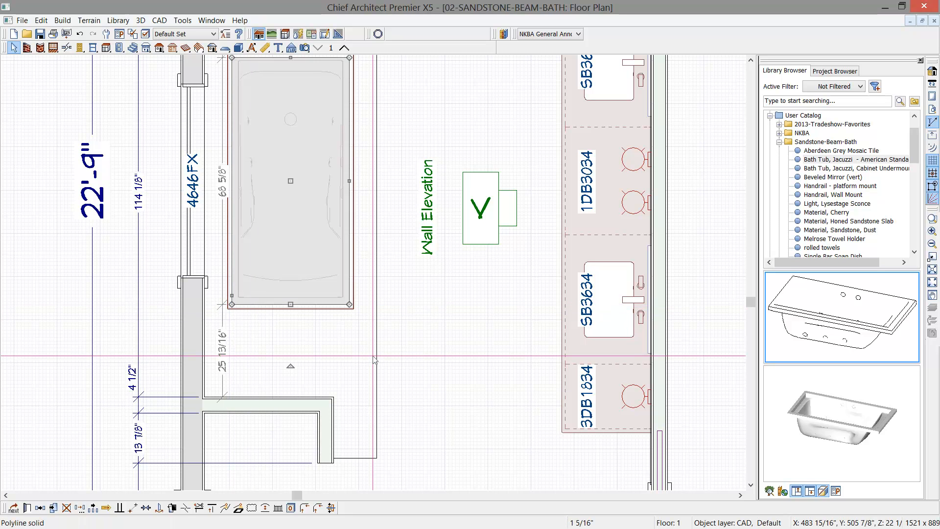
# - Create a perspective floor overview and orbit it to show the bath tub and vanity from above
pyautogui.click(305, 48)
pyautogui.click(425, 48)
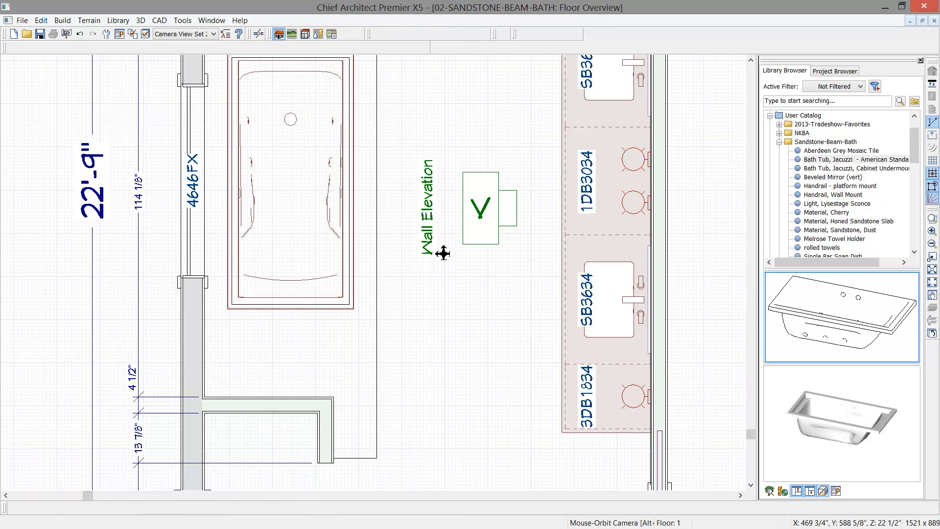
pyautogui.moveTo(413, 228); pyautogui.dragTo(276, 289)
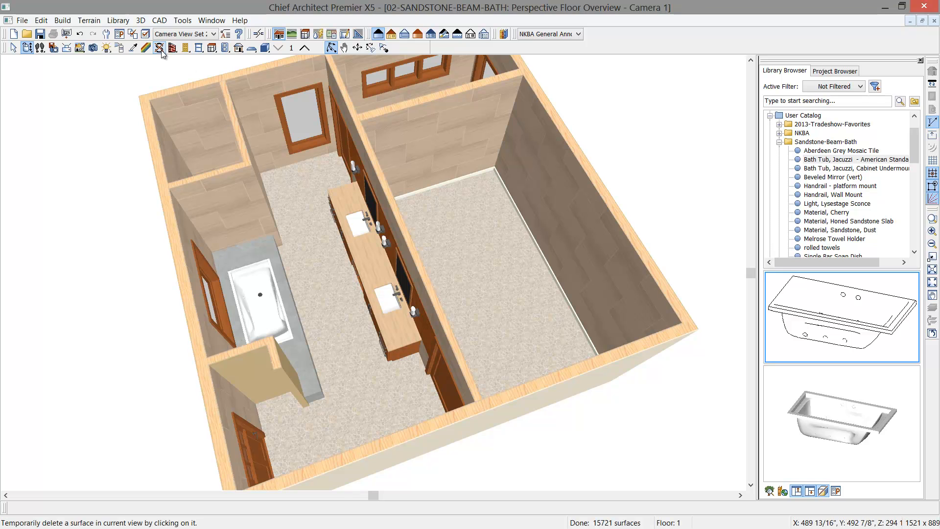
# - Pick up the Honed Sandstone Slab material from the vanity countertop and apply it to the tub surround
pyautogui.click(131, 49)
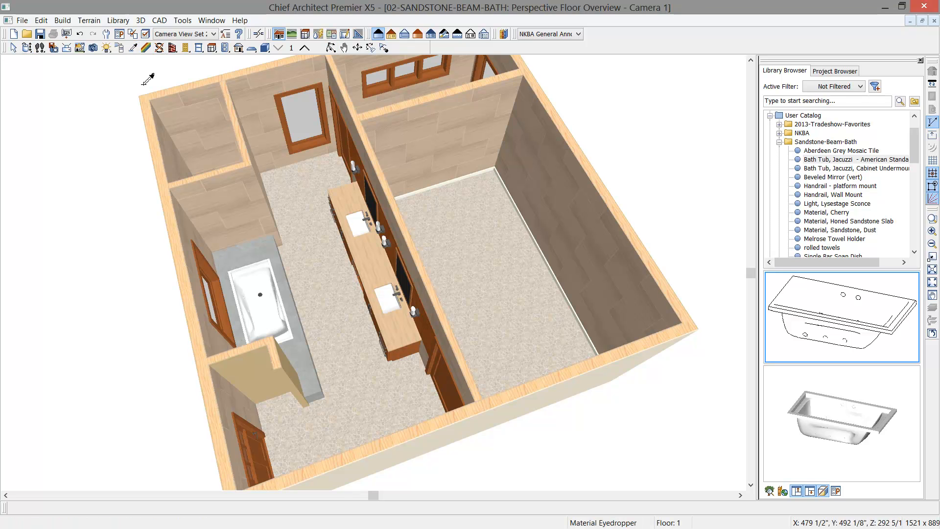
pyautogui.click(364, 255)
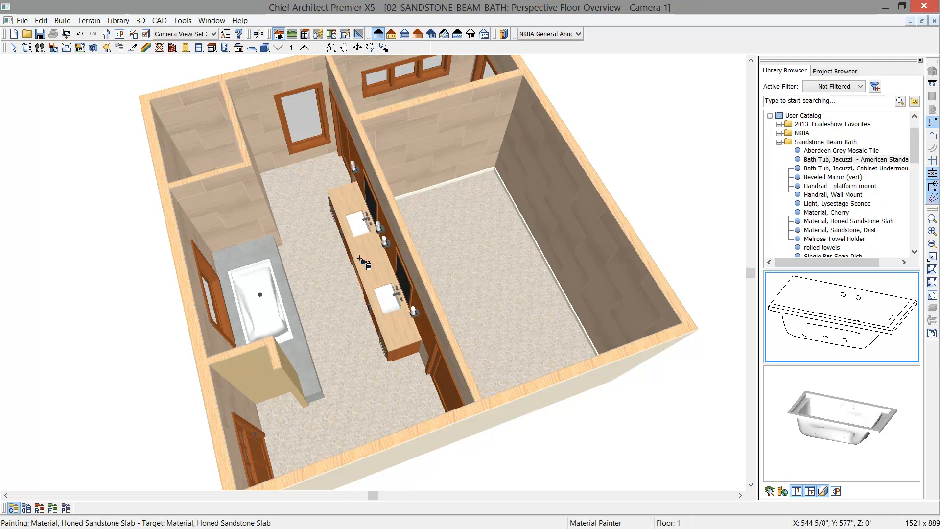
pyautogui.click(286, 292)
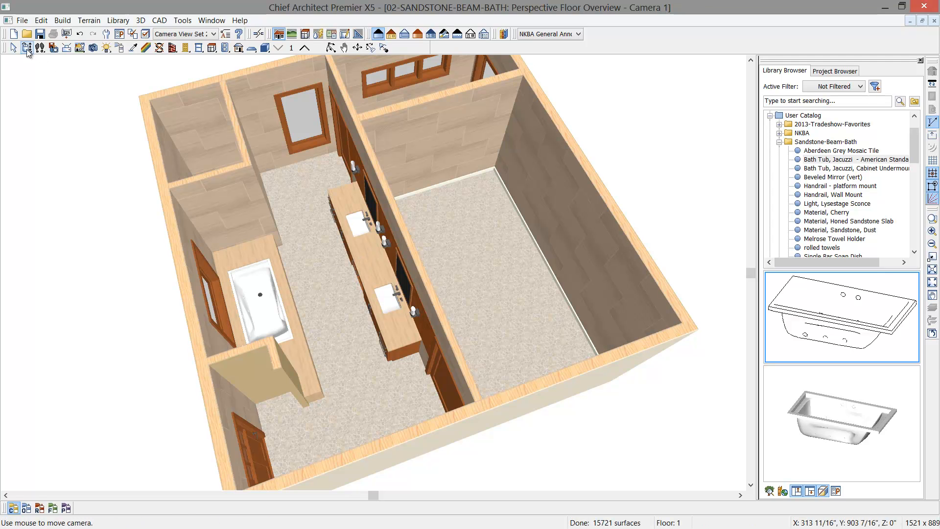
# - Try to place the Toto Soiree Deck Mount Faucet on the surround at the tub's drain end in the perspective overview
pyautogui.click(27, 49)
pyautogui.moveTo(333, 380); pyautogui.dragTo(293, 345)
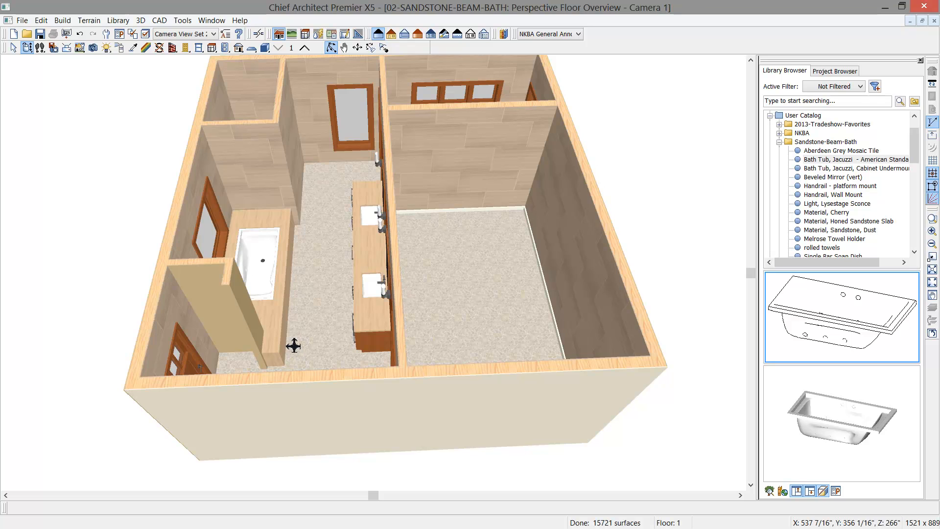
pyautogui.scroll(5, 289, 331)
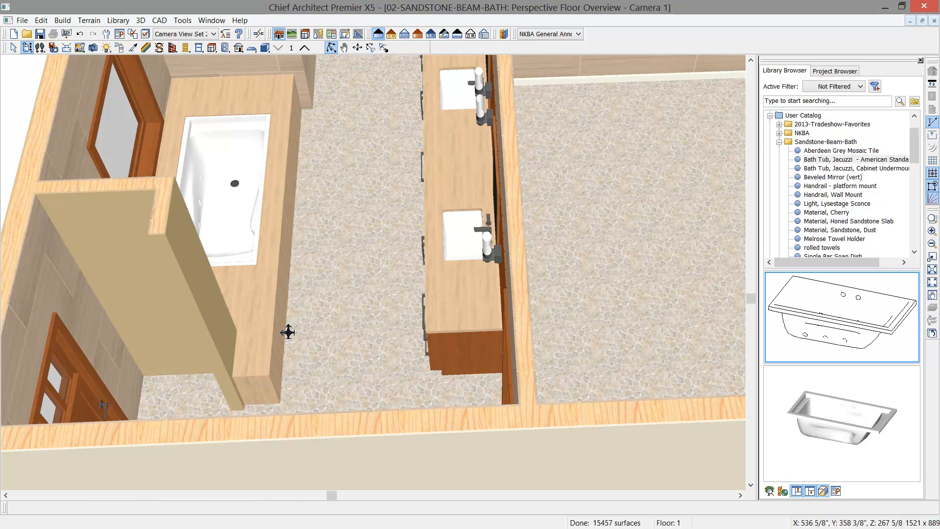
pyautogui.moveTo(914, 154); pyautogui.dragTo(914, 202)
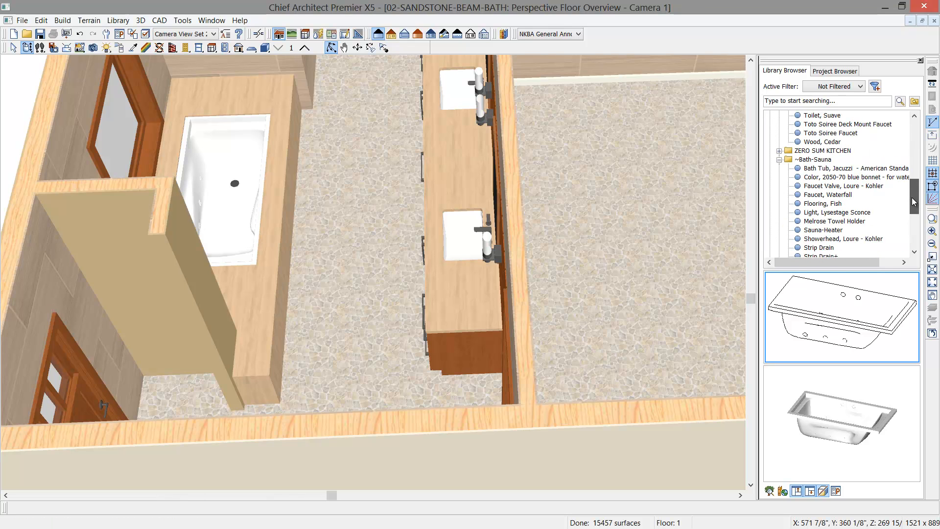
pyautogui.click(853, 127)
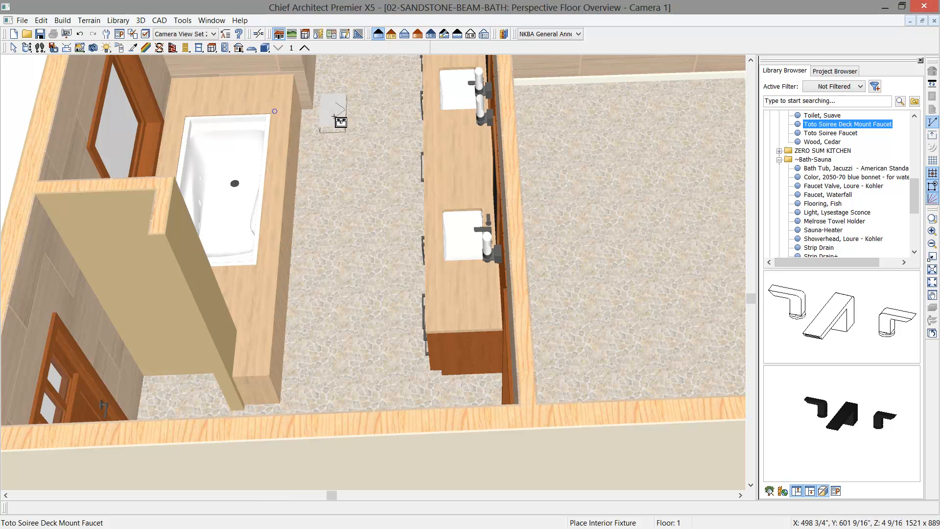
pyautogui.click(231, 102)
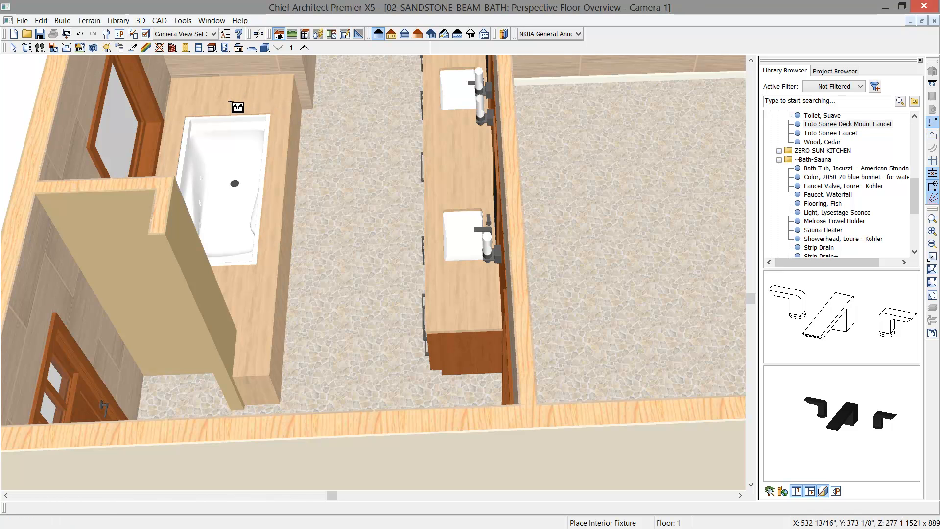
# - Tile the open views and place the Toto Soiree Deck Mount Faucet beyond the tub's drain end in the floor plan
pyautogui.hotkey('shift', 'F4')
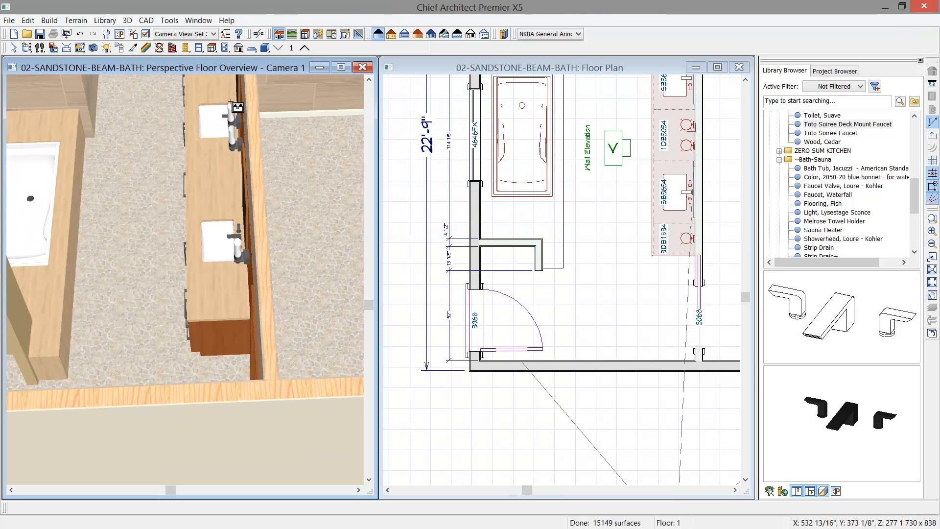
pyautogui.click(585, 72)
pyautogui.moveTo(571, 107); pyautogui.dragTo(563, 249, button='middle')
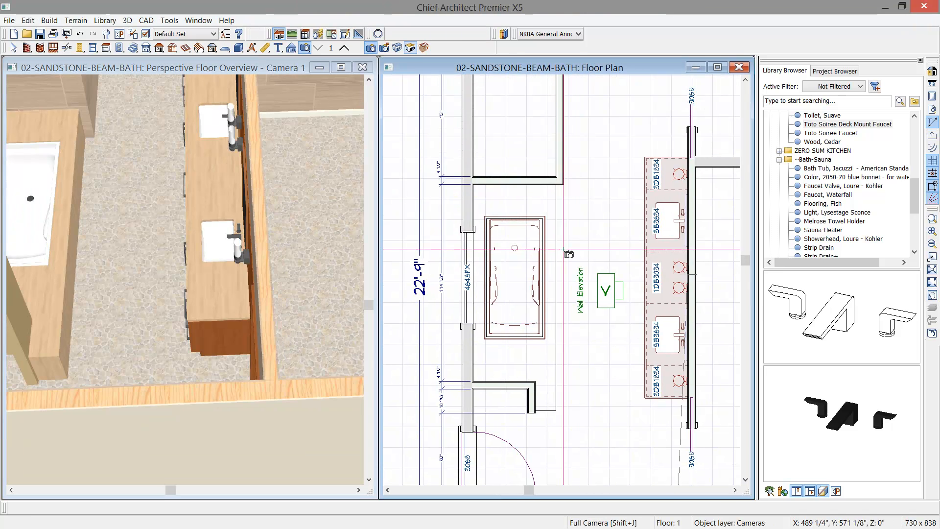
pyautogui.scroll(1, 563, 250)
pyautogui.click(819, 309)
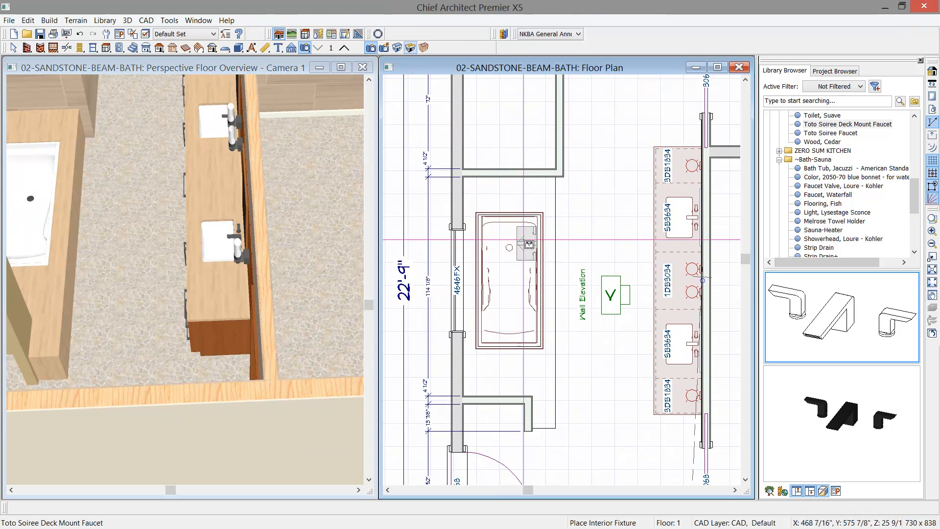
pyautogui.click(509, 198)
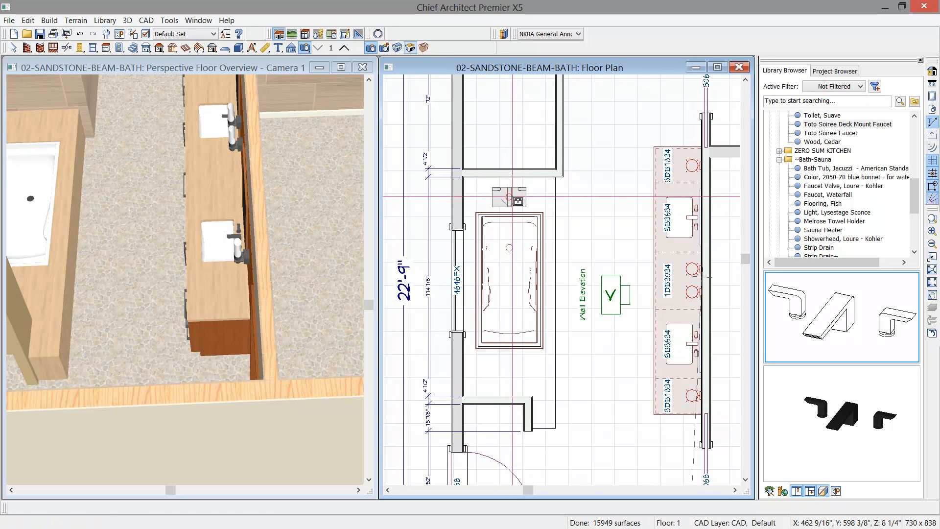
# - Move the Toto Soiree Deck Mount Faucet onto the tub's drain end in plan and set its floor-to-bottom height to 22.5"
pyautogui.scroll(3, 509, 199)
pyautogui.moveTo(508, 197); pyautogui.dragTo(509, 224)
pyautogui.doubleClick(499, 213)
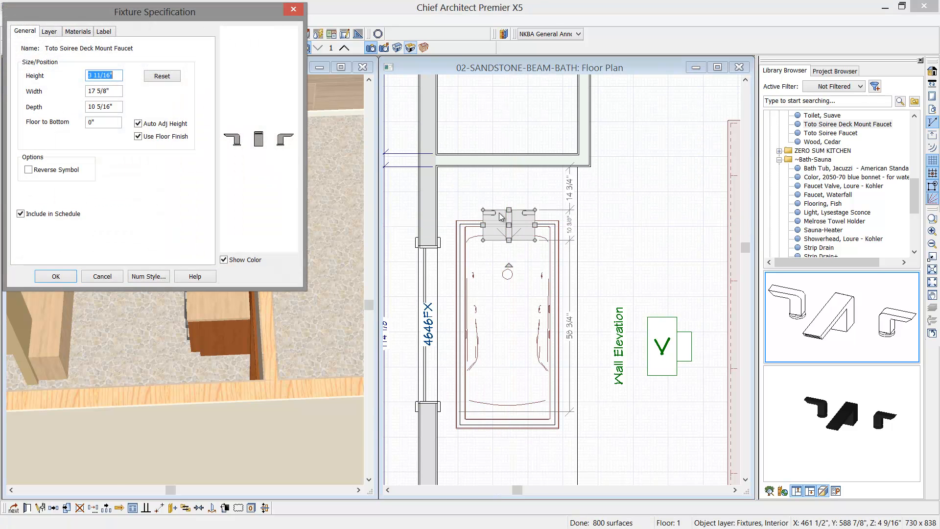
pyautogui.click(107, 122)
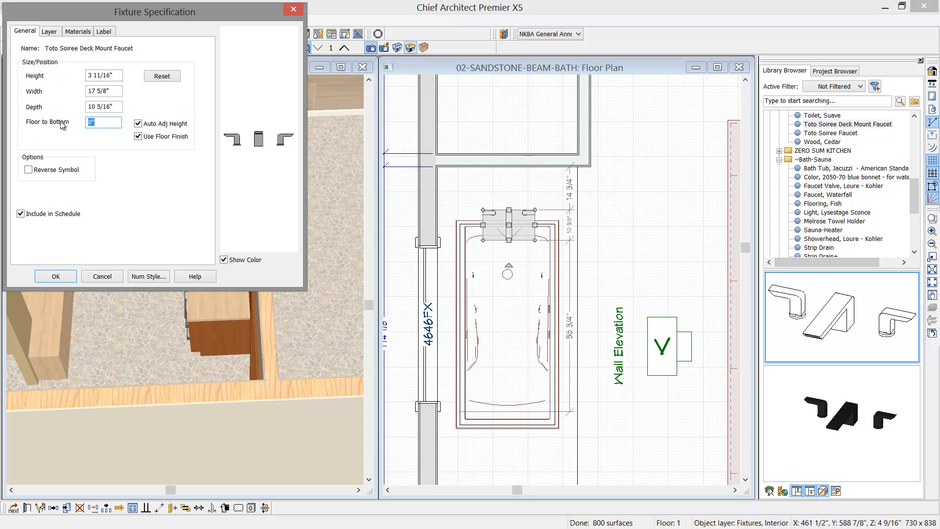
pyautogui.write('22')
pyautogui.write('.5')
pyautogui.click(53, 279)
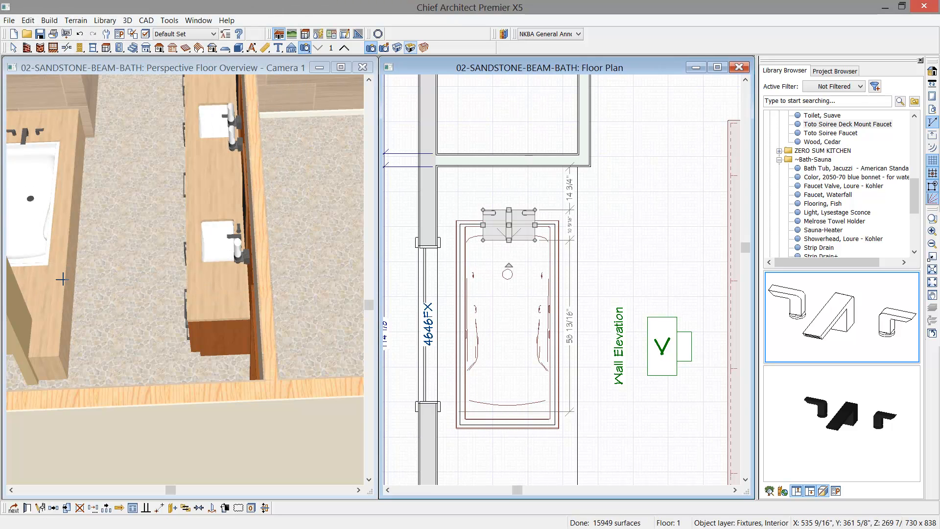
# - Enlarge the perspective floor overview and apply the Sandstone, Dust wall material to the tan partition wall beside the tub
pyautogui.click(341, 67)
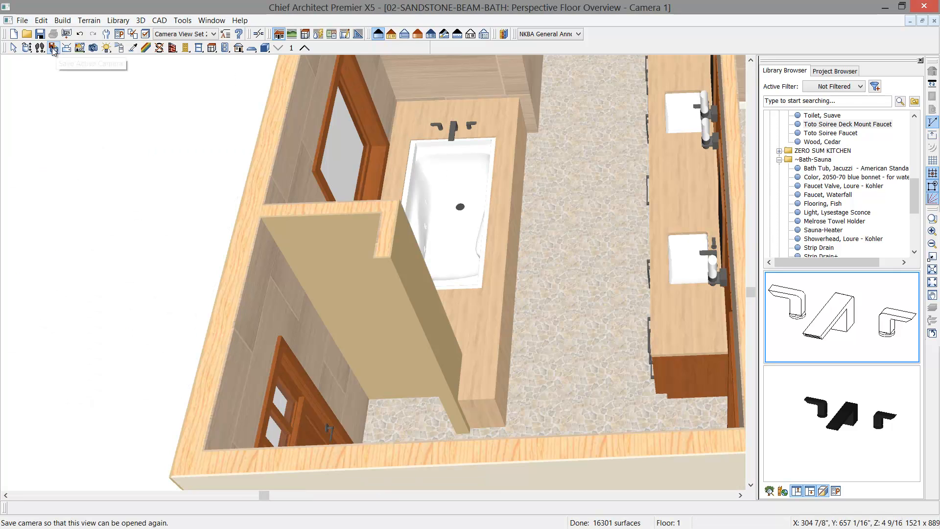
pyautogui.click(27, 47)
pyautogui.moveTo(430, 206); pyautogui.dragTo(405, 204)
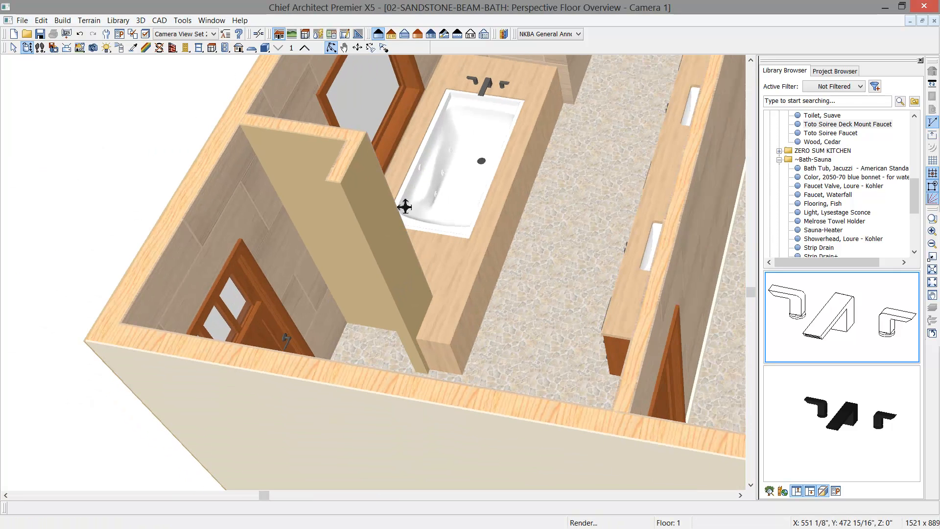
pyautogui.click(133, 48)
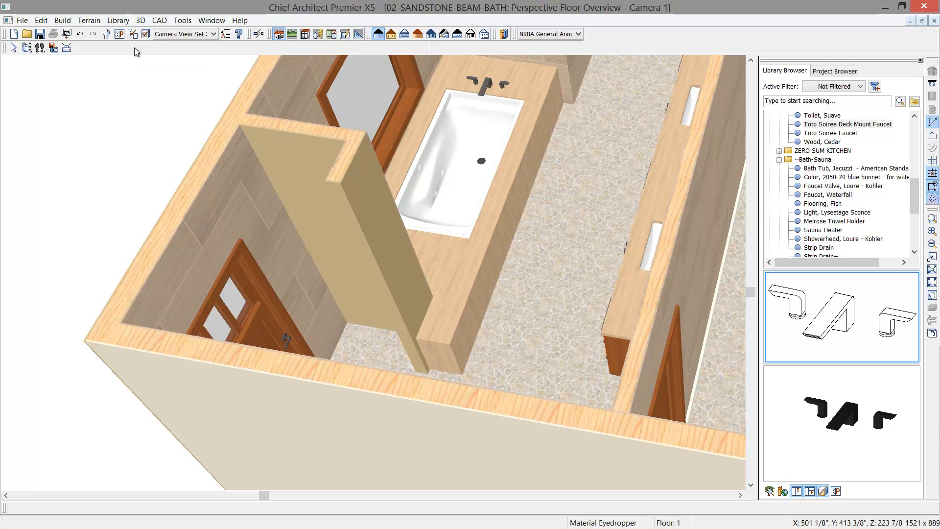
pyautogui.click(257, 196)
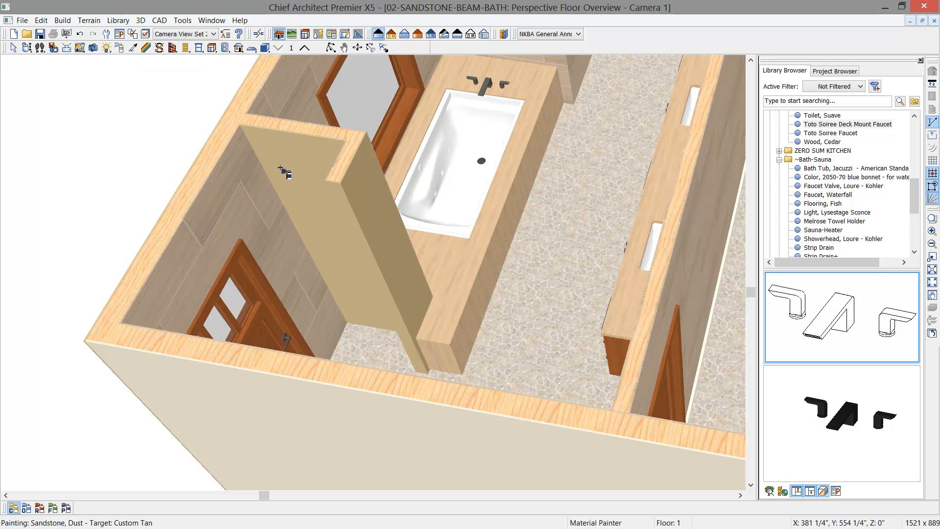
pyautogui.click(281, 169)
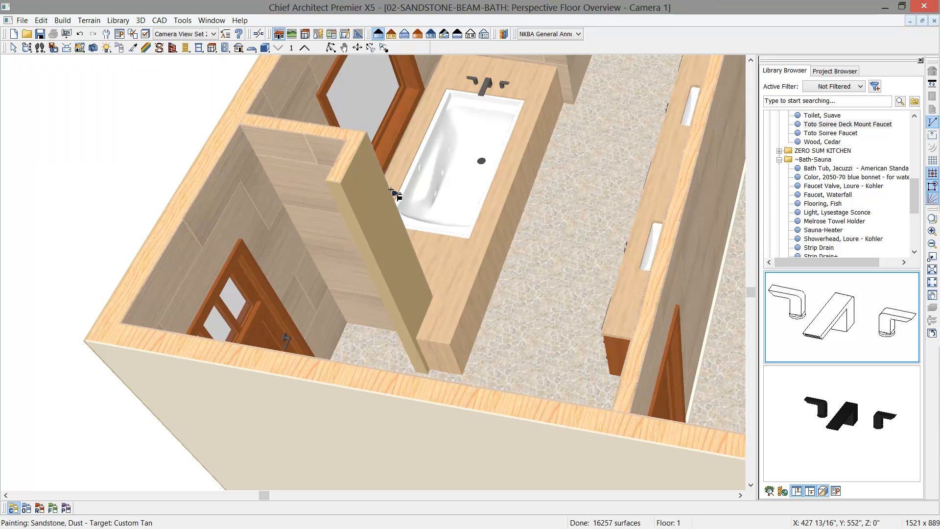
pyautogui.click(378, 200)
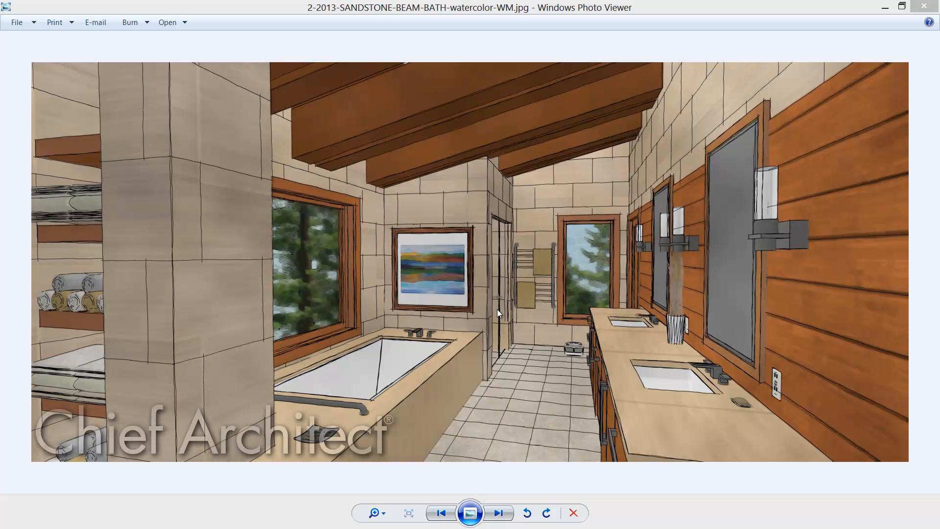
# - Create a backclipped cross section from near the entry door, looking toward the partition wall at the tub's end
pyautogui.hotkey('alt', 'Tab')
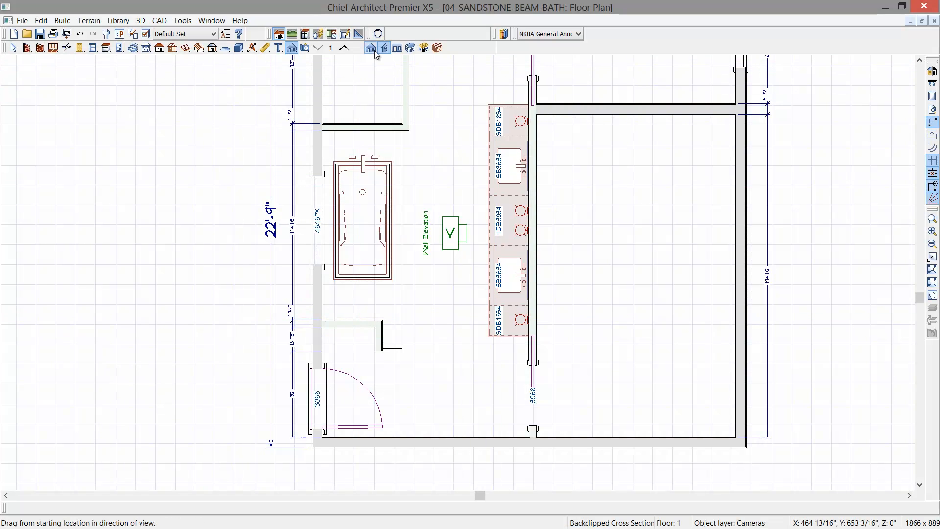
pyautogui.moveTo(415, 394); pyautogui.dragTo(420, 308)
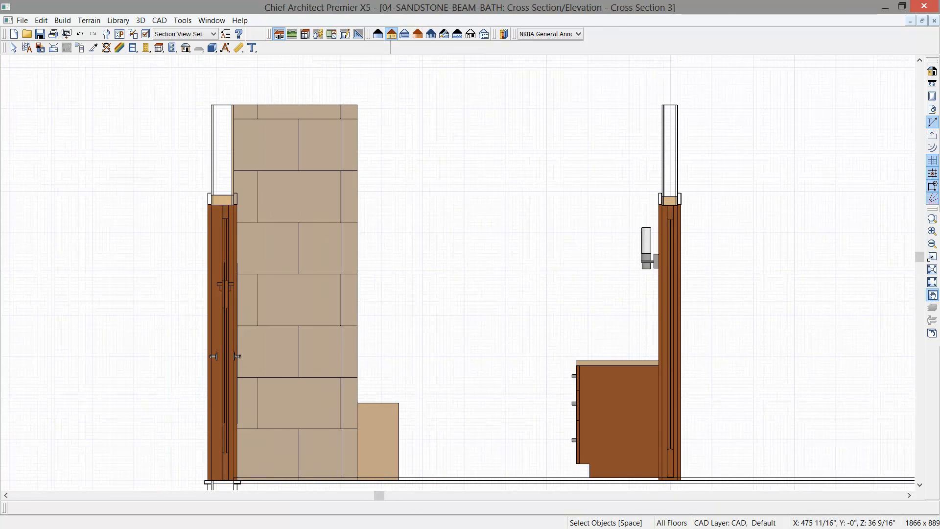
pyautogui.moveTo(337, 429); pyautogui.dragTo(353, 383, button='middle')
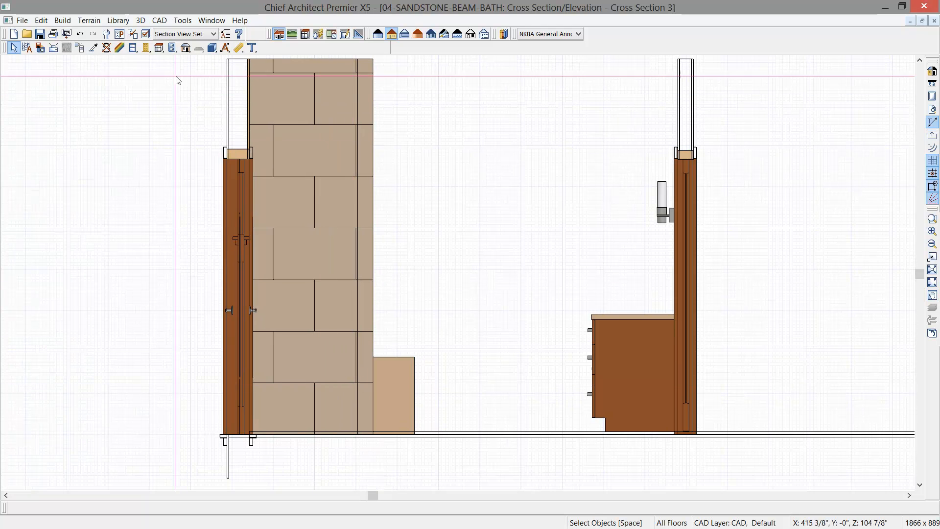
# - Place a shelf against the sandstone partition wall and stretch it to the exterior wall, making it 31 1/2" wide
pyautogui.click(161, 50)
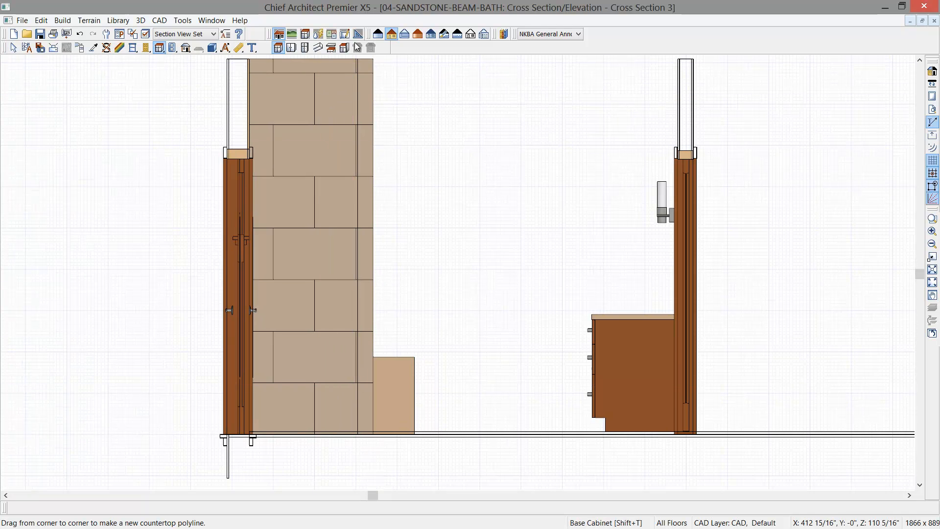
pyautogui.click(331, 48)
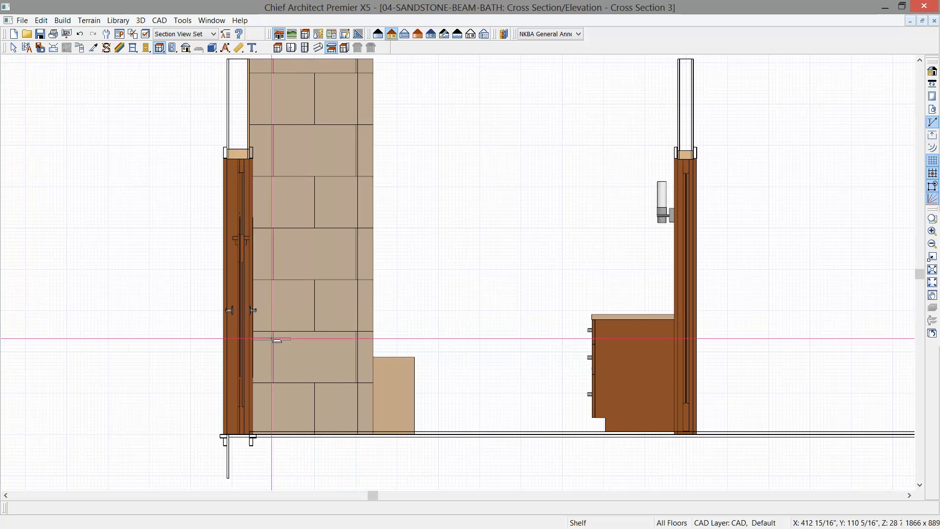
pyautogui.click(357, 346)
pyautogui.scroll(2, 344, 353)
pyautogui.scroll(1, 342, 350)
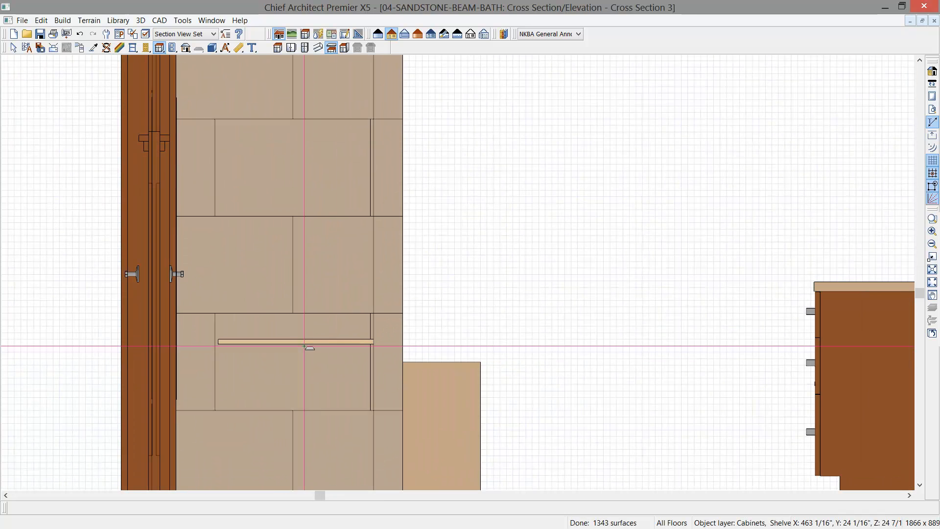
pyautogui.click(303, 345)
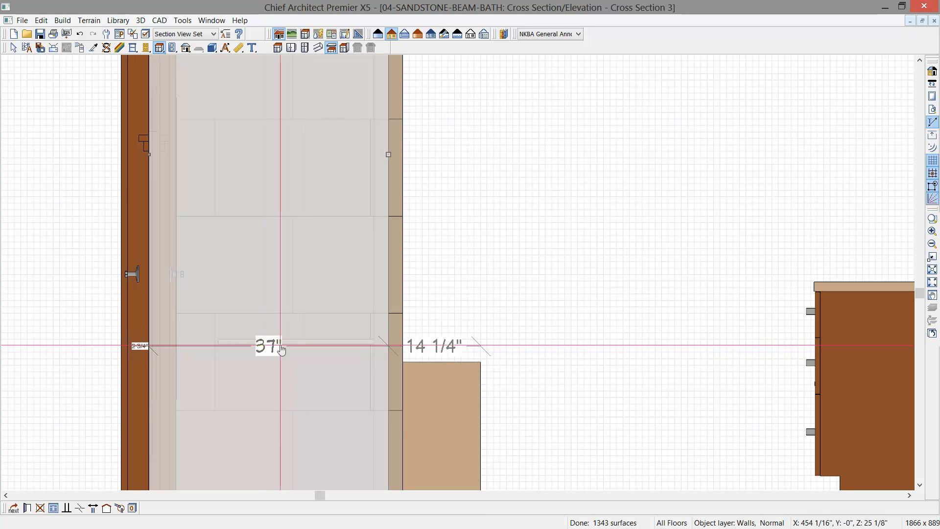
pyautogui.click(281, 345)
pyautogui.moveTo(219, 342); pyautogui.dragTo(172, 342)
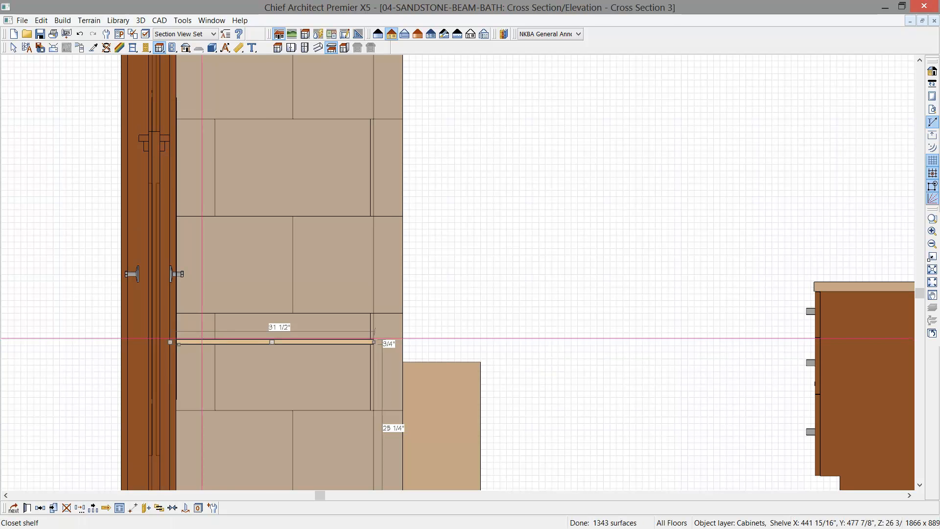
# - Set the shelf's height to 3" and its floor-to-bottom distance to 18"
pyautogui.hotkey('ctrl', 'e')
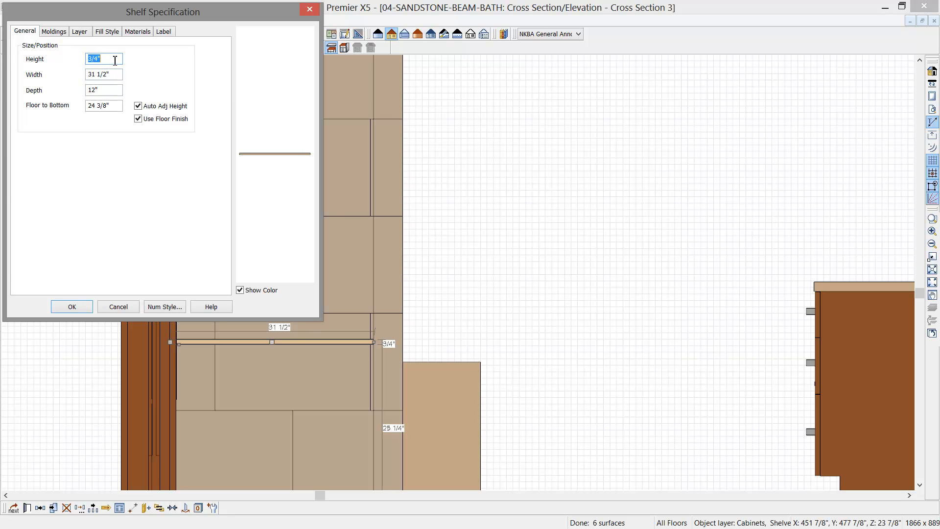
pyautogui.write('3')
pyautogui.press('Tab')
pyautogui.click(111, 90)
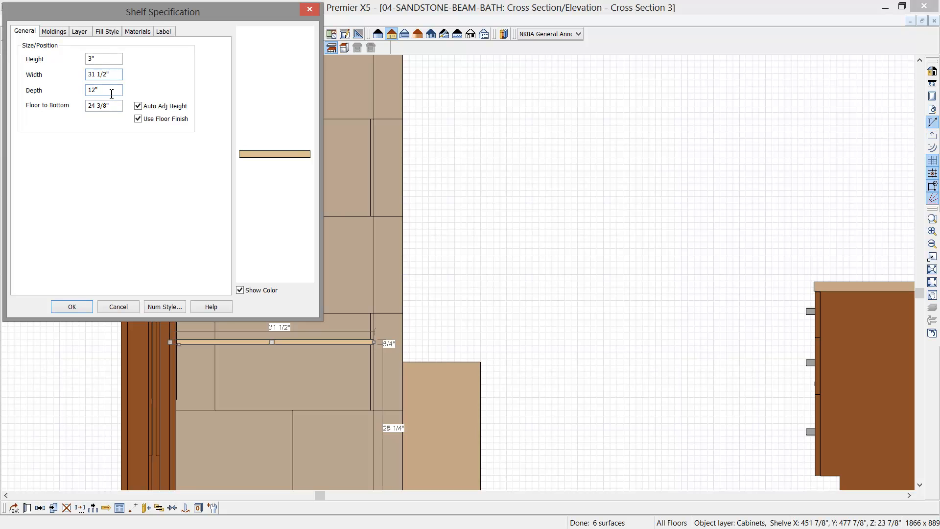
pyautogui.press('Tab')
pyautogui.write('18')
pyautogui.click(72, 306)
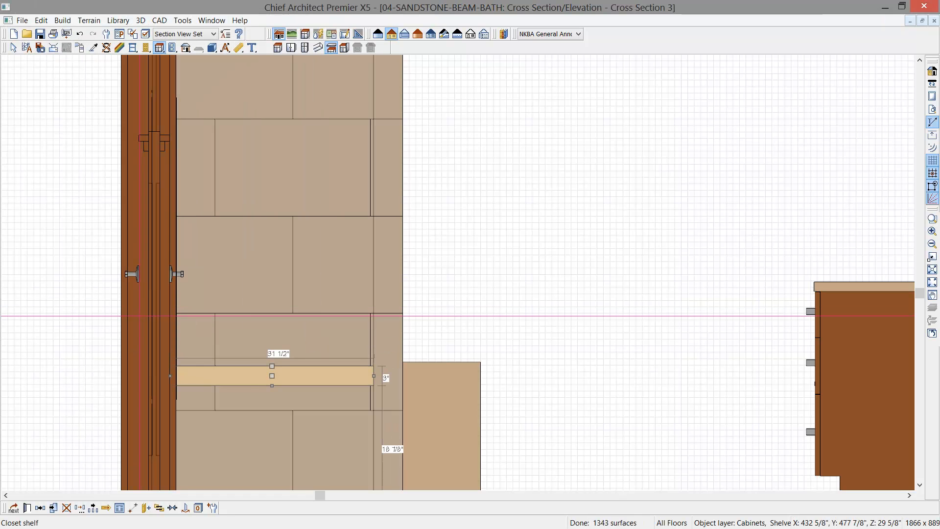
# - Pick up the Cherry material from the vanity cabinet and apply it to the shelf
pyautogui.scroll(-4, 314, 384)
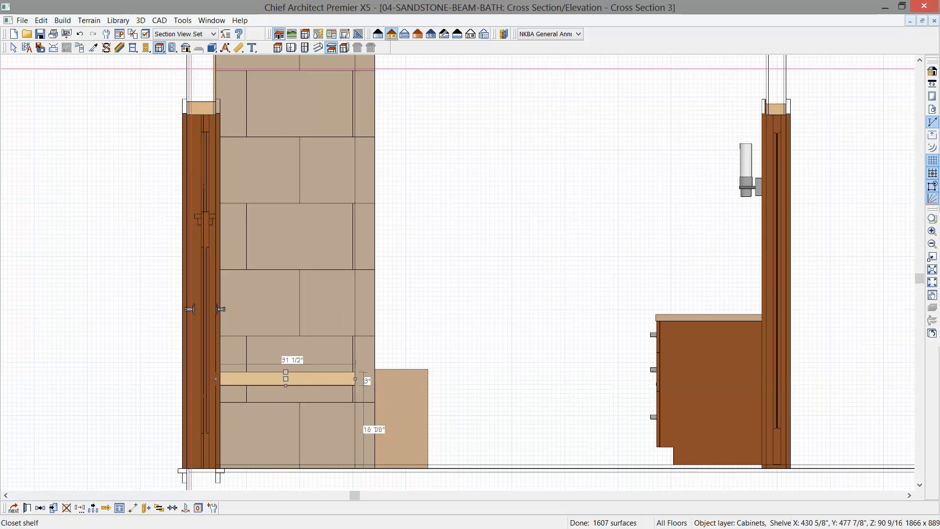
pyautogui.click(107, 47)
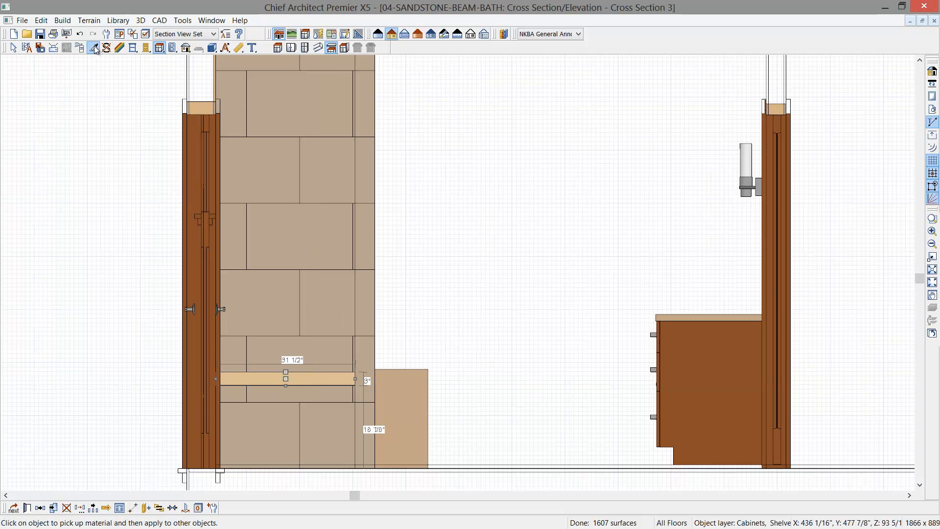
pyautogui.click(705, 365)
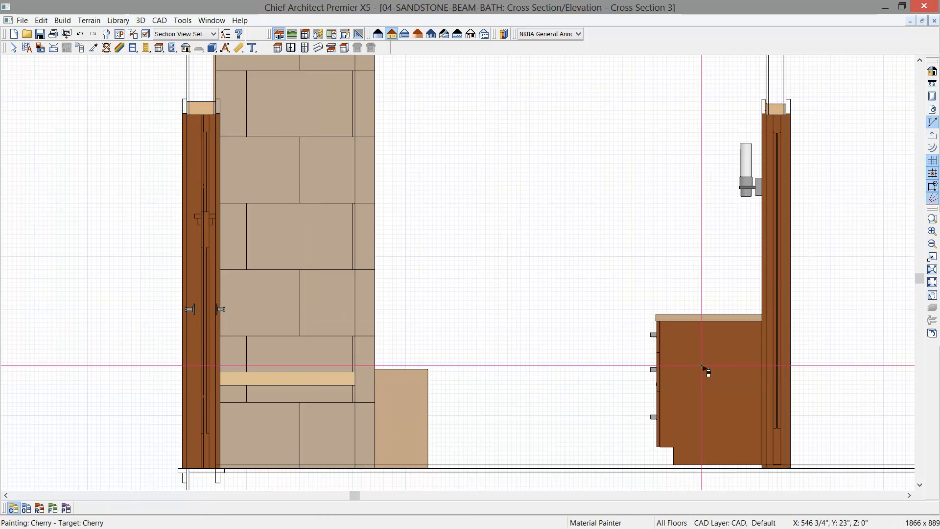
pyautogui.click(323, 381)
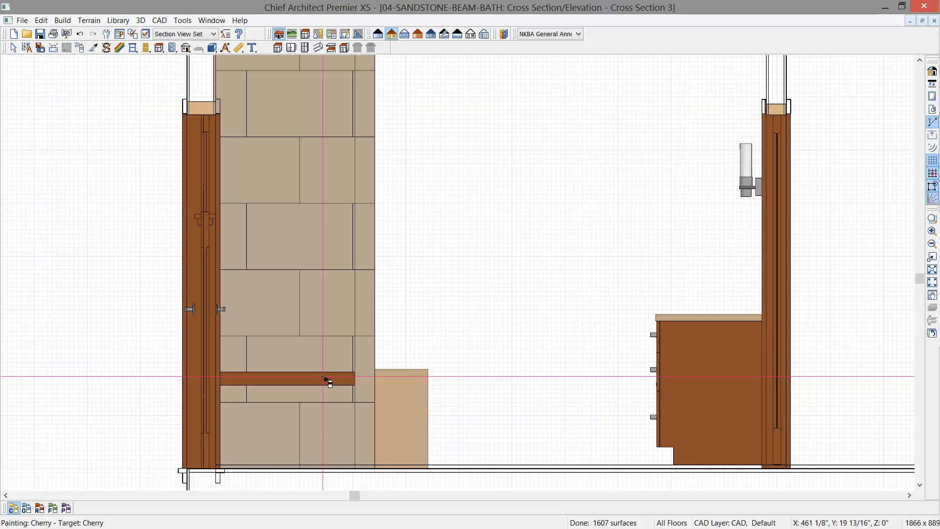
# - Make four copies of the cherry shelf upward along the wall using Multiple Copy with a 15" primary offset
pyautogui.press('space')
pyautogui.click(317, 379)
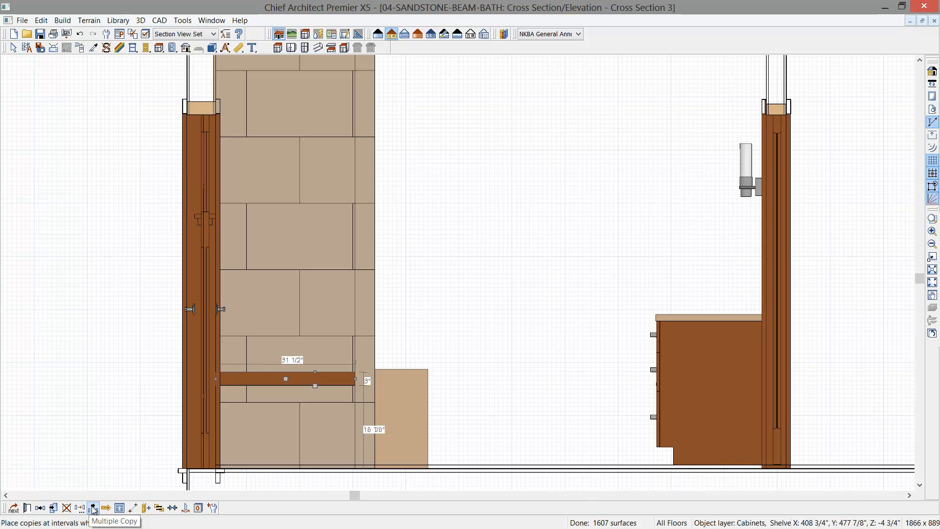
pyautogui.click(93, 508)
pyautogui.click(27, 508)
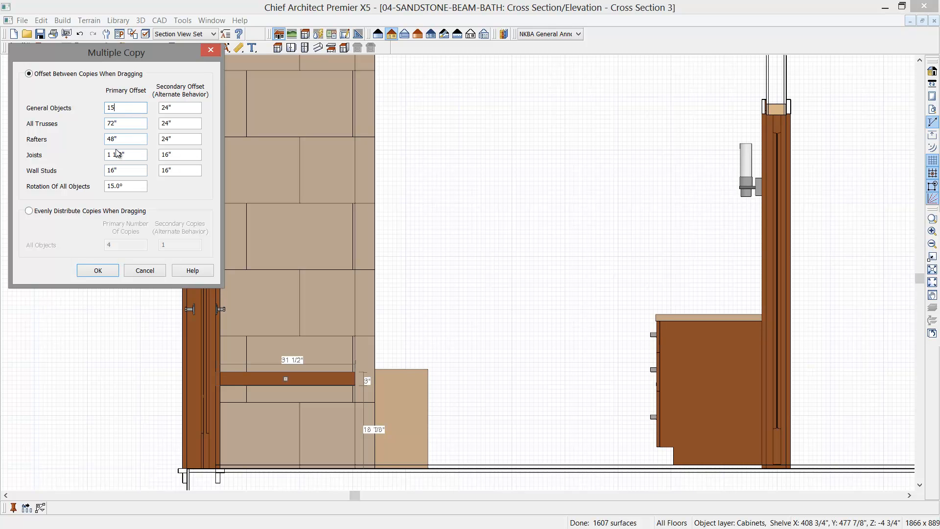
pyautogui.click(98, 270)
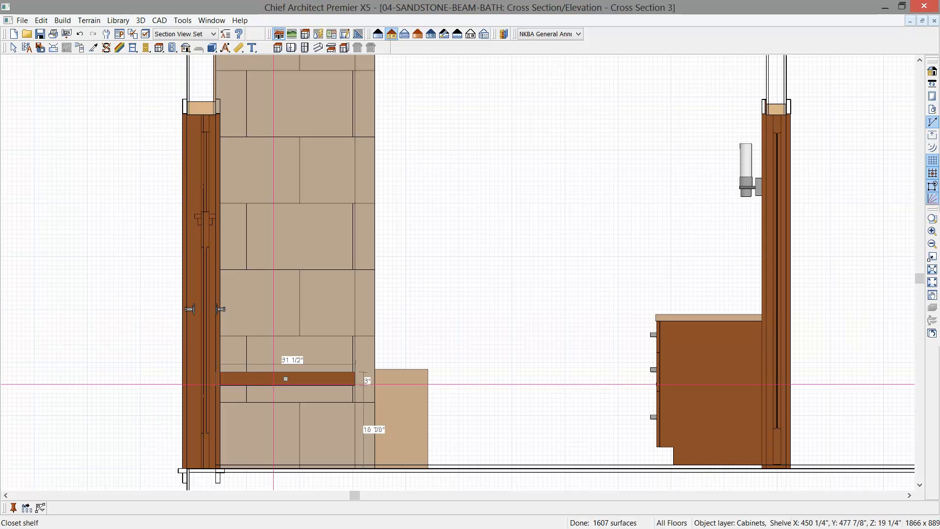
pyautogui.moveTo(286, 380); pyautogui.dragTo(303, 100)
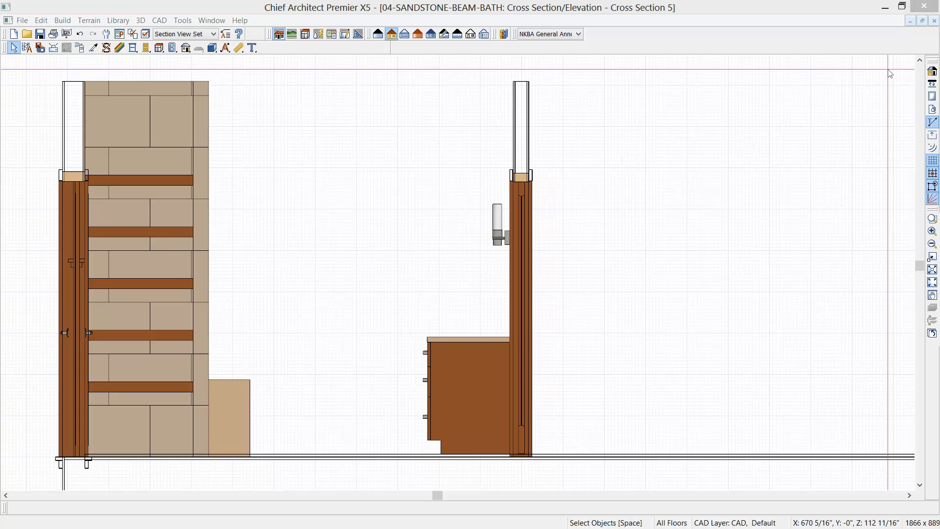
# - Close the cross section and place a hinged door in the interior wall of the small room beyond the tub's faucet end
pyautogui.click(934, 20)
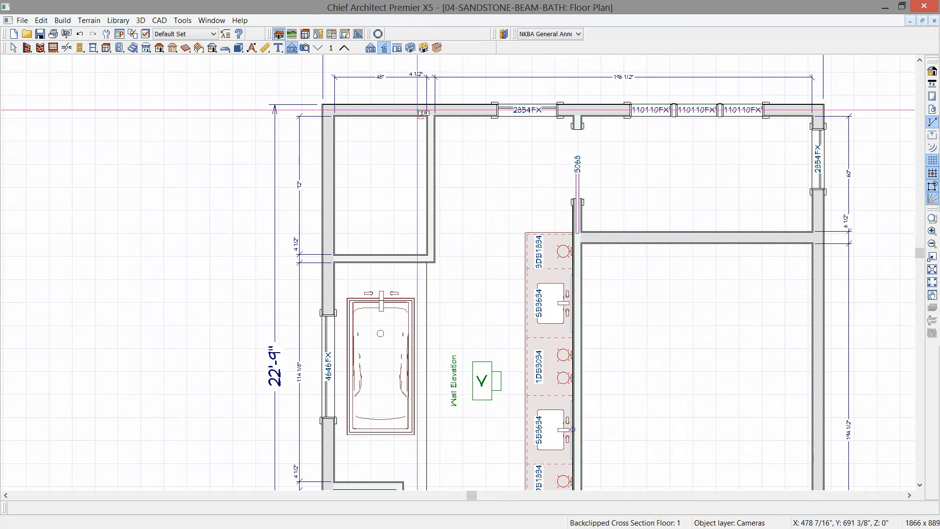
pyautogui.click(81, 47)
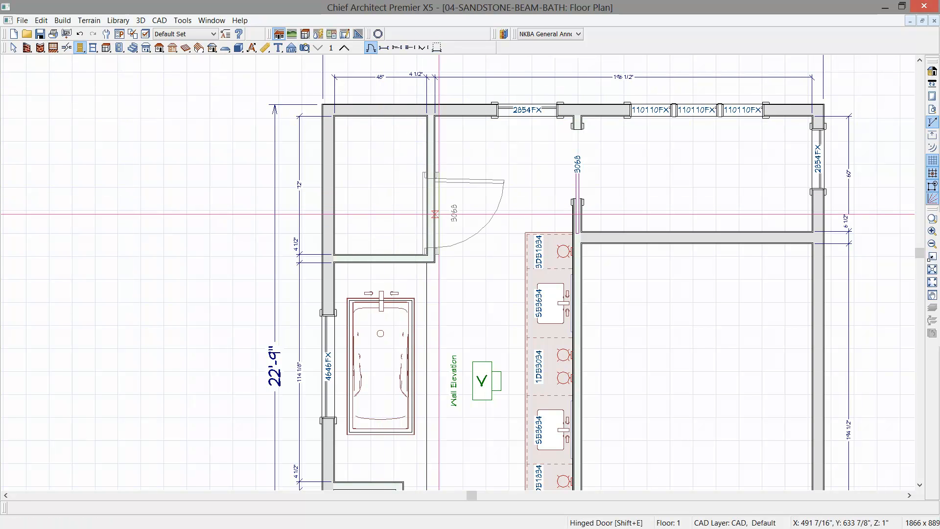
pyautogui.click(442, 208)
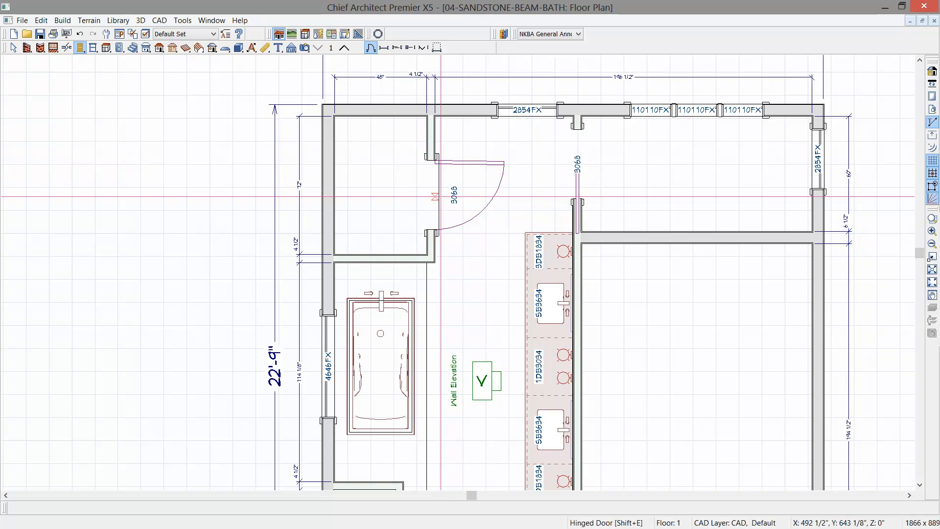
# - Open the specification of the new hinged door and set its door style to Glass
pyautogui.scroll(1, 443, 198)
pyautogui.scroll(1, 441, 196)
pyautogui.click(432, 195)
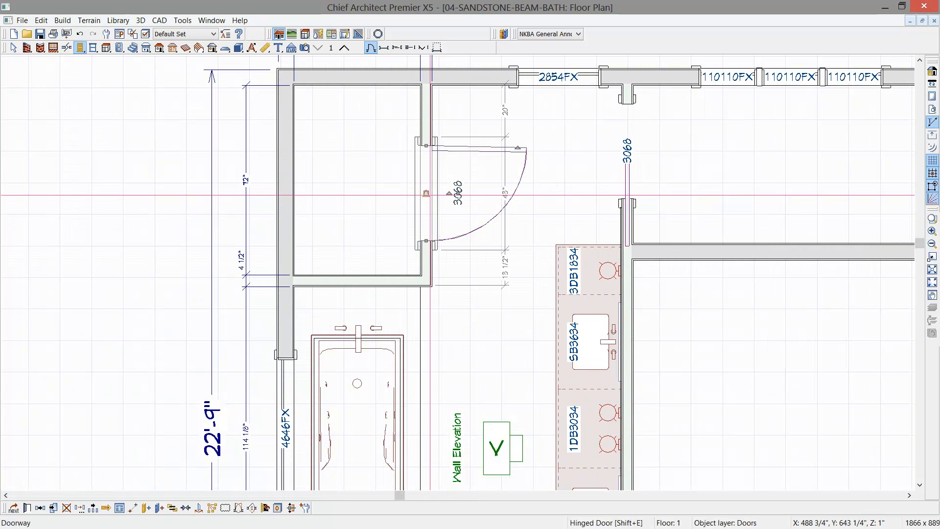
pyautogui.doubleClick(431, 195)
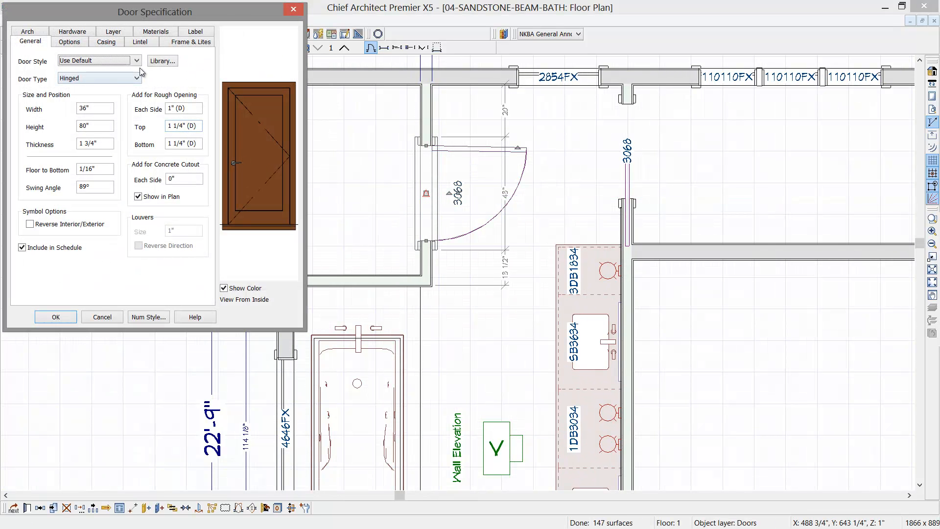
pyautogui.click(137, 60)
pyautogui.click(90, 86)
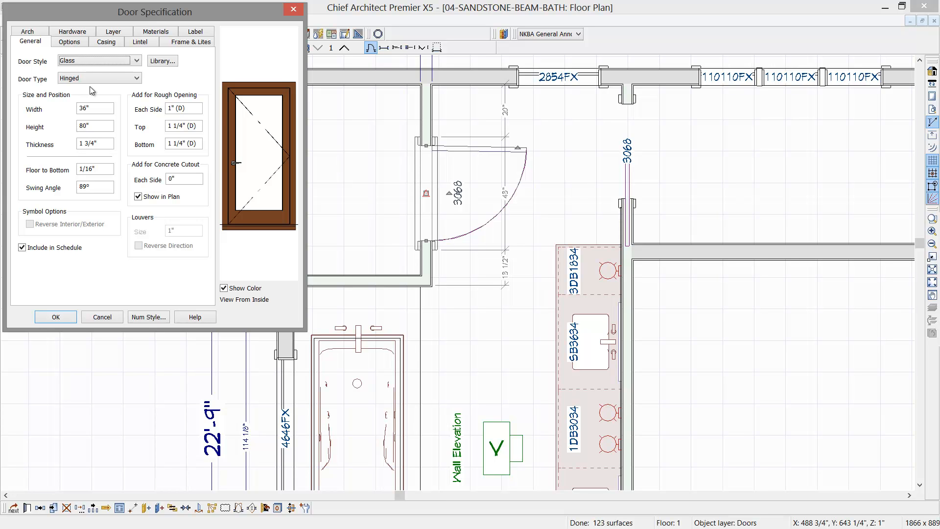
# - Set the glass door's width to 60" and its thickness to 3/8"
pyautogui.click(85, 108)
pyautogui.write('60')
pyautogui.press('Tab')
# - Set the door's rough opening allowances for each side, top and bottom to 0"
pyautogui.press('Tab')
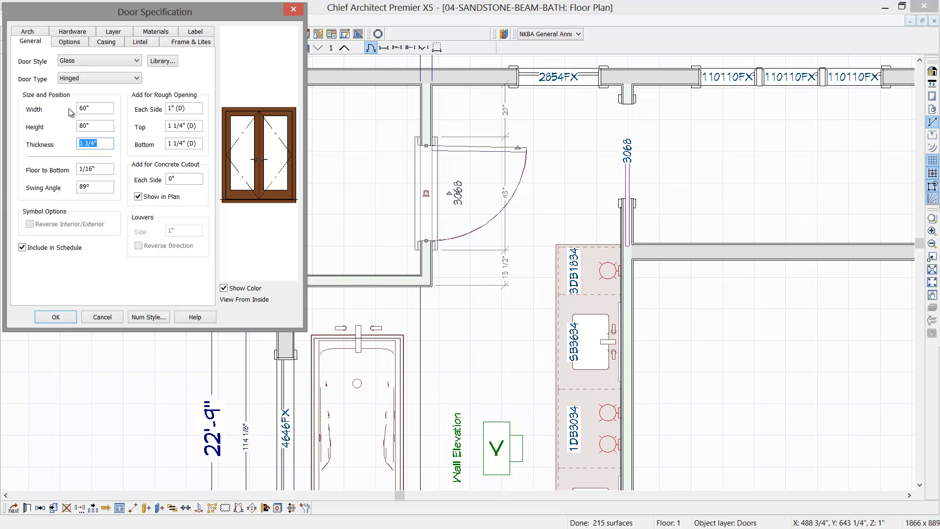
pyautogui.write('3/8')
pyautogui.click(189, 108)
pyautogui.write('0')
pyautogui.press('Tab')
pyautogui.write('0')
pyautogui.press('Tab')
pyautogui.write('0')
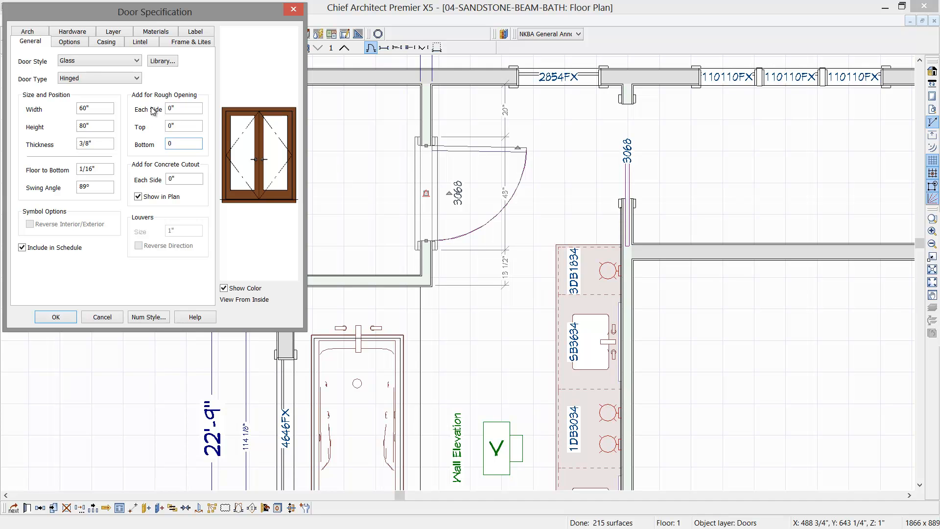
# - Make only the right door leaf swing, in both directions, and suppress the door's interior casing and sill
pyautogui.click(68, 42)
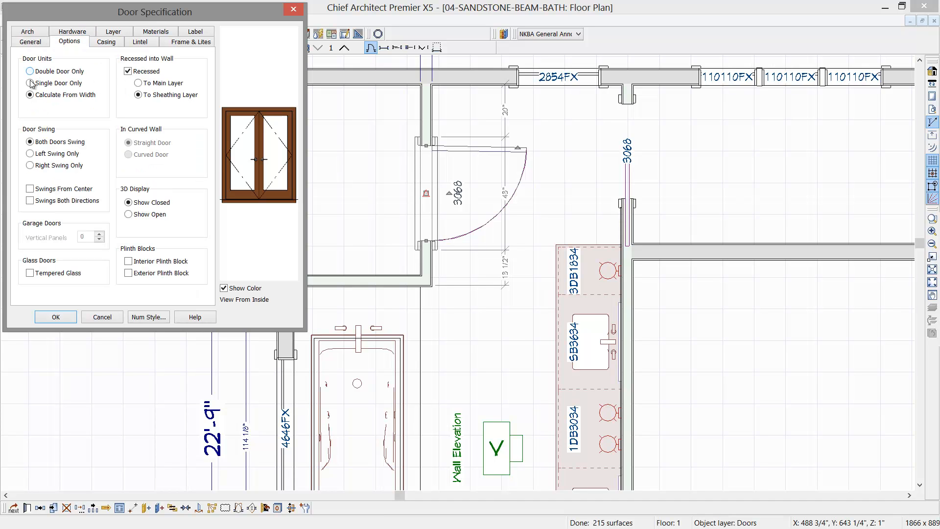
pyautogui.click(31, 166)
pyautogui.click(105, 44)
pyautogui.click(55, 74)
pyautogui.click(50, 156)
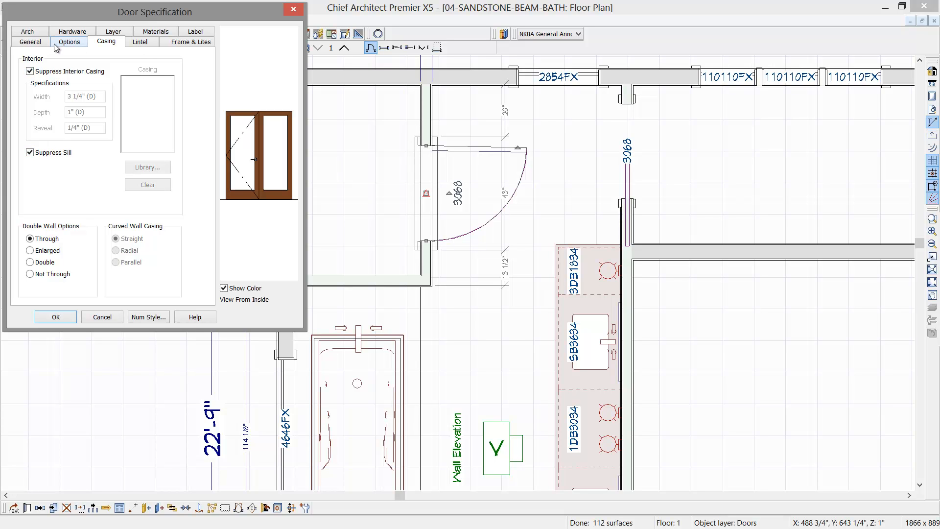
# - Minimize the glass door's frame by entering 0 for both its width and its bottom
pyautogui.click(198, 43)
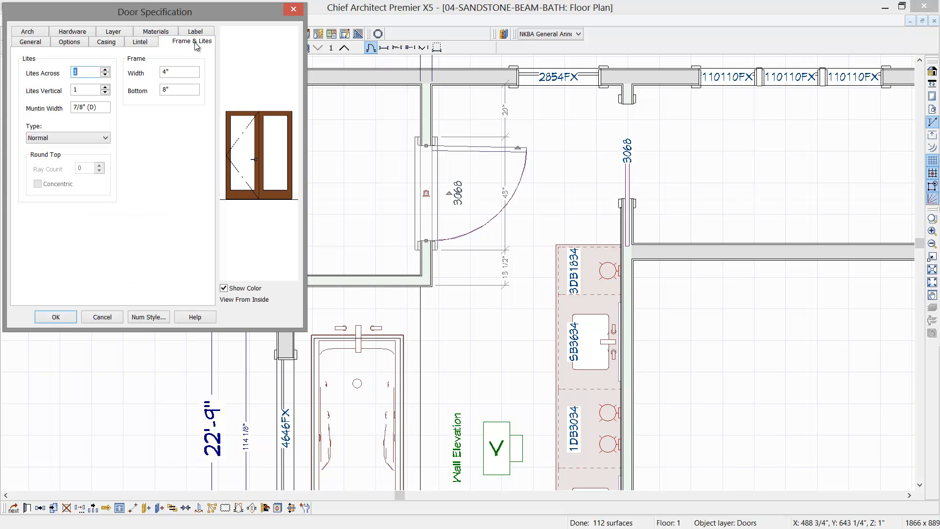
pyautogui.doubleClick(175, 76)
pyautogui.write('0')
pyautogui.press('Tab')
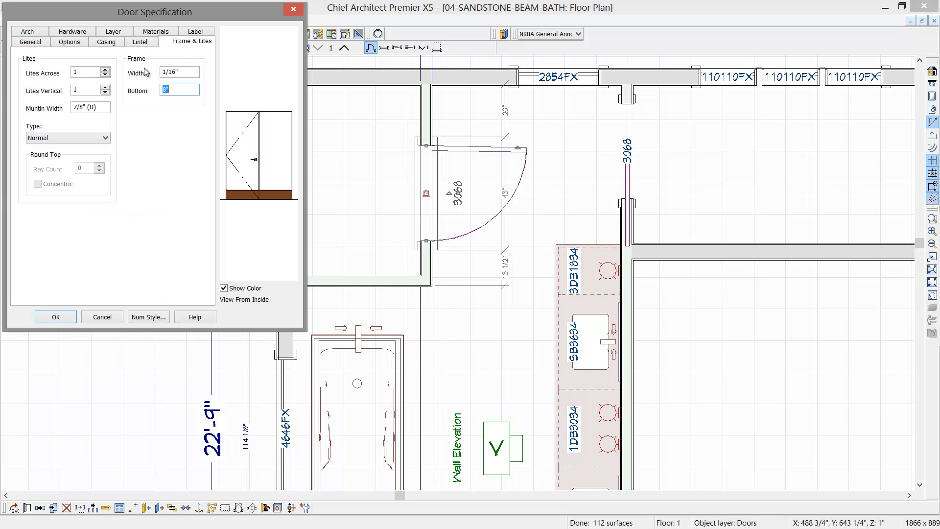
pyautogui.write('0')
pyautogui.press('Tab')
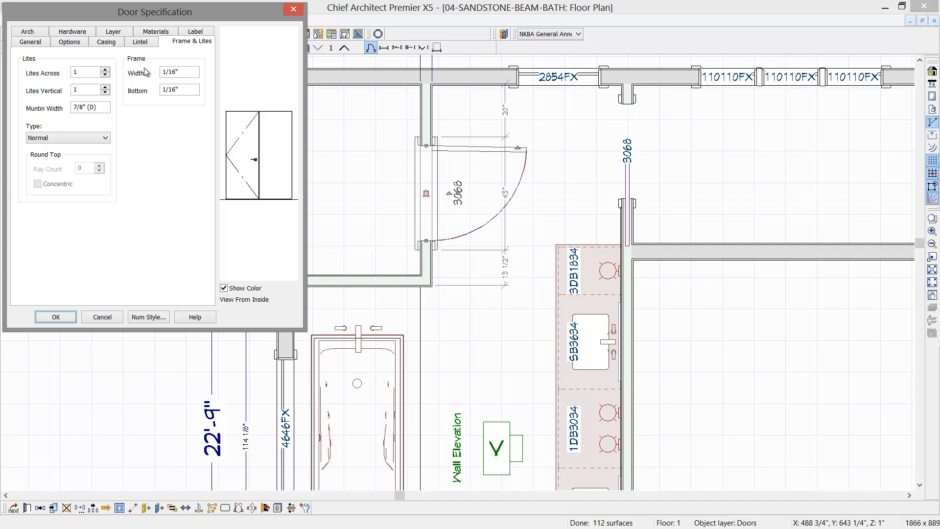
# - Choose Pull Handle for both the interior and exterior handles of the door
pyautogui.click(80, 34)
pyautogui.click(148, 72)
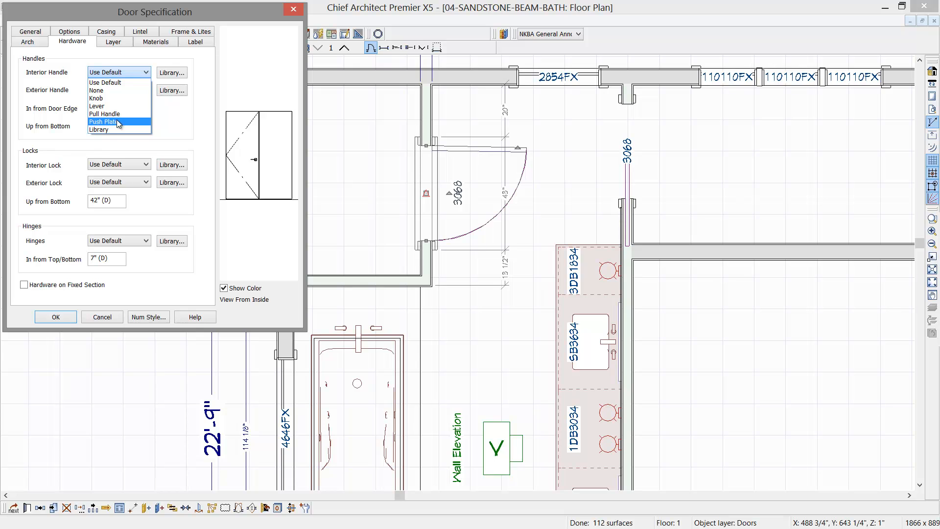
pyautogui.click(118, 113)
pyautogui.click(145, 90)
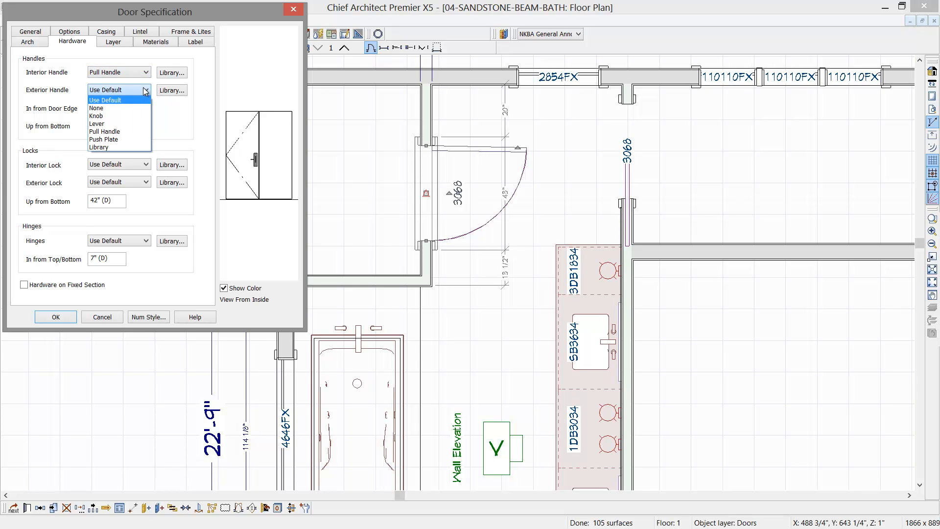
pyautogui.click(111, 131)
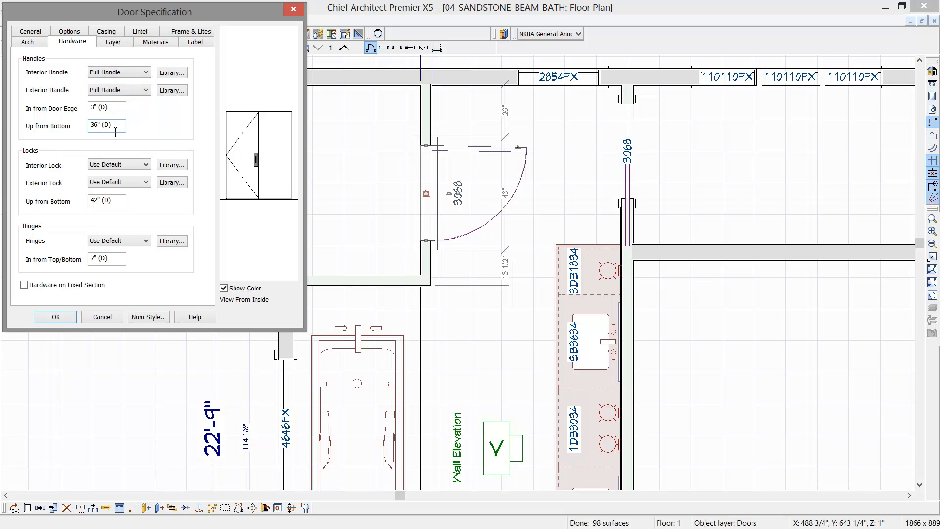
# - Set the door's swing angle to 90° and apply the door specification
pyautogui.click(37, 33)
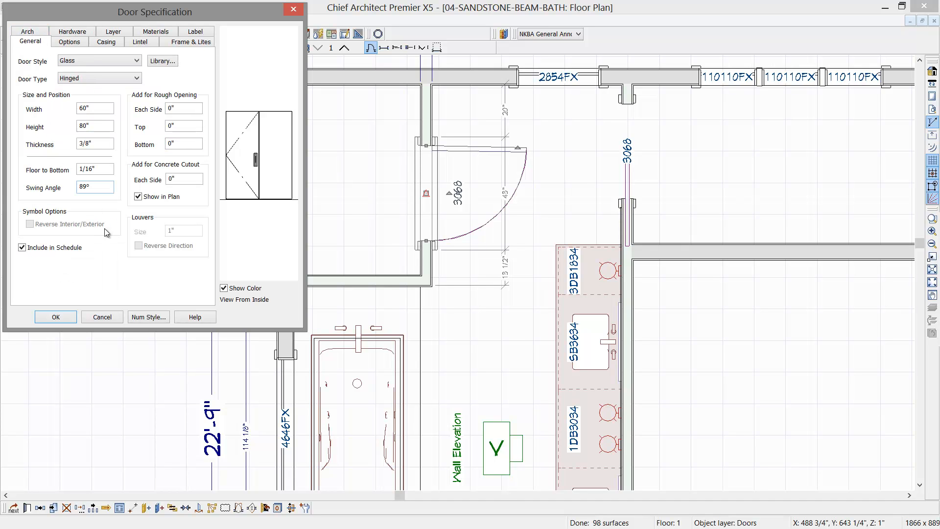
pyautogui.doubleClick(90, 188)
pyautogui.write('90')
pyautogui.click(38, 319)
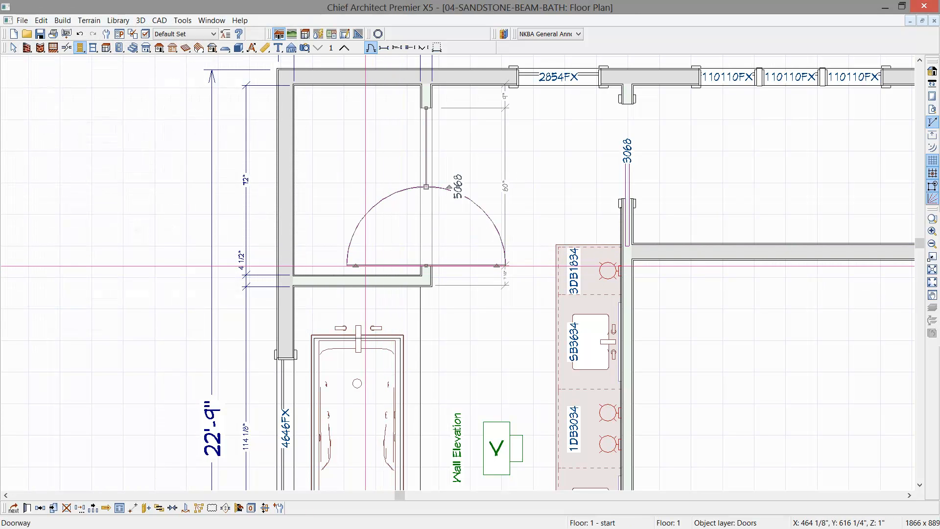
# - Swing the door leaf partly closed in plan and centre the double door in the small room's wall
pyautogui.moveTo(356, 266); pyautogui.dragTo(387, 198)
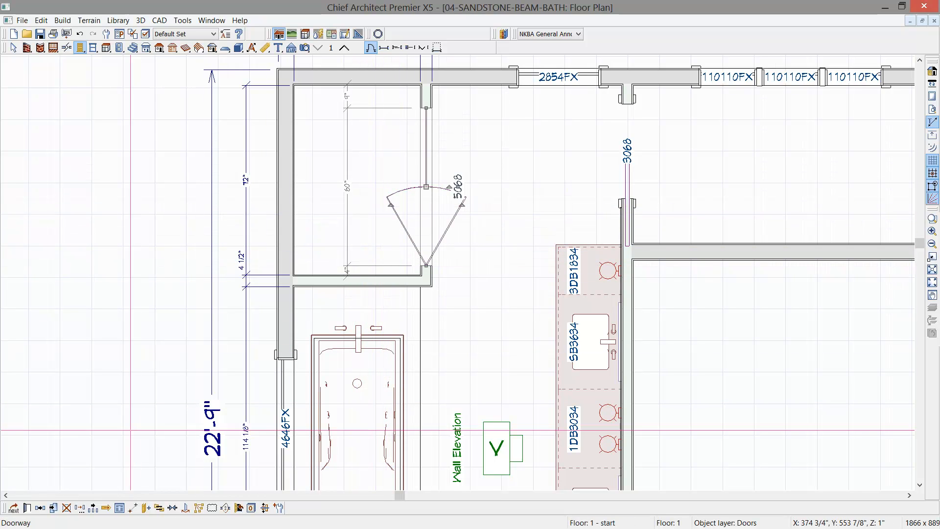
pyautogui.click(366, 168)
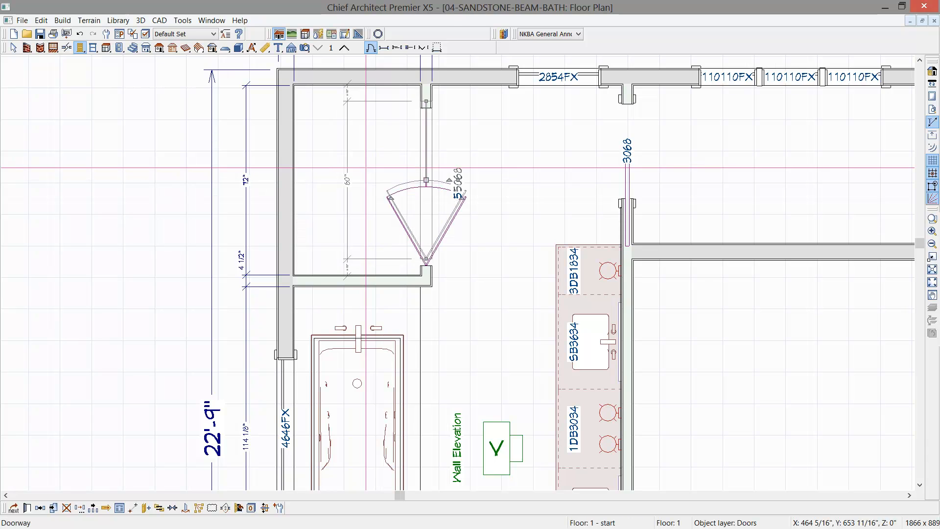
pyautogui.press('space')
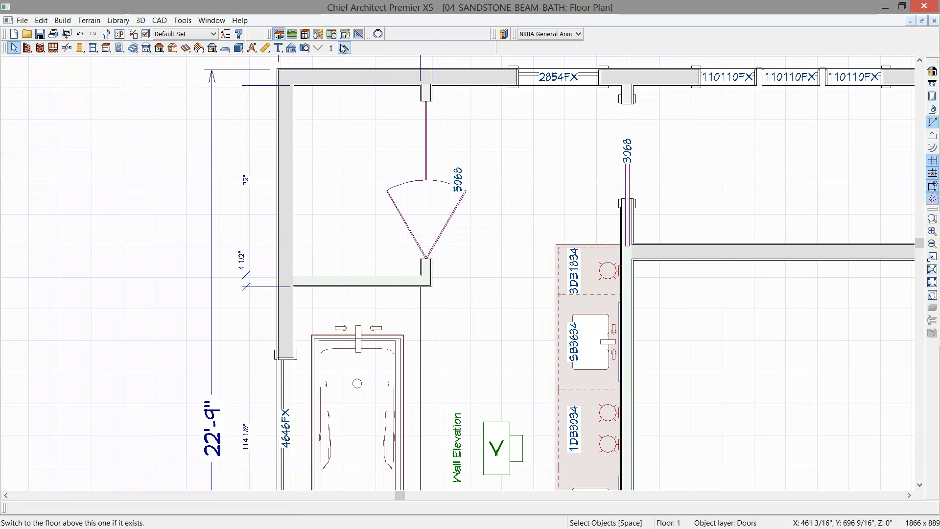
# - Create a perspective floor overview and look closely at the glass door beside the tub
pyautogui.click(305, 48)
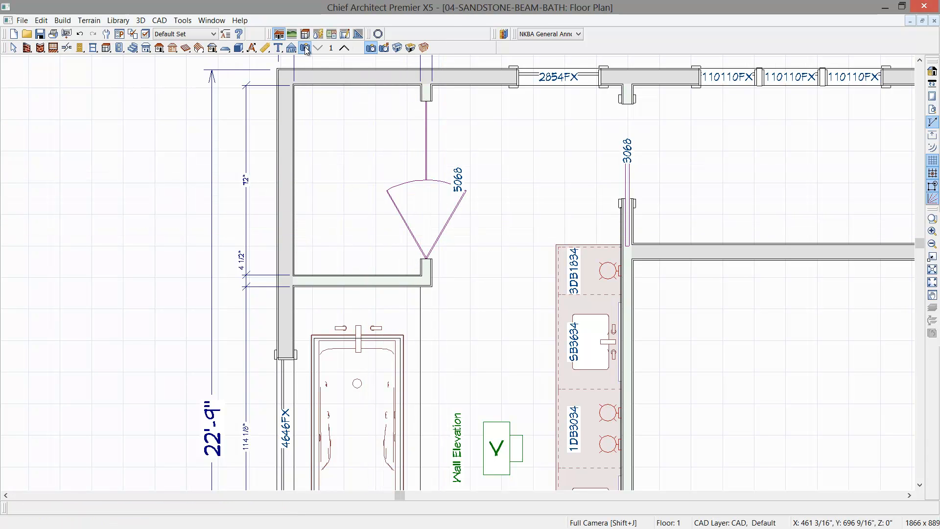
pyautogui.click(410, 48)
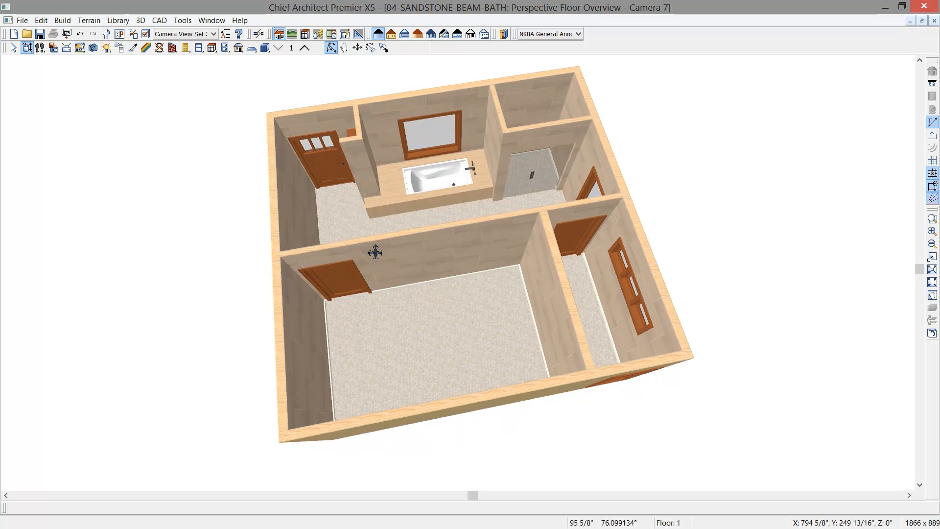
pyautogui.scroll(3, 551, 220)
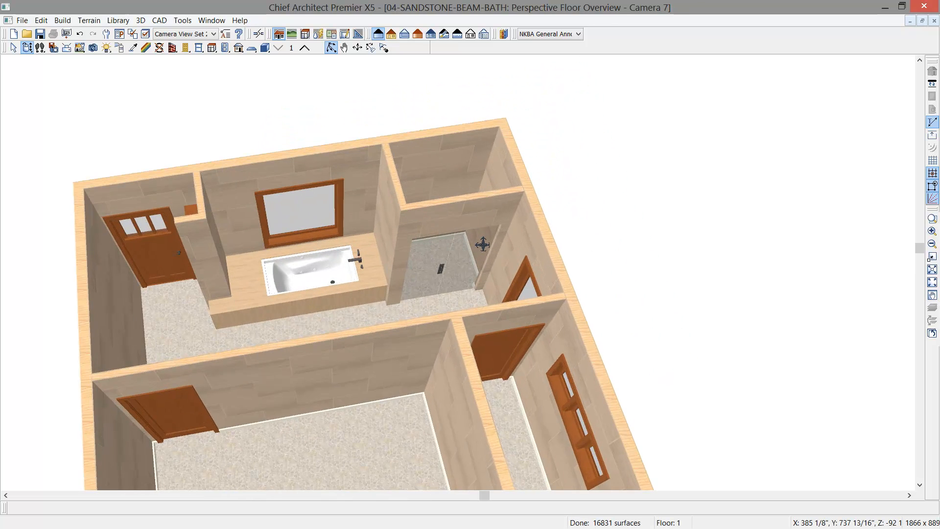
pyautogui.scroll(3, 483, 244)
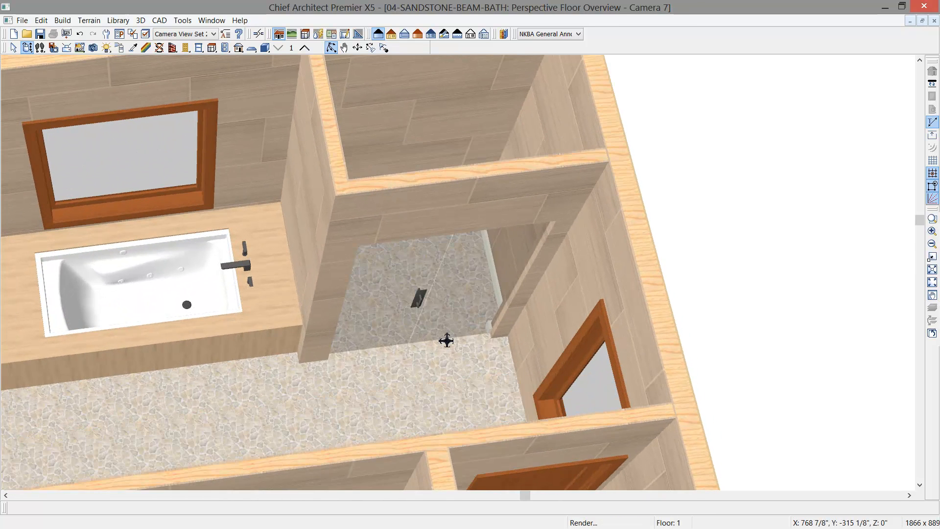
pyautogui.scroll(2, 446, 339)
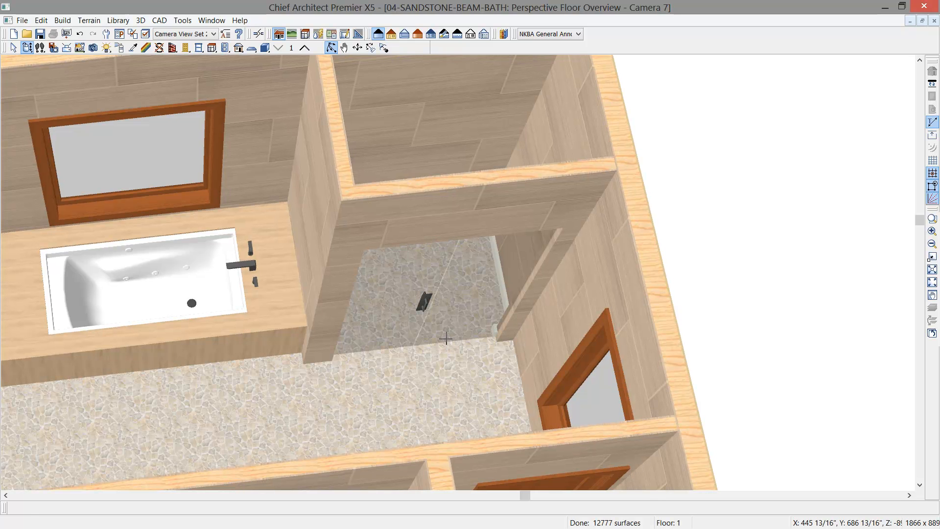
# - Delete the default base molding from the shower room
pyautogui.click(426, 152)
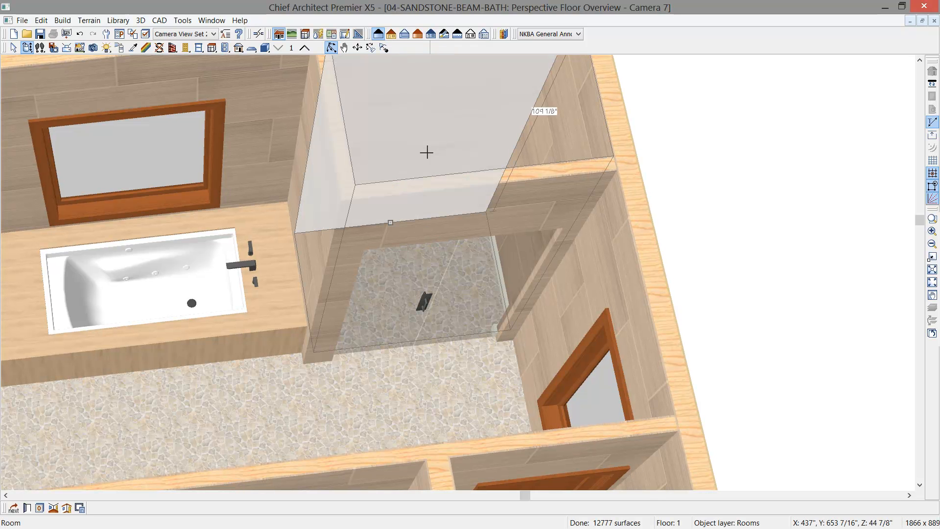
pyautogui.doubleClick(426, 152)
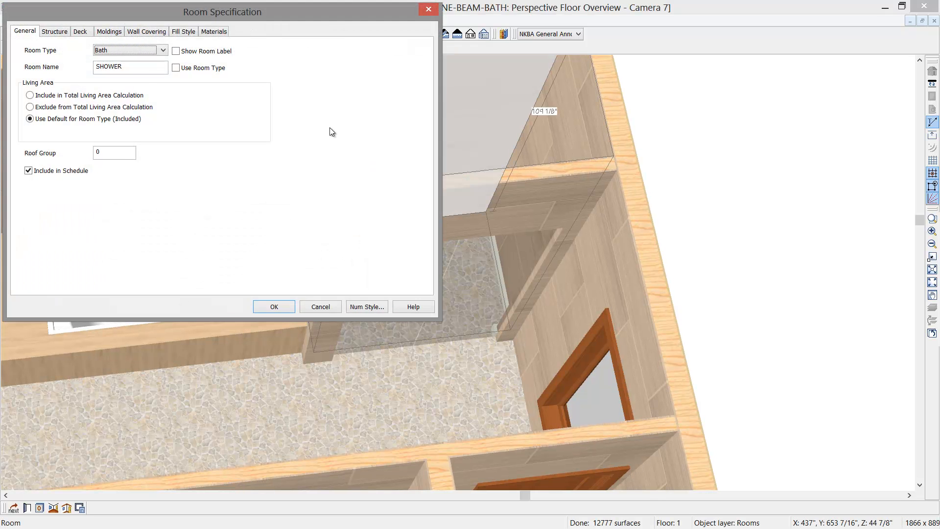
pyautogui.click(116, 35)
pyautogui.click(40, 51)
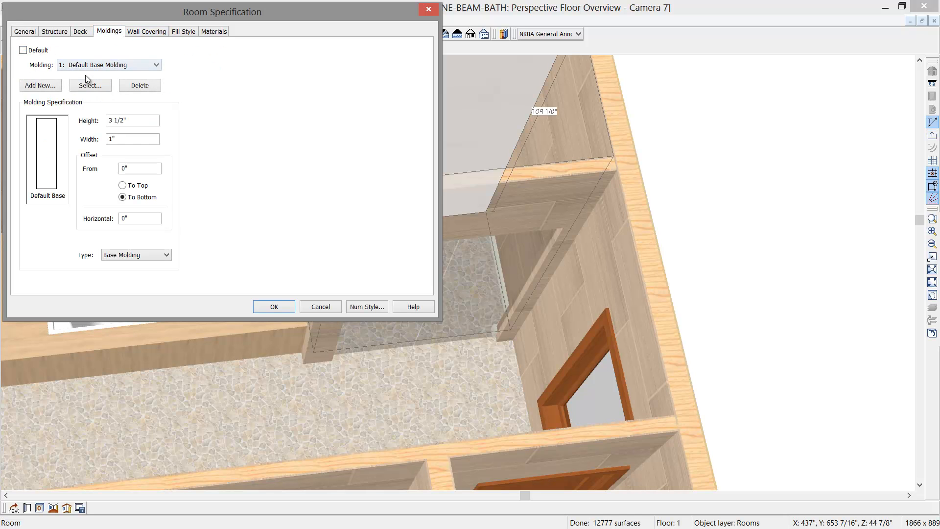
pyautogui.click(152, 87)
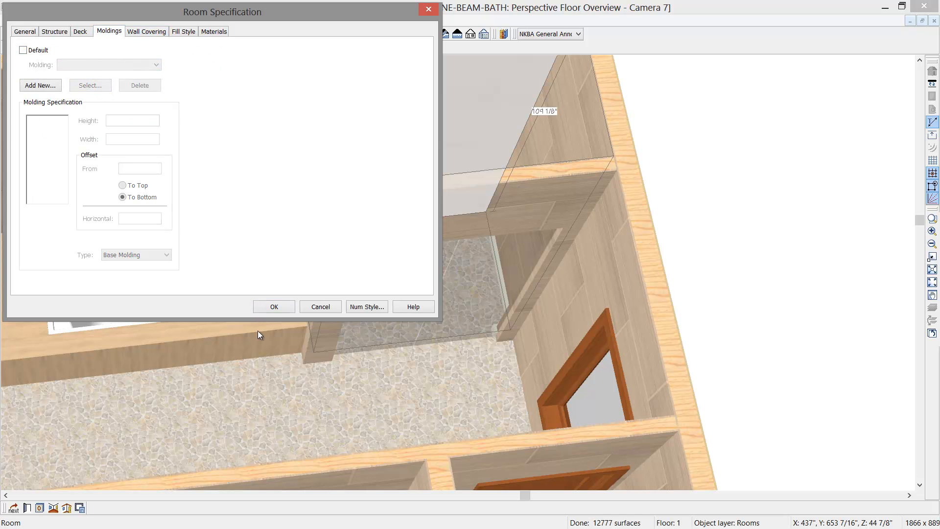
pyautogui.click(272, 307)
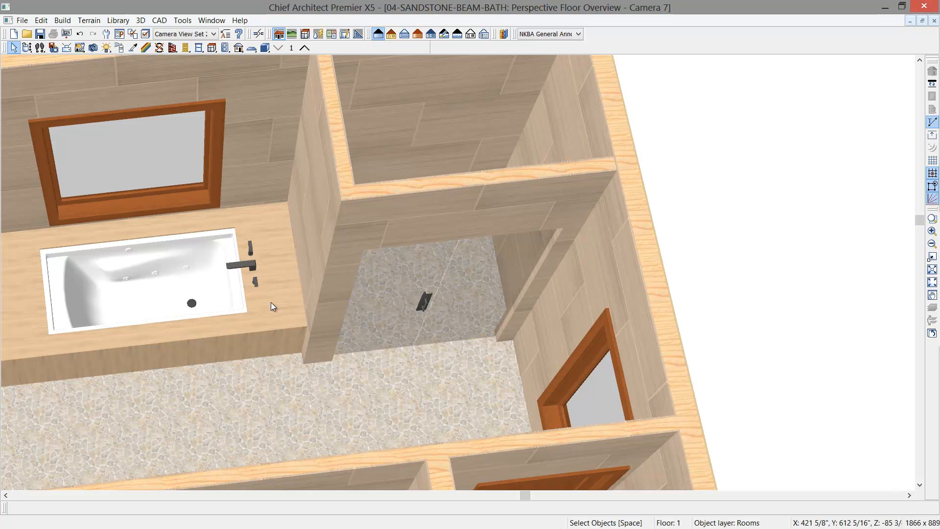
# - Tile the overview and floor plan side by side and frame the shower in the plan
pyautogui.hotkey('shift', 'F4')
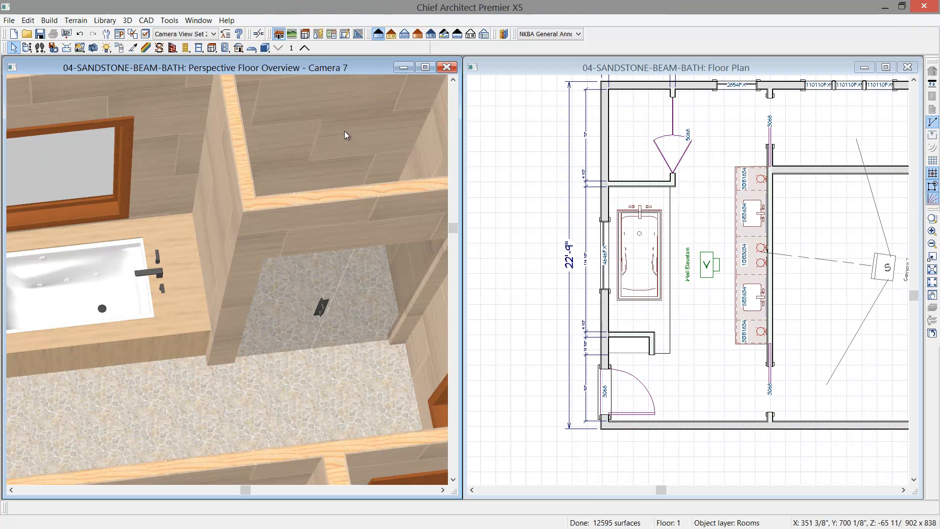
pyautogui.click(503, 72)
pyautogui.moveTo(574, 163)
pyautogui.mouseDown(button='middle')
pyautogui.moveTo(516, 225)
pyautogui.moveTo(574, 214)
pyautogui.mouseUp(button='middle')
pyautogui.scroll(5, 531, 207)
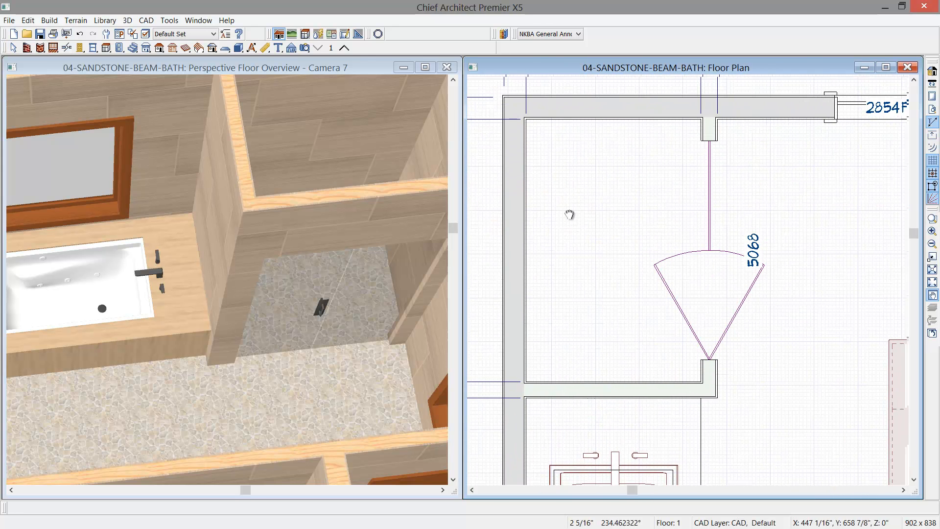
# - Draw a rectangular polyline solid about 16 1/2" deep along the shower's outer end wall, extending across the door wall's thickness
pyautogui.click(240, 48)
pyautogui.click(437, 48)
pyautogui.moveTo(528, 123); pyautogui.dragTo(717, 180)
pyautogui.scroll(1, 709, 180)
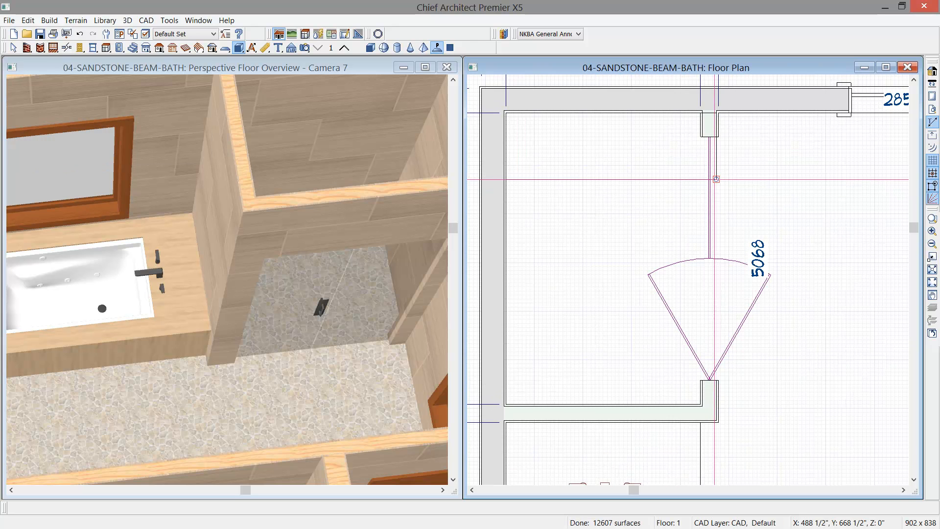
# - Set the polyline solid's elevation at top to 18" and make it thick enough to reach the floor
pyautogui.click(693, 182)
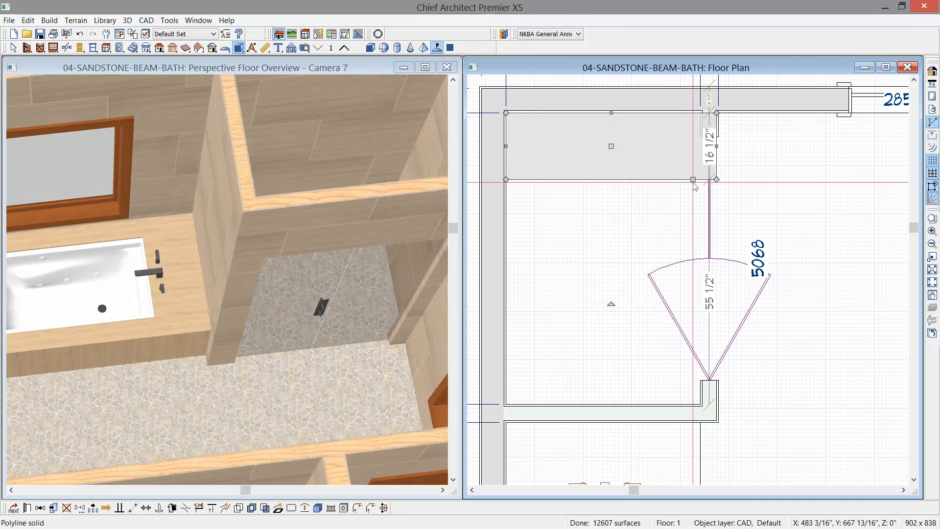
pyautogui.doubleClick(693, 182)
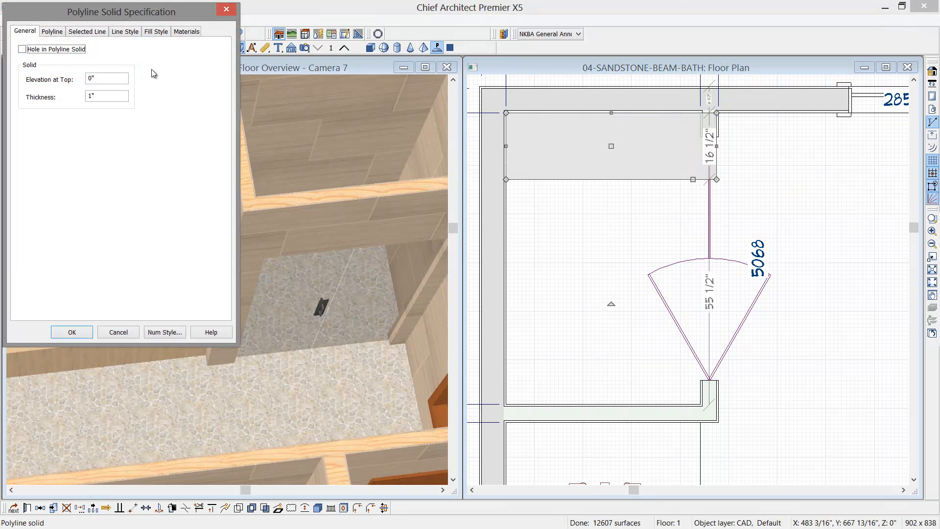
pyautogui.moveTo(101, 83); pyautogui.dragTo(60, 84)
pyautogui.write('18')
pyautogui.press('Tab')
pyautogui.press('Tab')
pyautogui.click(72, 333)
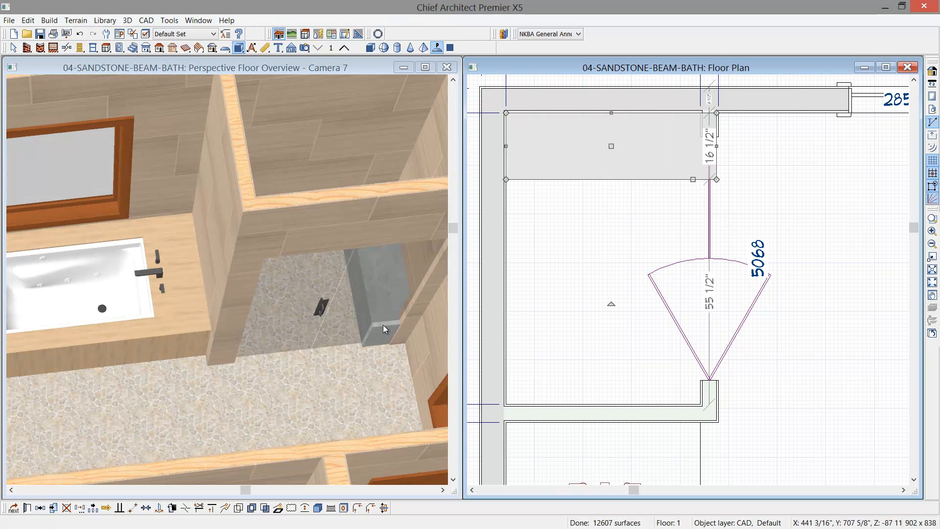
# - Copy the Honed Sandstone Slab material from the tub deck onto the shower bench in the perspective overview
pyautogui.click(104, 66)
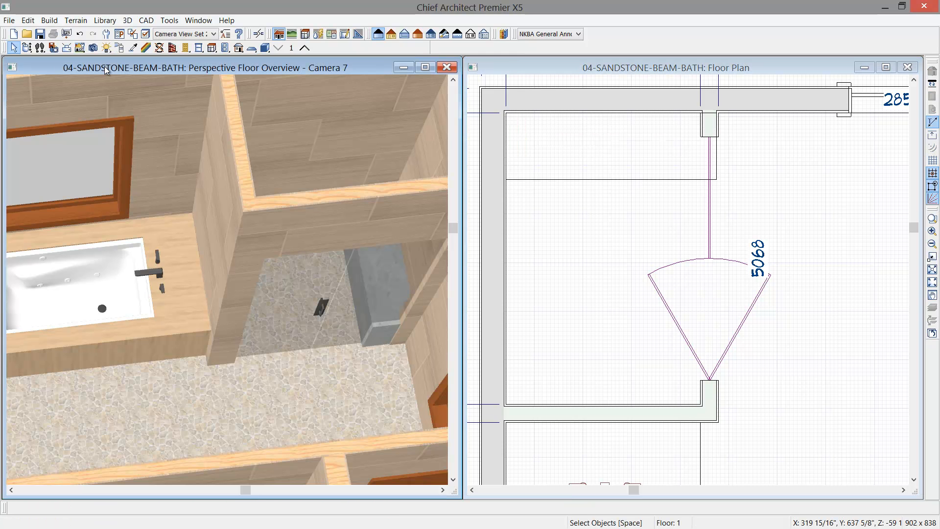
pyautogui.click(132, 48)
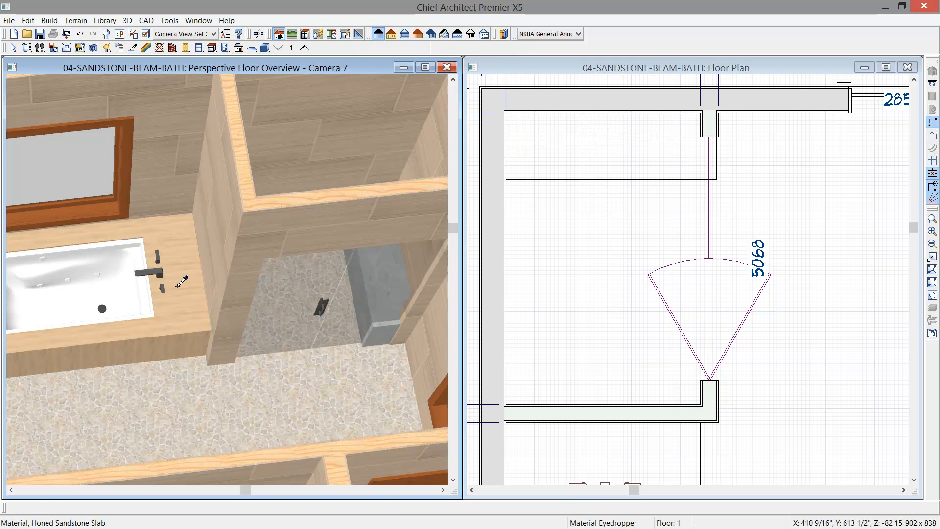
pyautogui.click(178, 288)
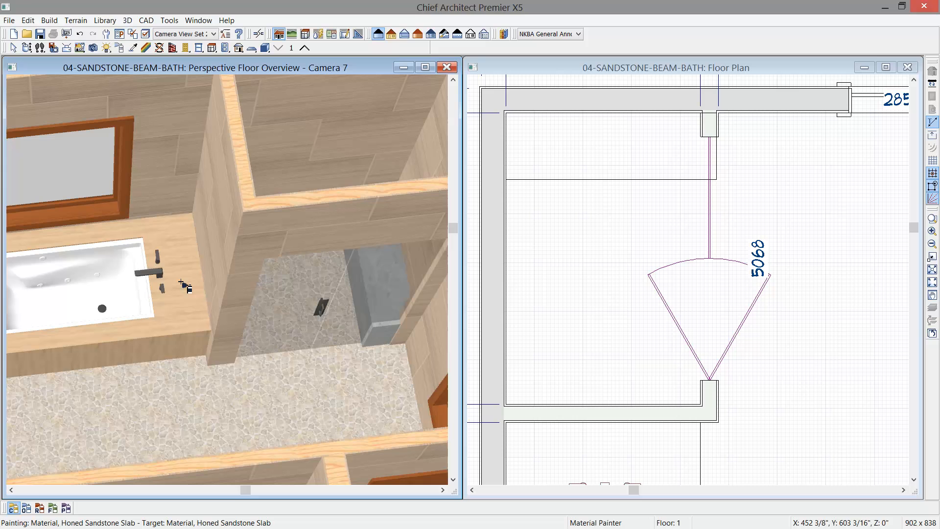
pyautogui.click(384, 338)
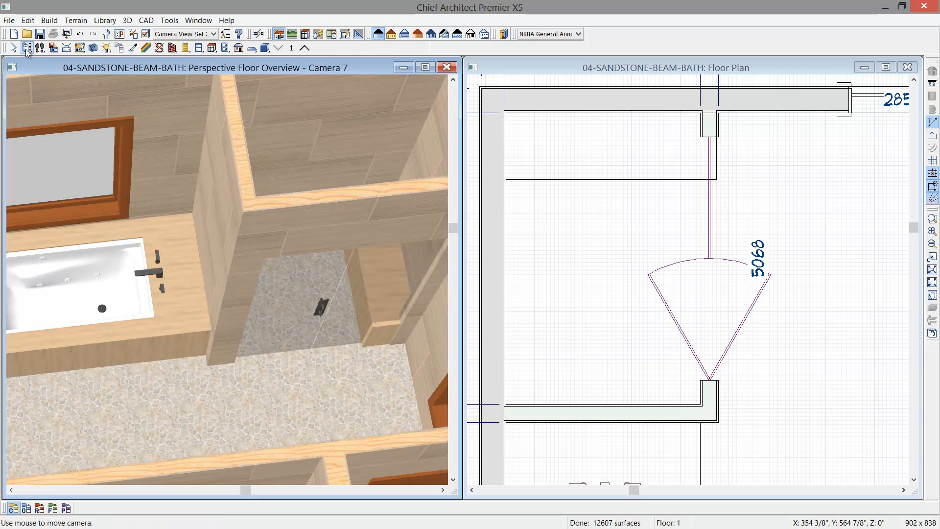
pyautogui.click(27, 50)
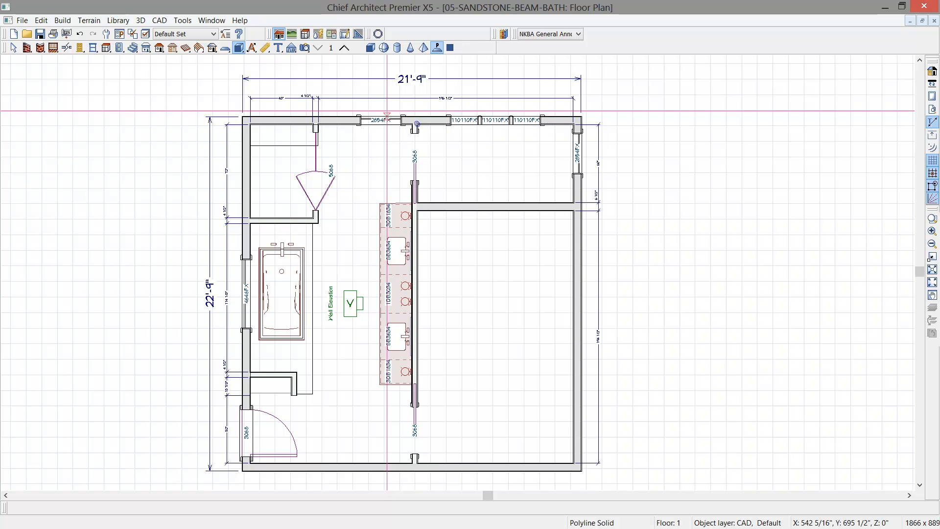
# - Build automatic roof planes over the plan at a 3 in 12 pitch with Auto Rebuild Roofs enabled
pyautogui.click(159, 48)
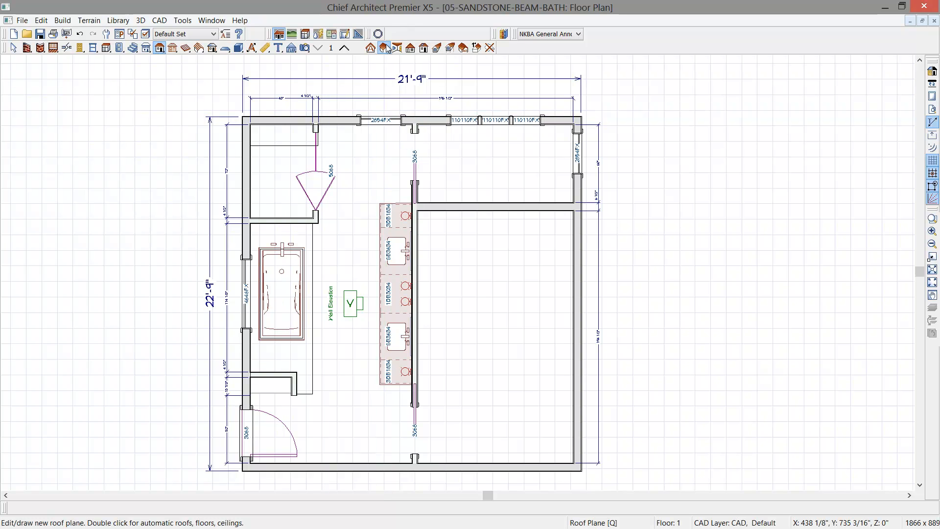
pyautogui.doubleClick(159, 49)
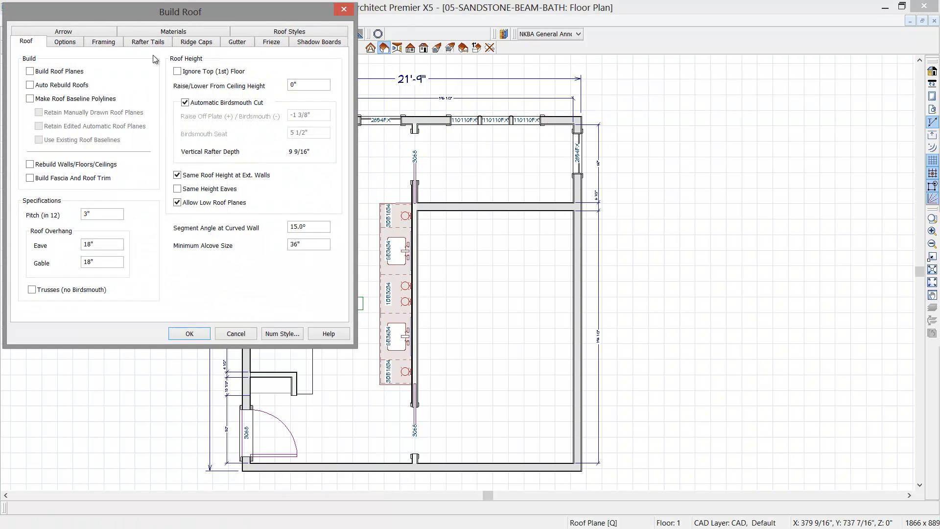
pyautogui.click(35, 73)
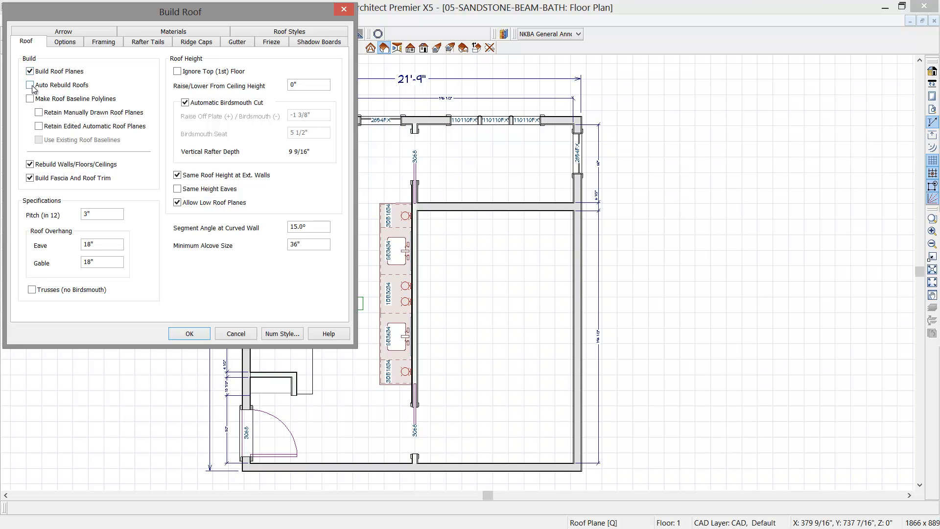
pyautogui.click(31, 86)
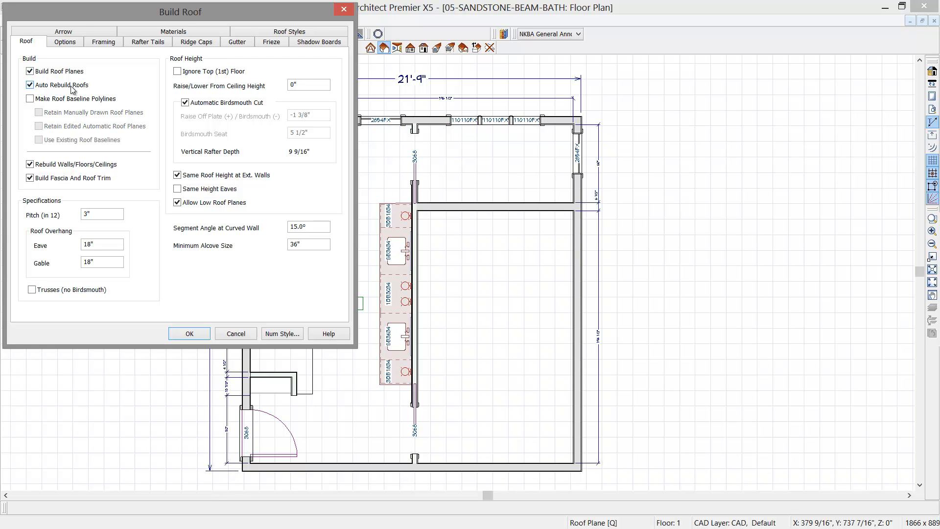
pyautogui.moveTo(112, 218); pyautogui.dragTo(62, 221)
pyautogui.click(96, 216)
pyautogui.click(321, 34)
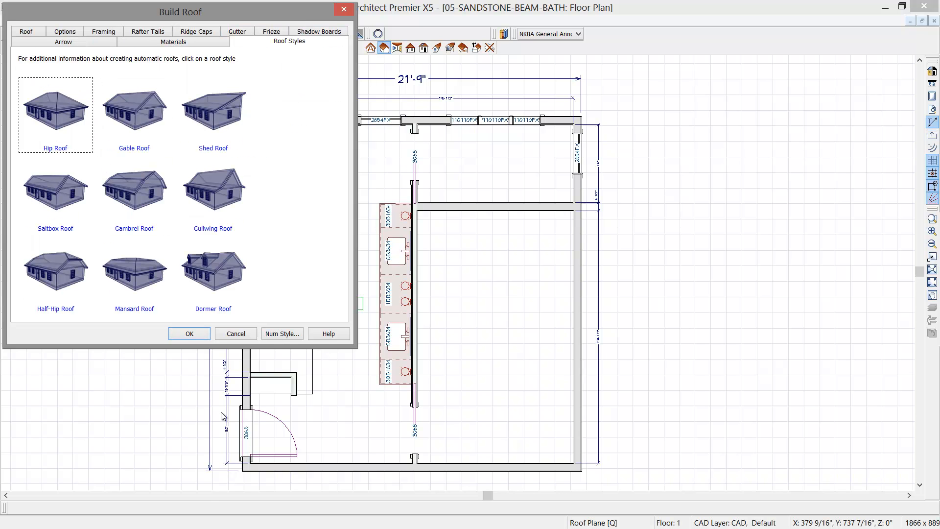
pyautogui.click(189, 333)
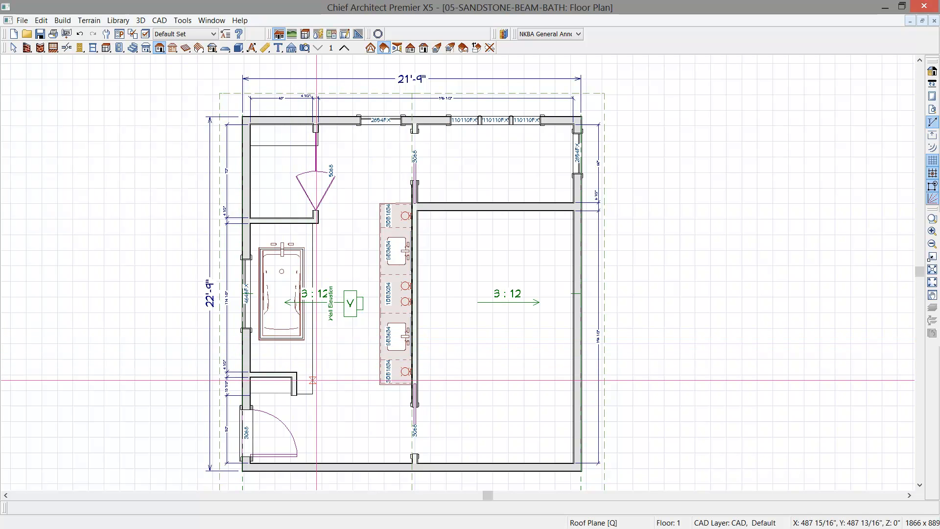
# - Inspect the new roof in a perspective full overview and return to the floor plan
pyautogui.click(380, 215)
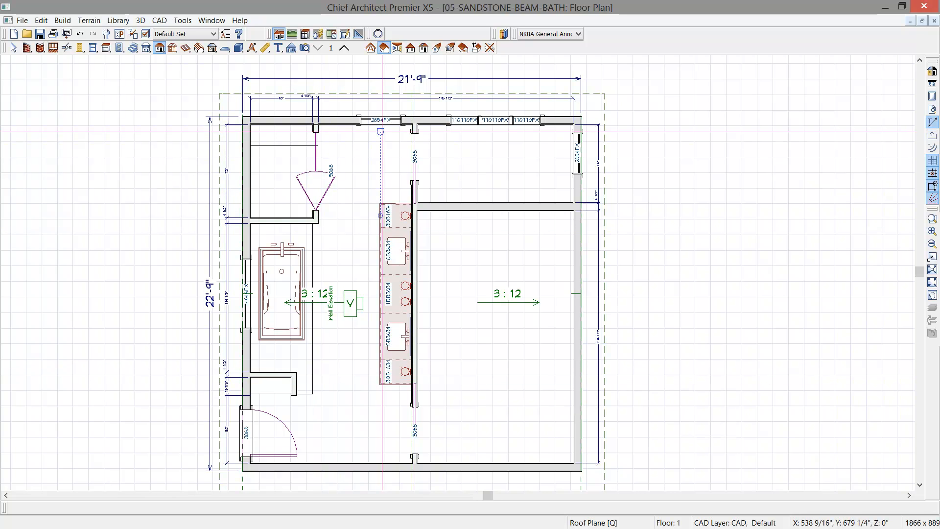
pyautogui.click(306, 48)
pyautogui.click(398, 49)
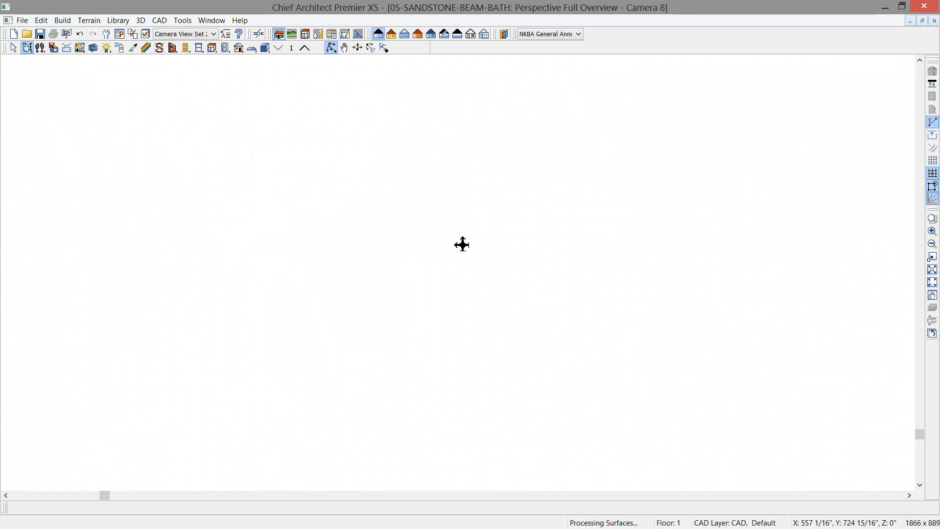
pyautogui.moveTo(460, 252); pyautogui.dragTo(531, 269)
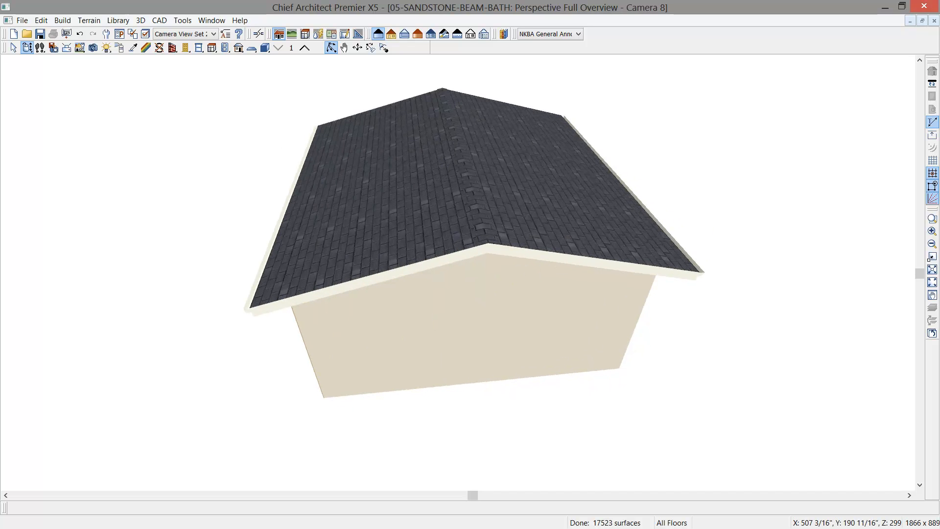
pyautogui.click(934, 20)
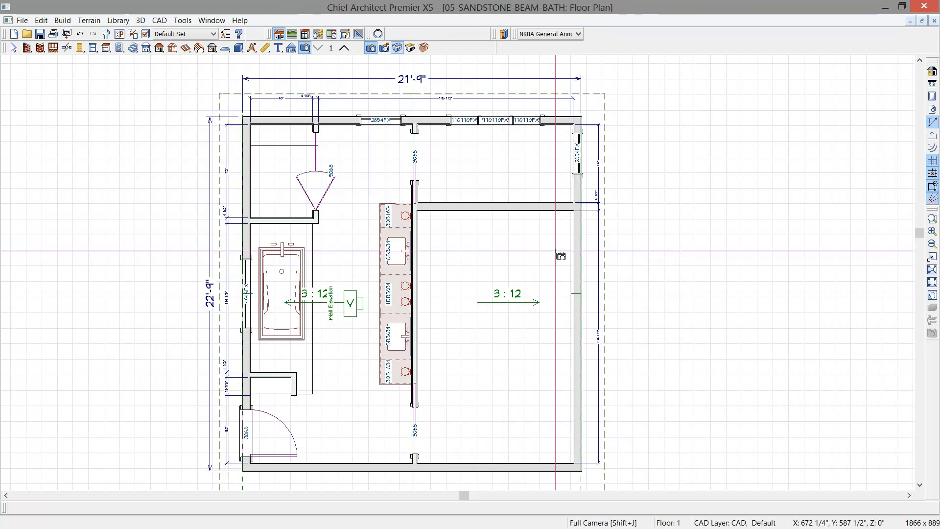
# - Draw a roof beam about 129" long across the shower, from the outer wall to the line of the vanity wall
pyautogui.scroll(-1, 555, 250)
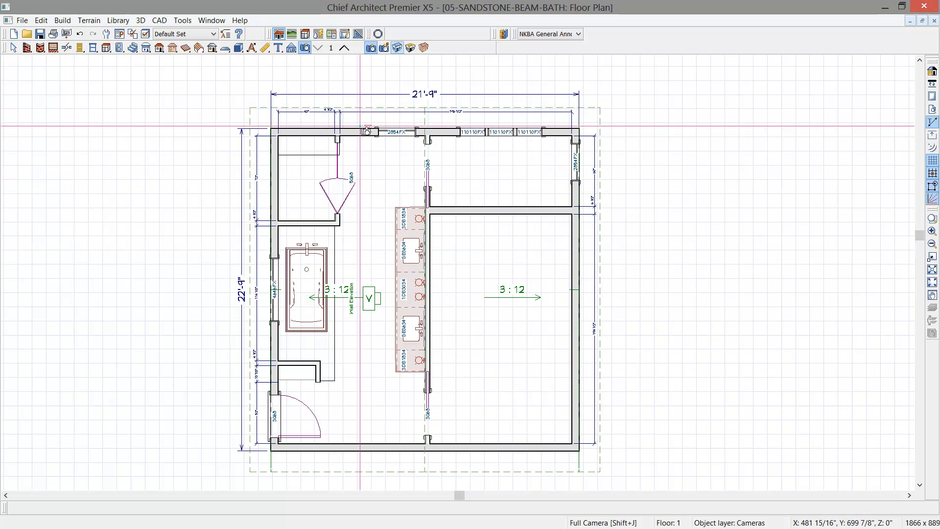
pyautogui.click(172, 48)
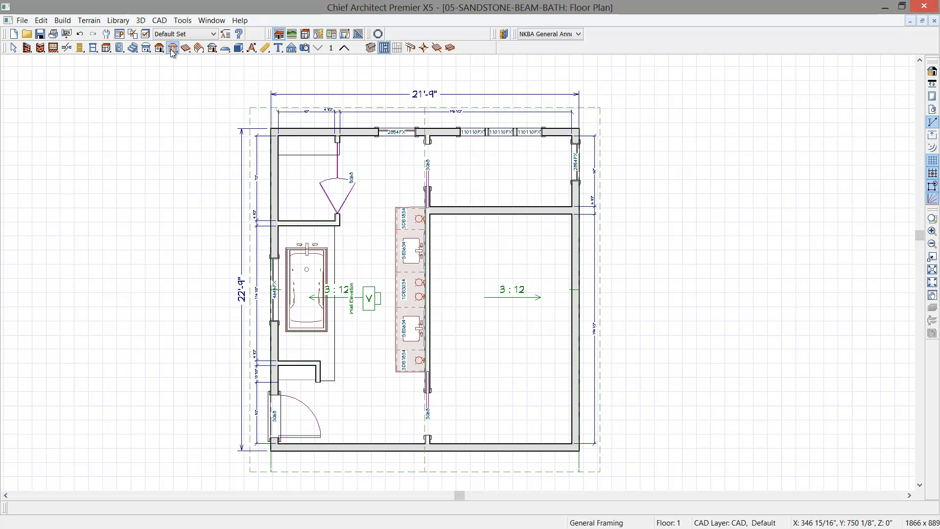
pyautogui.click(198, 48)
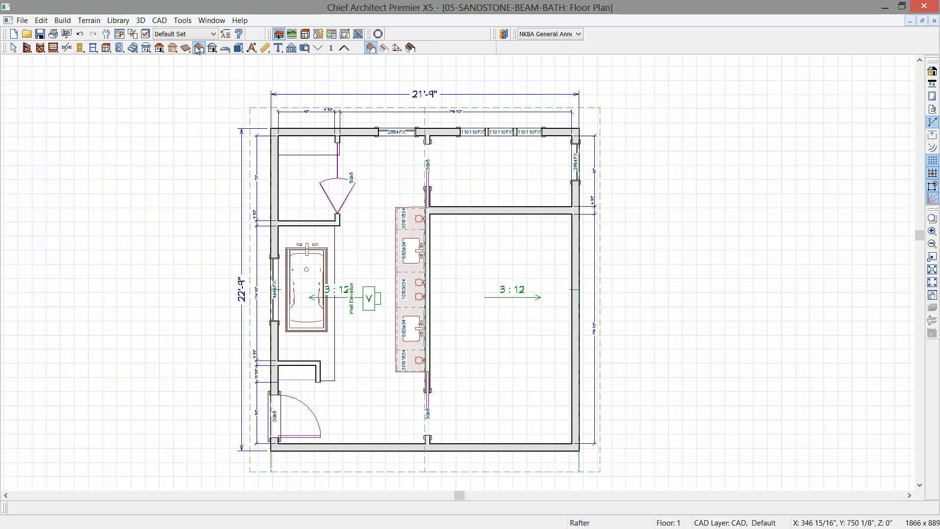
pyautogui.click(411, 48)
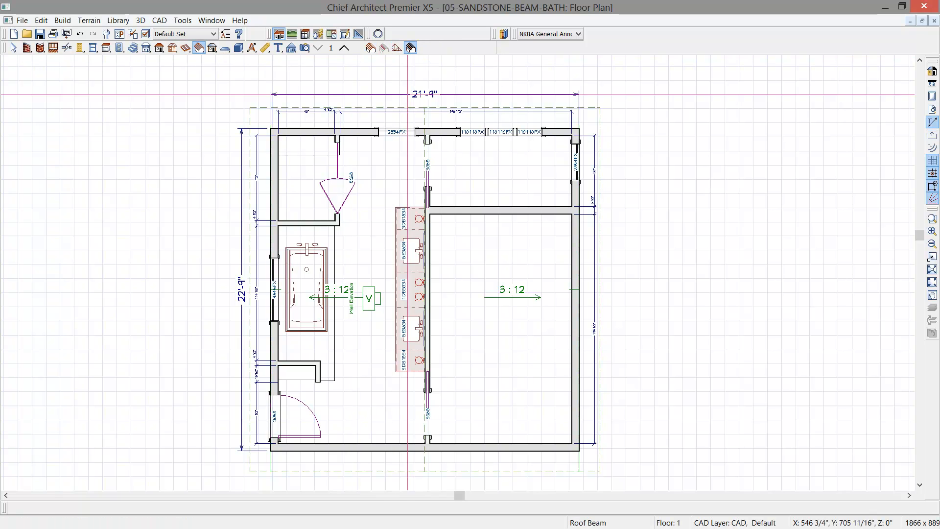
pyautogui.scroll(2, 391, 191)
pyautogui.scroll(1, 391, 190)
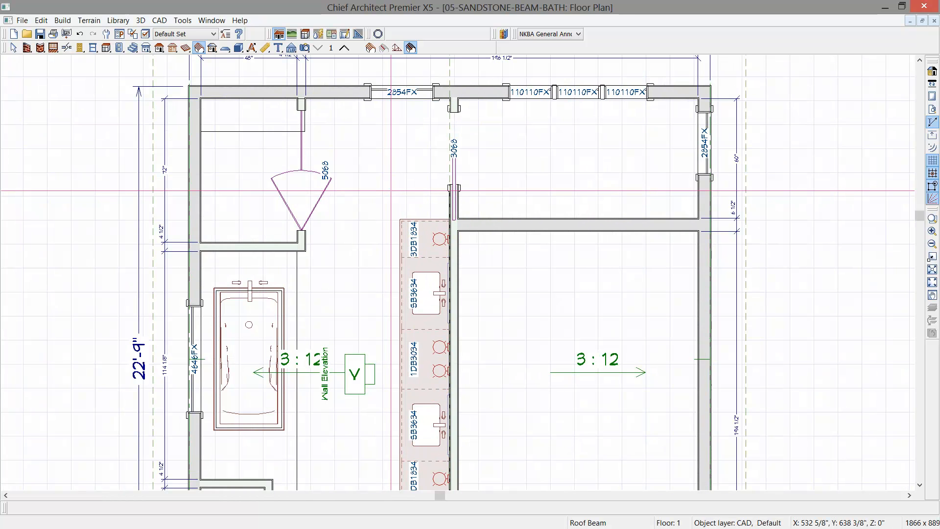
pyautogui.scroll(1, 390, 191)
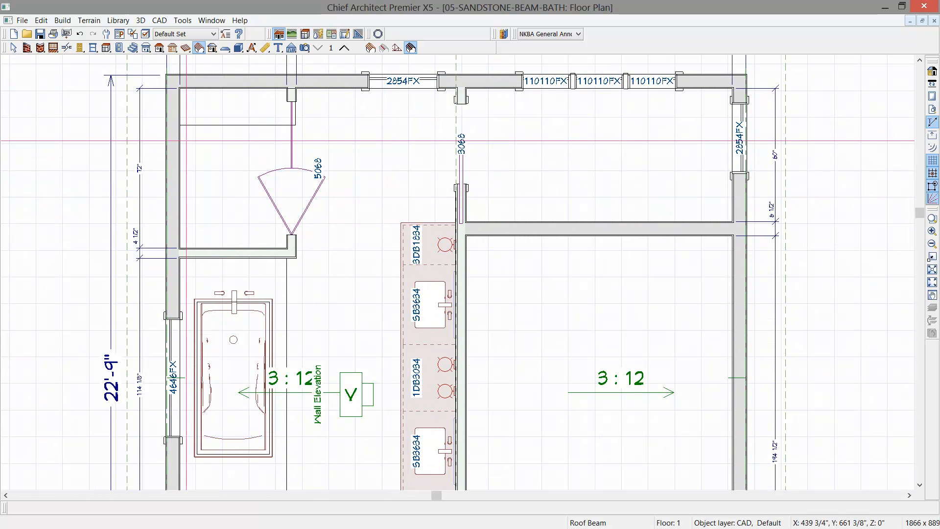
pyautogui.moveTo(178, 141); pyautogui.dragTo(455, 146)
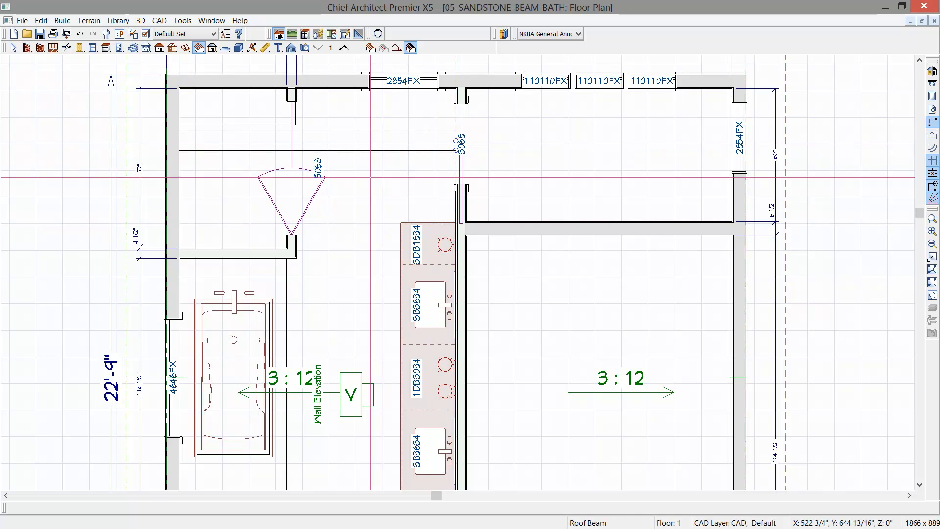
# - Set the roof beam's thickness to 8" and its type to Eng. Lumber
pyautogui.click(369, 150)
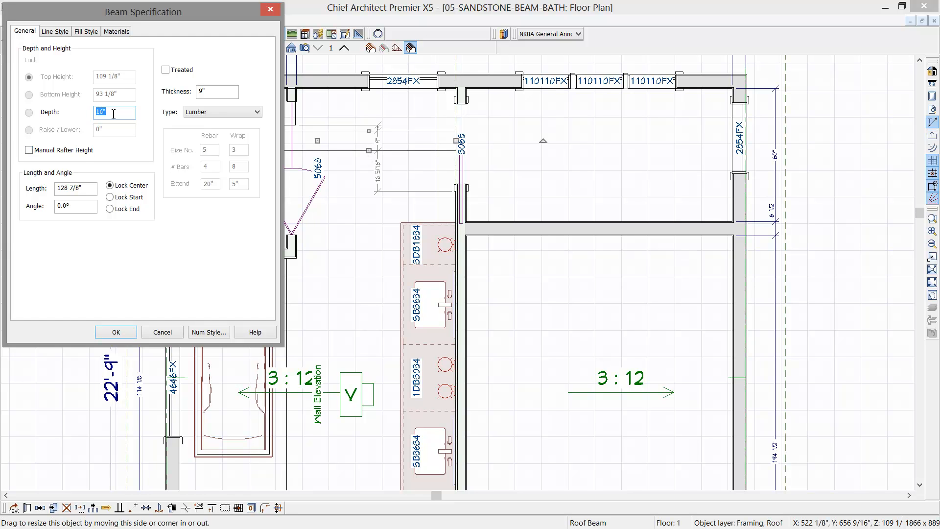
pyautogui.click(214, 91)
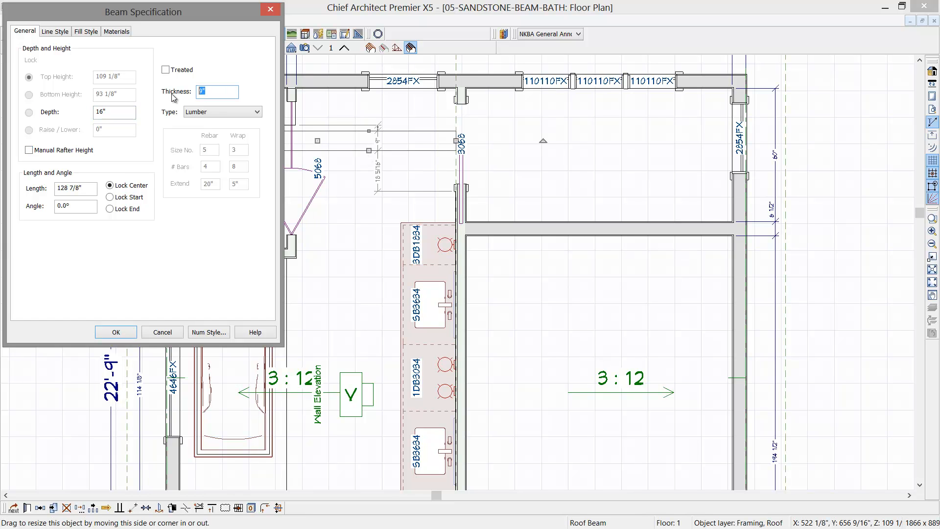
pyautogui.write('8')
pyautogui.click(258, 112)
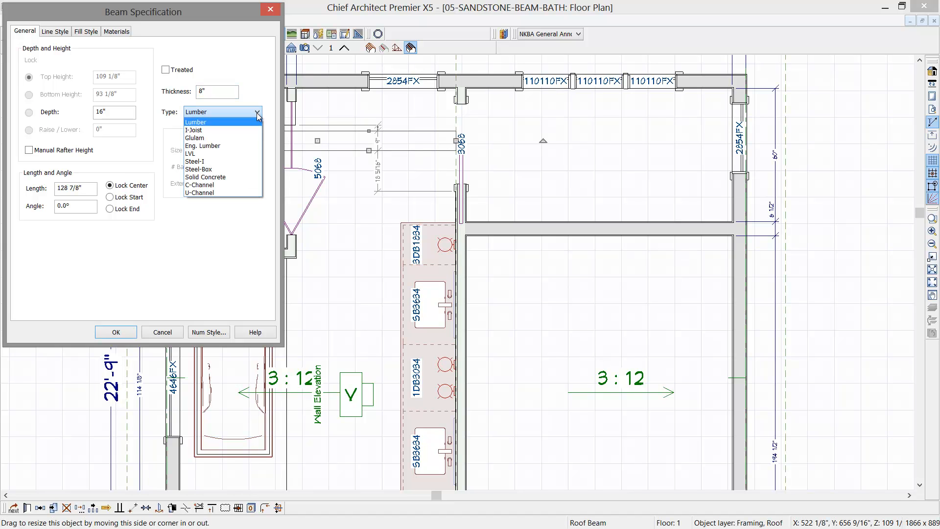
pyautogui.click(230, 145)
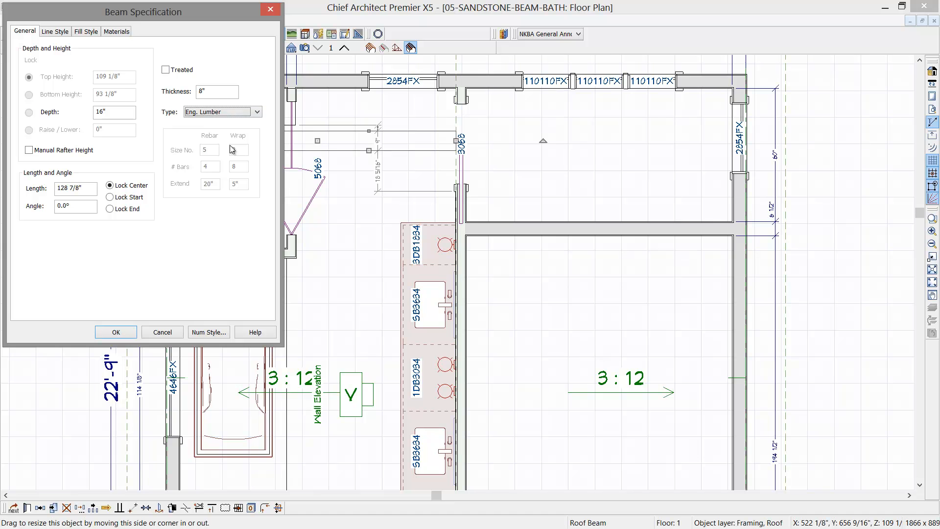
pyautogui.click(117, 332)
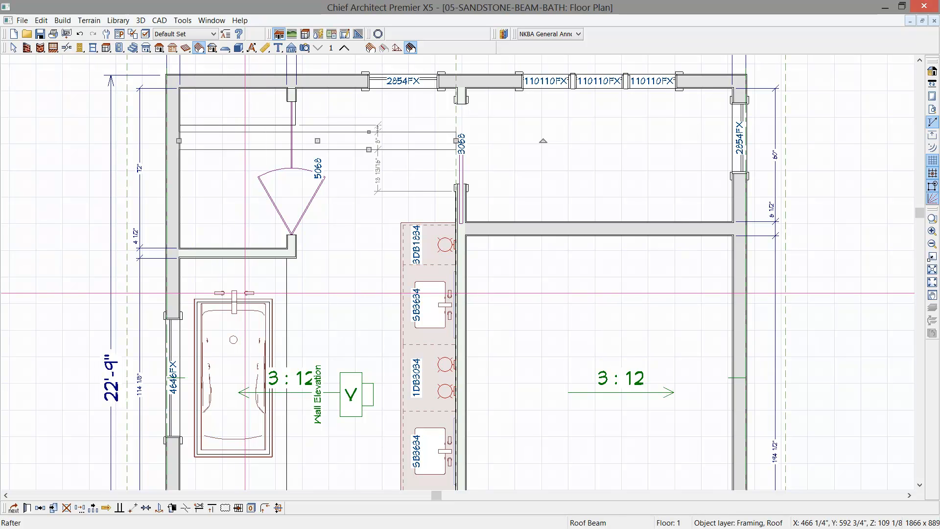
# - Place a copy of the roof beam offset -12" in Y, toward the tub
pyautogui.click(41, 508)
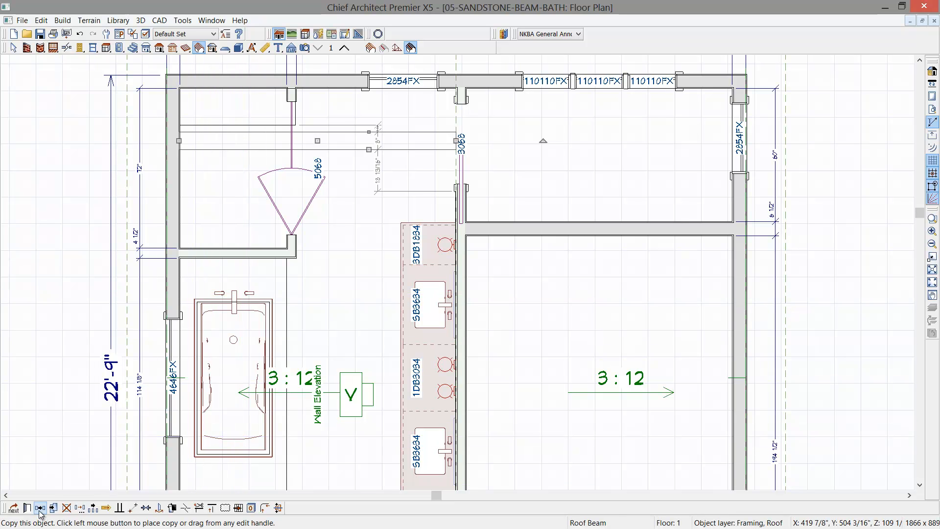
pyautogui.moveTo(318, 141); pyautogui.dragTo(301, 180)
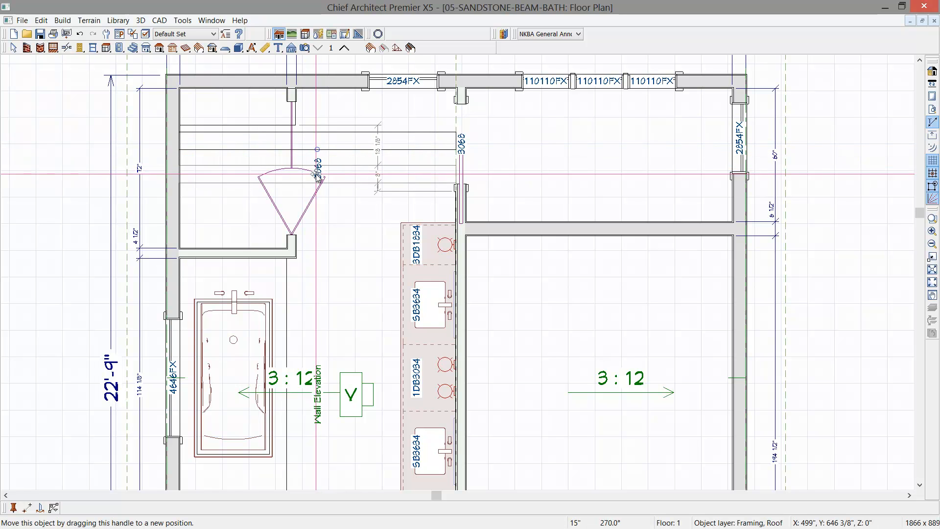
pyautogui.press('Tab')
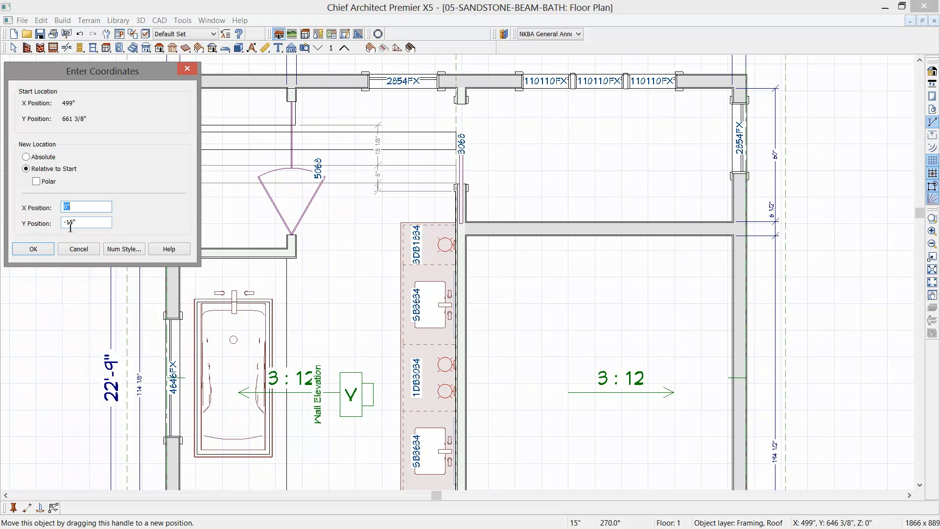
pyautogui.moveTo(71, 224); pyautogui.dragTo(67, 224)
pyautogui.write('152')
pyautogui.press('Left')
pyautogui.press('BackSpace')
pyautogui.click(33, 250)
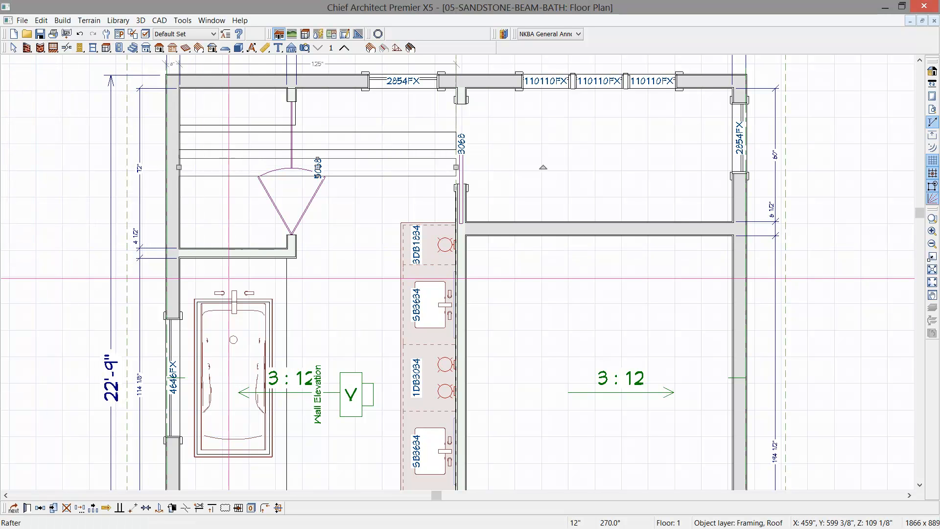
# - Repeat the pair of roof beams at 48" intervals from the shower down to the entry door using Multiple Copy
pyautogui.press('space')
pyautogui.moveTo(256, 273); pyautogui.dragTo(287, 261, button='middle')
pyautogui.scroll(-3, 289, 262)
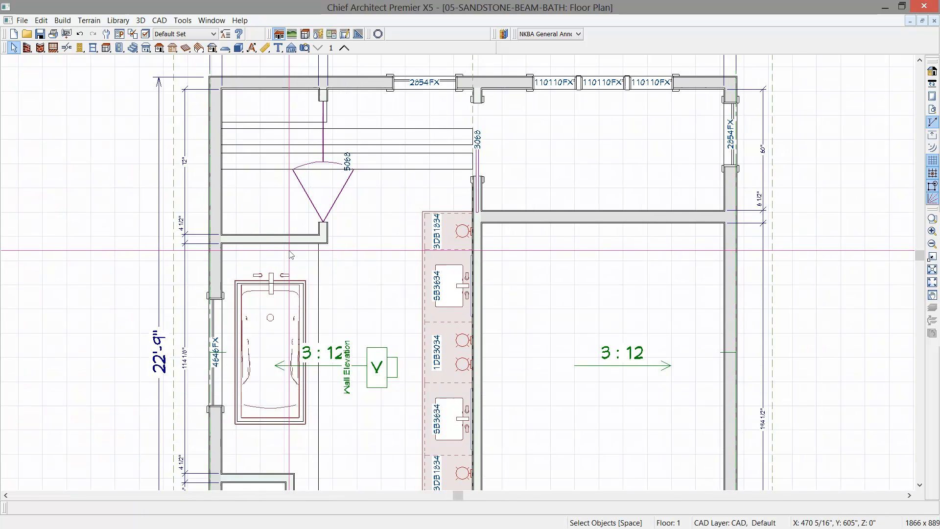
pyautogui.scroll(-4, 314, 291)
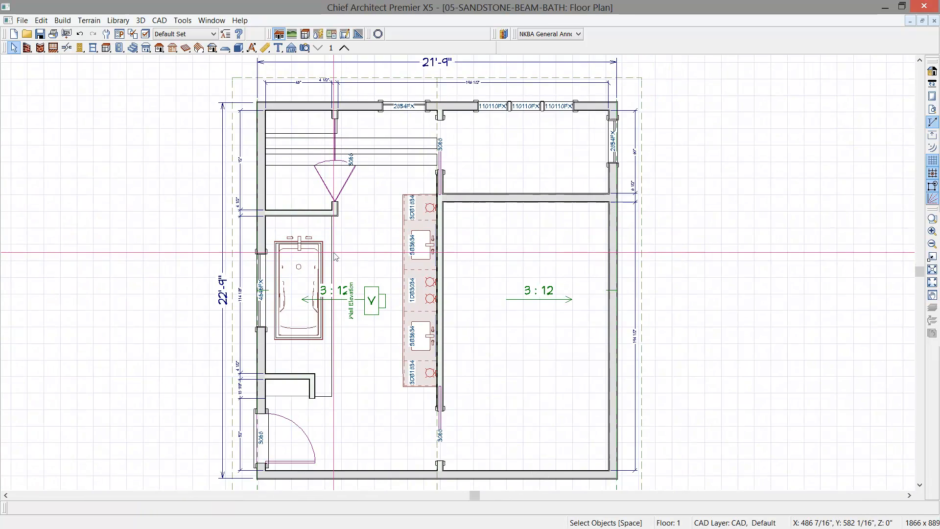
pyautogui.press('space')
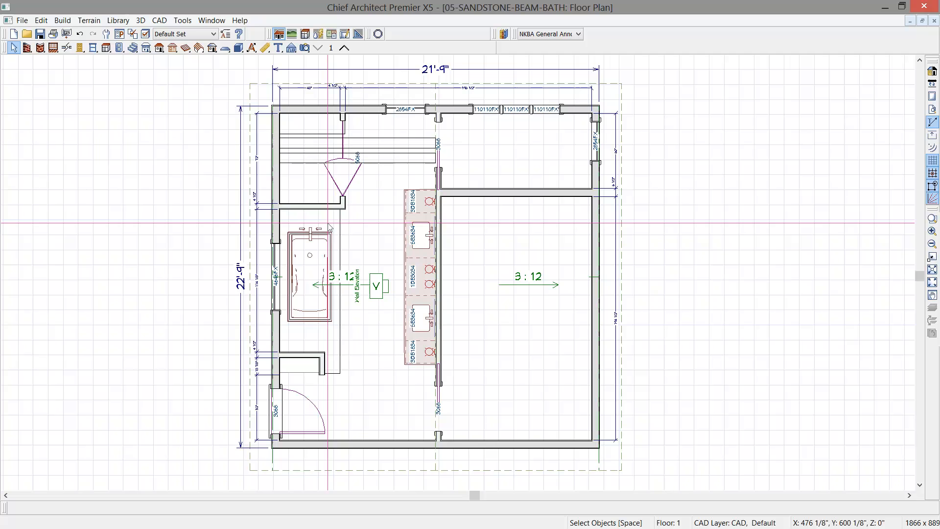
pyautogui.click(397, 149)
pyautogui.keyDown('shift'); pyautogui.click(393, 158); pyautogui.keyUp('shift')
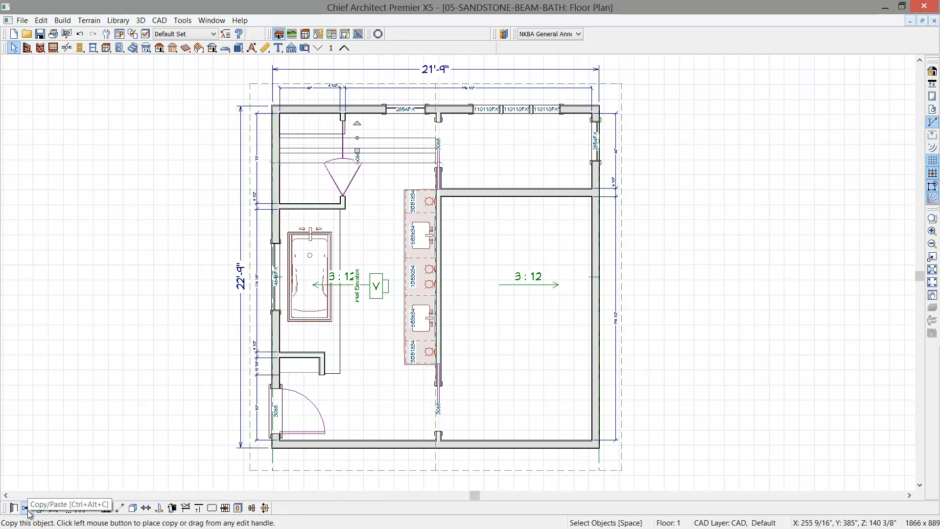
pyautogui.click(81, 511)
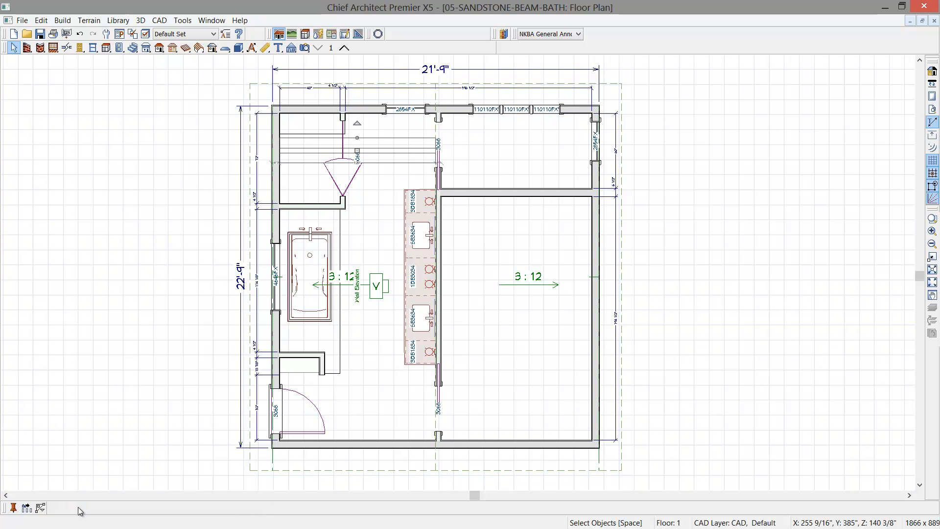
pyautogui.click(27, 509)
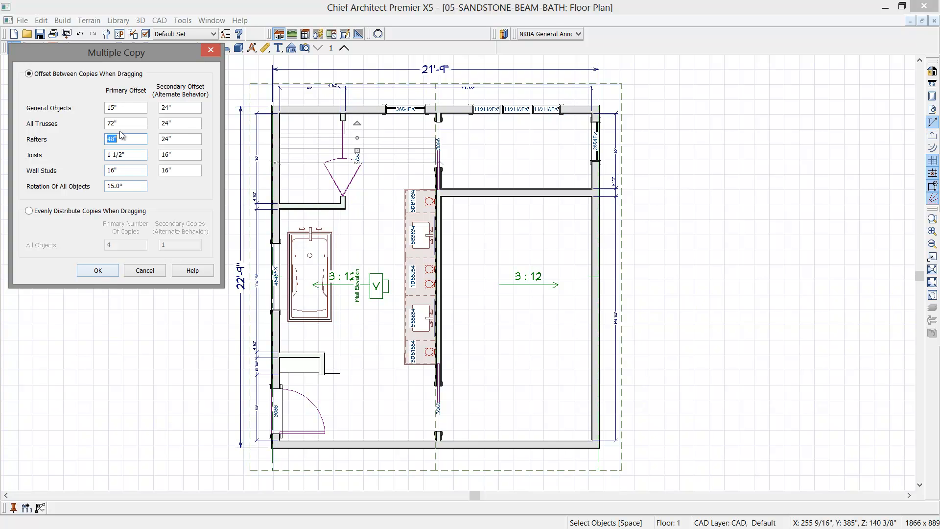
pyautogui.click(98, 272)
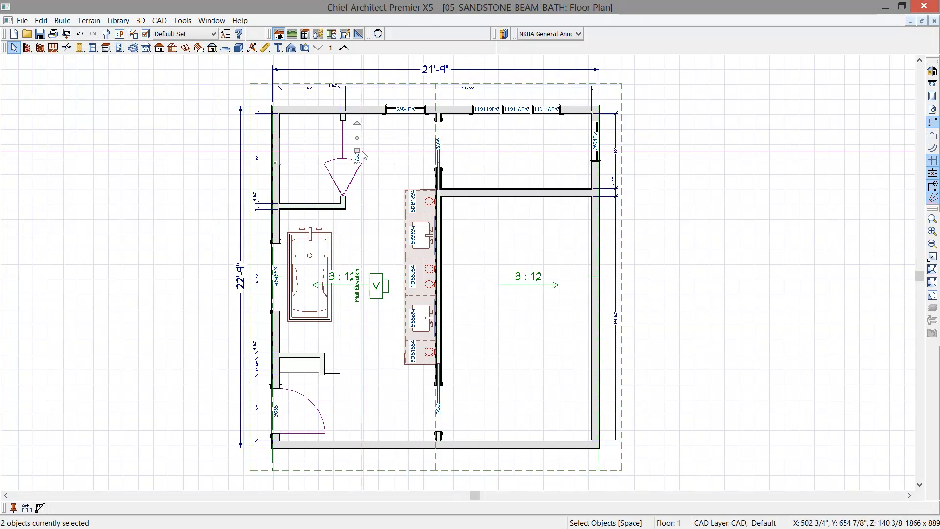
pyautogui.moveTo(363, 156); pyautogui.dragTo(363, 411)
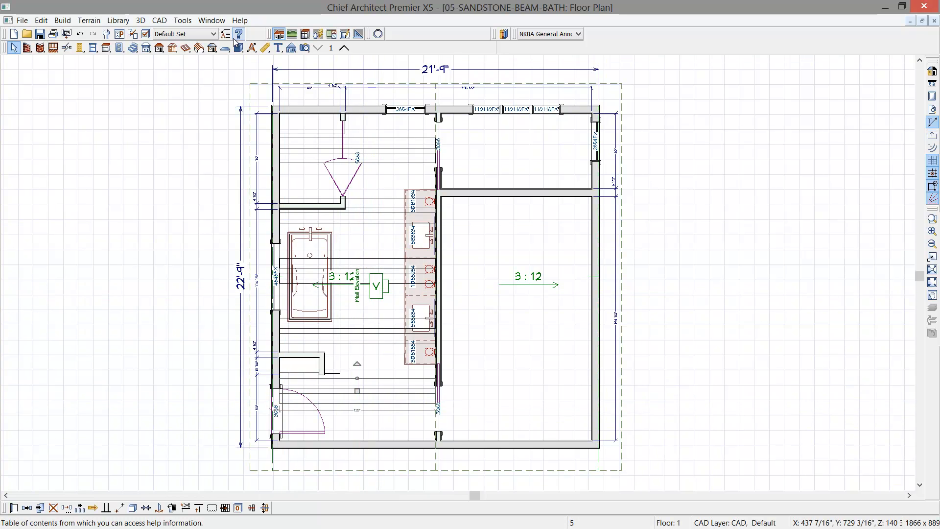
# - Select all the roof beams and center them on the building between its two end walls
pyautogui.click(198, 47)
pyautogui.click(410, 48)
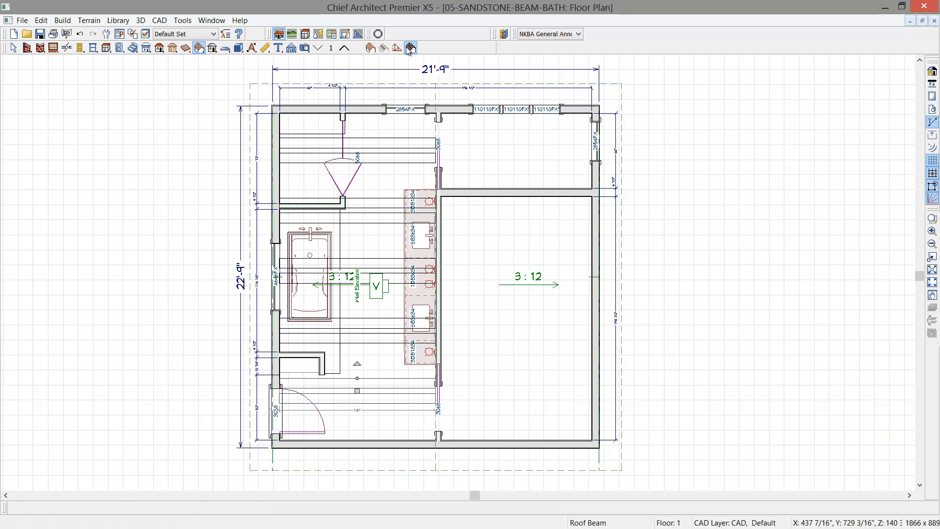
pyautogui.moveTo(342, 292); pyautogui.dragTo(446, 402)
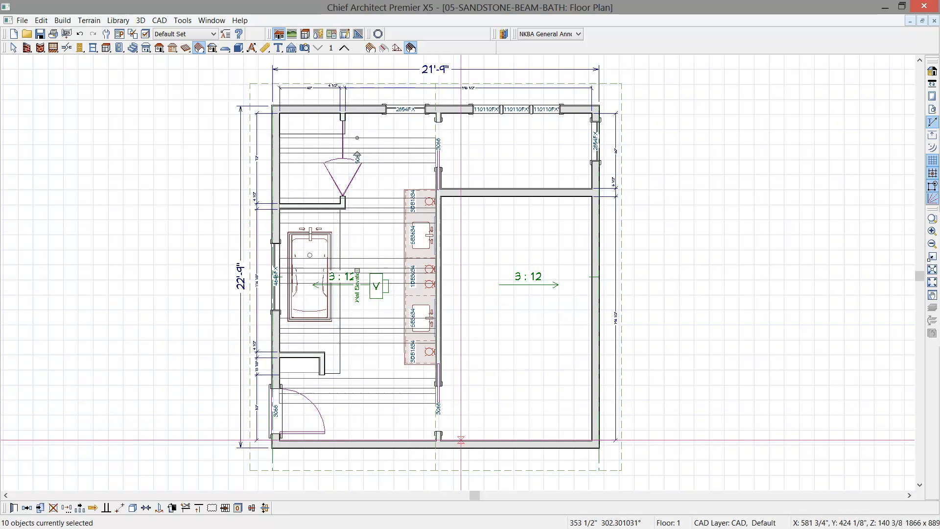
pyautogui.click(145, 509)
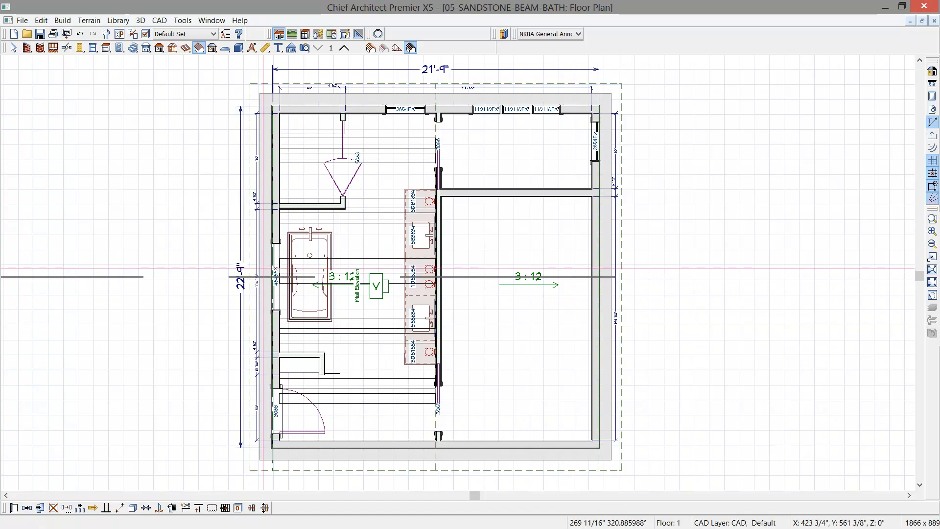
pyautogui.click(263, 269)
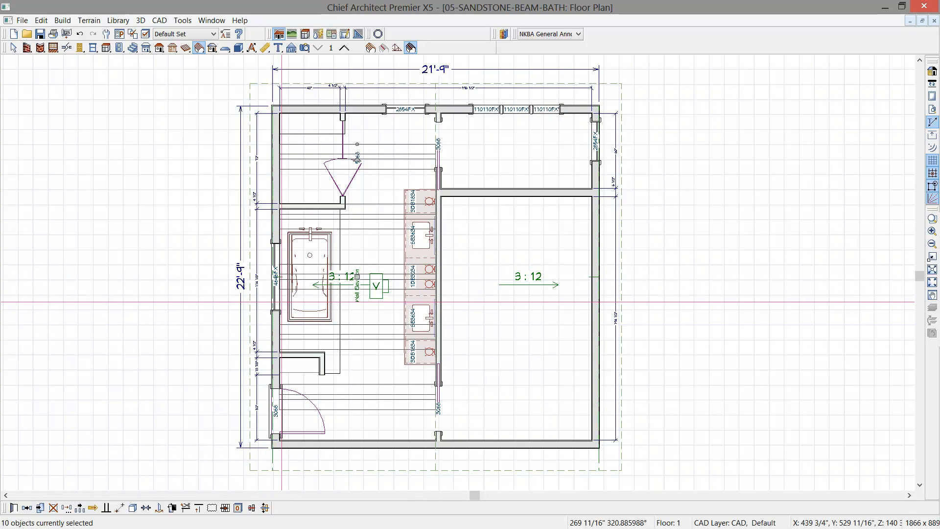
# - Reflect a copy of all the selected roof beams about the ridge line onto the other roof slope
pyautogui.click(30, 510)
pyautogui.click(40, 508)
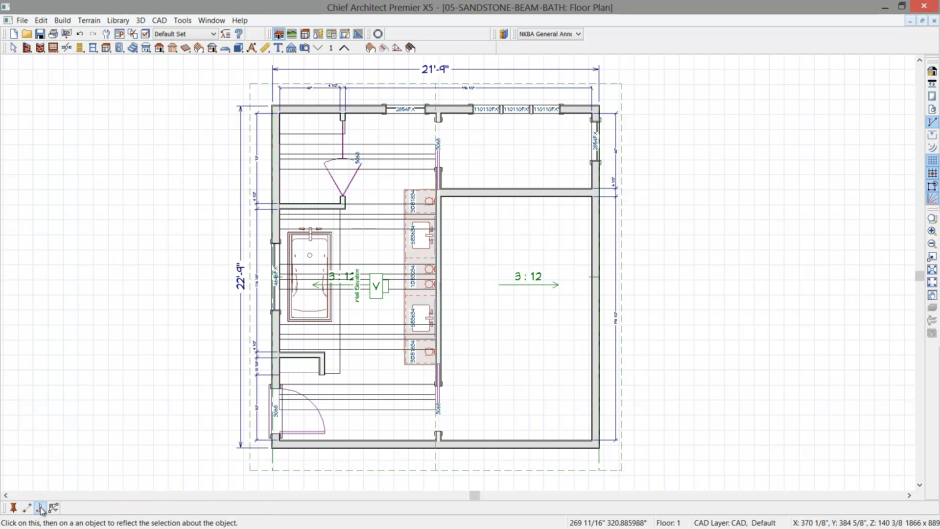
pyautogui.click(437, 461)
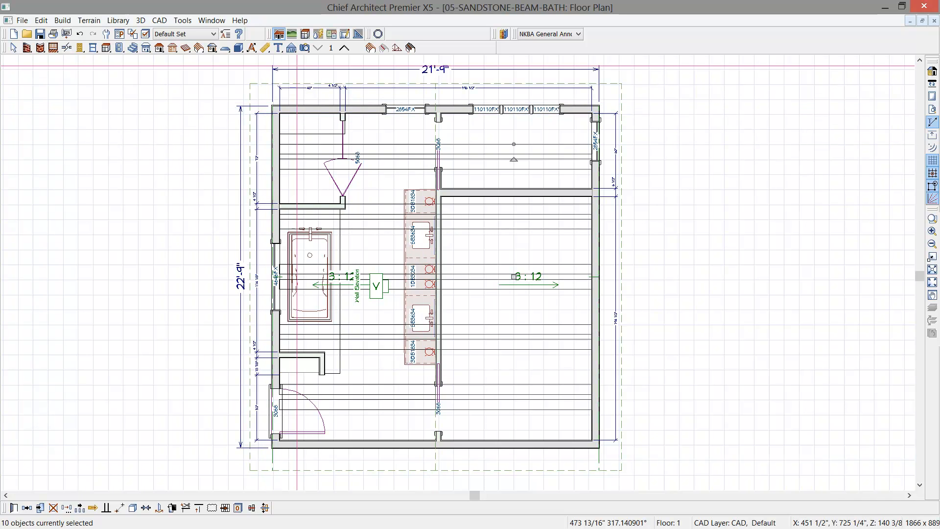
# - Create a perspective floor overview and raise the top edge of the wall beneath the ridge up between the beams
pyautogui.click(305, 47)
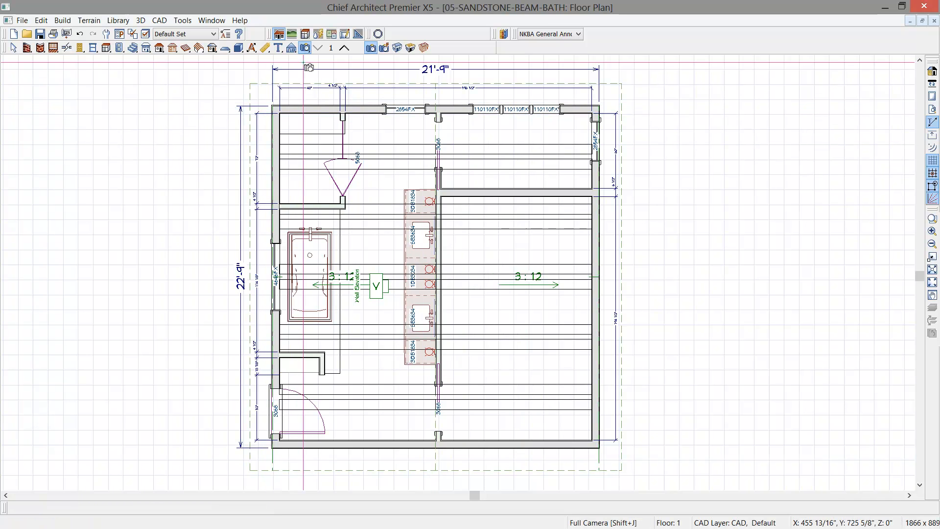
pyautogui.click(411, 47)
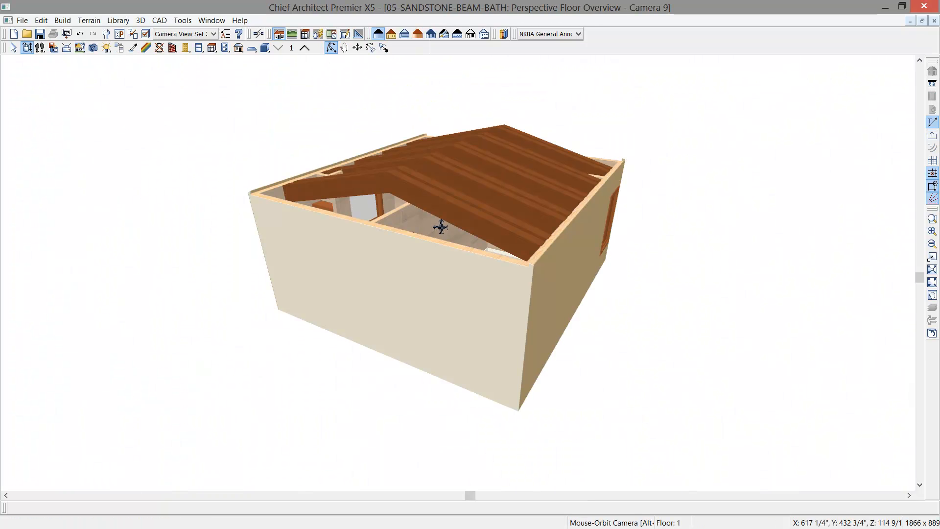
pyautogui.moveTo(395, 225); pyautogui.dragTo(377, 269)
pyautogui.scroll(3, 426, 256)
pyautogui.scroll(1, 428, 265)
pyautogui.click(403, 187)
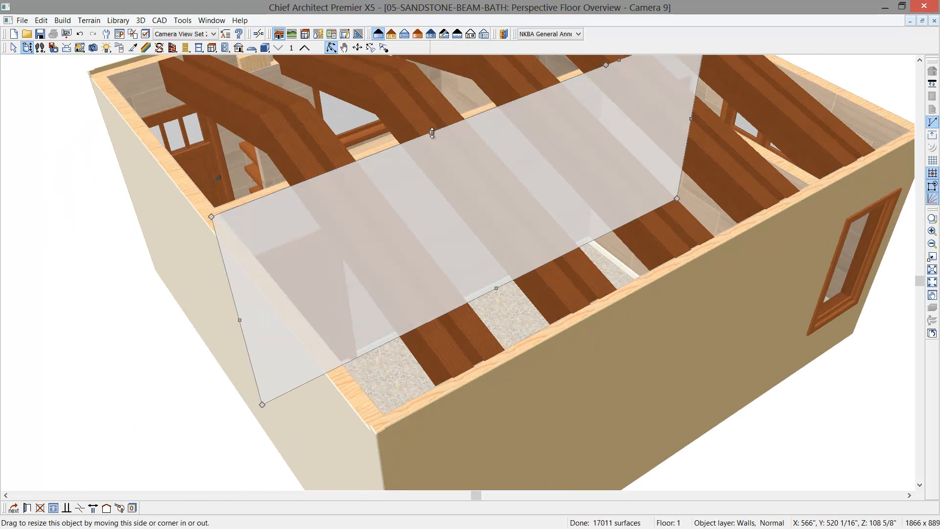
pyautogui.moveTo(432, 132); pyautogui.dragTo(427, 98)
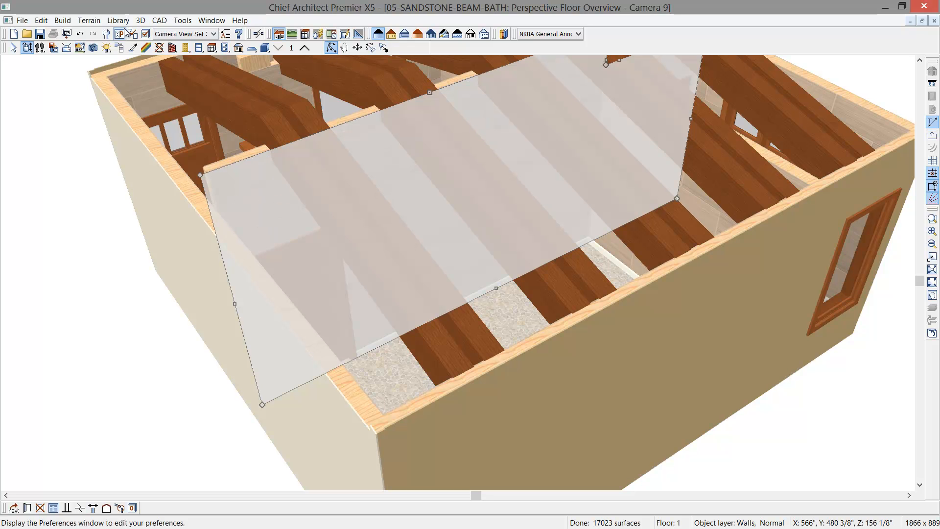
# - Examine the paired beams over the shower, tub and vanity from above in the floor overview
pyautogui.click(29, 48)
pyautogui.moveTo(300, 263); pyautogui.dragTo(540, 274)
pyautogui.moveTo(540, 275); pyautogui.dragTo(537, 288, button='middle')
pyautogui.scroll(-1, 527, 268)
pyautogui.moveTo(527, 268); pyautogui.dragTo(537, 306)
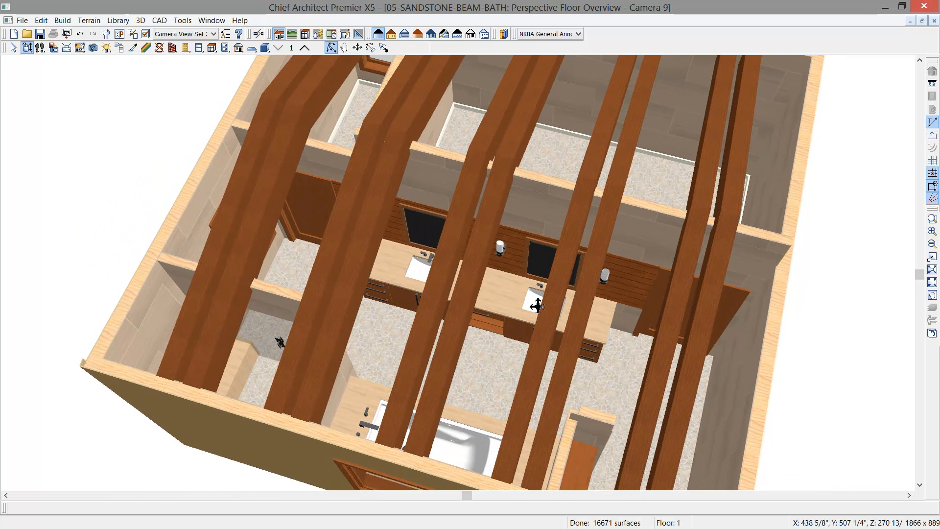
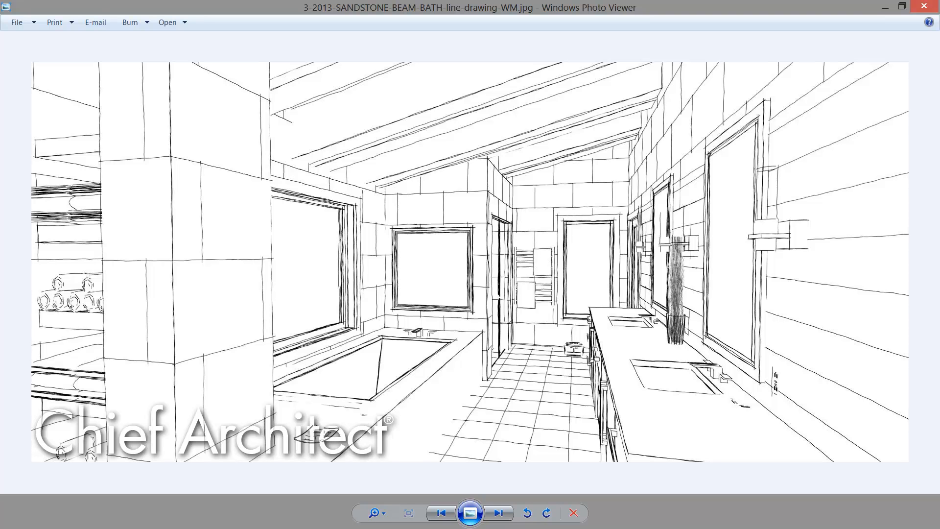
# - Close the exported illustration images and examine the floor plan on page 2 of the finished layout
pyautogui.press('Right')
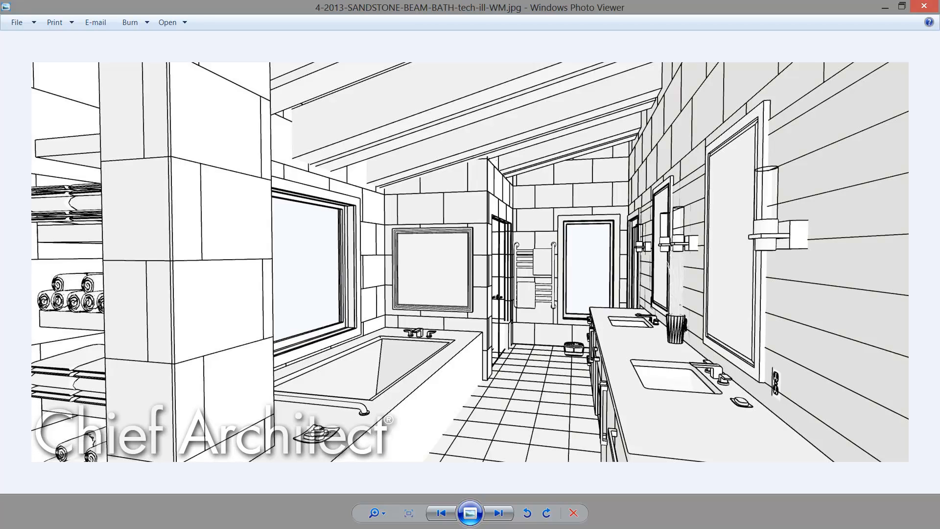
pyautogui.click(924, 5)
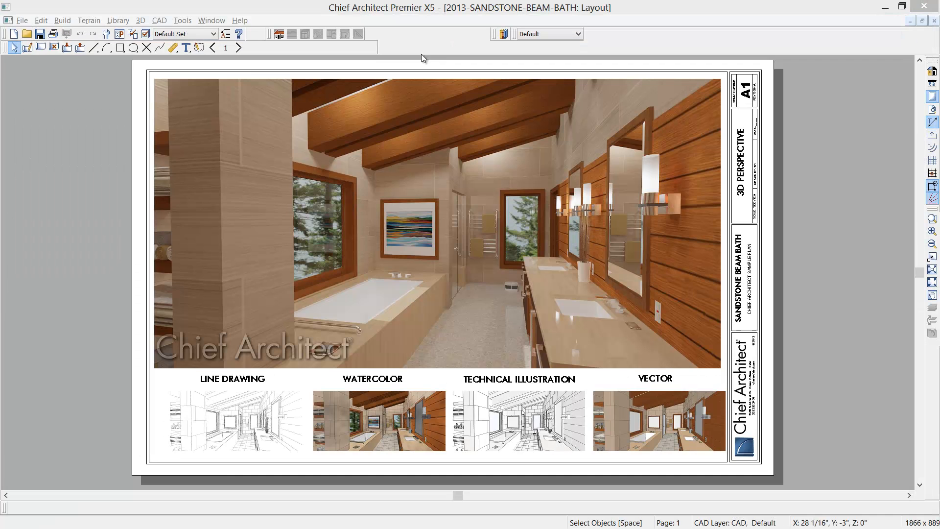
pyautogui.click(241, 48)
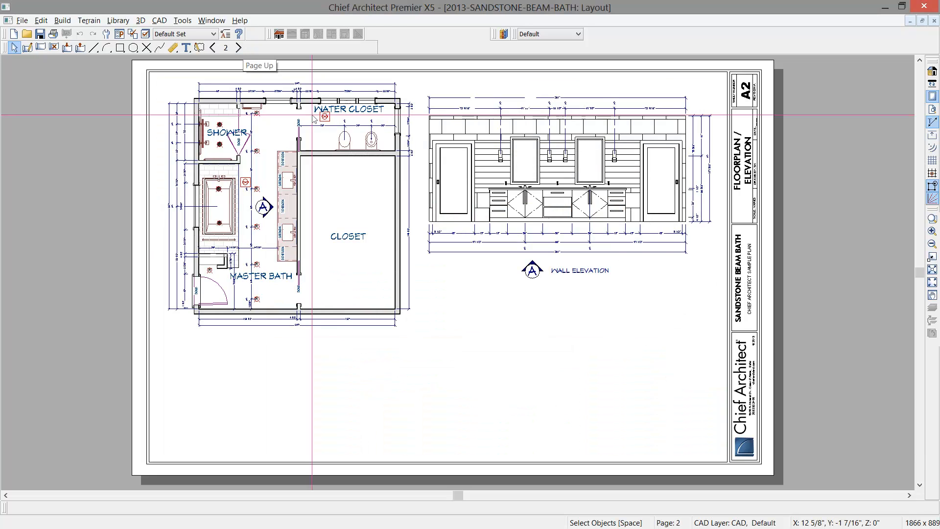
pyautogui.scroll(3, 344, 152)
pyautogui.moveTo(349, 142); pyautogui.dragTo(478, 194, button='middle')
pyautogui.scroll(3, 372, 221)
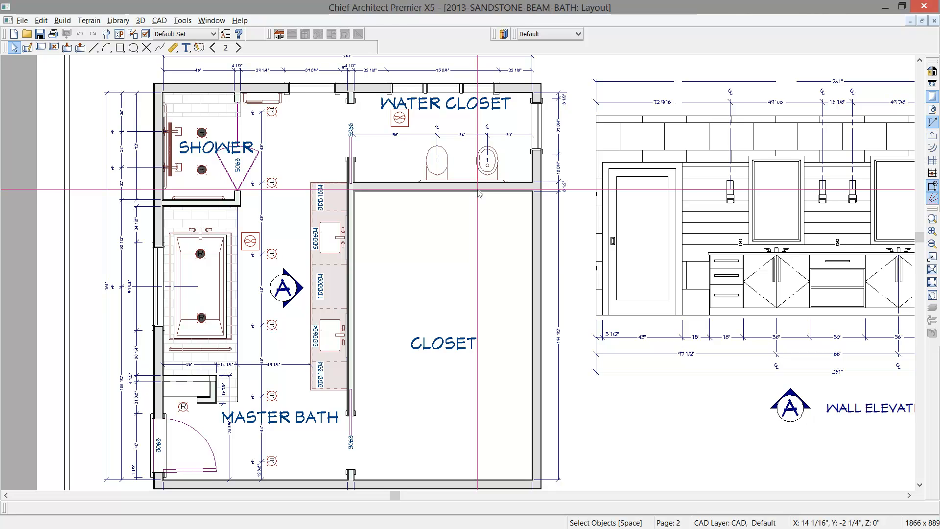
# - Open the wall elevation view from its layout box on page 2 and switch back to the floor plan
pyautogui.moveTo(546, 267); pyautogui.dragTo(461, 276)
pyautogui.press('space')
pyautogui.doubleClick(544, 249)
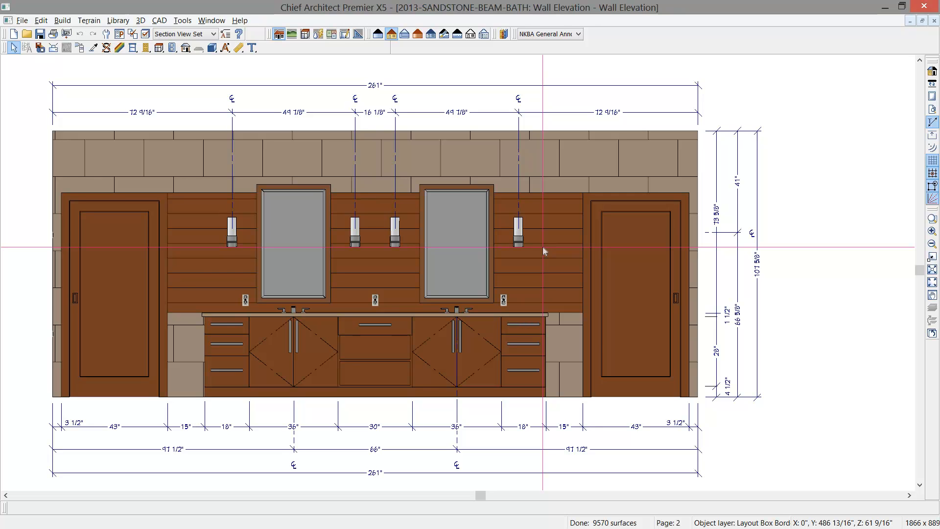
pyautogui.hotkey('ctrl', 'Tab')
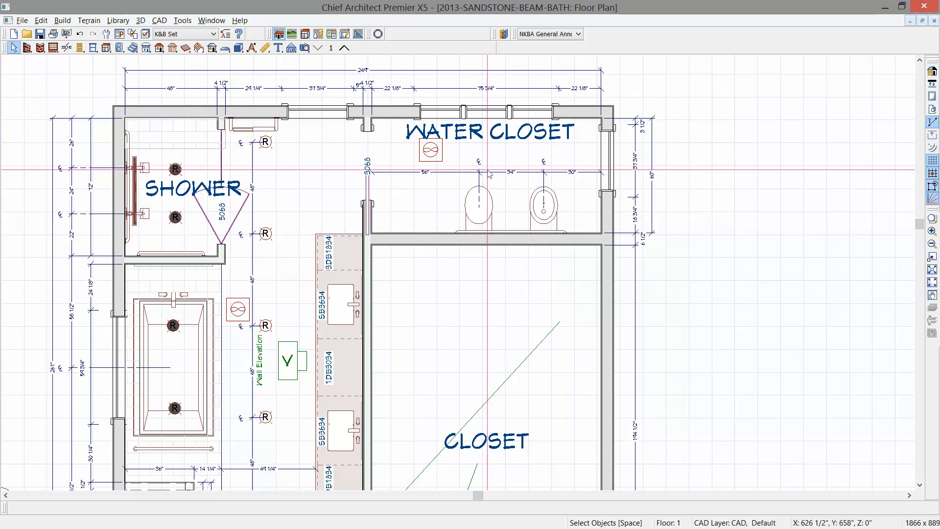
# - Open the recent file 01-Layout-SANDSTONE-BEAM-BATH.layout and look over its empty Floorplan / Elevation page
pyautogui.click(21, 20)
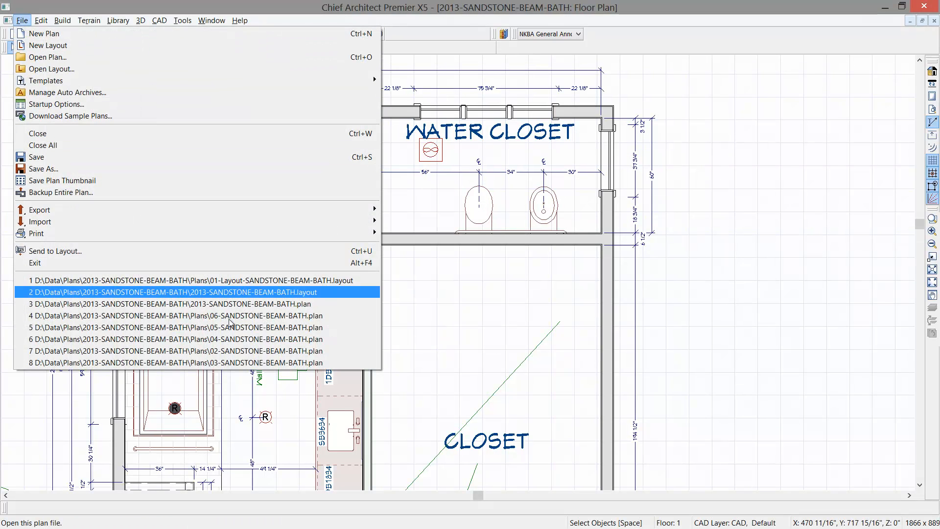
pyautogui.click(281, 281)
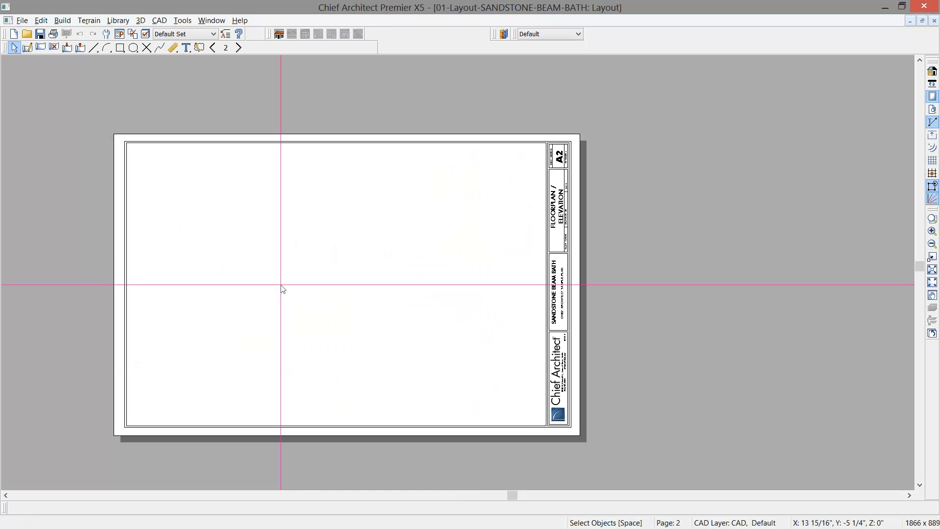
pyautogui.scroll(1, 315, 319)
pyautogui.moveTo(294, 334); pyautogui.dragTo(323, 314, button='middle')
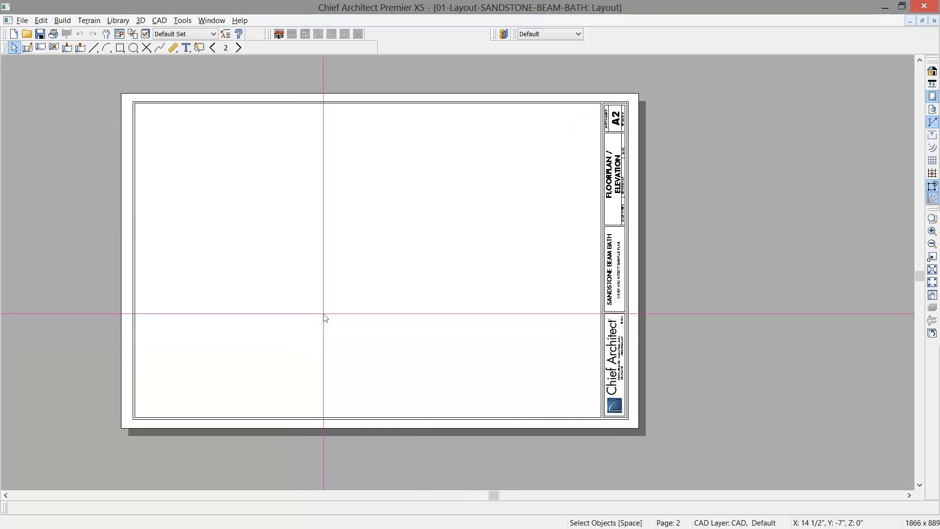
pyautogui.scroll(2, 424, 324)
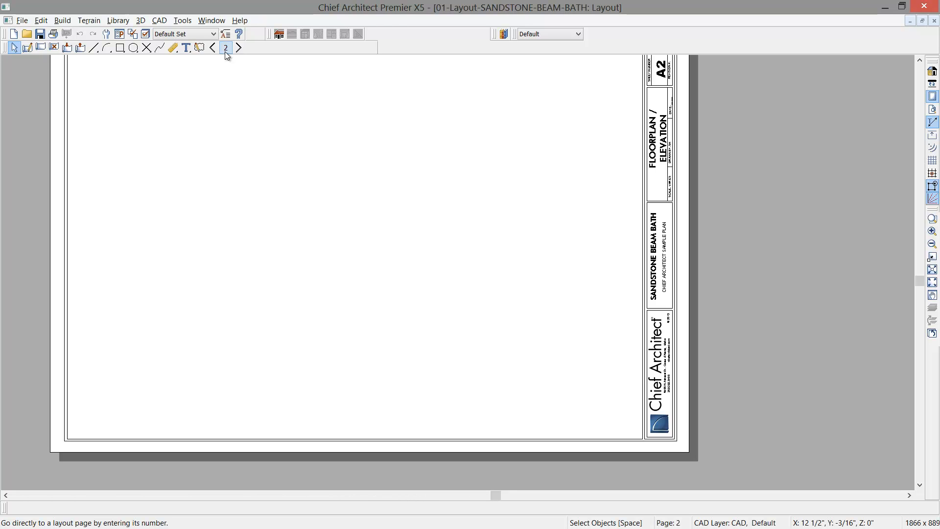
pyautogui.click(647, 182)
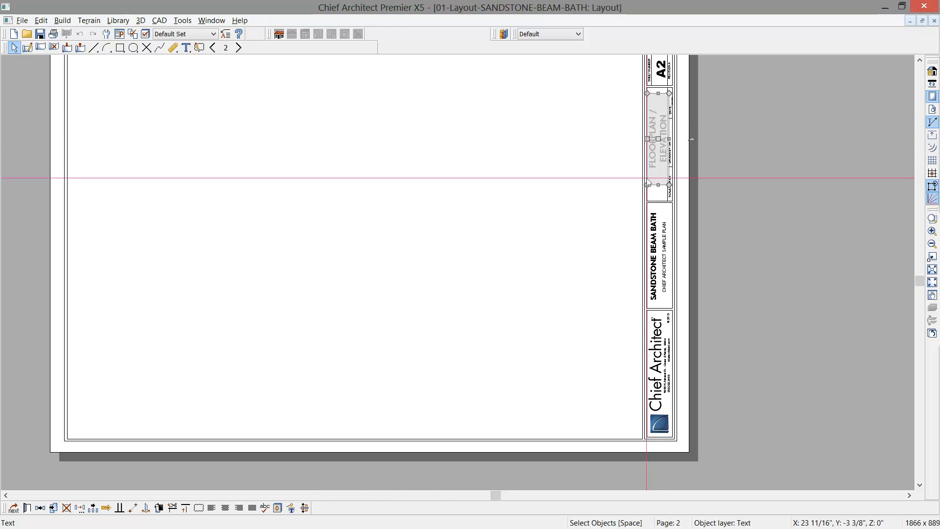
pyautogui.click(616, 222)
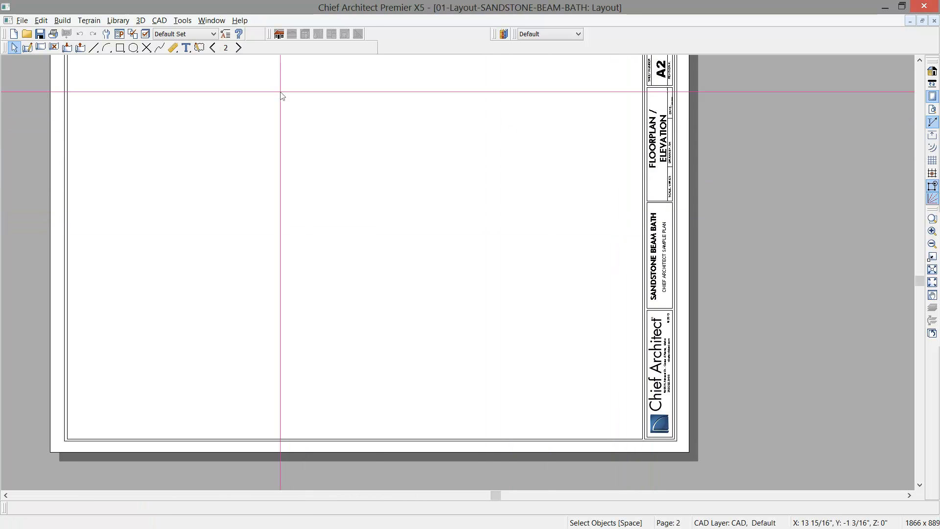
# - Return to the 2013-SANDSTONE-BEAM-BATH floor plan and open the Wall Elevation camera view facing the vanity
pyautogui.click(211, 20)
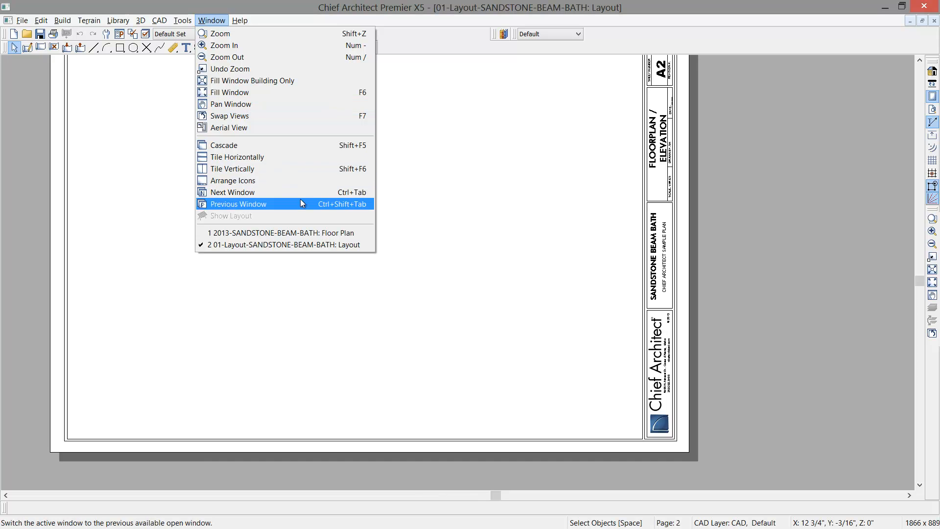
pyautogui.click(295, 232)
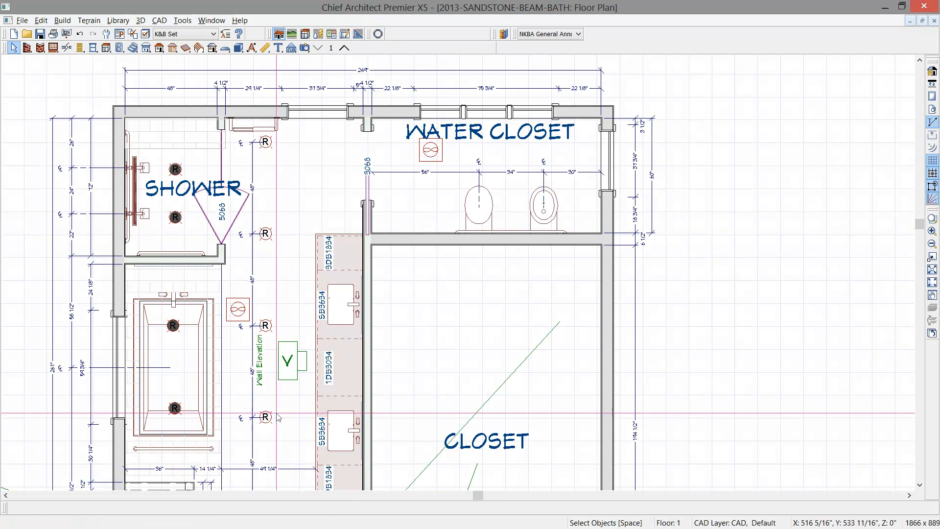
pyautogui.doubleClick(288, 372)
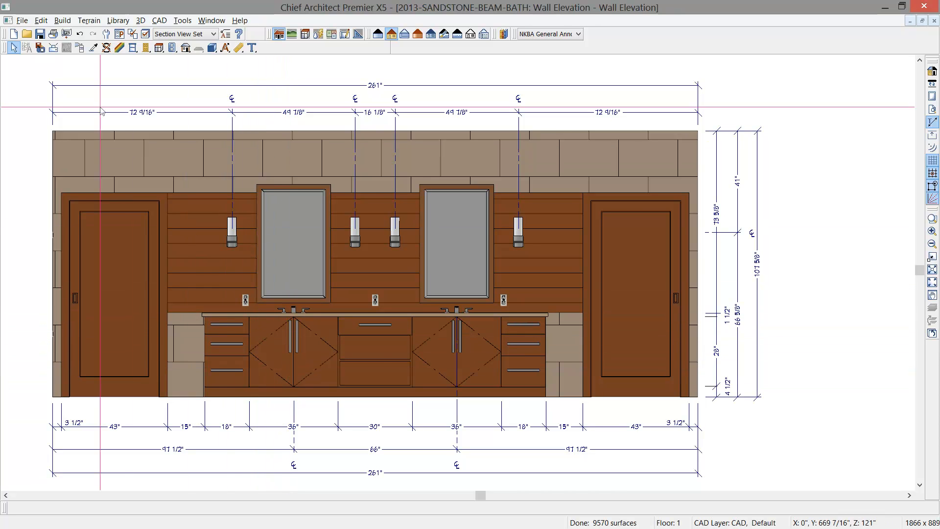
# - Send the entire wall elevation view to layout page 2 at a scale of 1/2 in = 1 ft
pyautogui.click(23, 22)
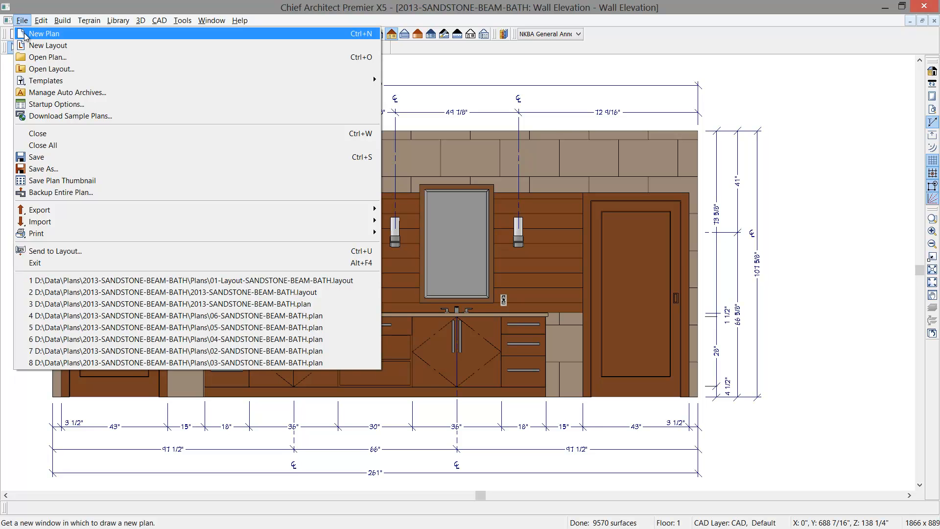
pyautogui.click(58, 250)
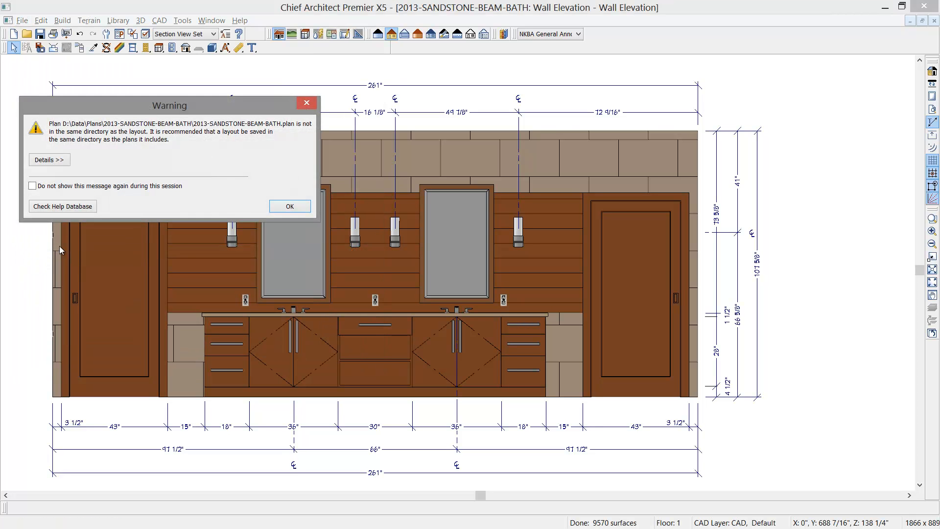
pyautogui.click(288, 206)
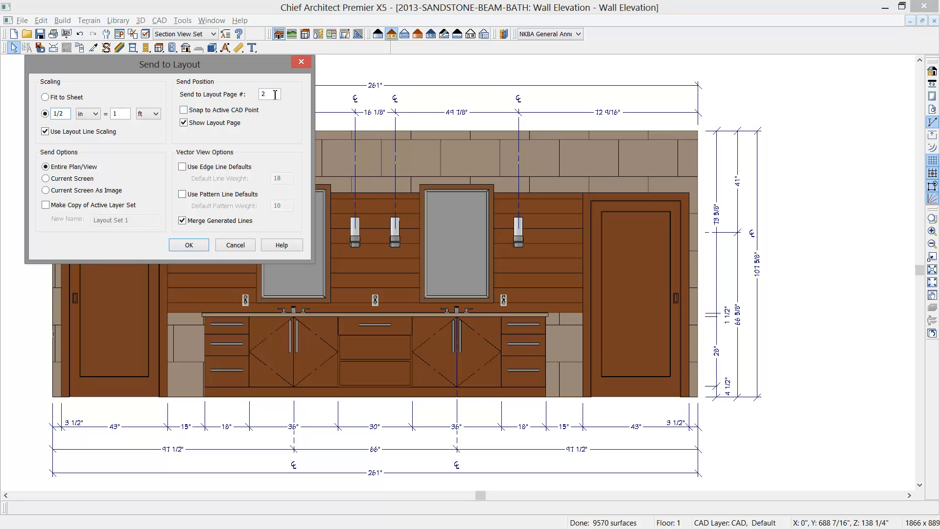
pyautogui.click(198, 242)
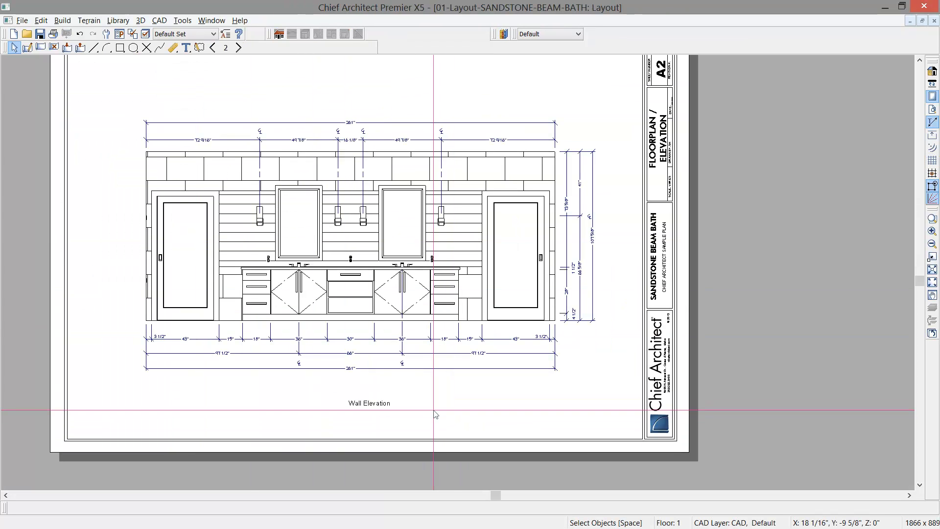
# - Suppress the automatic label of the wall elevation's layout box
pyautogui.click(405, 349)
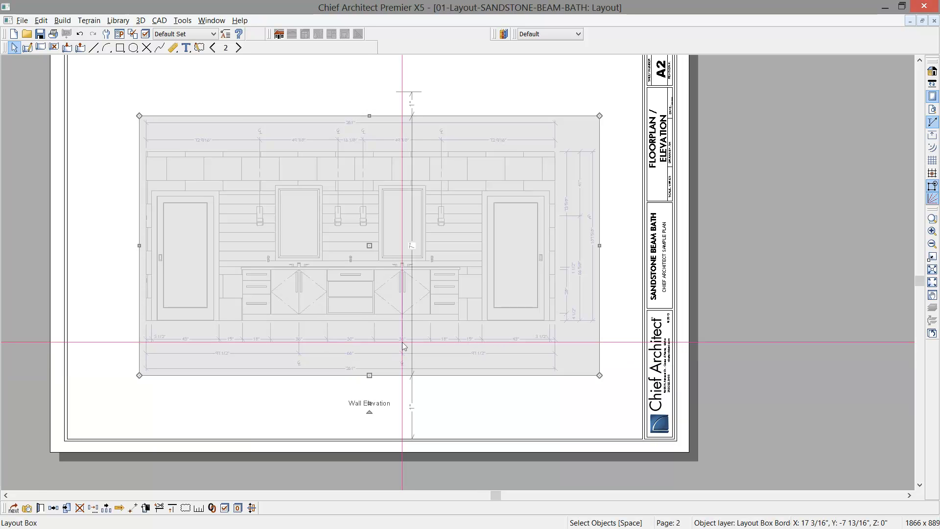
pyautogui.doubleClick(404, 346)
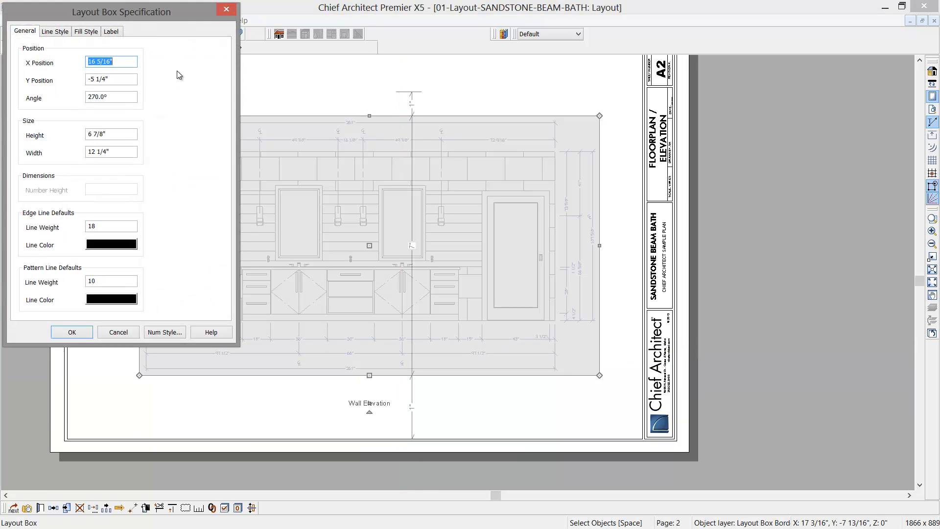
pyautogui.click(111, 31)
pyautogui.click(34, 50)
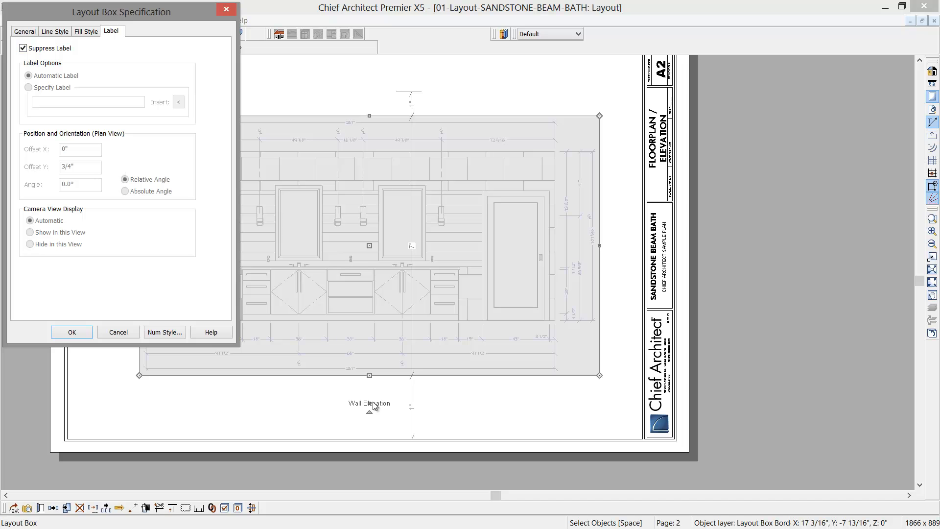
pyautogui.click(83, 333)
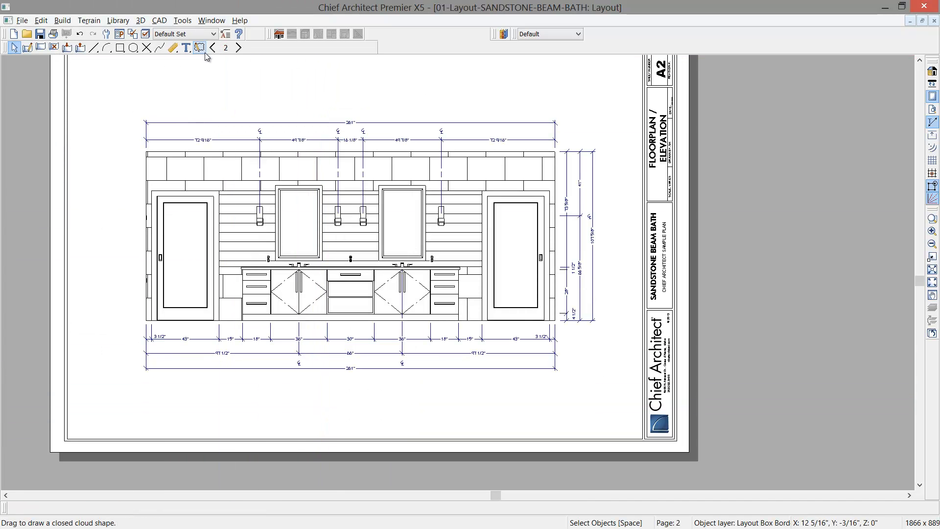
# - Place a circular callout labelled A with one filled arrow below the wall elevation, near its left end
pyautogui.click(186, 47)
pyautogui.click(318, 48)
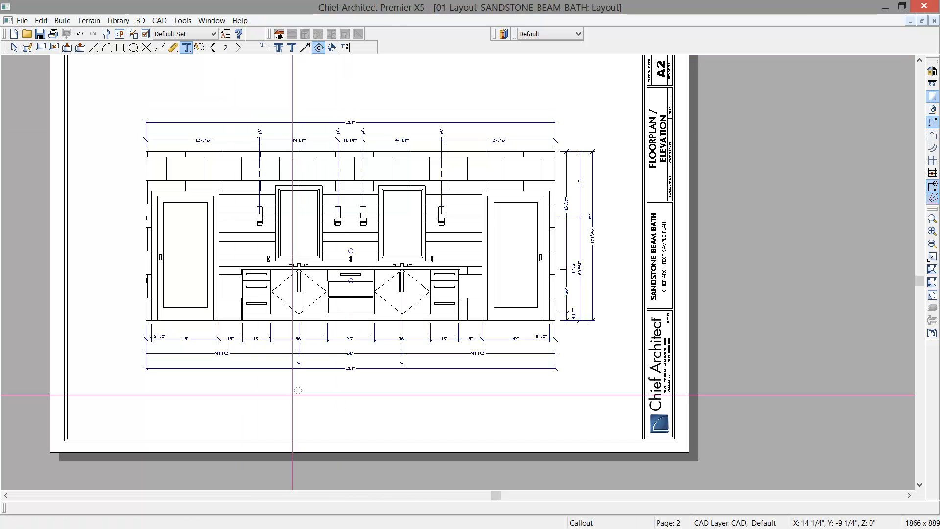
pyautogui.click(228, 394)
pyautogui.write('A')
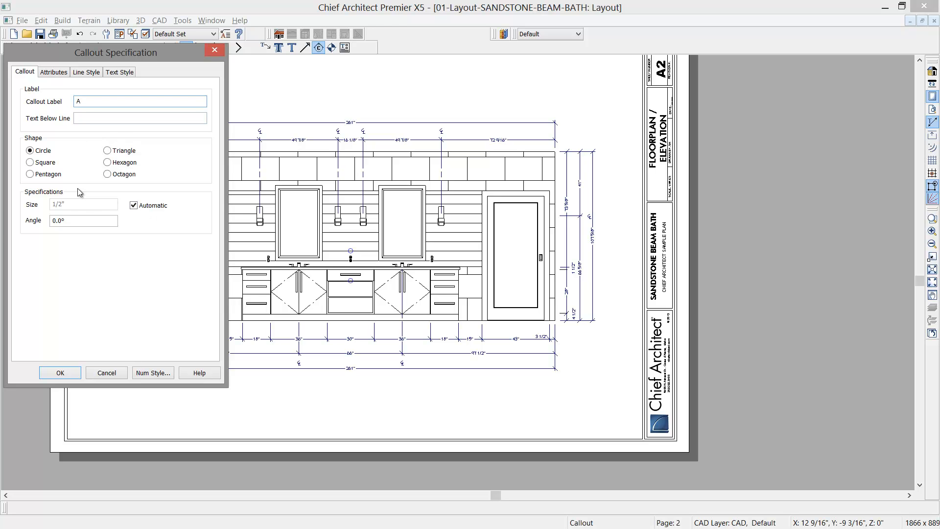
pyautogui.click(63, 73)
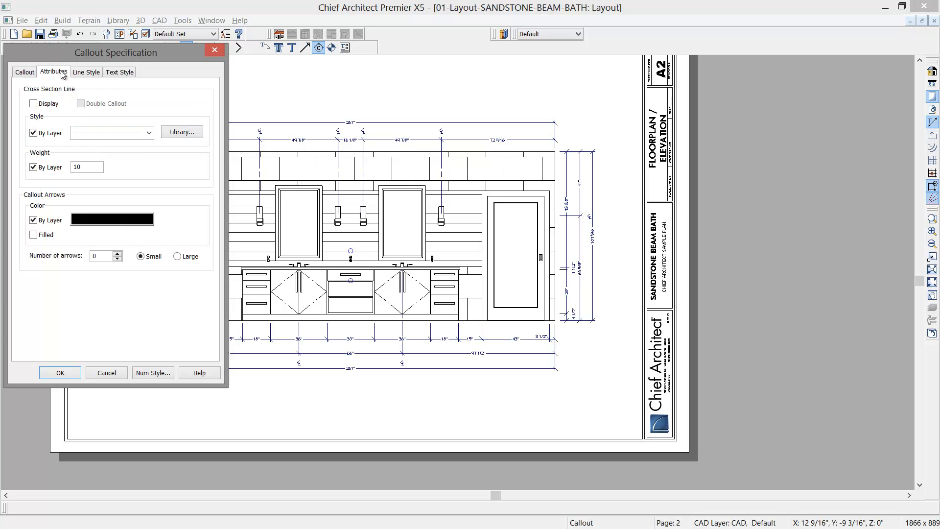
pyautogui.click(41, 236)
pyautogui.click(117, 253)
pyautogui.click(23, 73)
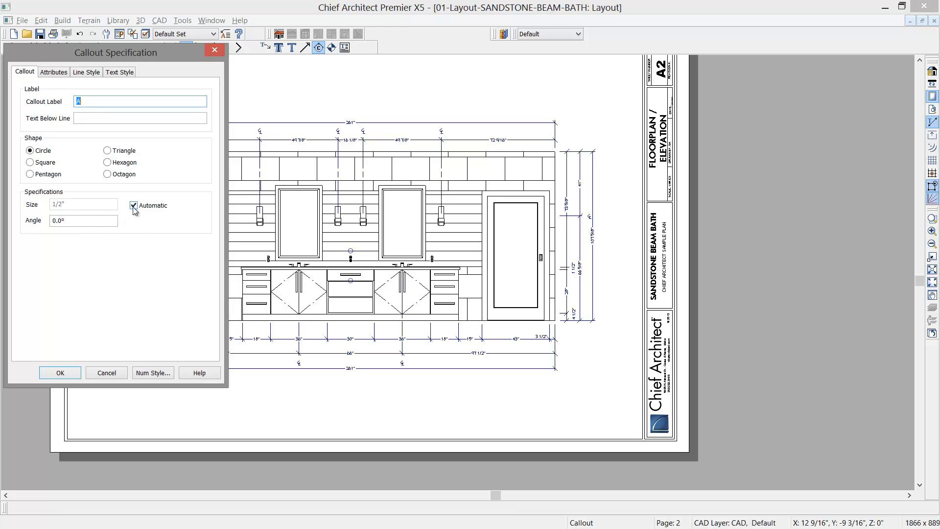
pyautogui.click(61, 374)
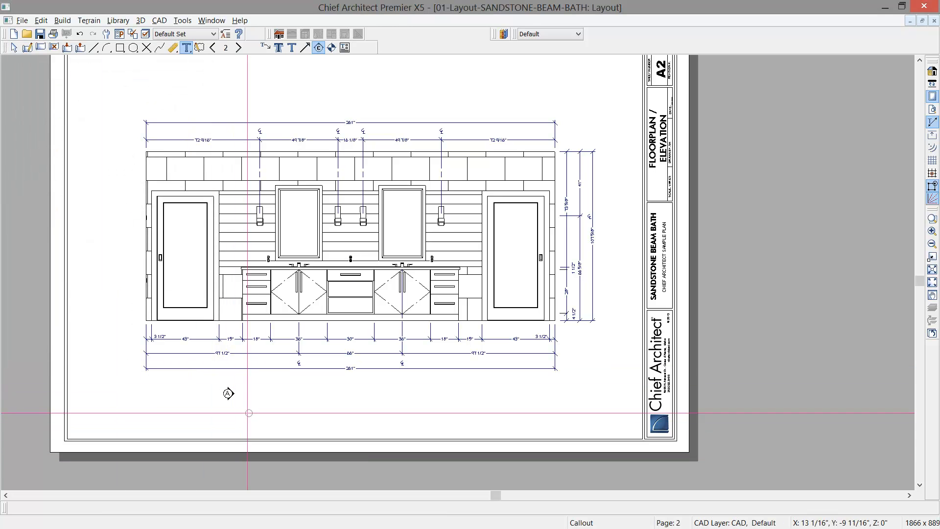
# - Rotate callout A to 90° so its arrow points up toward the elevation
pyautogui.scroll(3, 228, 393)
pyautogui.click(224, 388)
pyautogui.moveTo(234, 388); pyautogui.dragTo(304, 437)
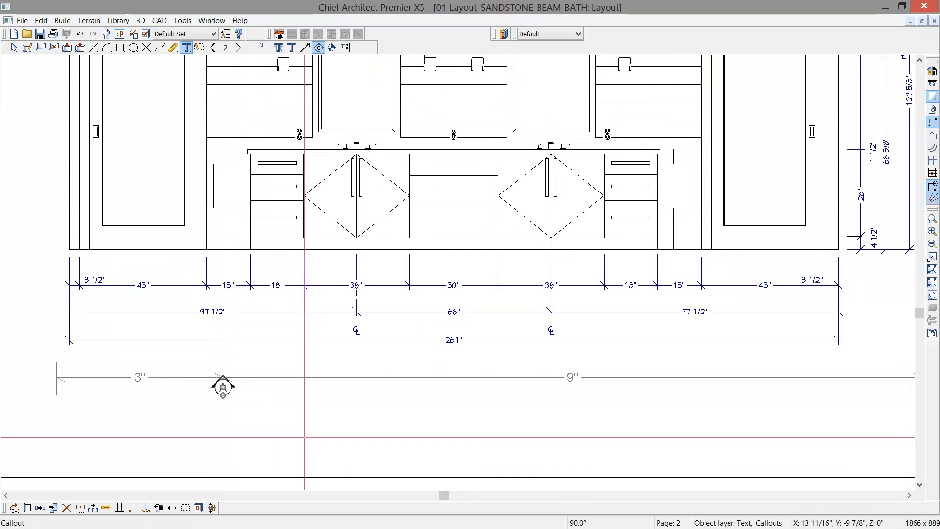
pyautogui.press('space')
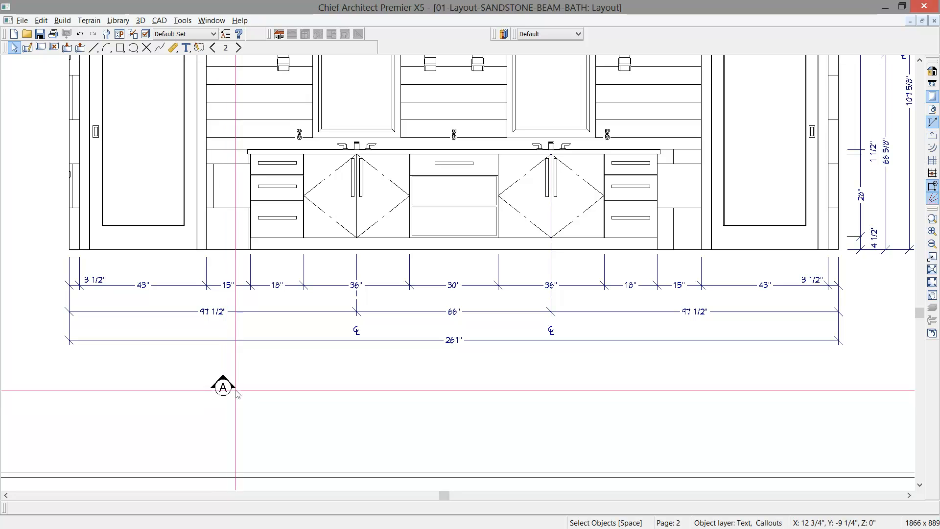
# - Add a plain text title reading BATH VANITY WALL ELEVATION just beside callout A, below the elevation
pyautogui.click(186, 48)
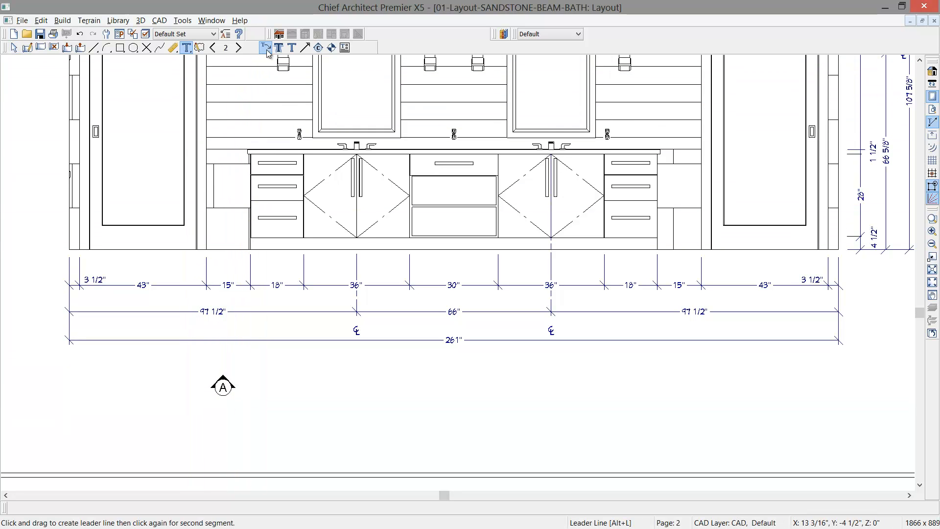
pyautogui.click(293, 48)
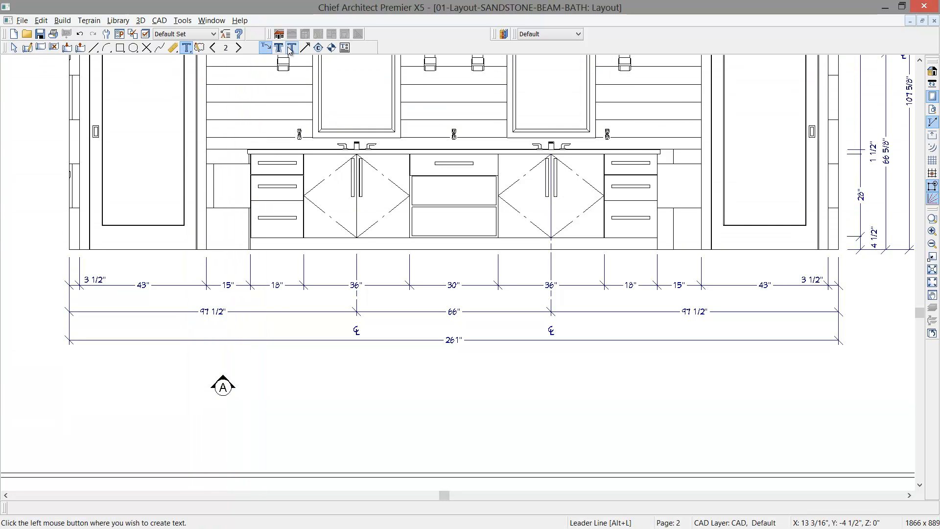
pyautogui.click(243, 382)
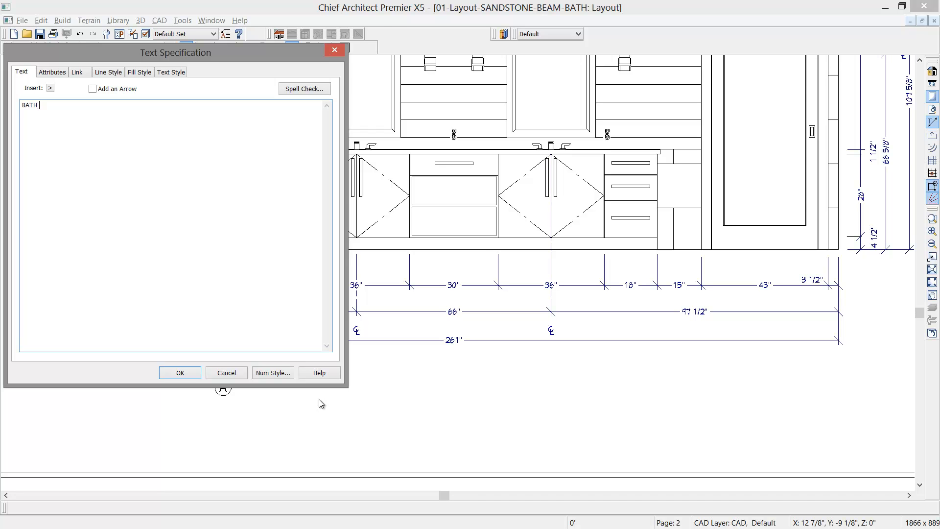
pyautogui.write('LL ELEVATION')
pyautogui.moveTo(138, 130); pyautogui.dragTo(20, 102)
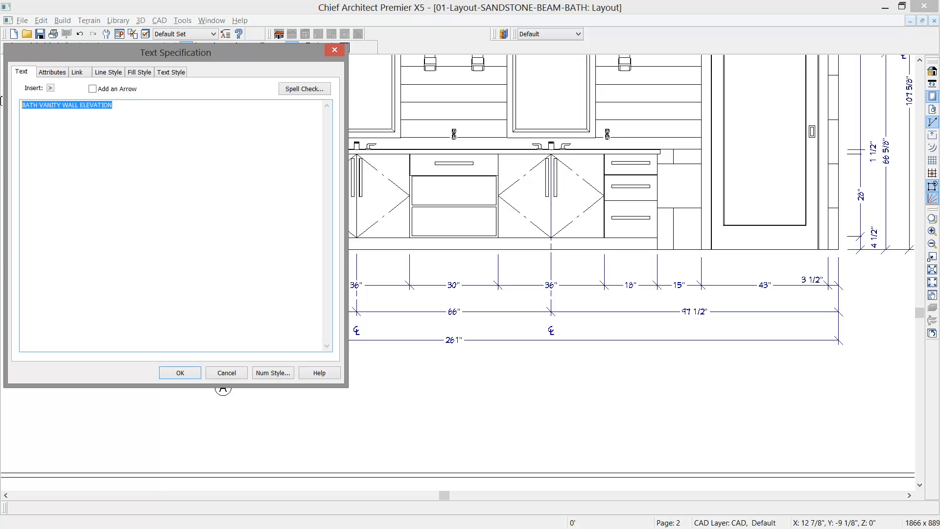
# - Set the title's font to Chief Blueprint with a 1/4" character height, and shift the title to line up beside callout A
pyautogui.click(173, 72)
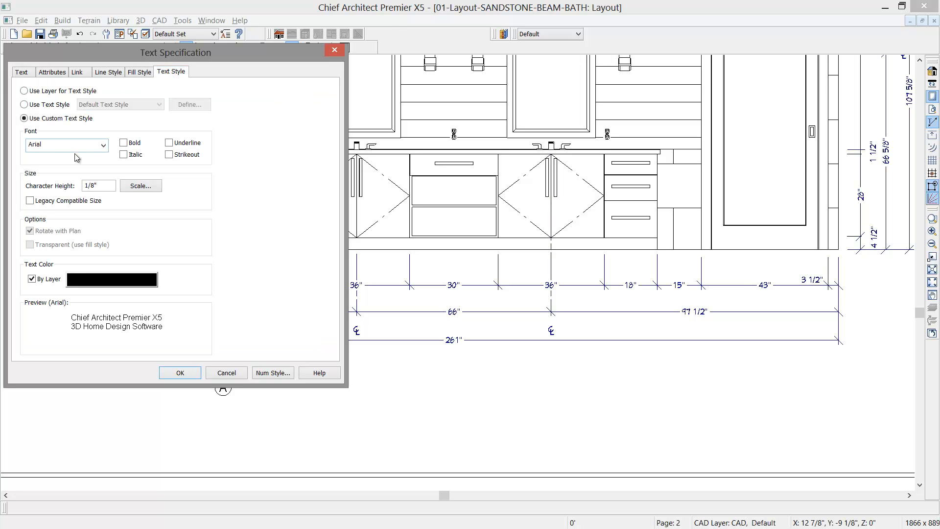
pyautogui.click(104, 146)
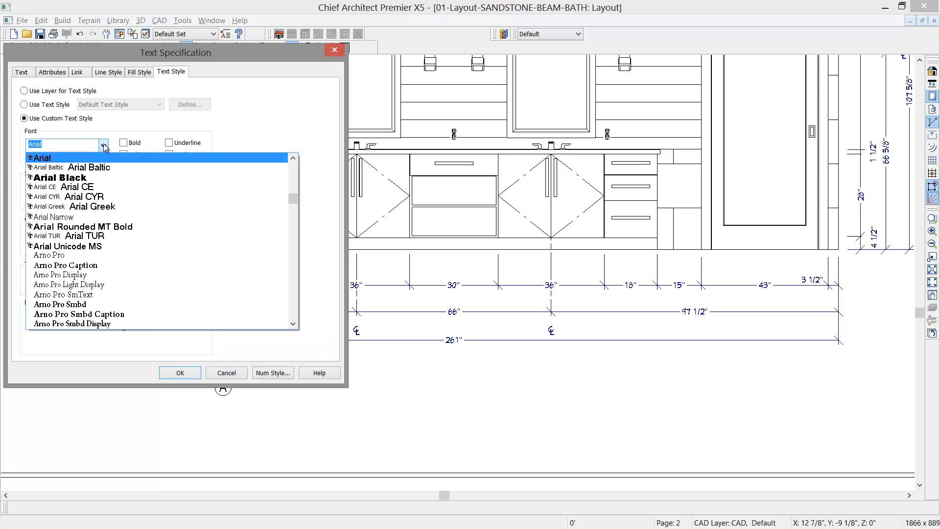
pyautogui.write('C')
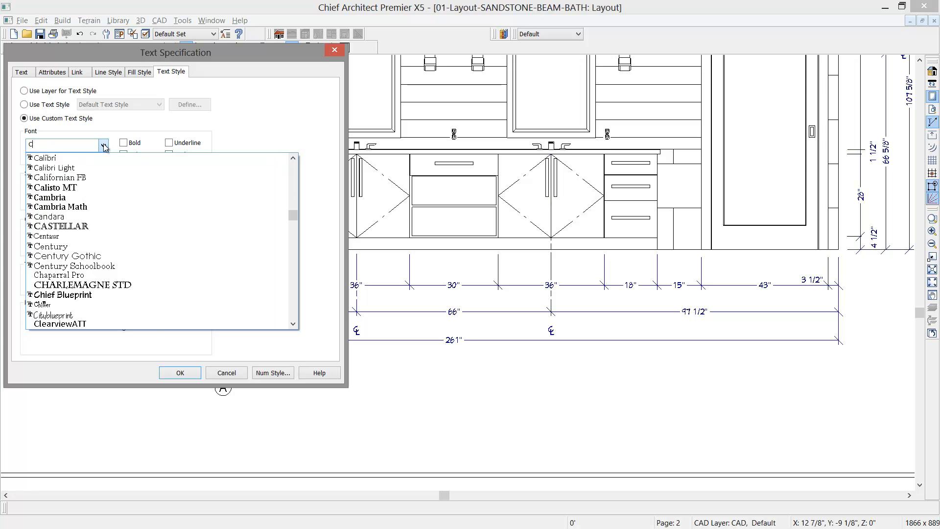
pyautogui.click(70, 295)
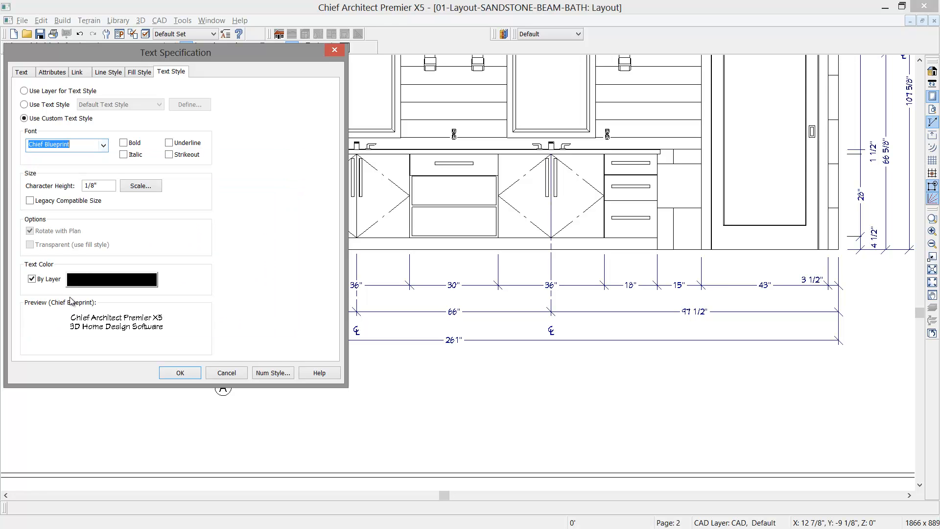
pyautogui.click(96, 187)
pyautogui.press('BackSpace')
pyautogui.write('4')
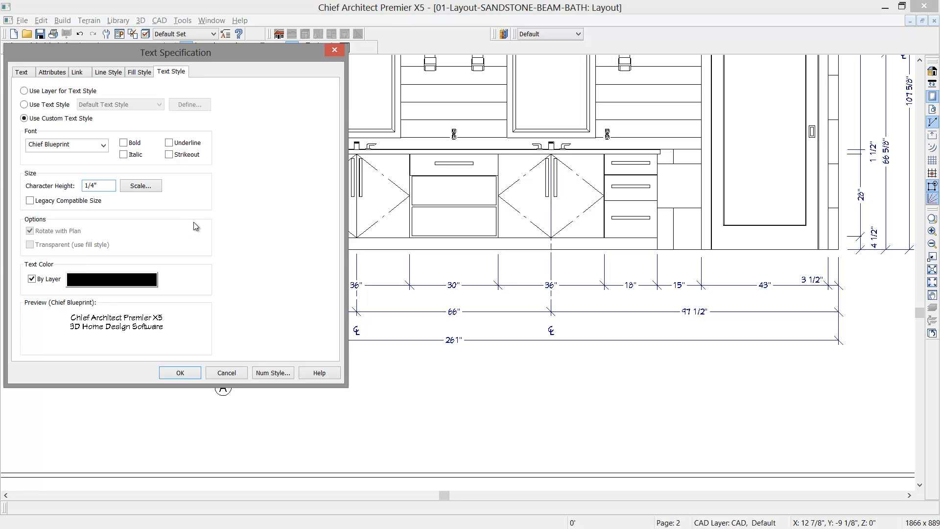
pyautogui.click(181, 373)
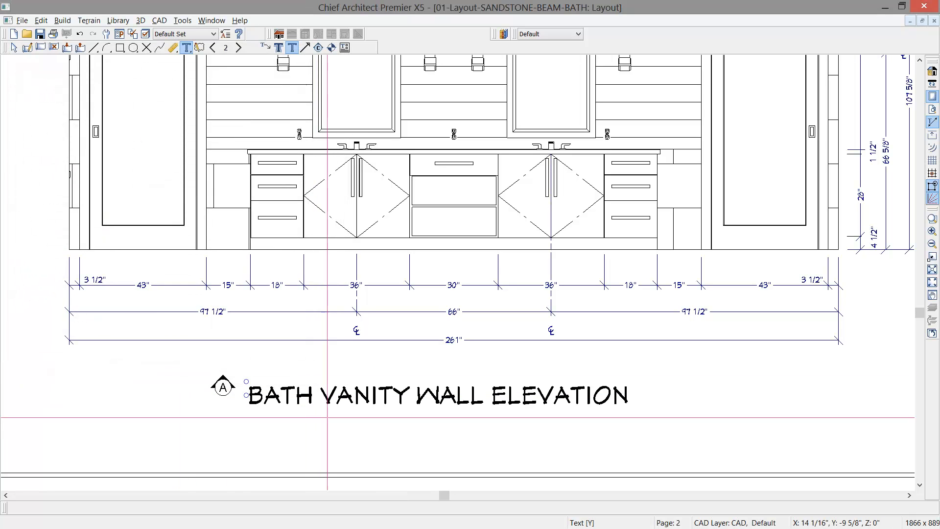
pyautogui.click(403, 395)
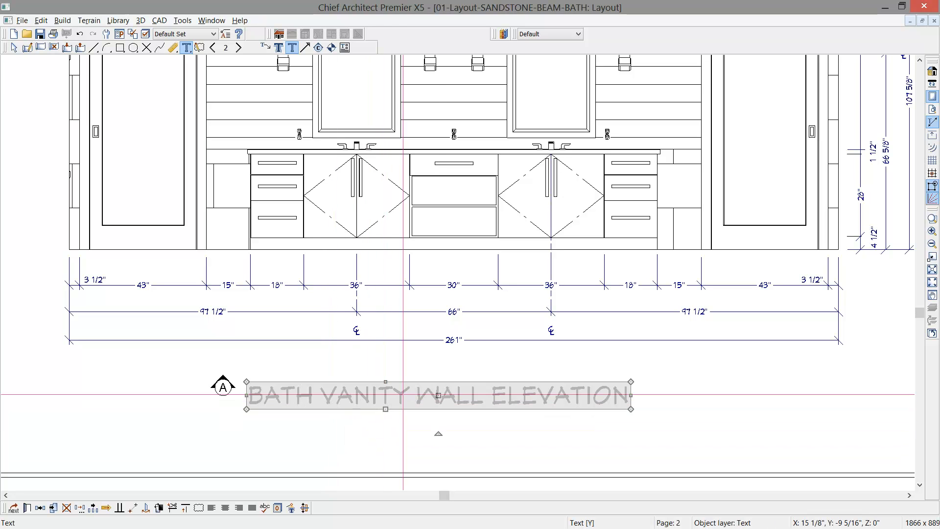
pyautogui.moveTo(438, 395); pyautogui.dragTo(461, 384)
# - Change callout A's text style to the Chief Blueprint font with a 1/4" character height
pyautogui.click(223, 390)
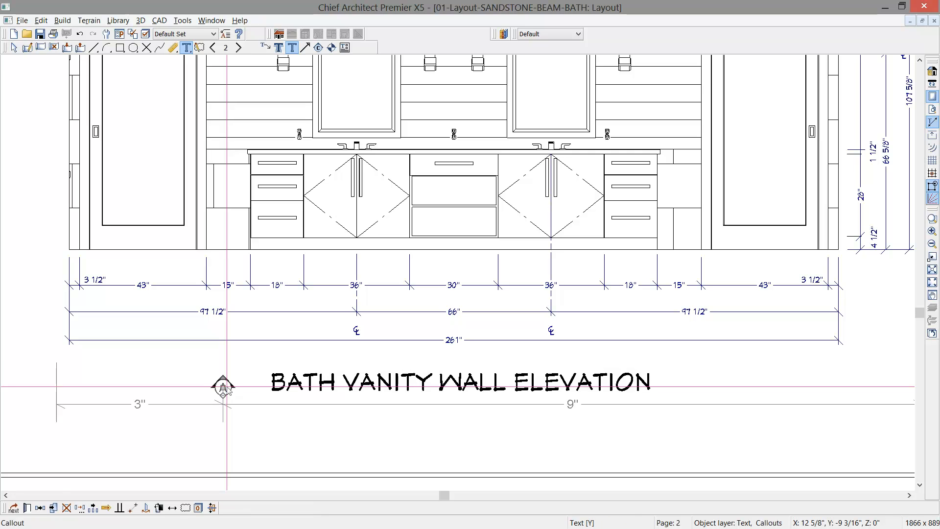
pyautogui.doubleClick(223, 389)
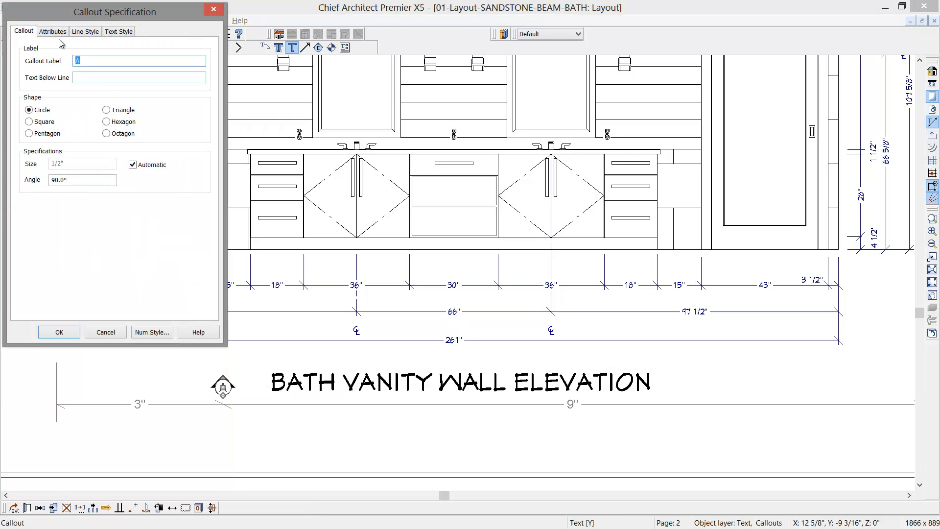
pyautogui.click(119, 32)
pyautogui.click(102, 105)
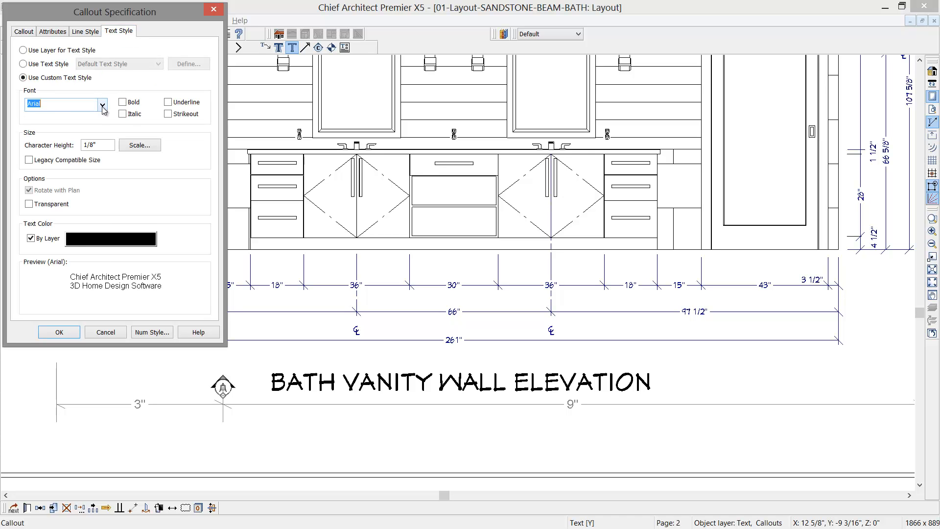
pyautogui.write('C')
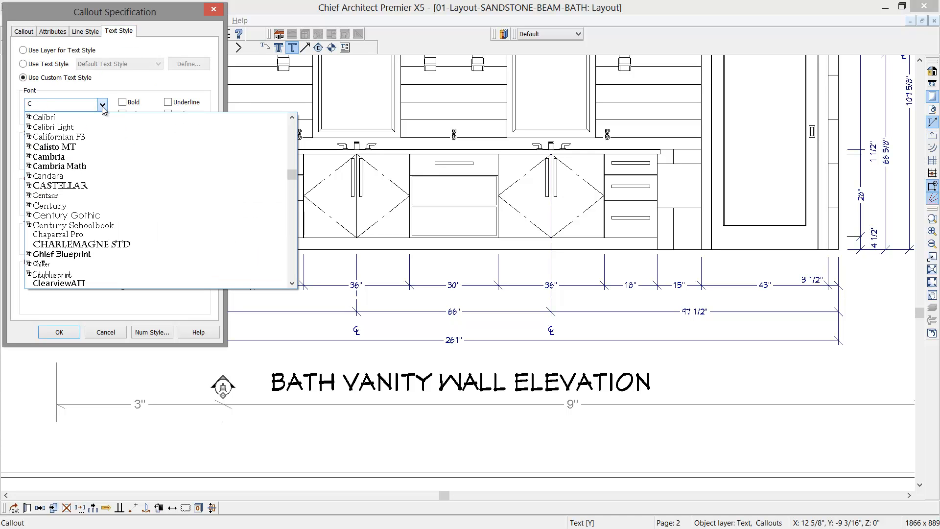
pyautogui.click(73, 255)
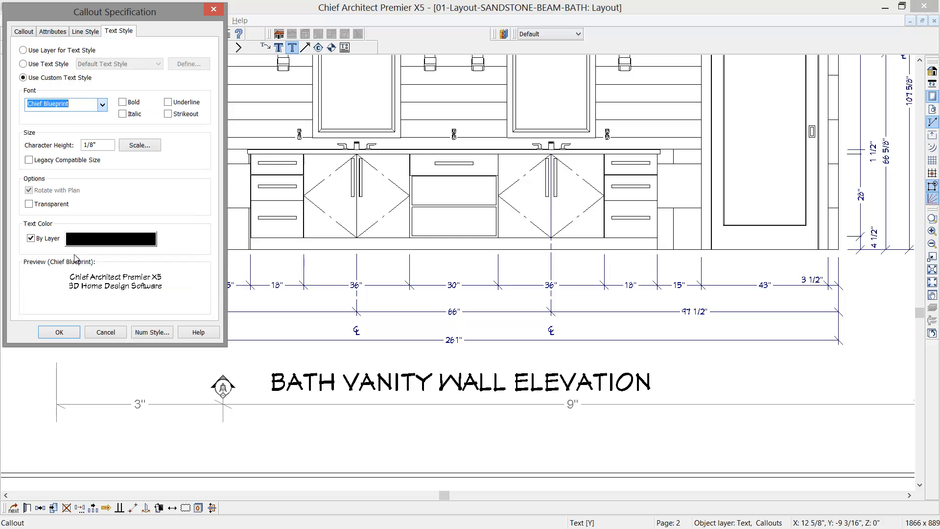
pyautogui.click(97, 146)
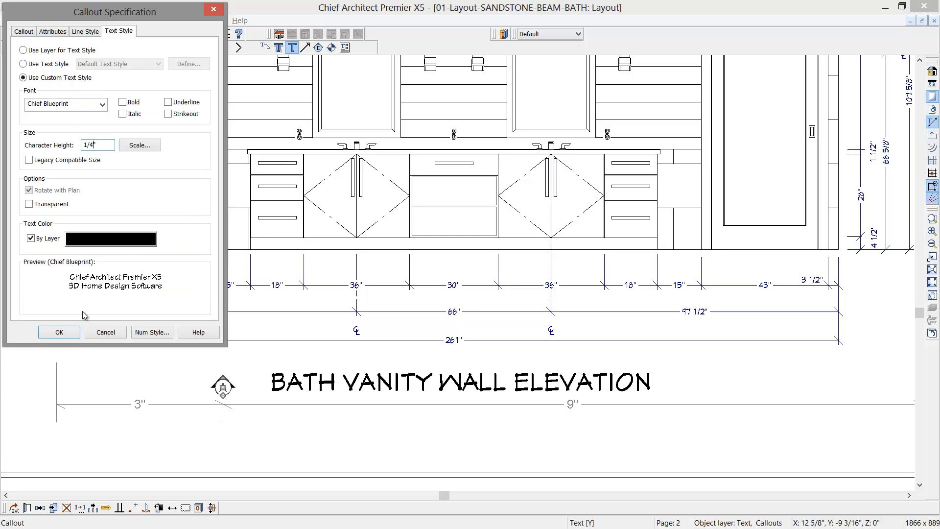
pyautogui.click(59, 332)
pyautogui.scroll(-5, 143, 357)
pyautogui.press('space')
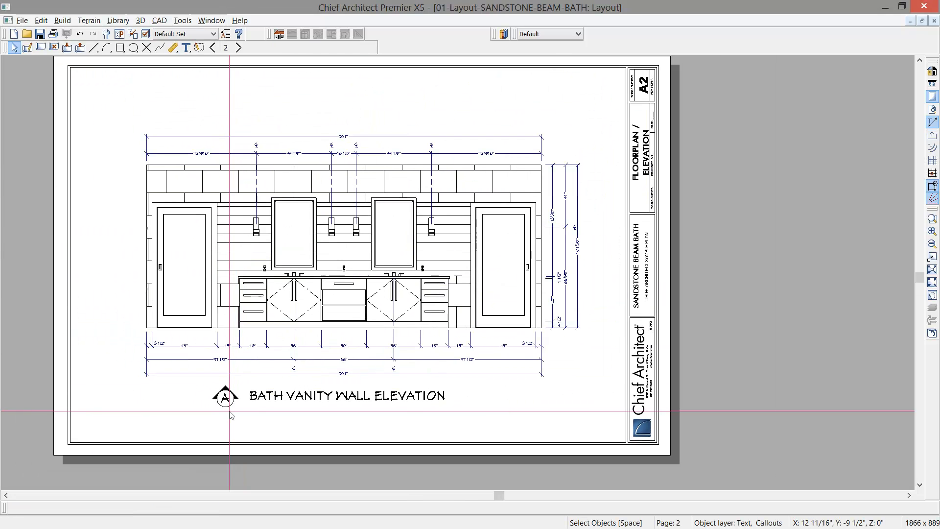
# - Open the source wall elevation from its layout box, stretch the left vanity mirror's top edge upward, and close it with the layout view updated
pyautogui.click(357, 302)
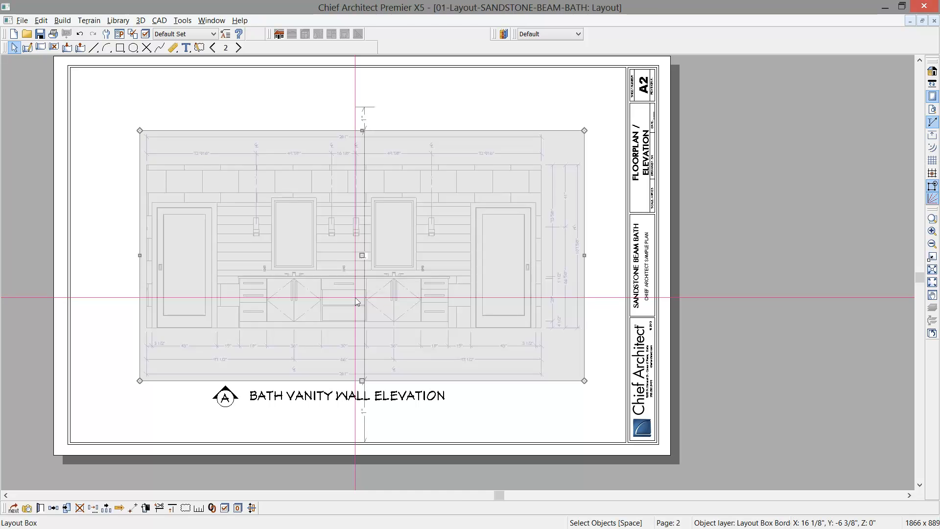
pyautogui.doubleClick(355, 298)
pyautogui.click(291, 195)
pyautogui.moveTo(292, 195); pyautogui.dragTo(292, 152)
pyautogui.click(933, 20)
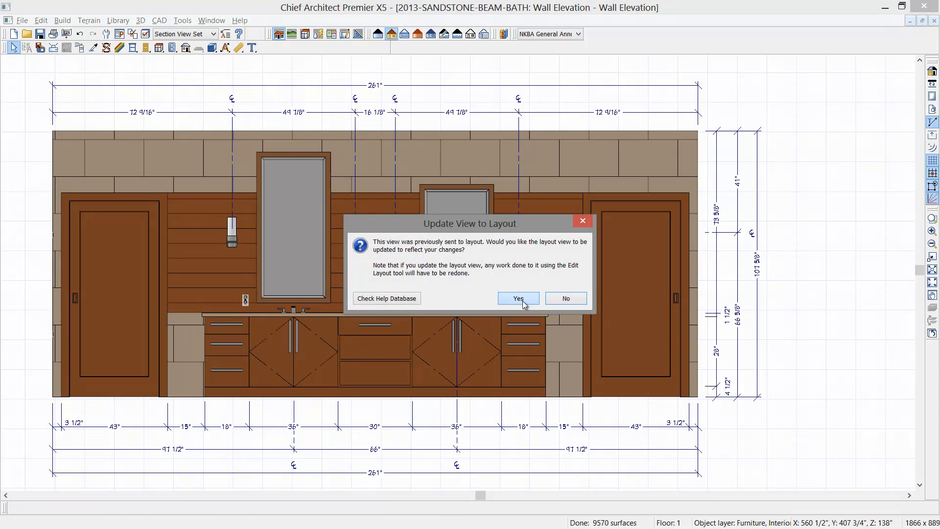
pyautogui.click(522, 301)
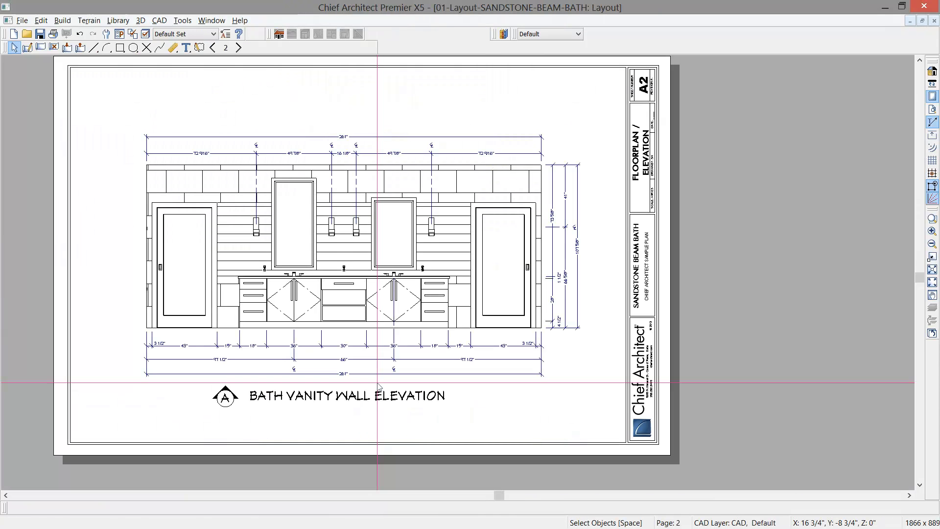